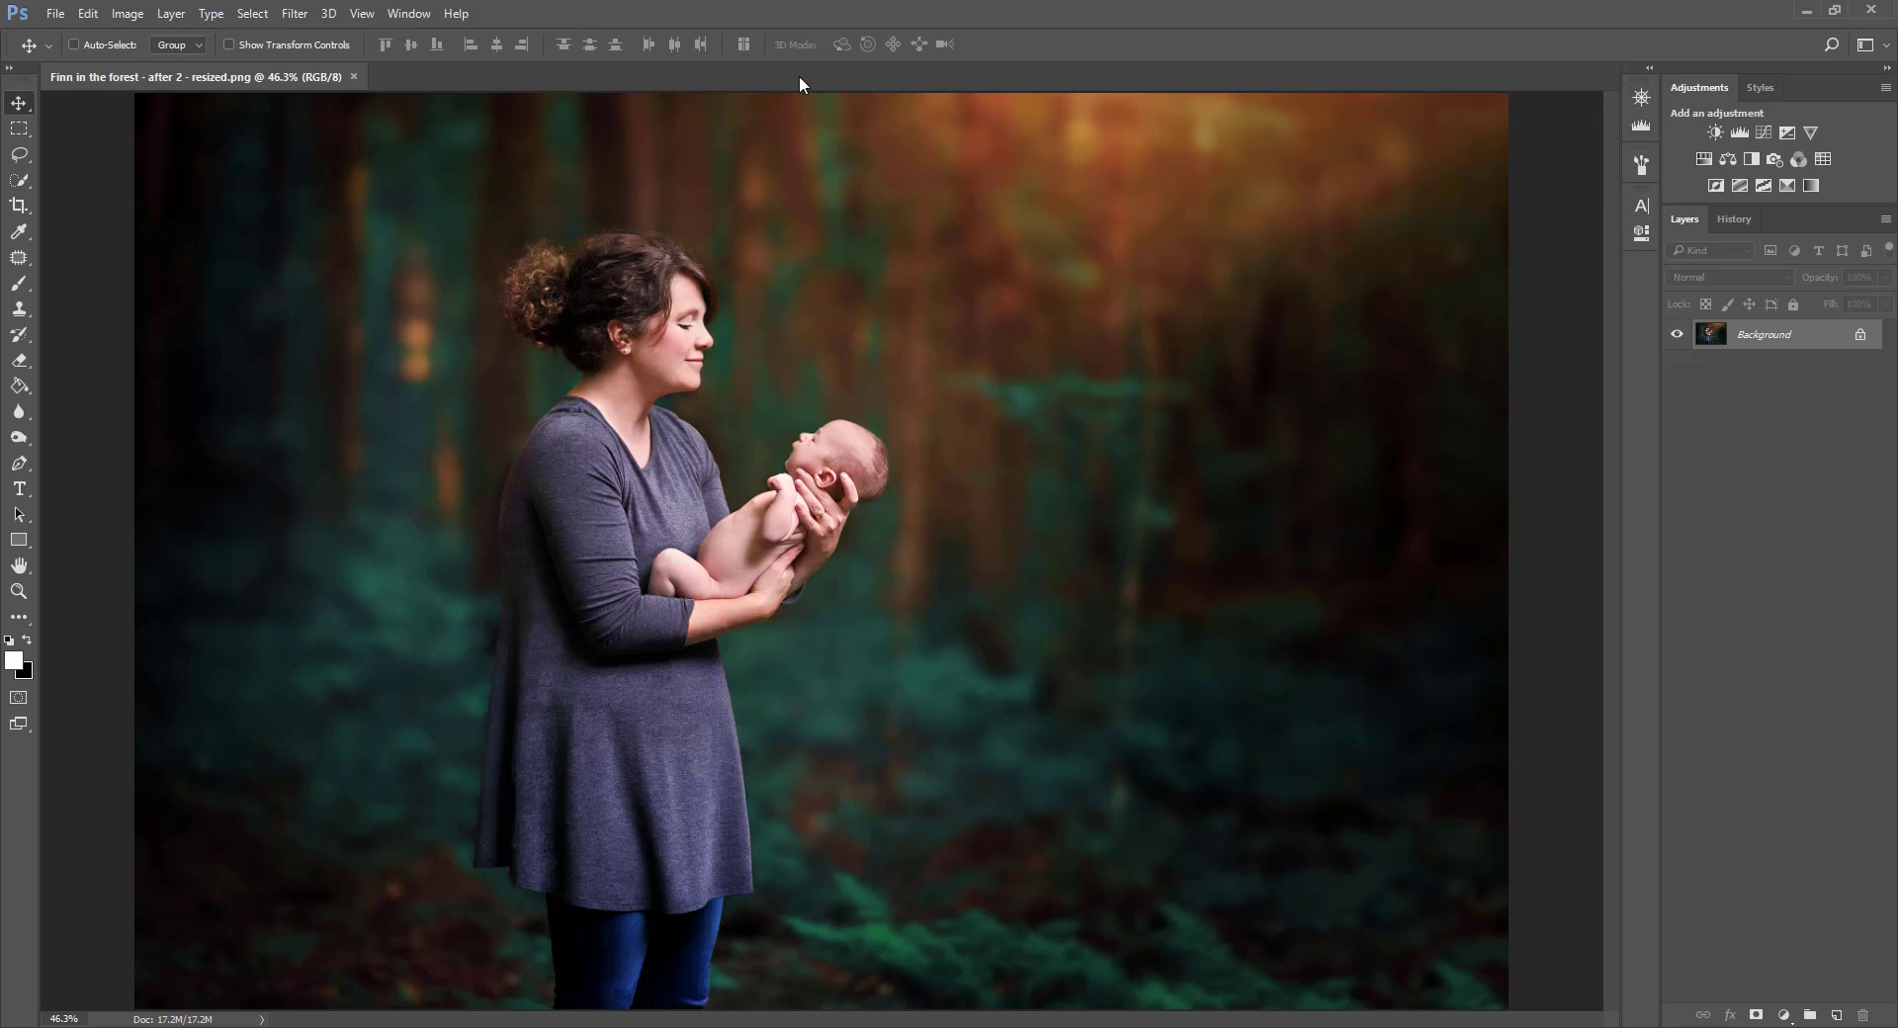
- Show the Actions panel
{"action": "left_click", "coordinate": [416, 16]}
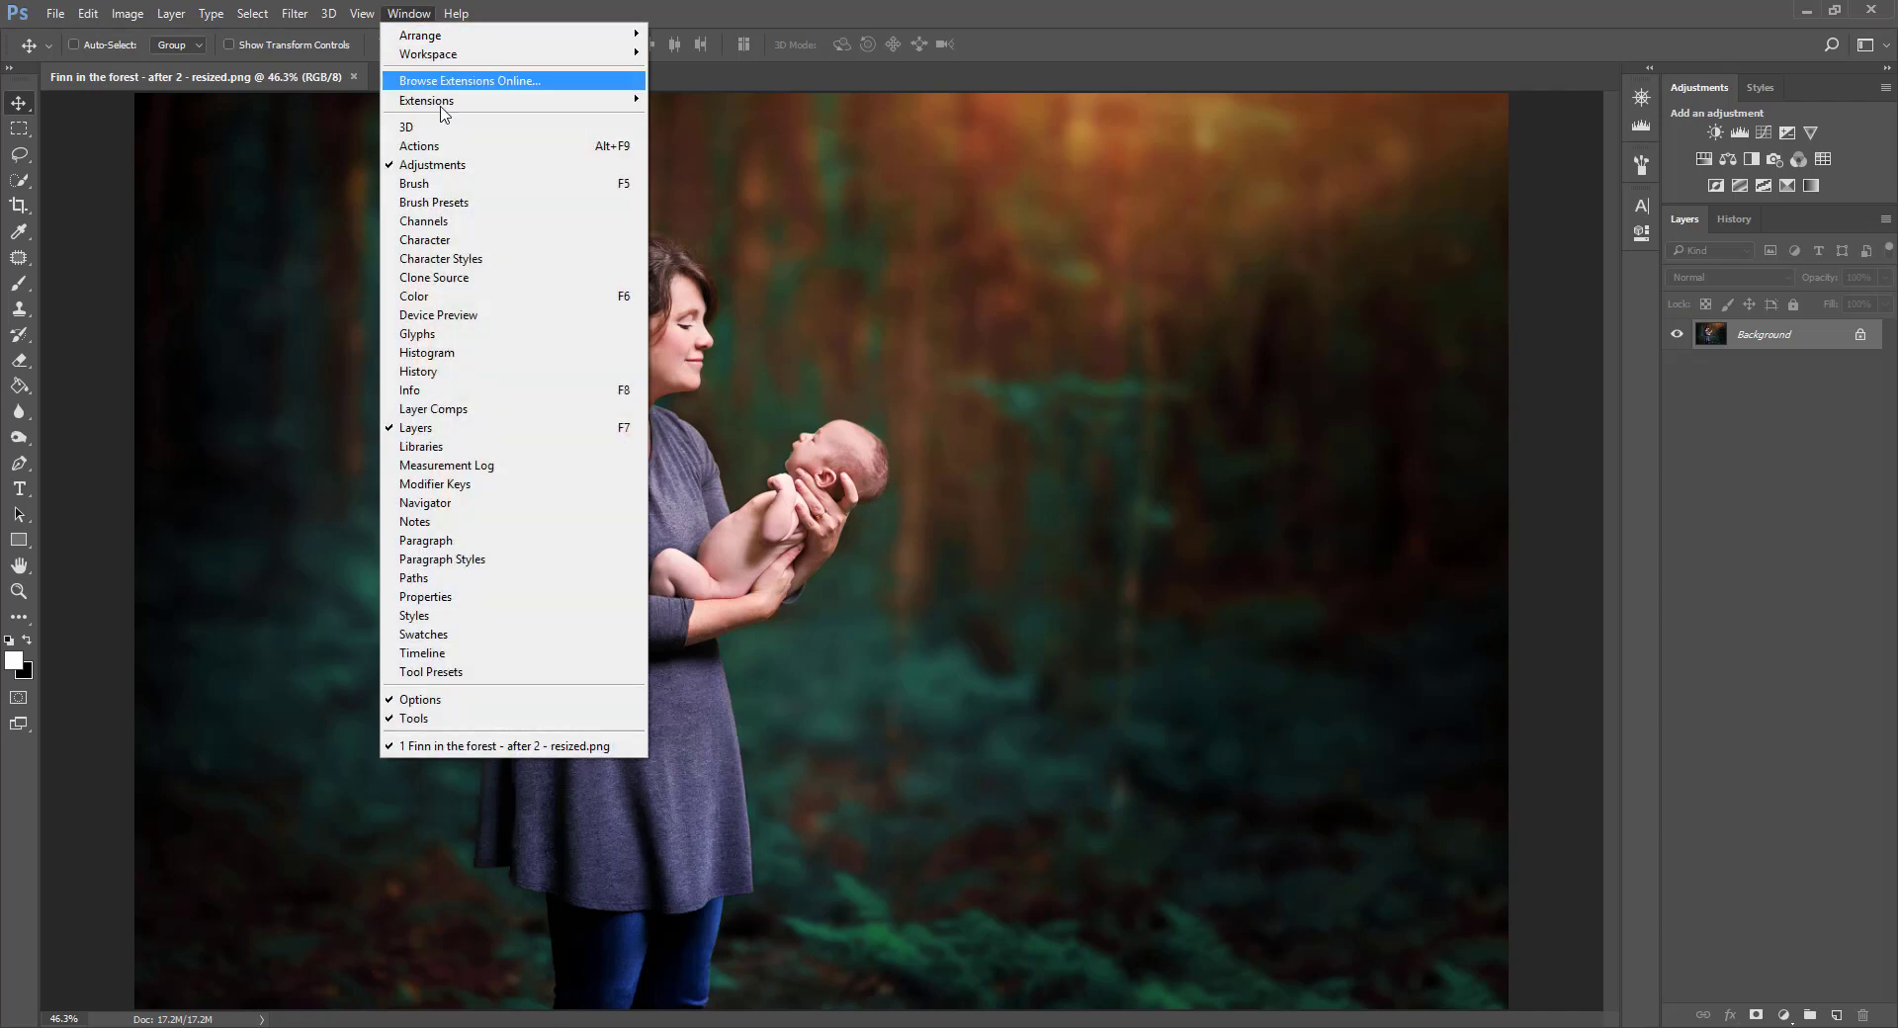
{"action": "left_click", "coordinate": [463, 148]}
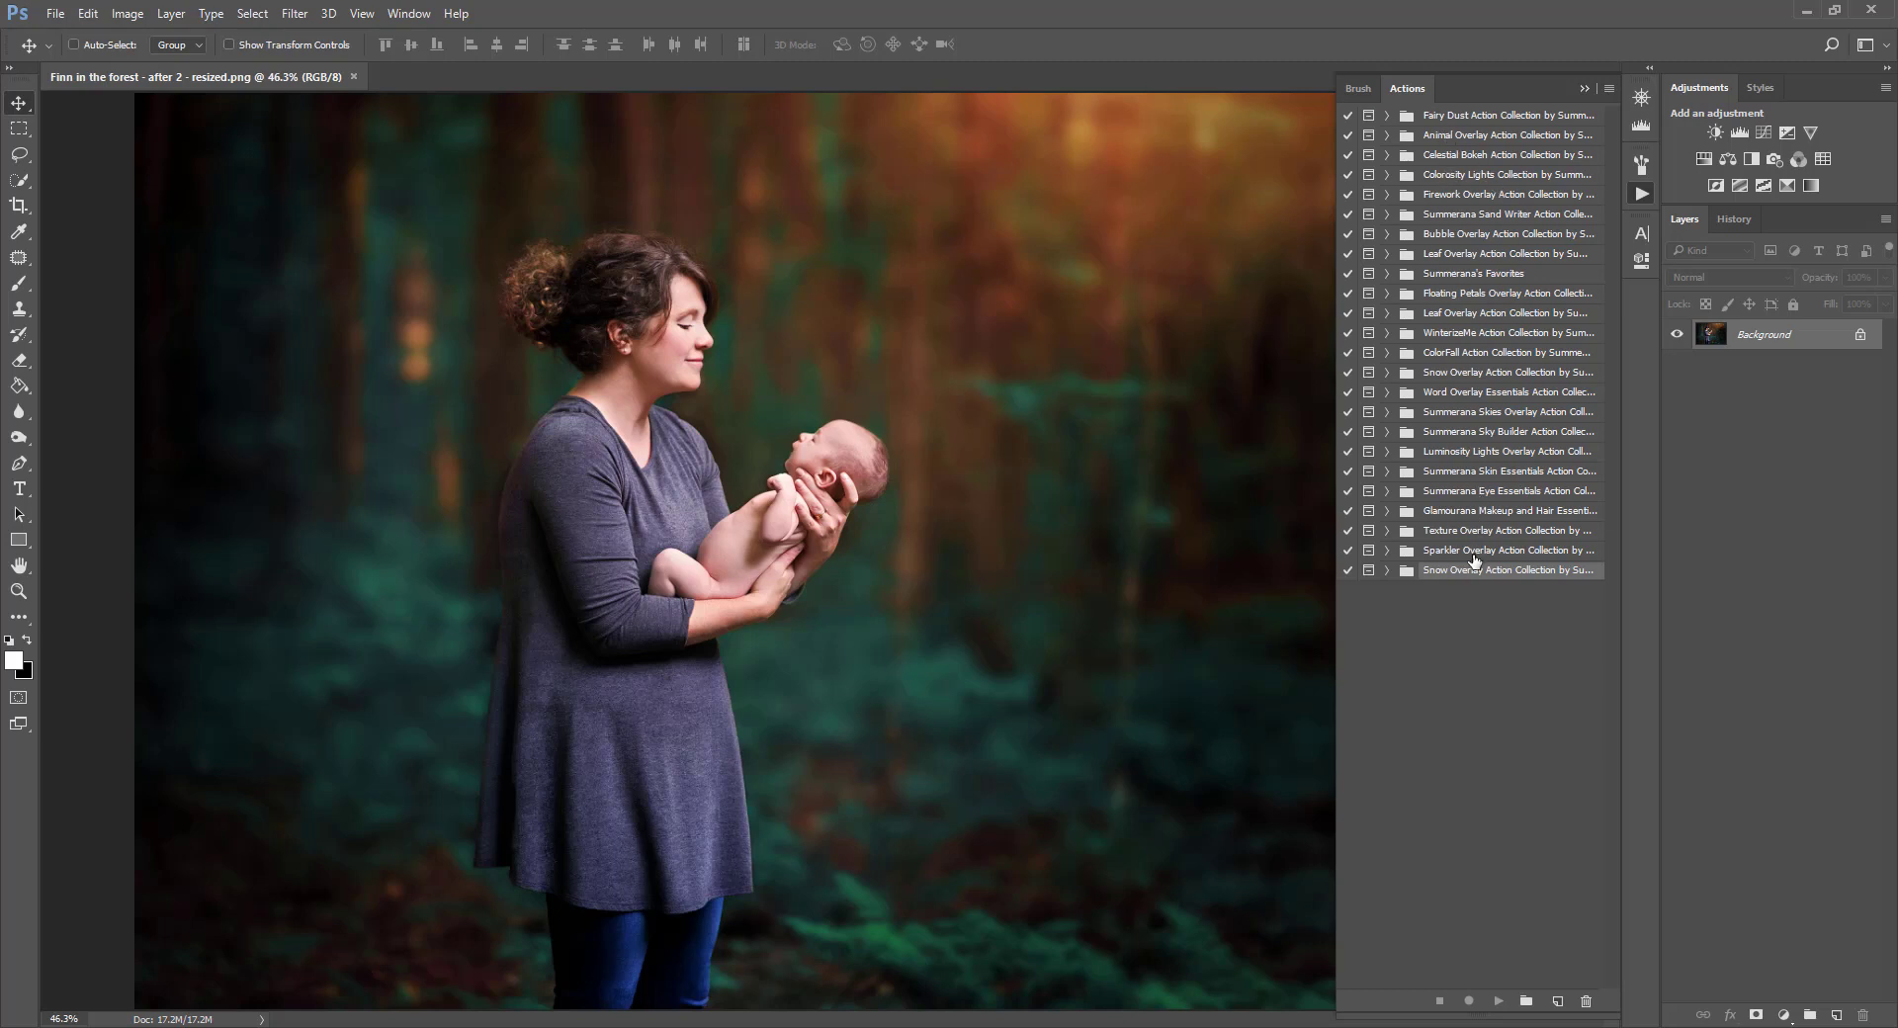
{"action": "left_click", "coordinate": [1609, 89]}
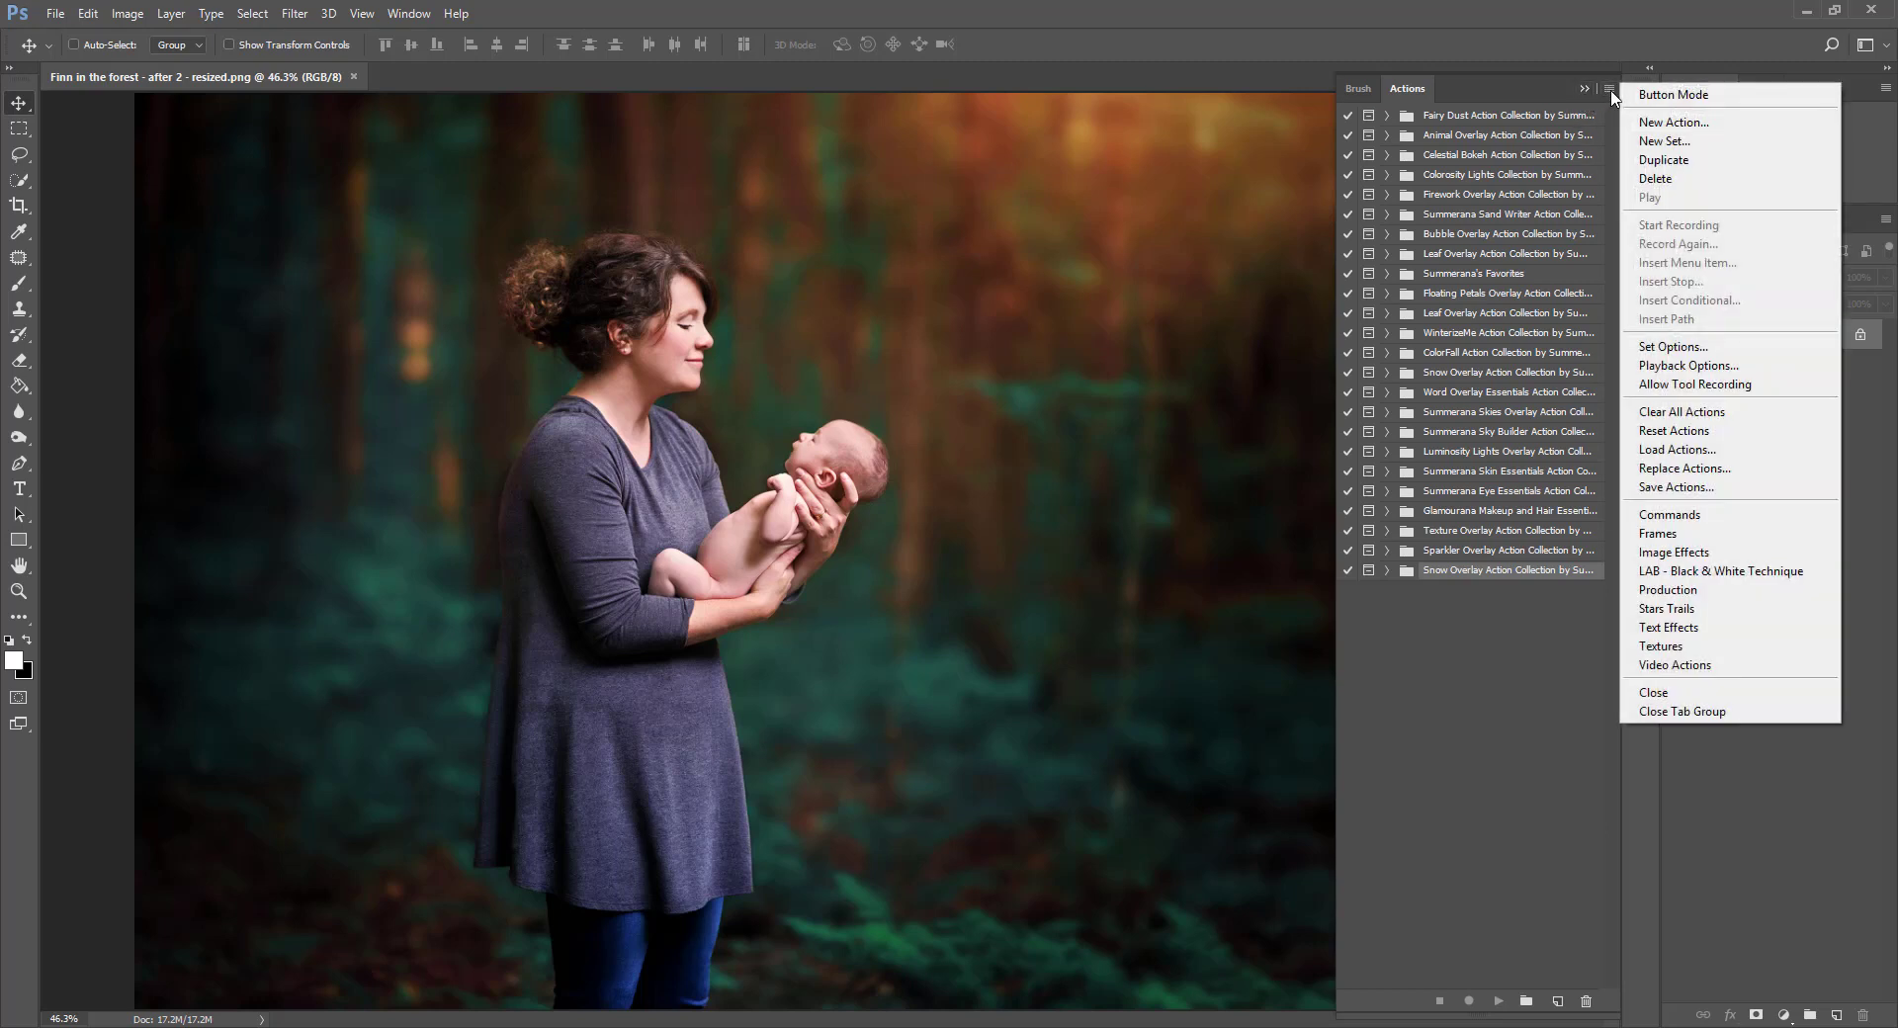
{"action": "left_click", "coordinate": [1731, 450]}
{"action": "left_click_drag", "start_coordinate": [523, 24], "coordinate": [869, 207]}
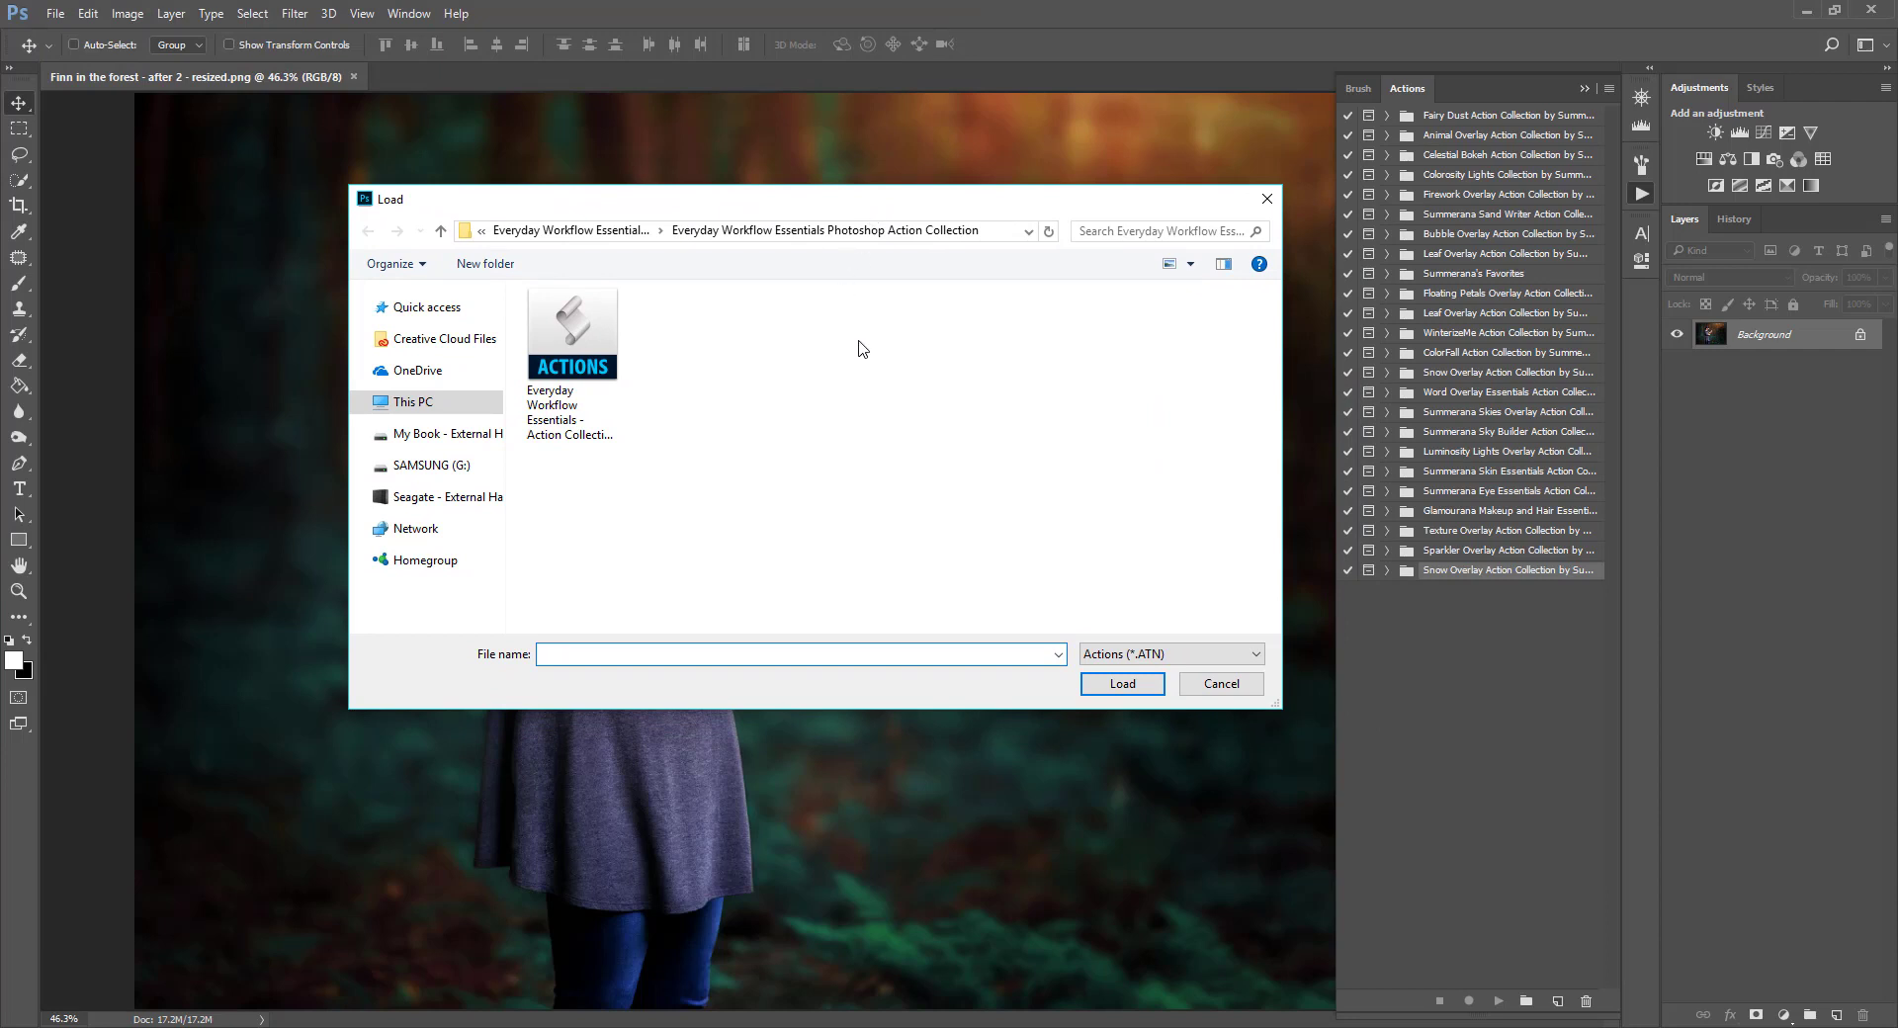
{"action": "left_click", "coordinate": [559, 378]}
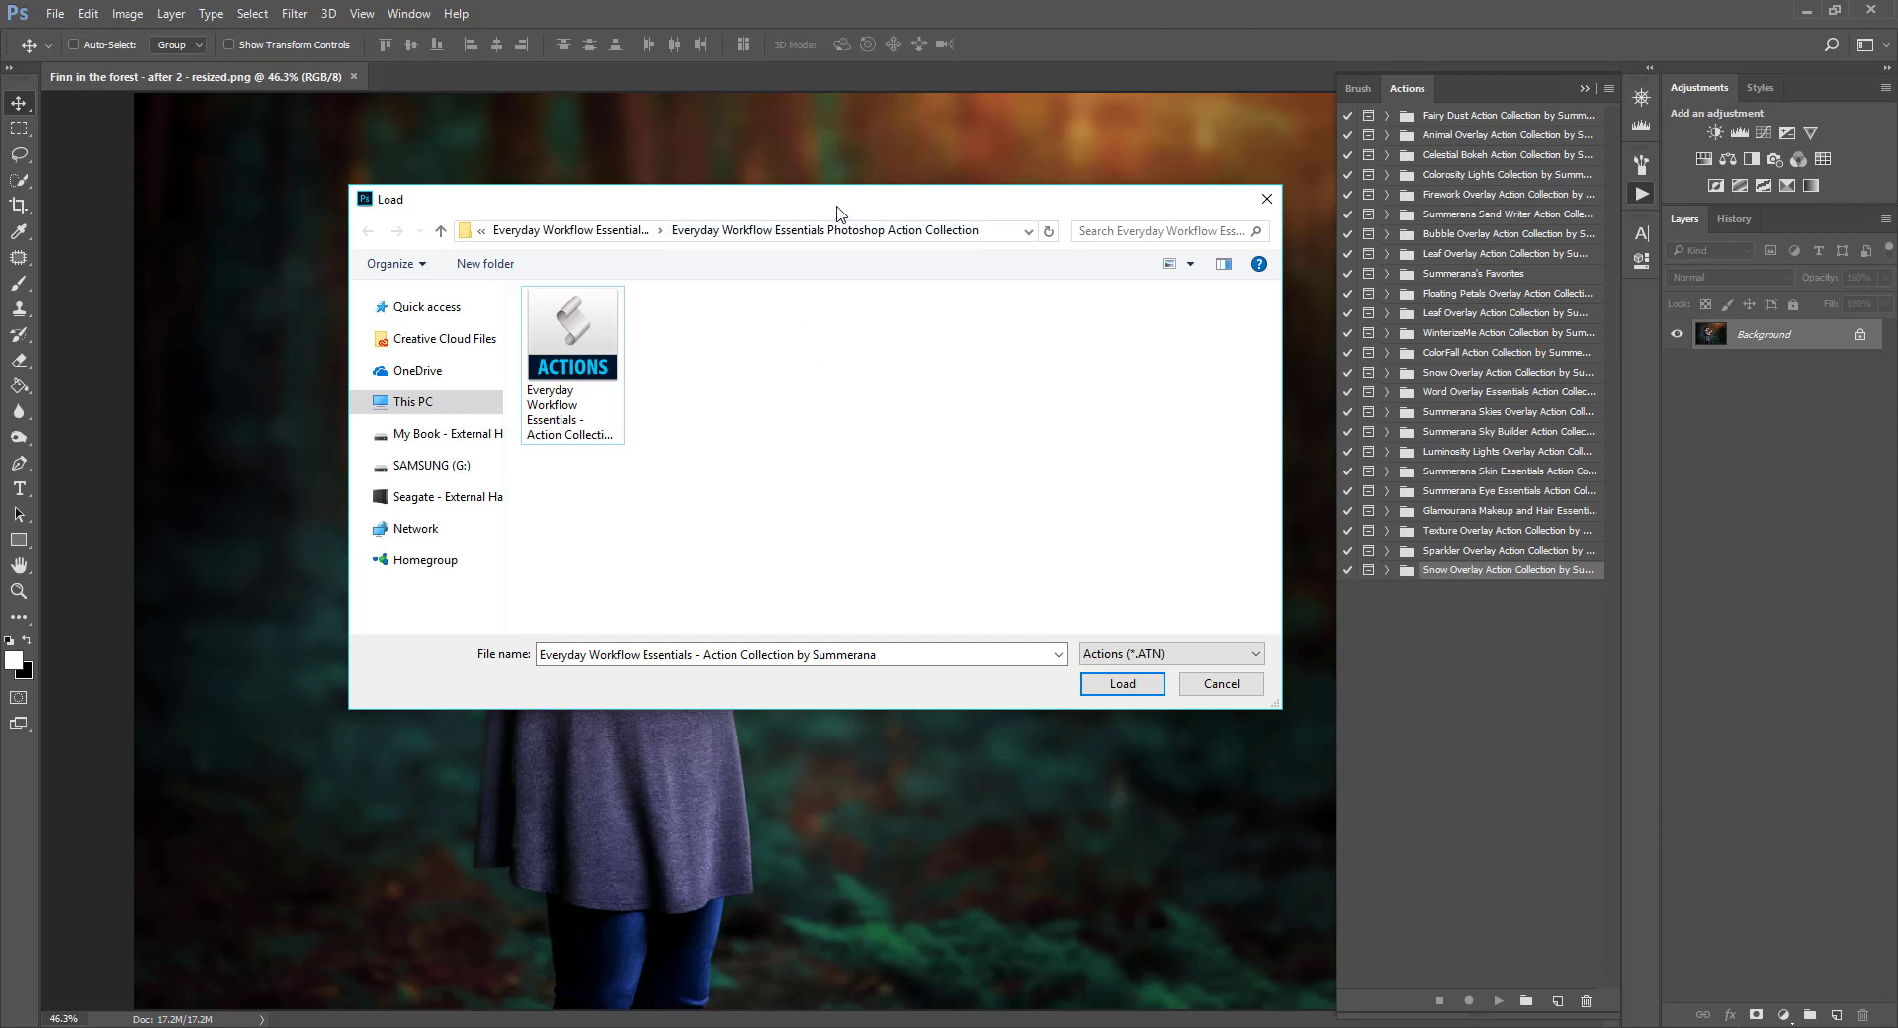
{"action": "left_click_drag", "start_coordinate": [836, 203], "coordinate": [825, 195]}
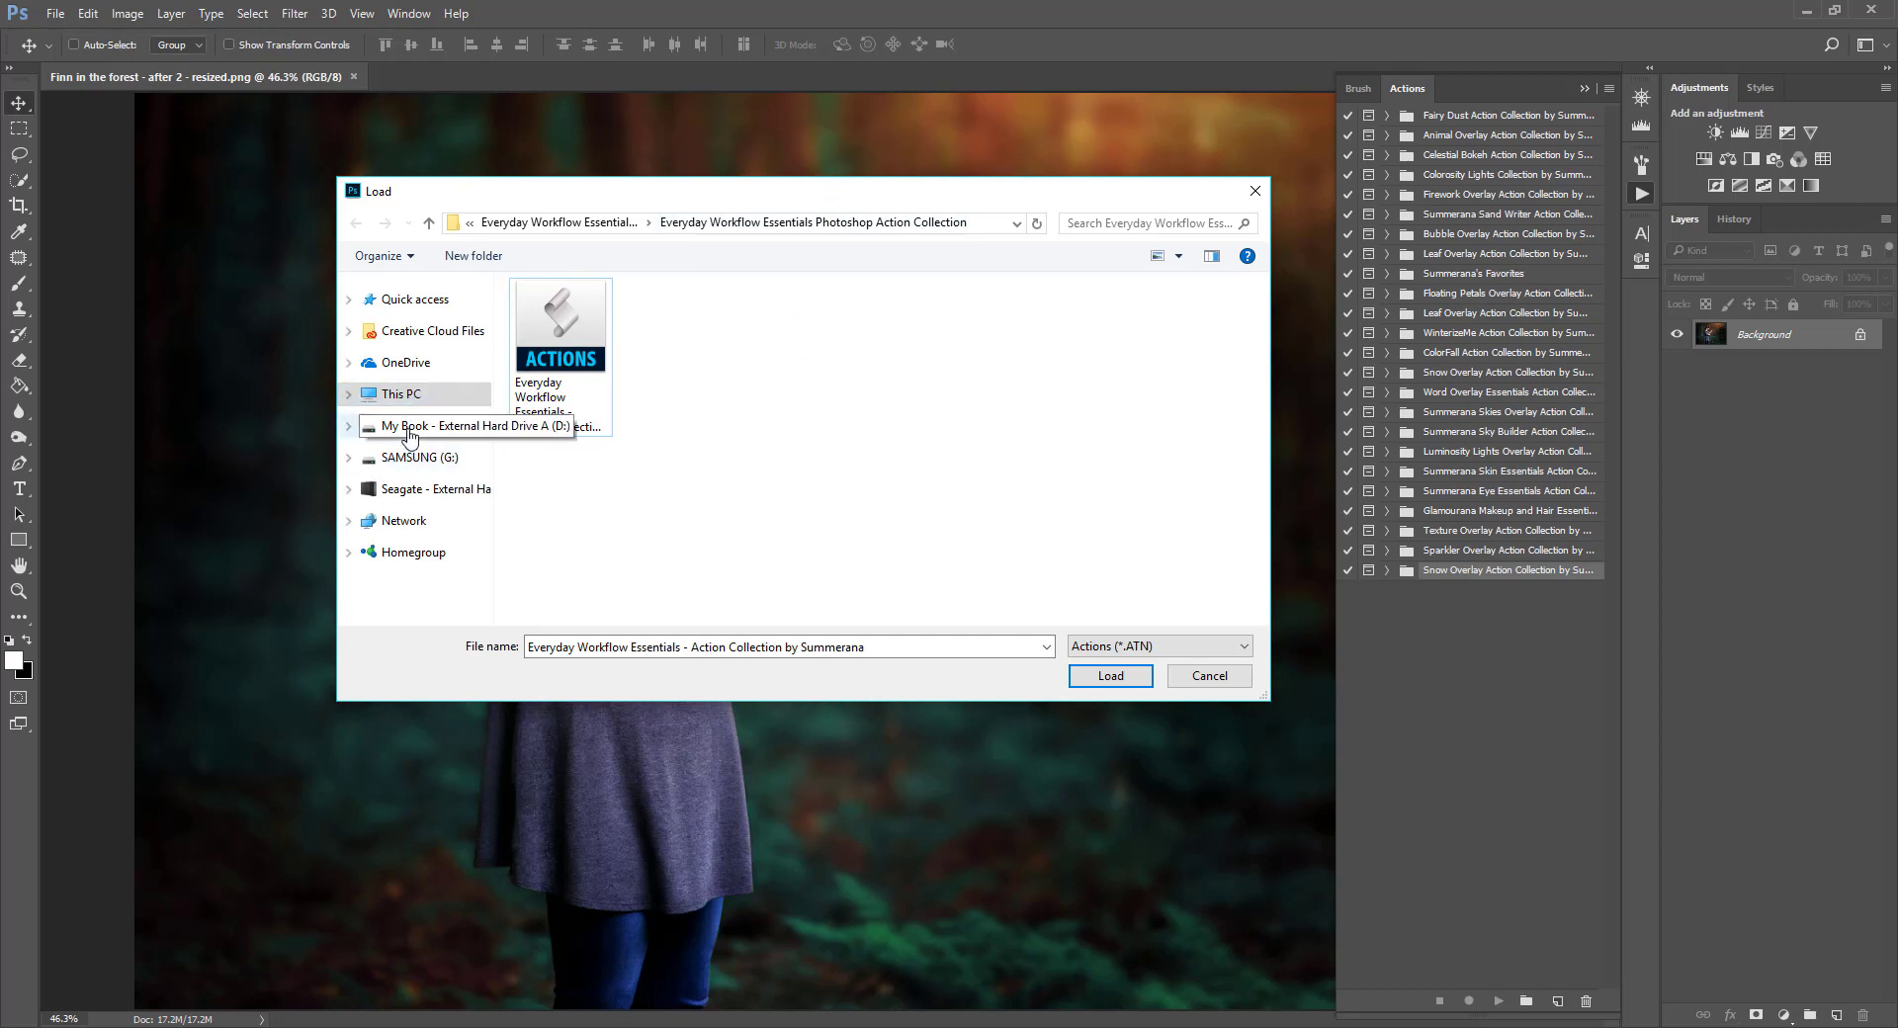
{"action": "left_click", "coordinate": [349, 395]}
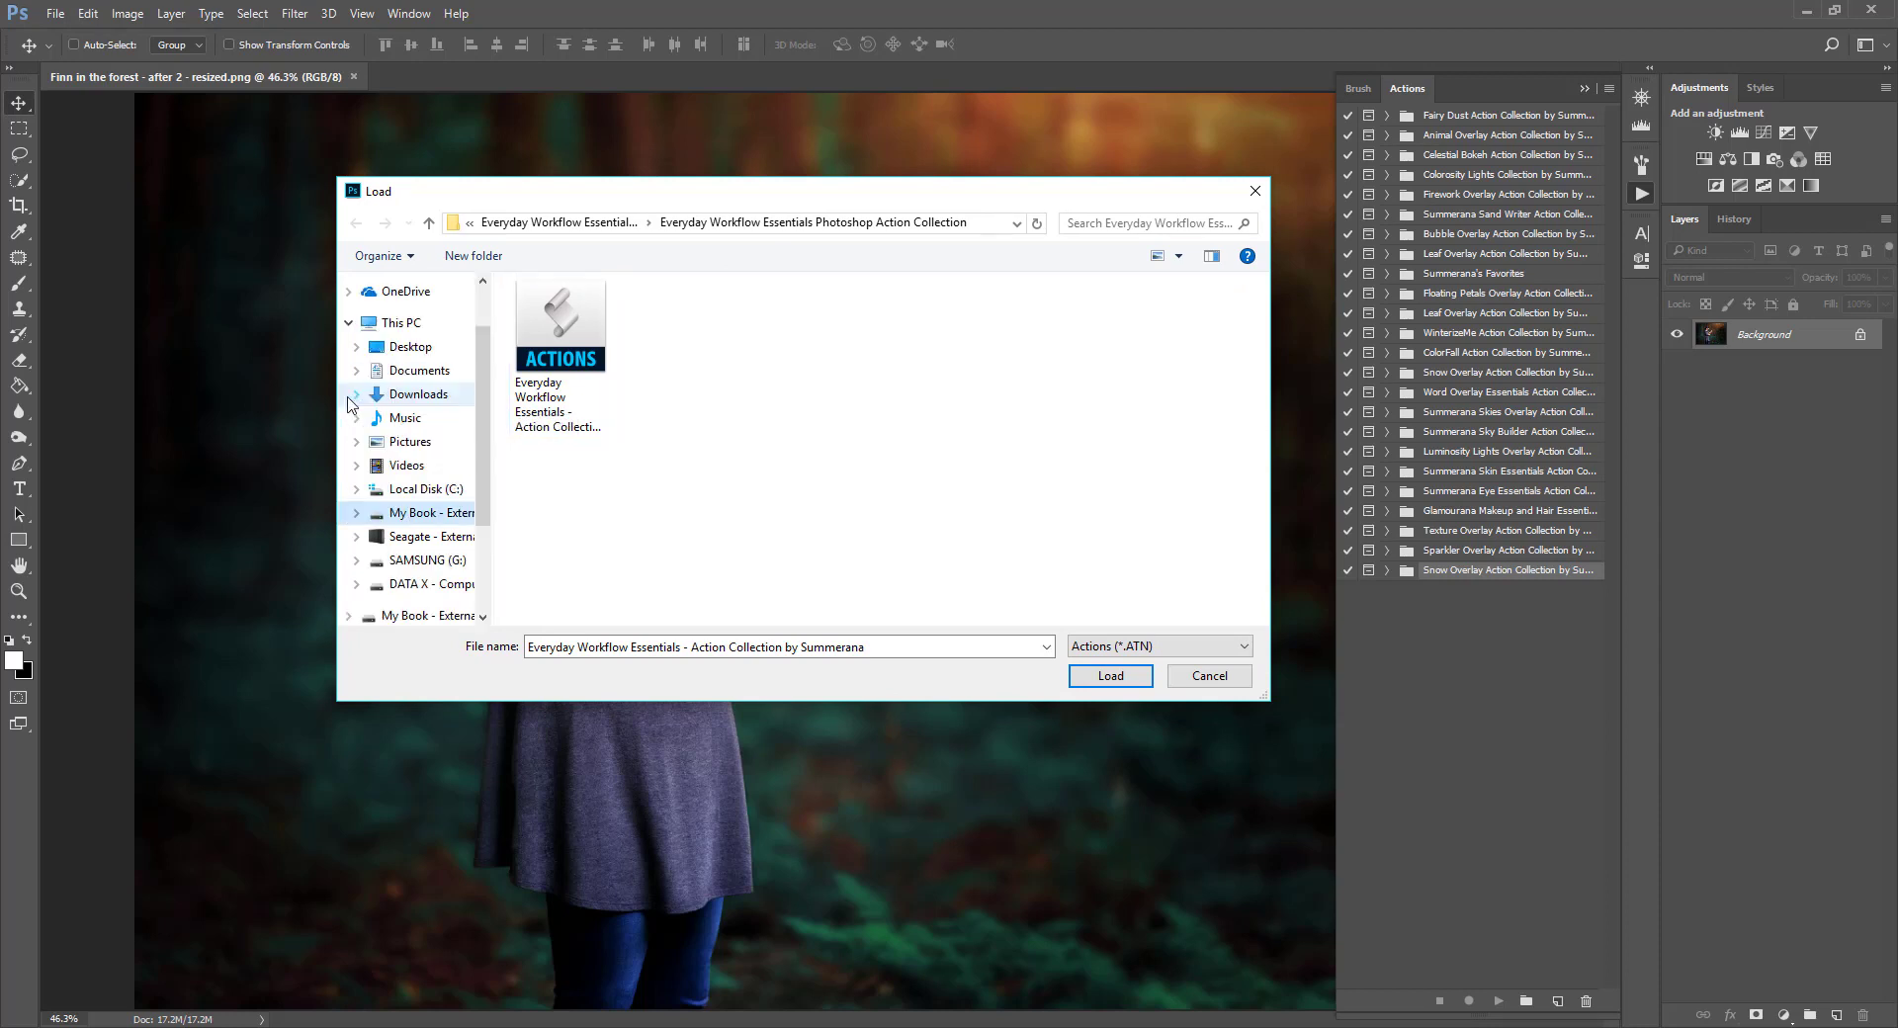
{"action": "left_click", "coordinate": [409, 348]}
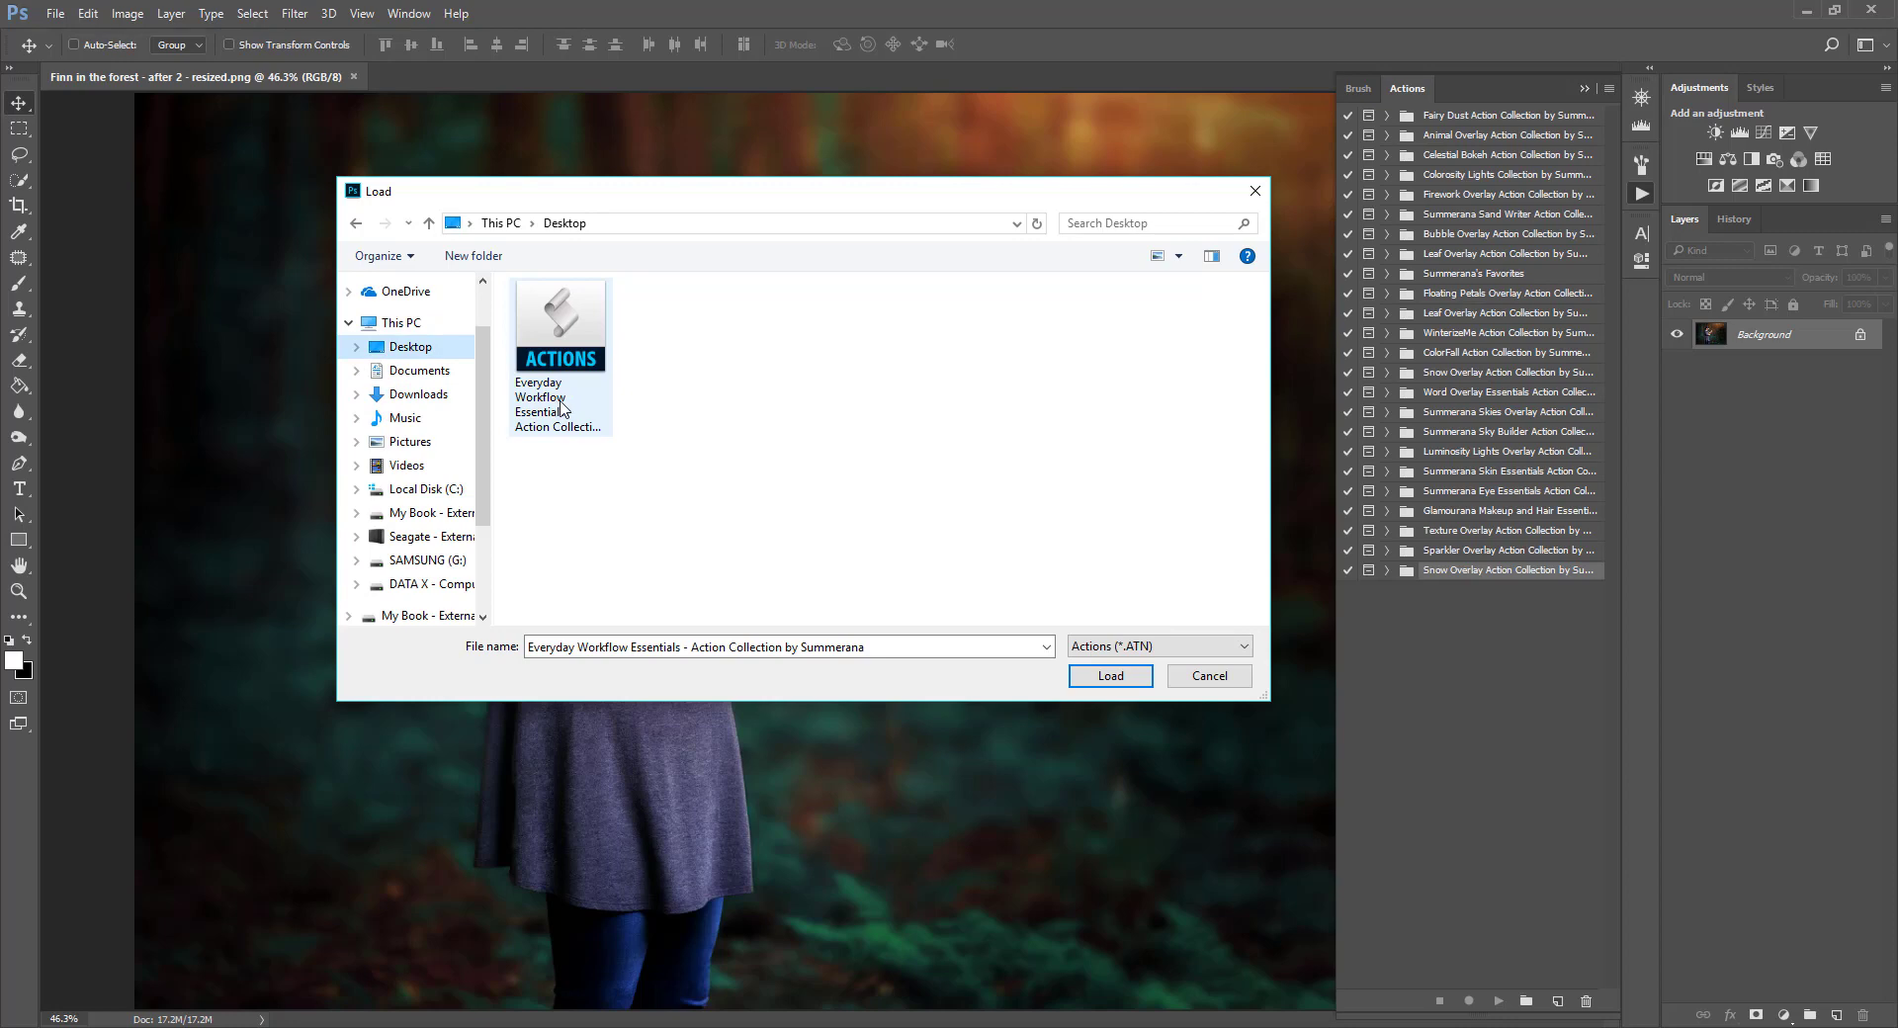
{"action": "left_click", "coordinate": [1255, 190]}
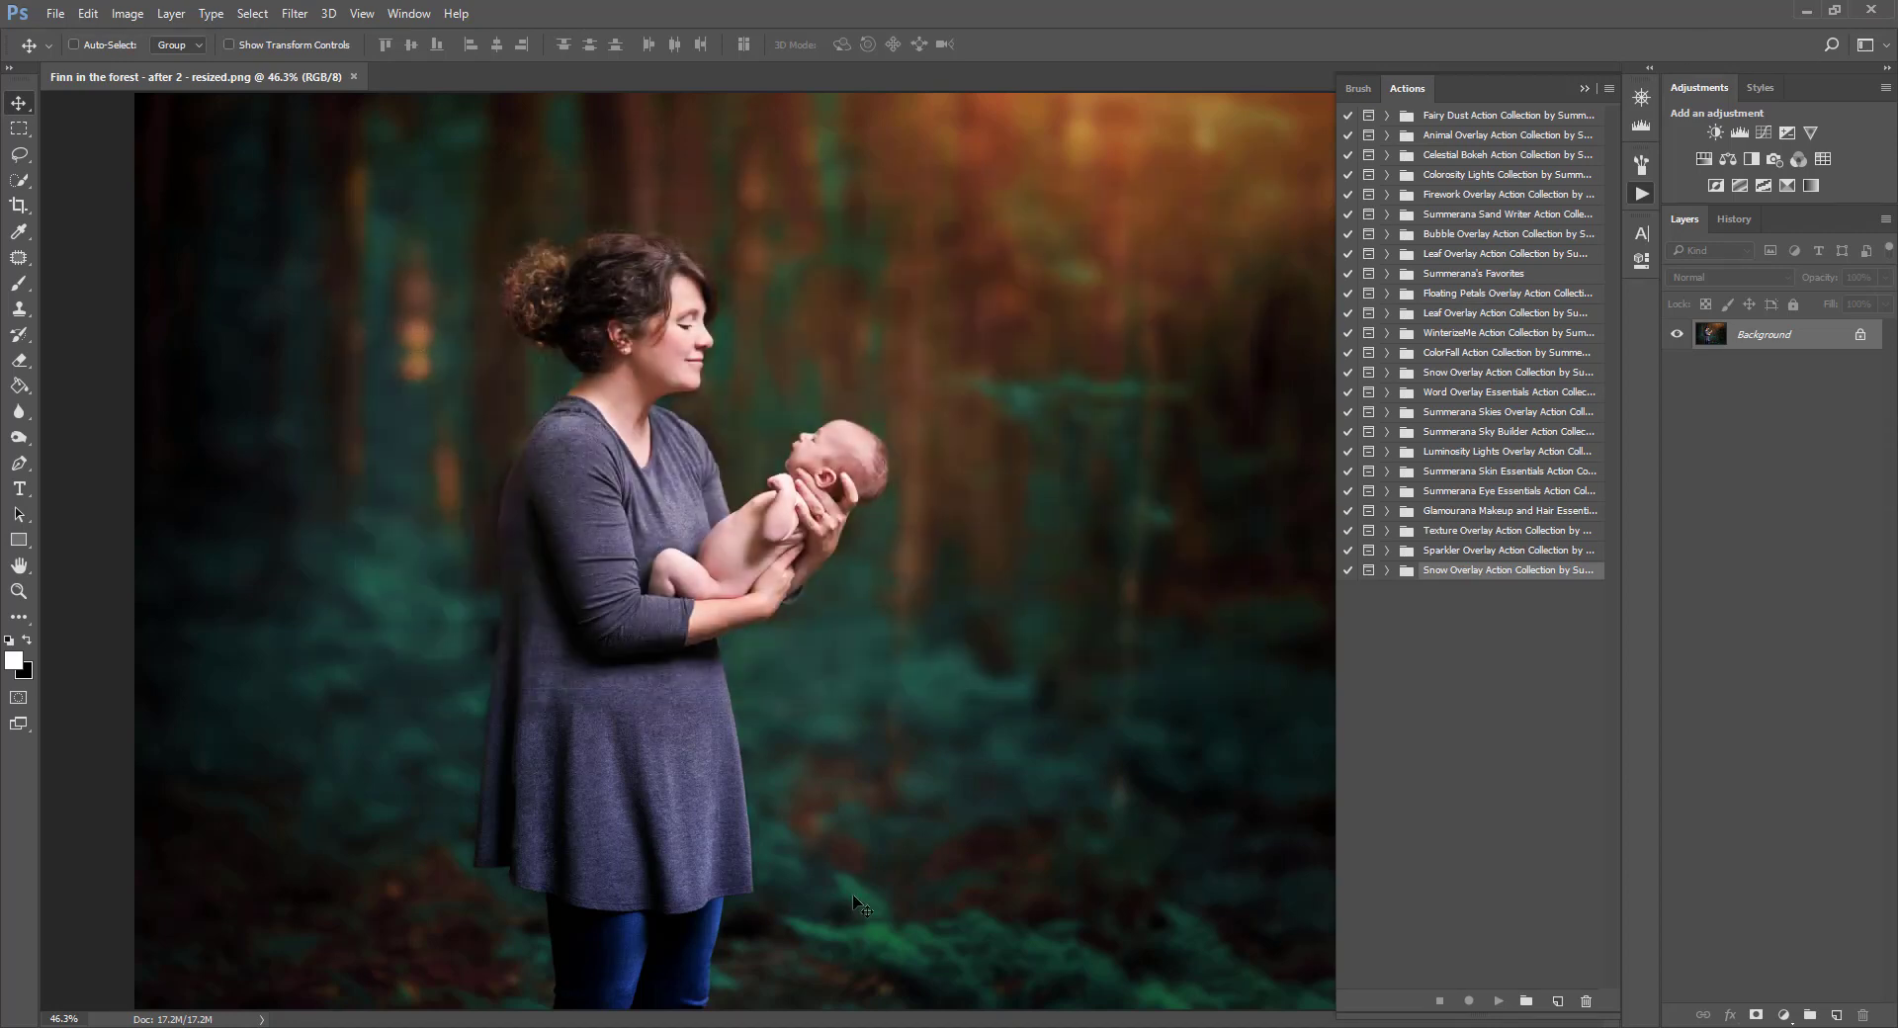
{"action": "key", "text": "super+d"}
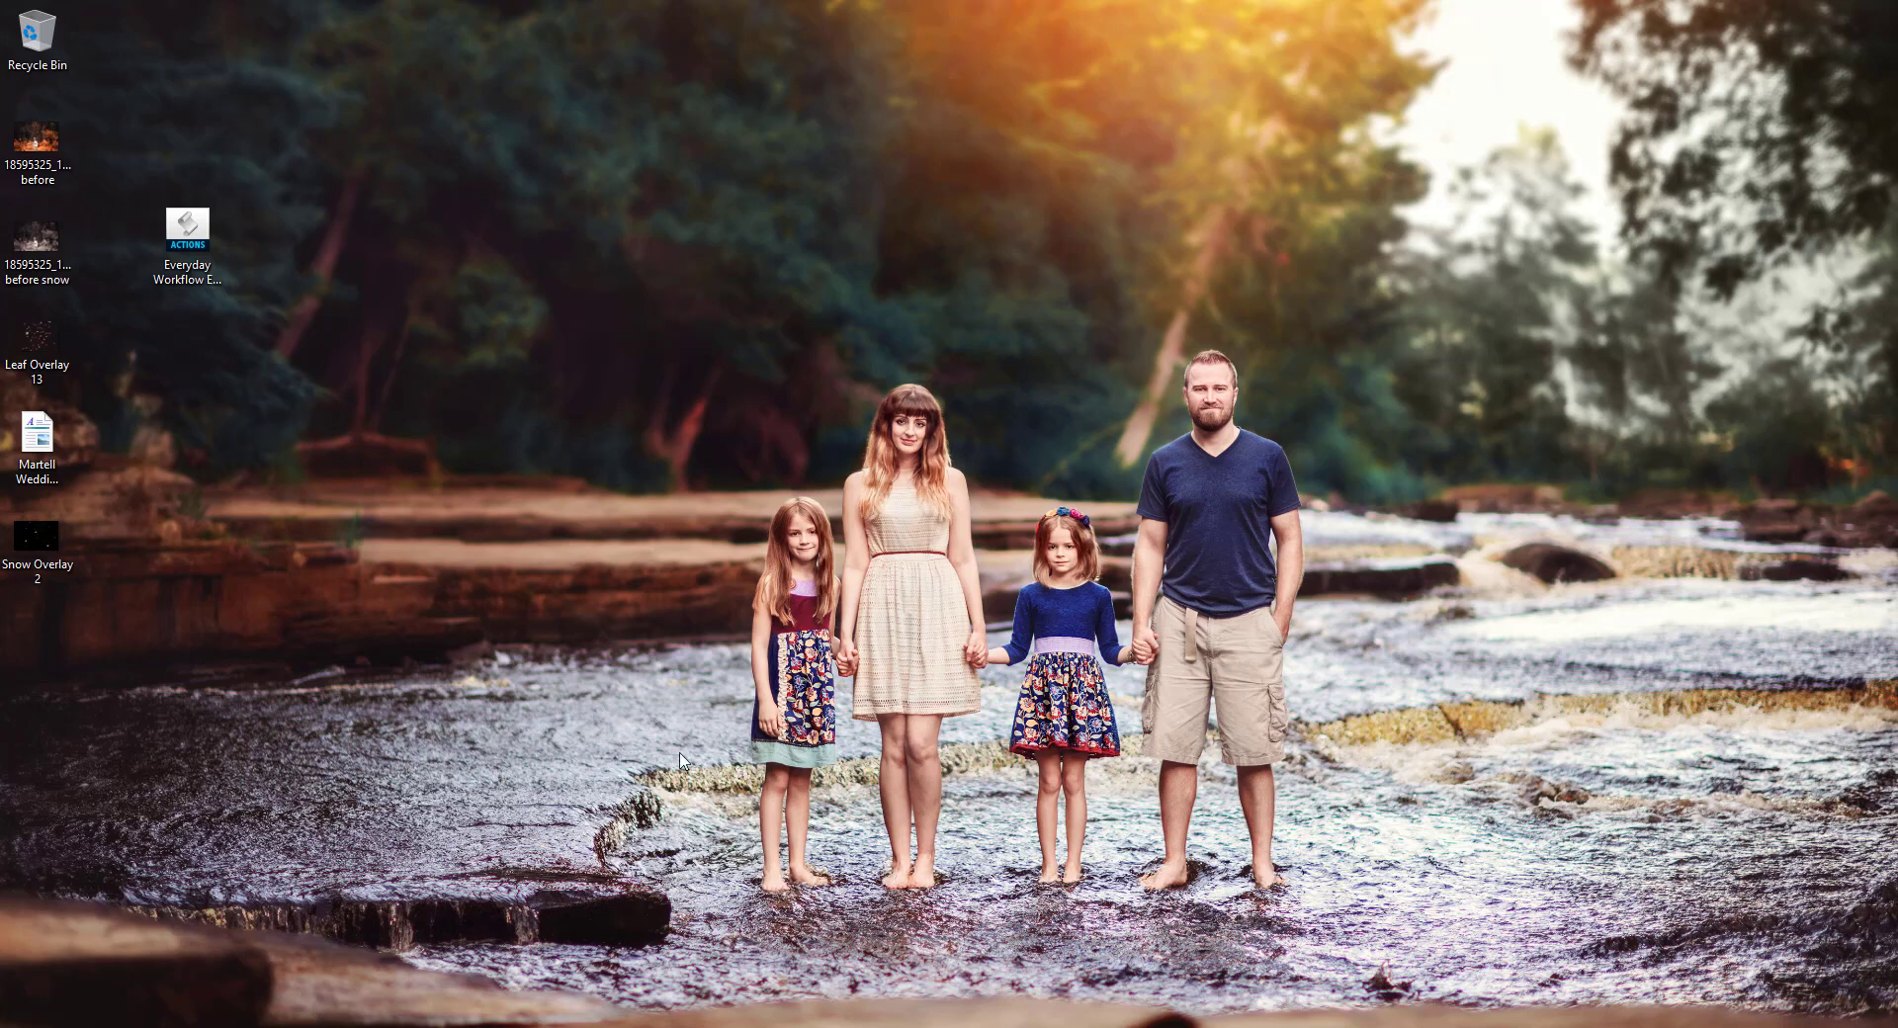
{"action": "key", "text": "super+d"}
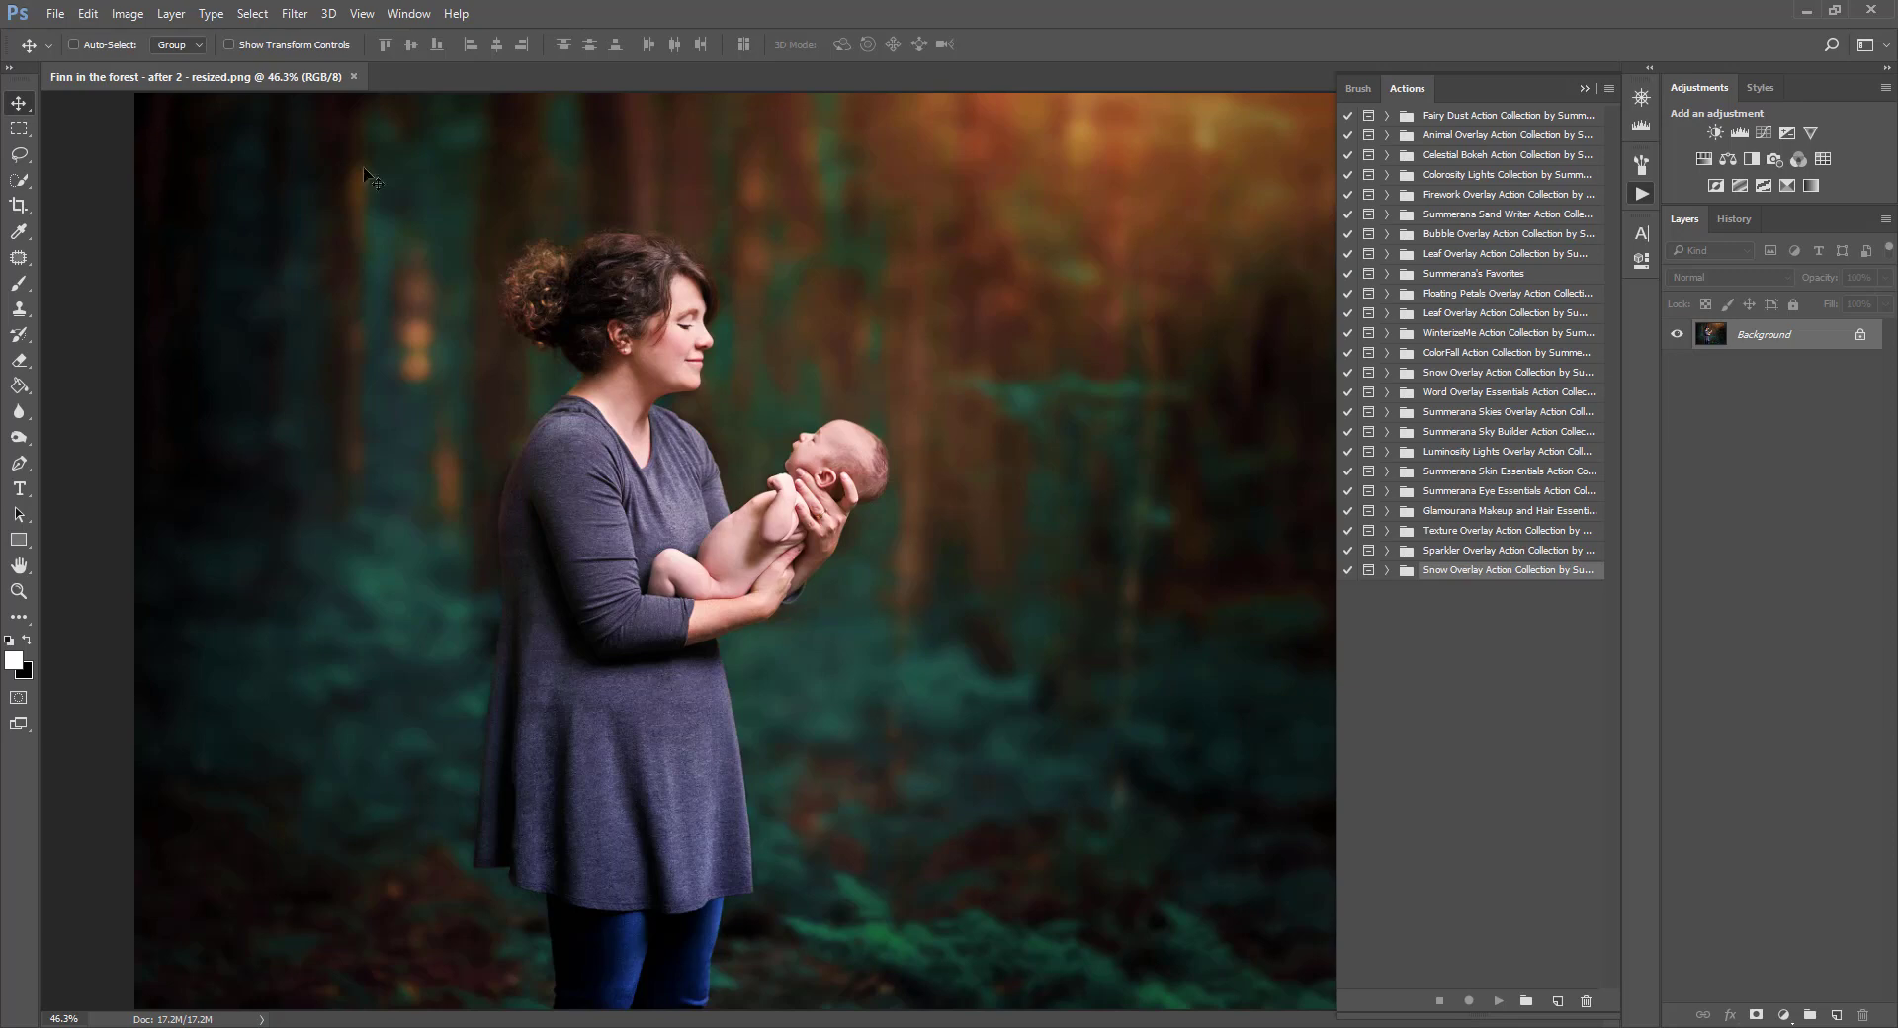
- Start loading an action set and select the Everyday Workflow Essentials file, with the file type kept at Actions (*.ATN)
{"action": "left_click", "coordinate": [1609, 88]}
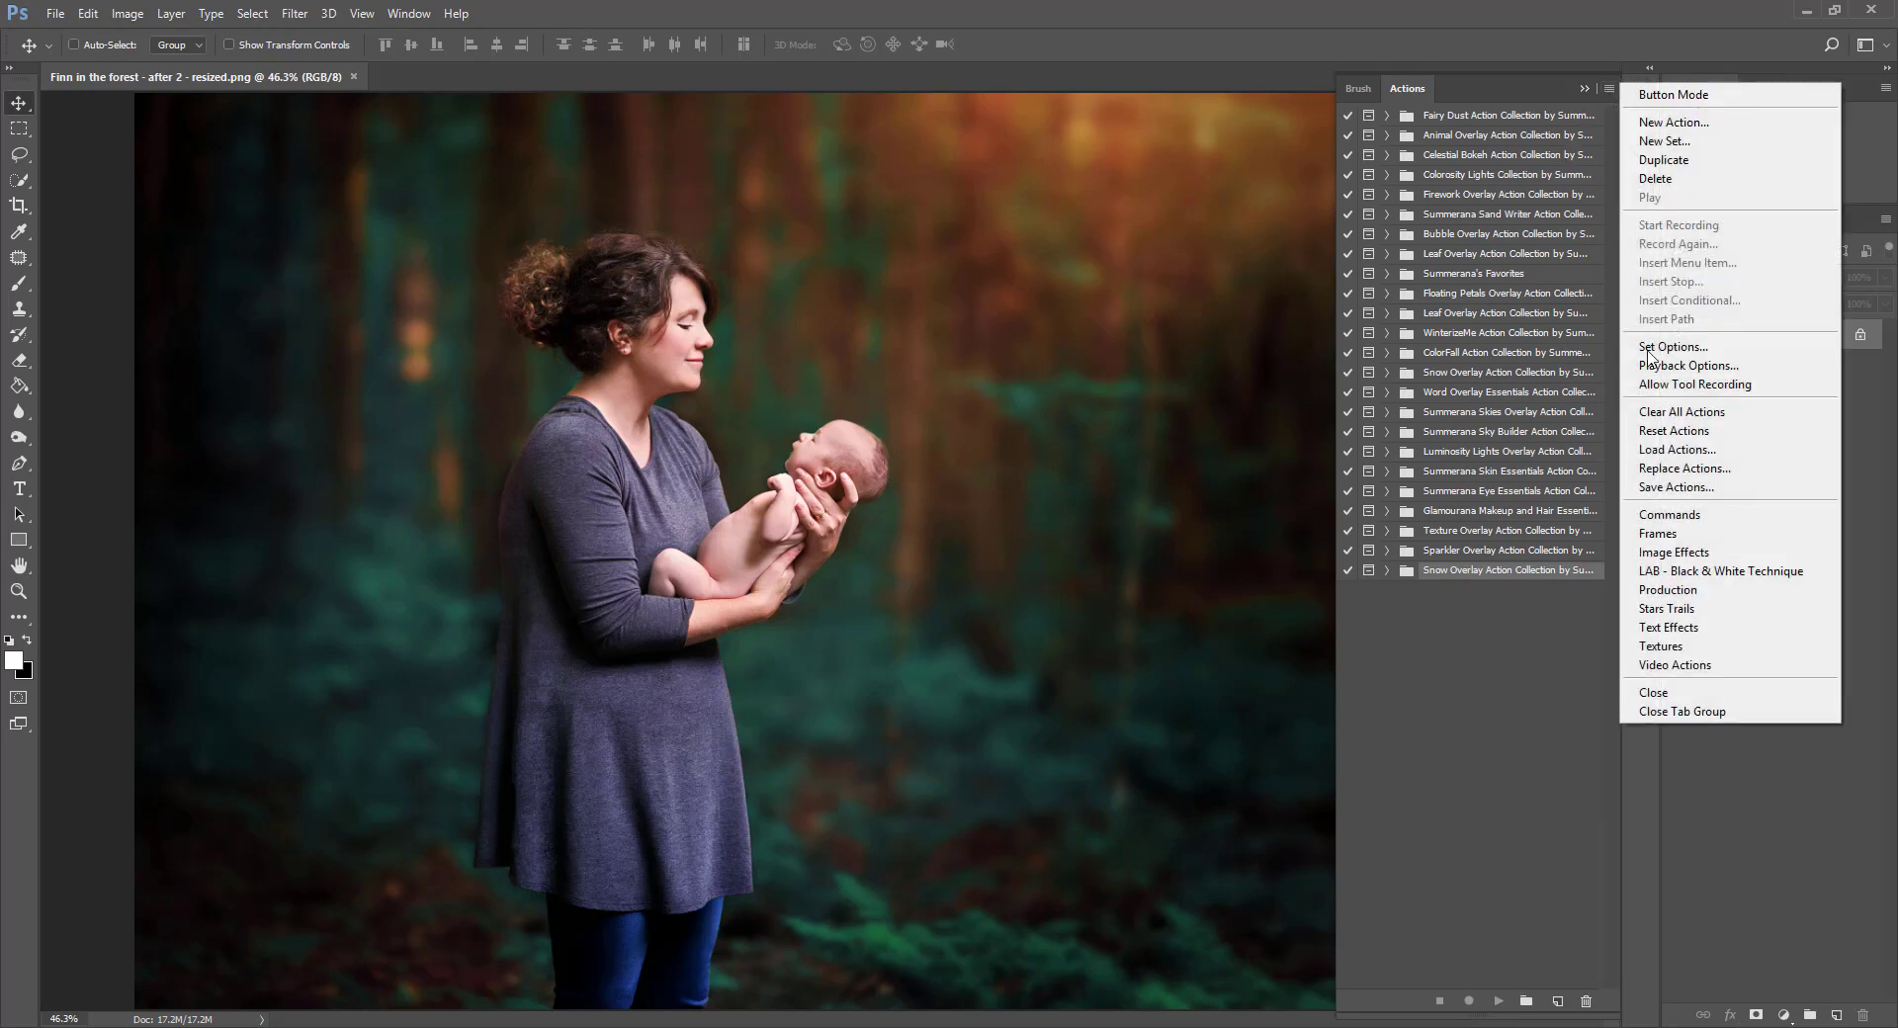
{"action": "left_click", "coordinate": [1657, 451]}
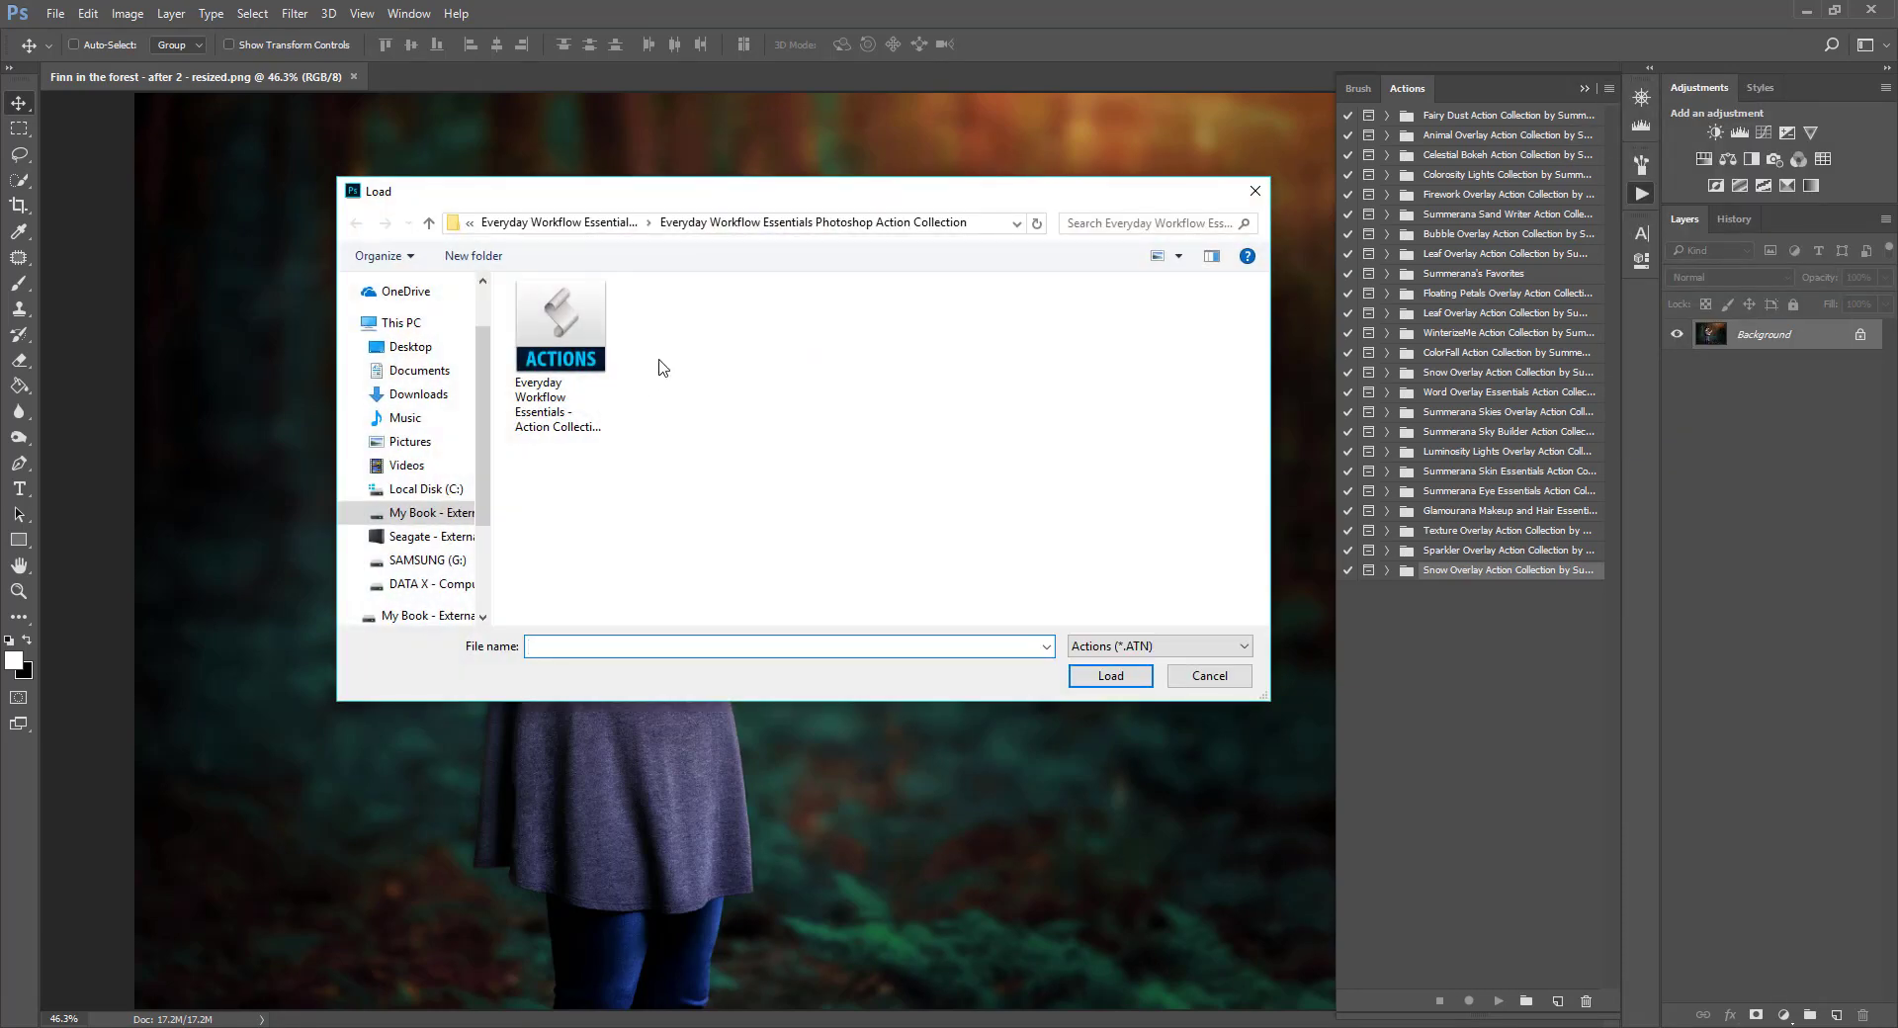
{"action": "left_click", "coordinate": [1083, 223]}
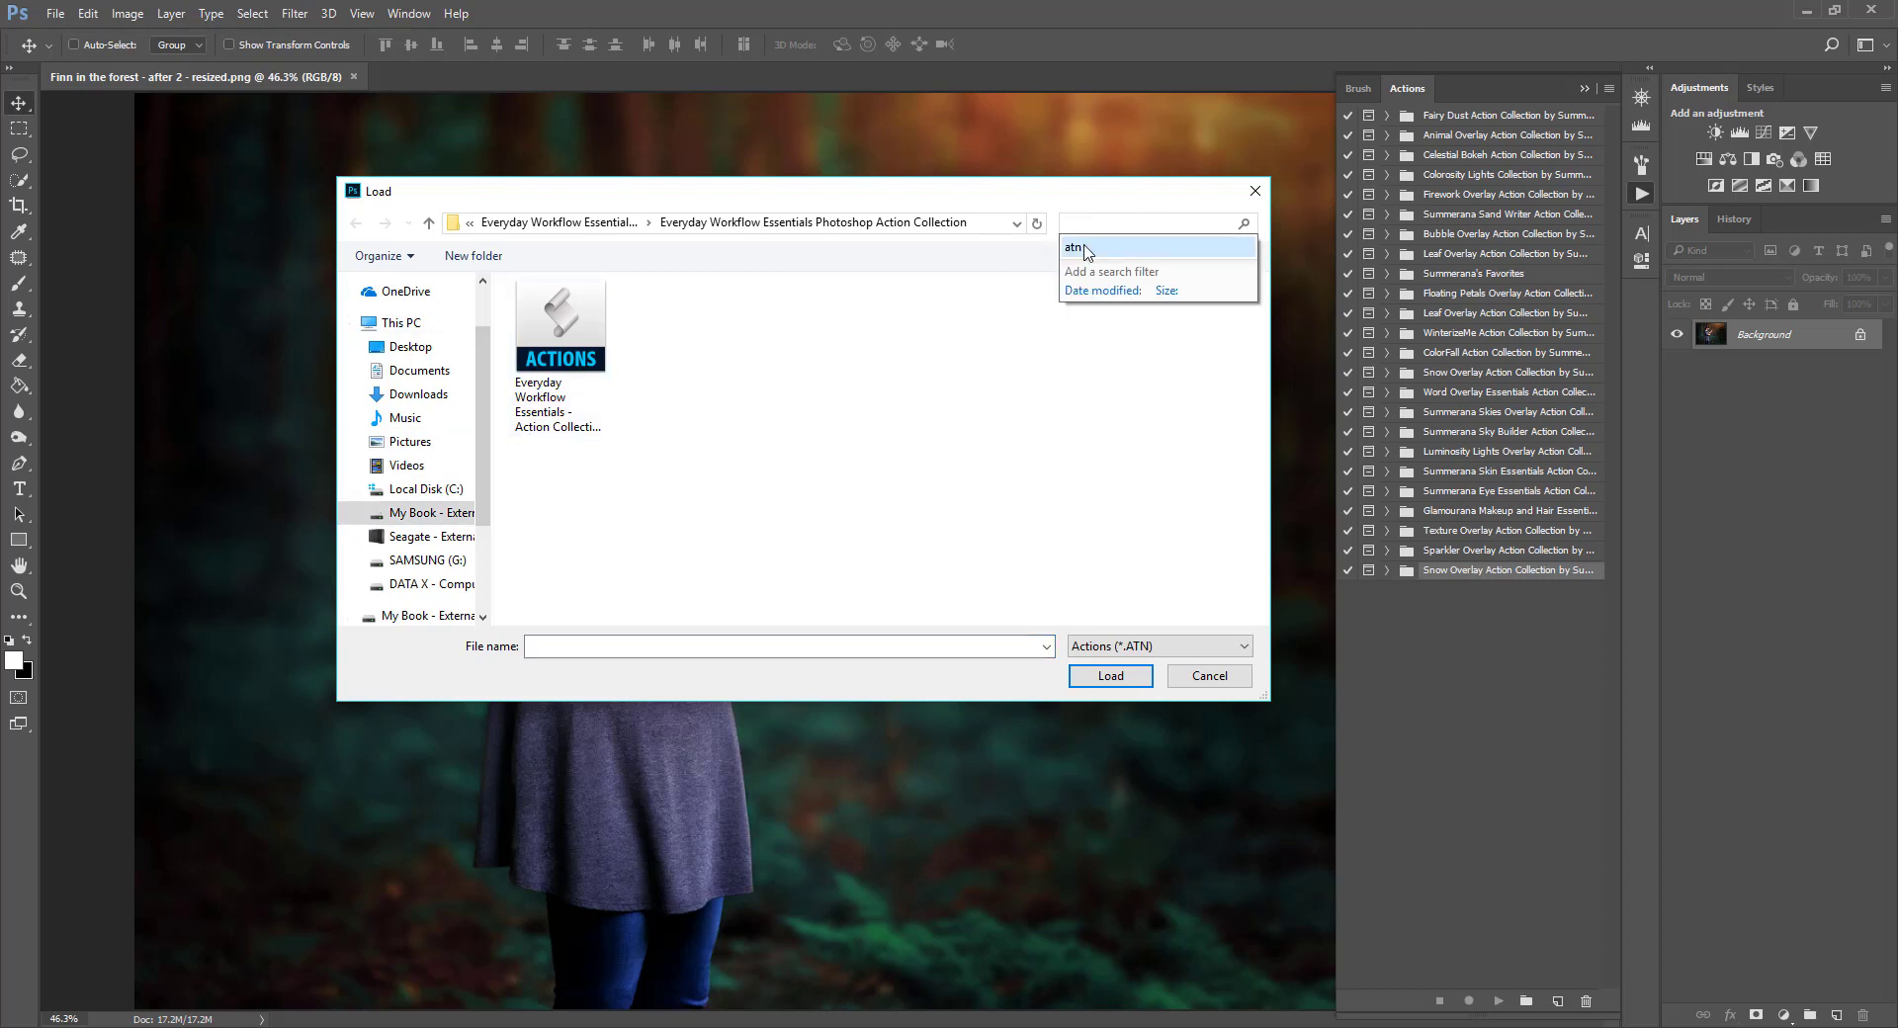
{"action": "left_click", "coordinate": [791, 323]}
{"action": "left_click", "coordinate": [564, 346]}
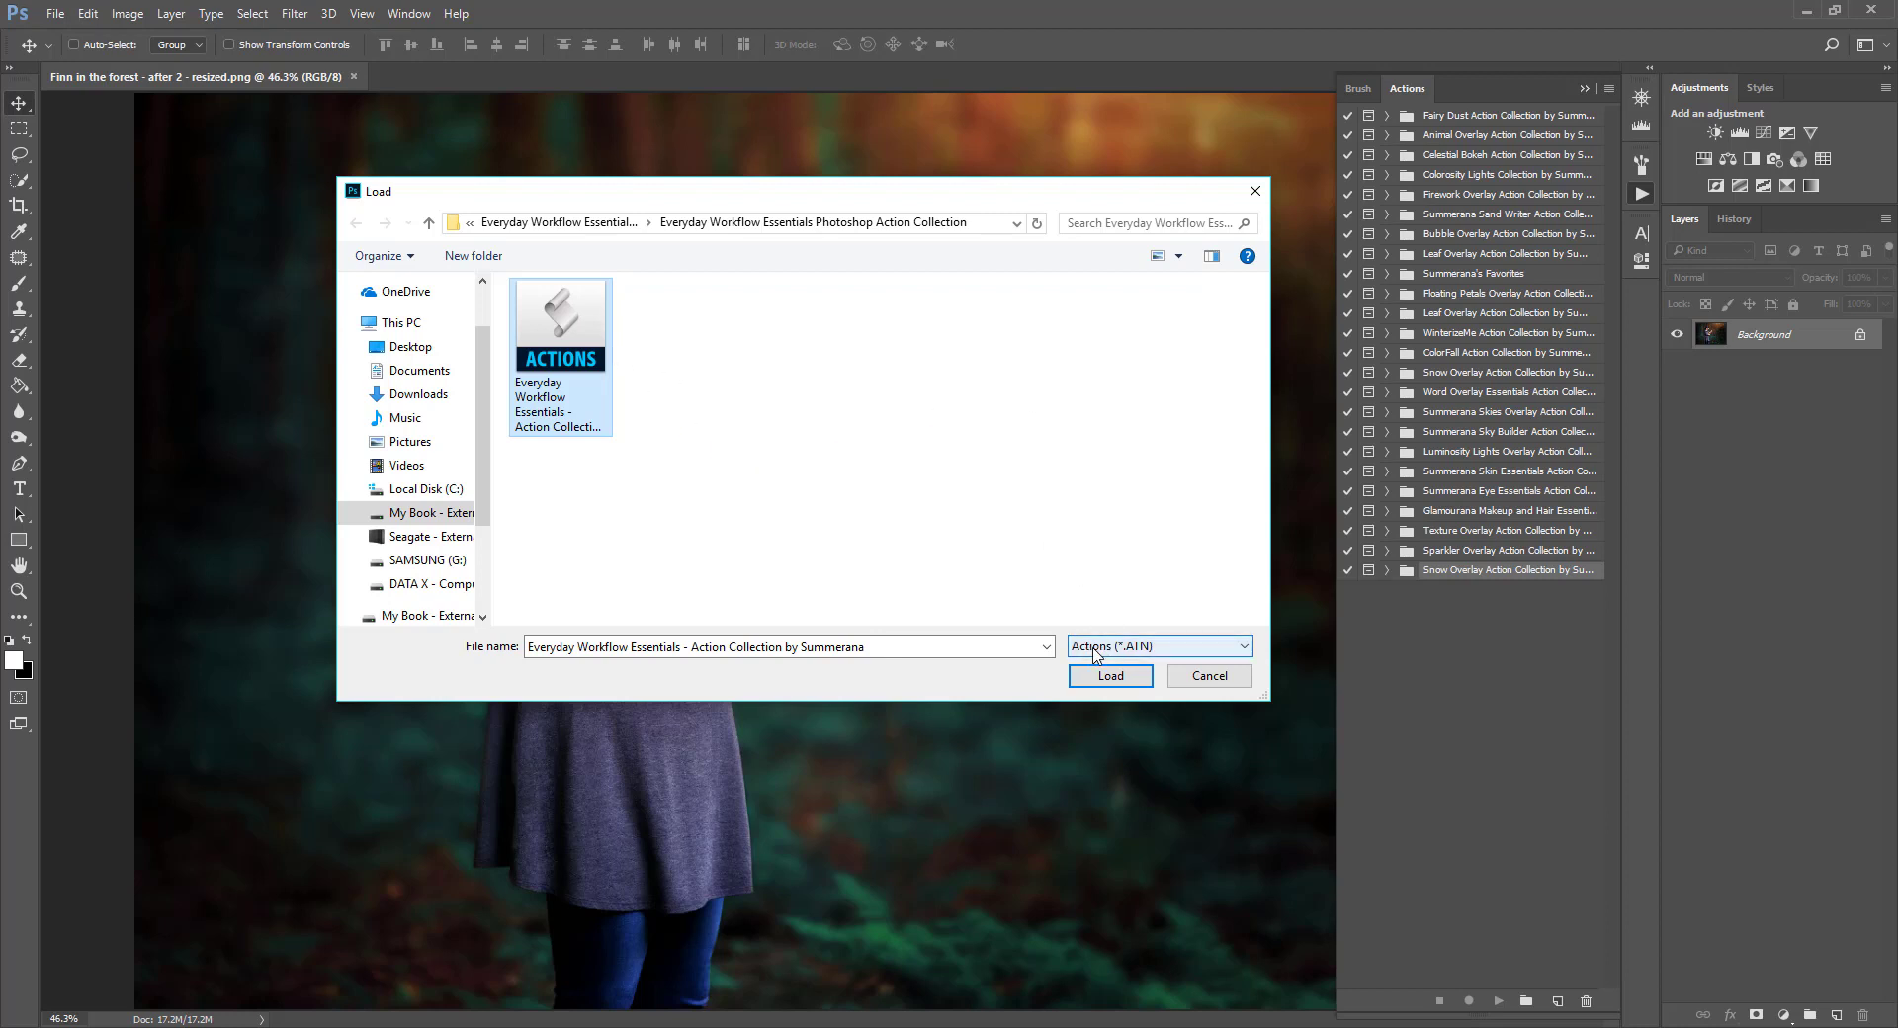
{"action": "left_click", "coordinate": [1158, 648]}
{"action": "left_click", "coordinate": [1147, 661]}
- Check the file type in the properties of the Everyday Workflow Essentials action file
{"action": "right_click", "coordinate": [545, 324]}
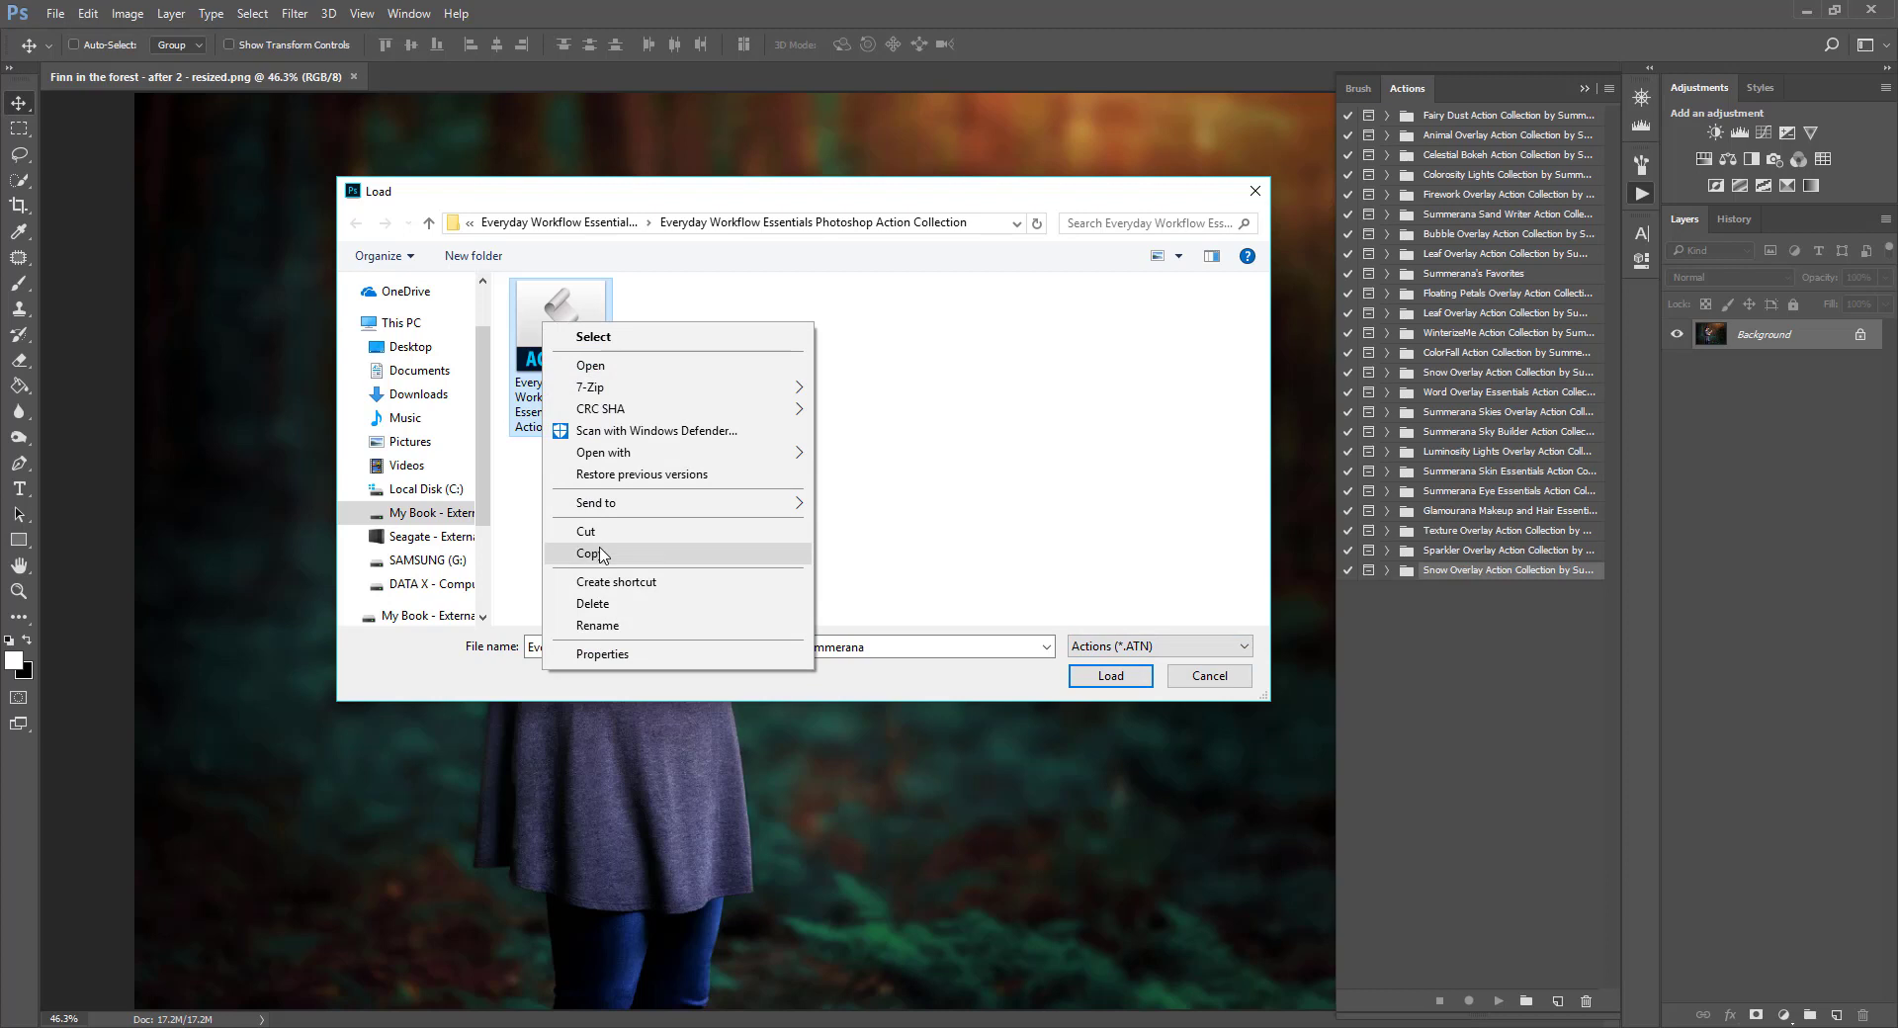
{"action": "left_click", "coordinate": [596, 654]}
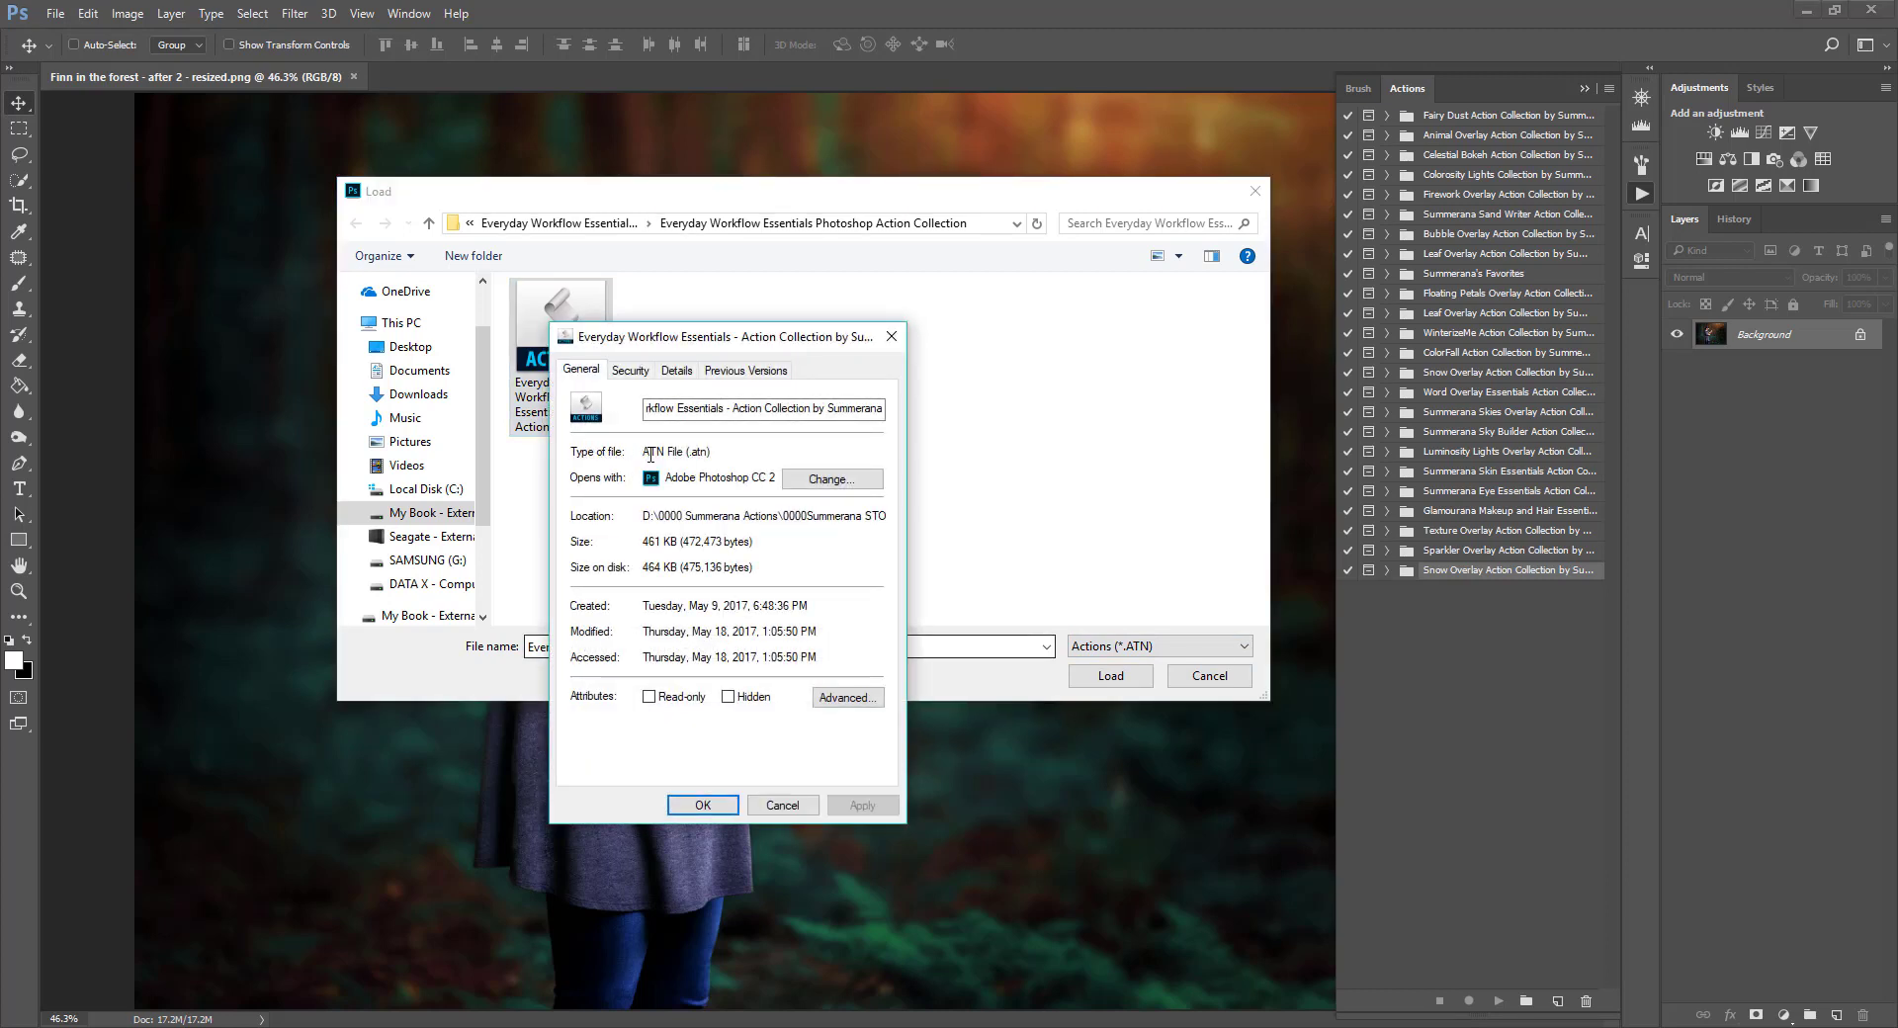
{"action": "left_click", "coordinate": [890, 336]}
- Switch the folder's file display to List and back to Large icons
{"action": "right_click", "coordinate": [709, 351]}
{"action": "left_click", "coordinate": [649, 354]}
{"action": "right_click", "coordinate": [721, 357]}
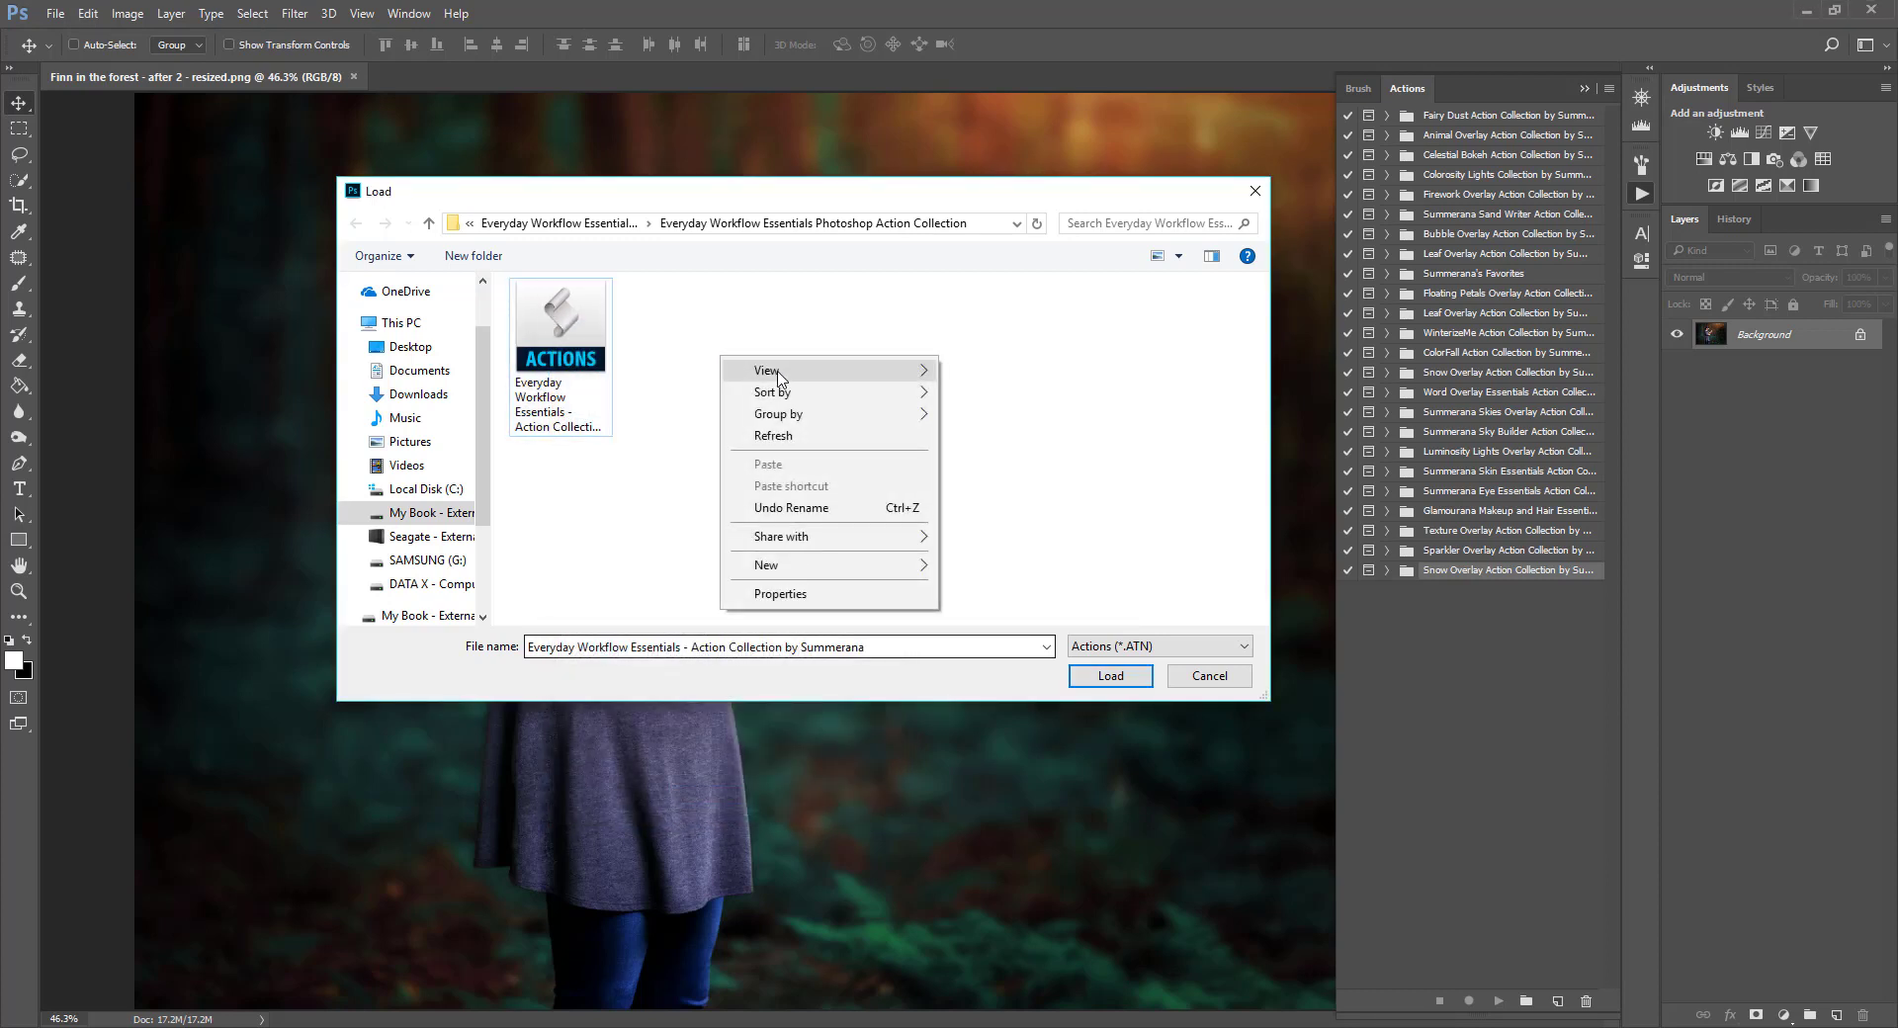
{"action": "mouse_move", "coordinate": [791, 377]}
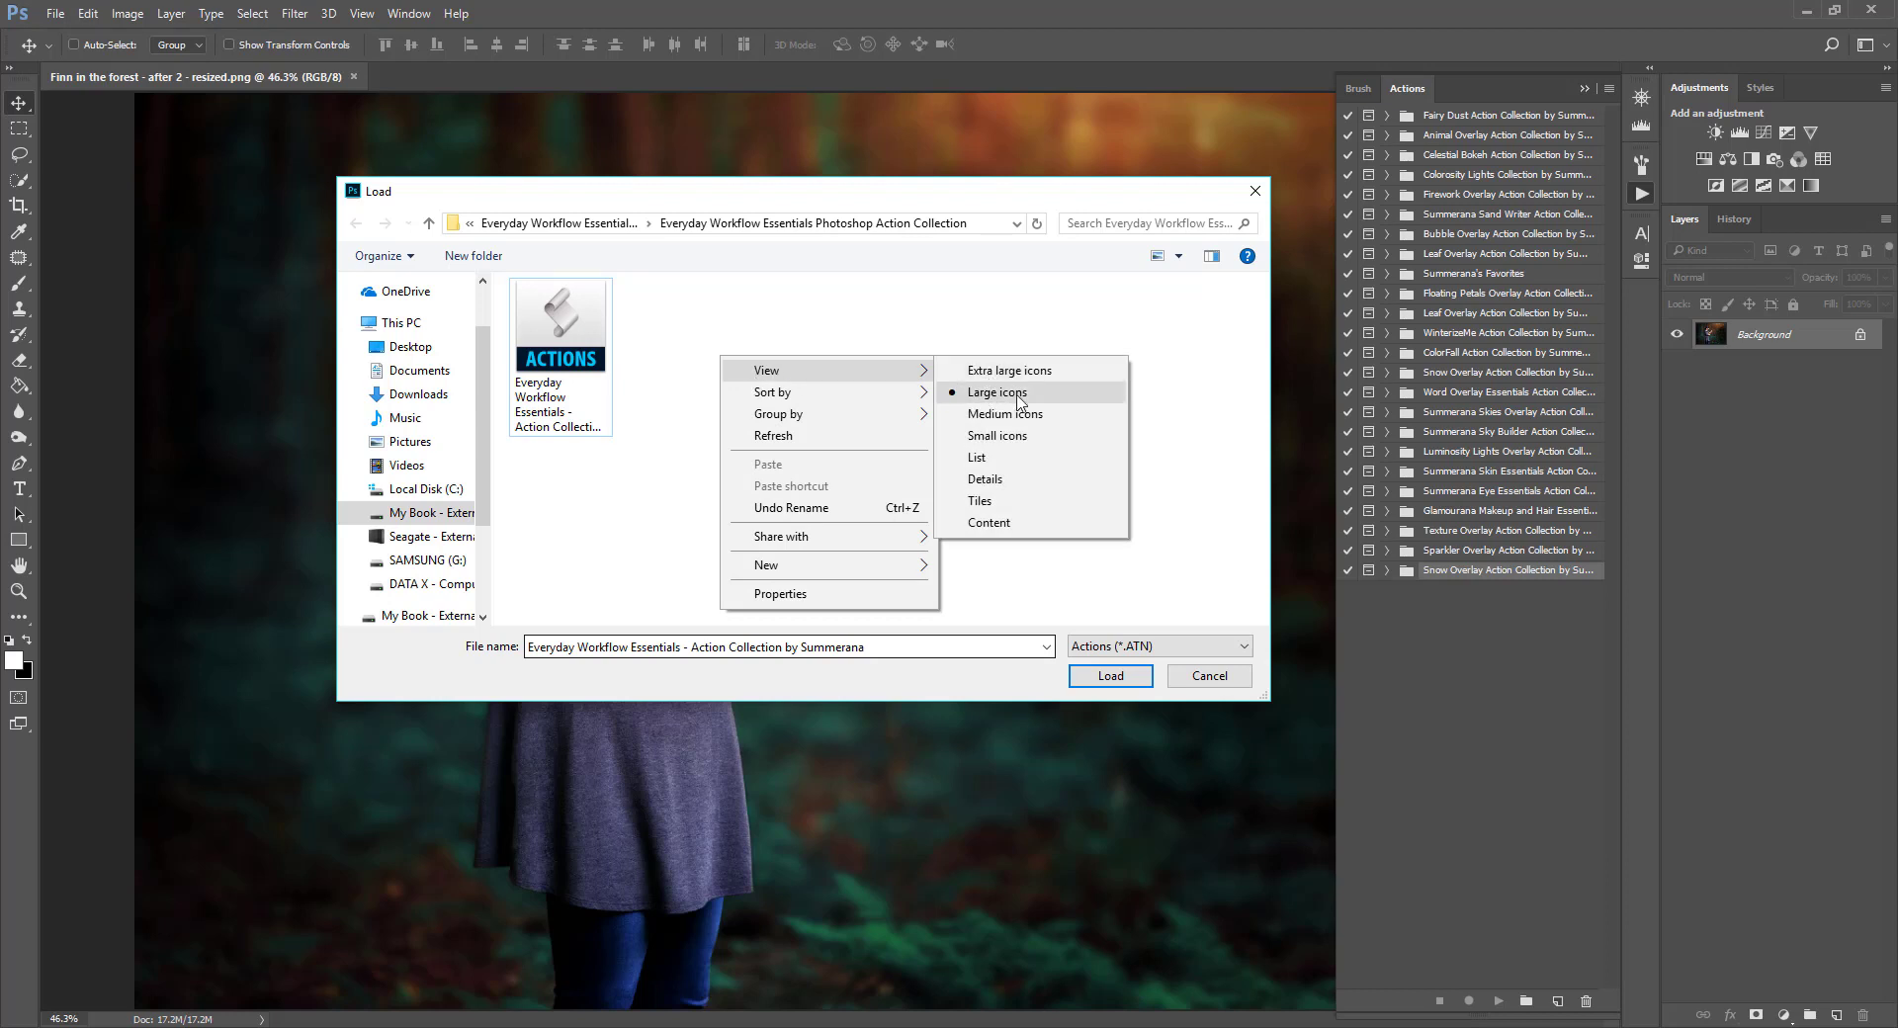
{"action": "left_click", "coordinate": [984, 456]}
{"action": "right_click", "coordinate": [921, 365]}
{"action": "mouse_move", "coordinate": [974, 370]}
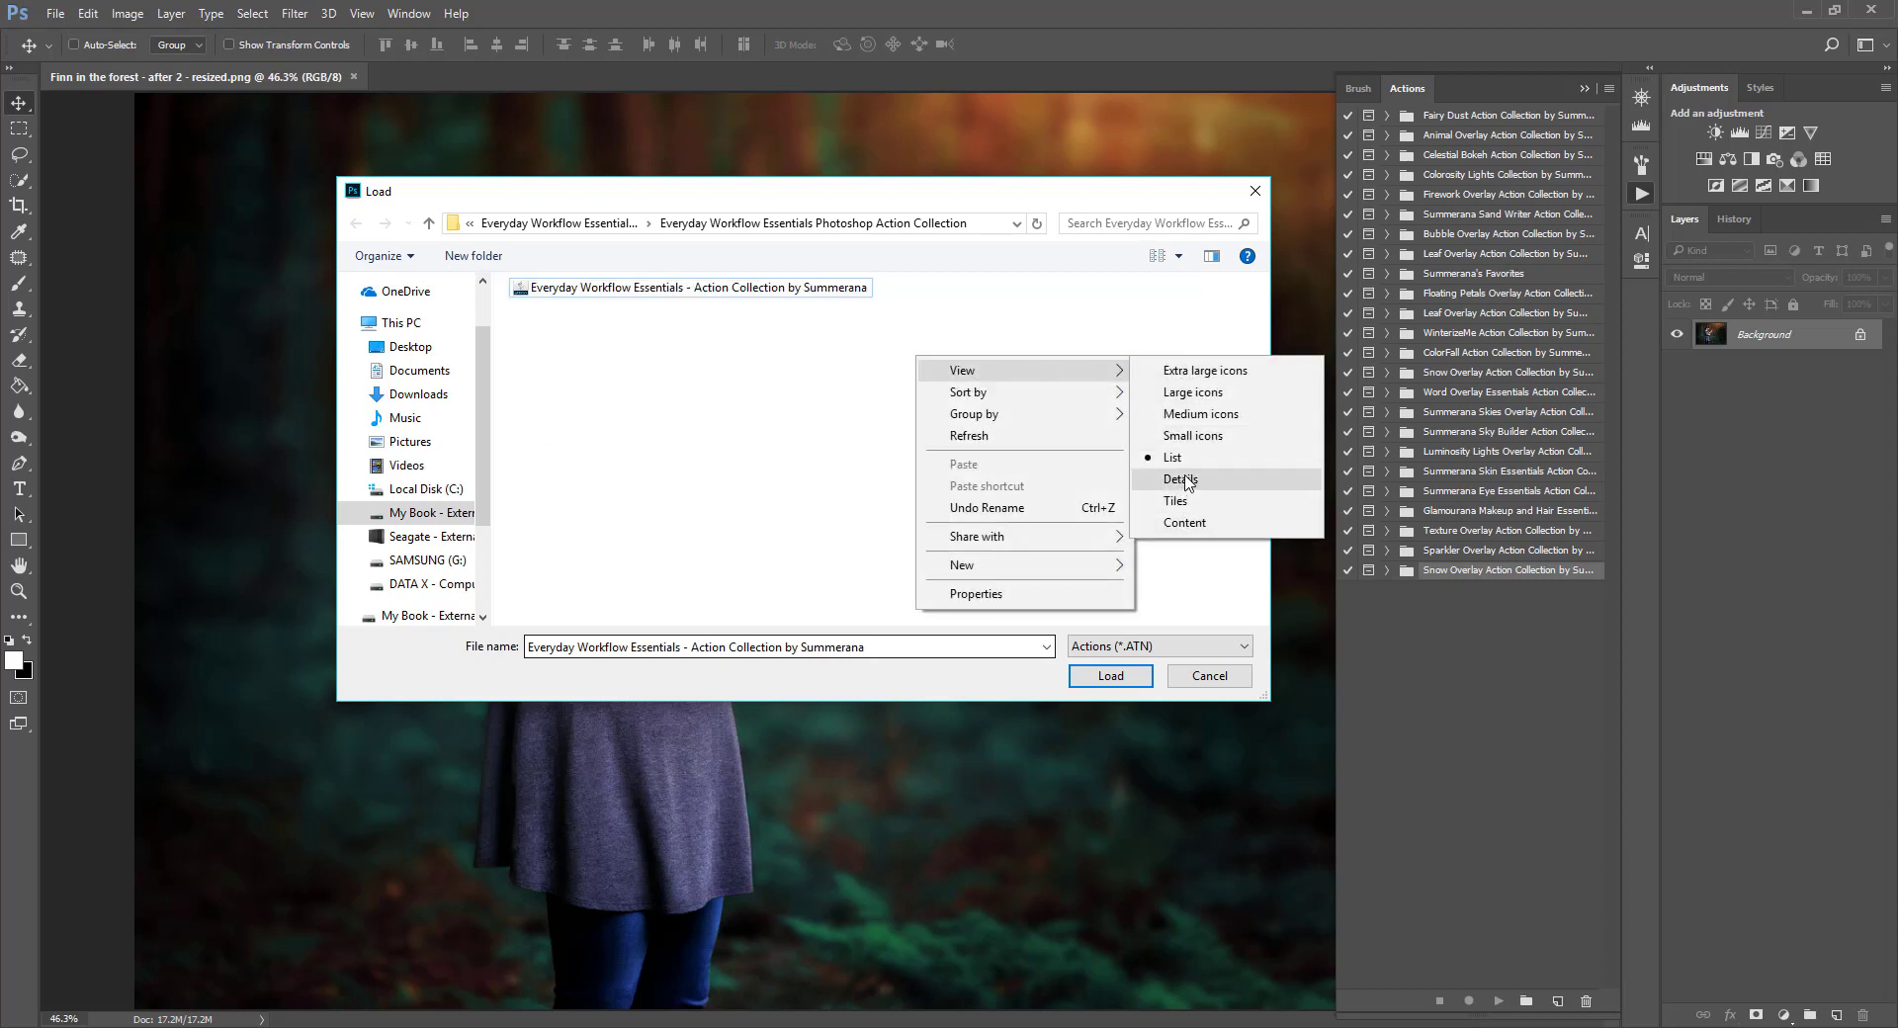
{"action": "left_click", "coordinate": [1186, 395]}
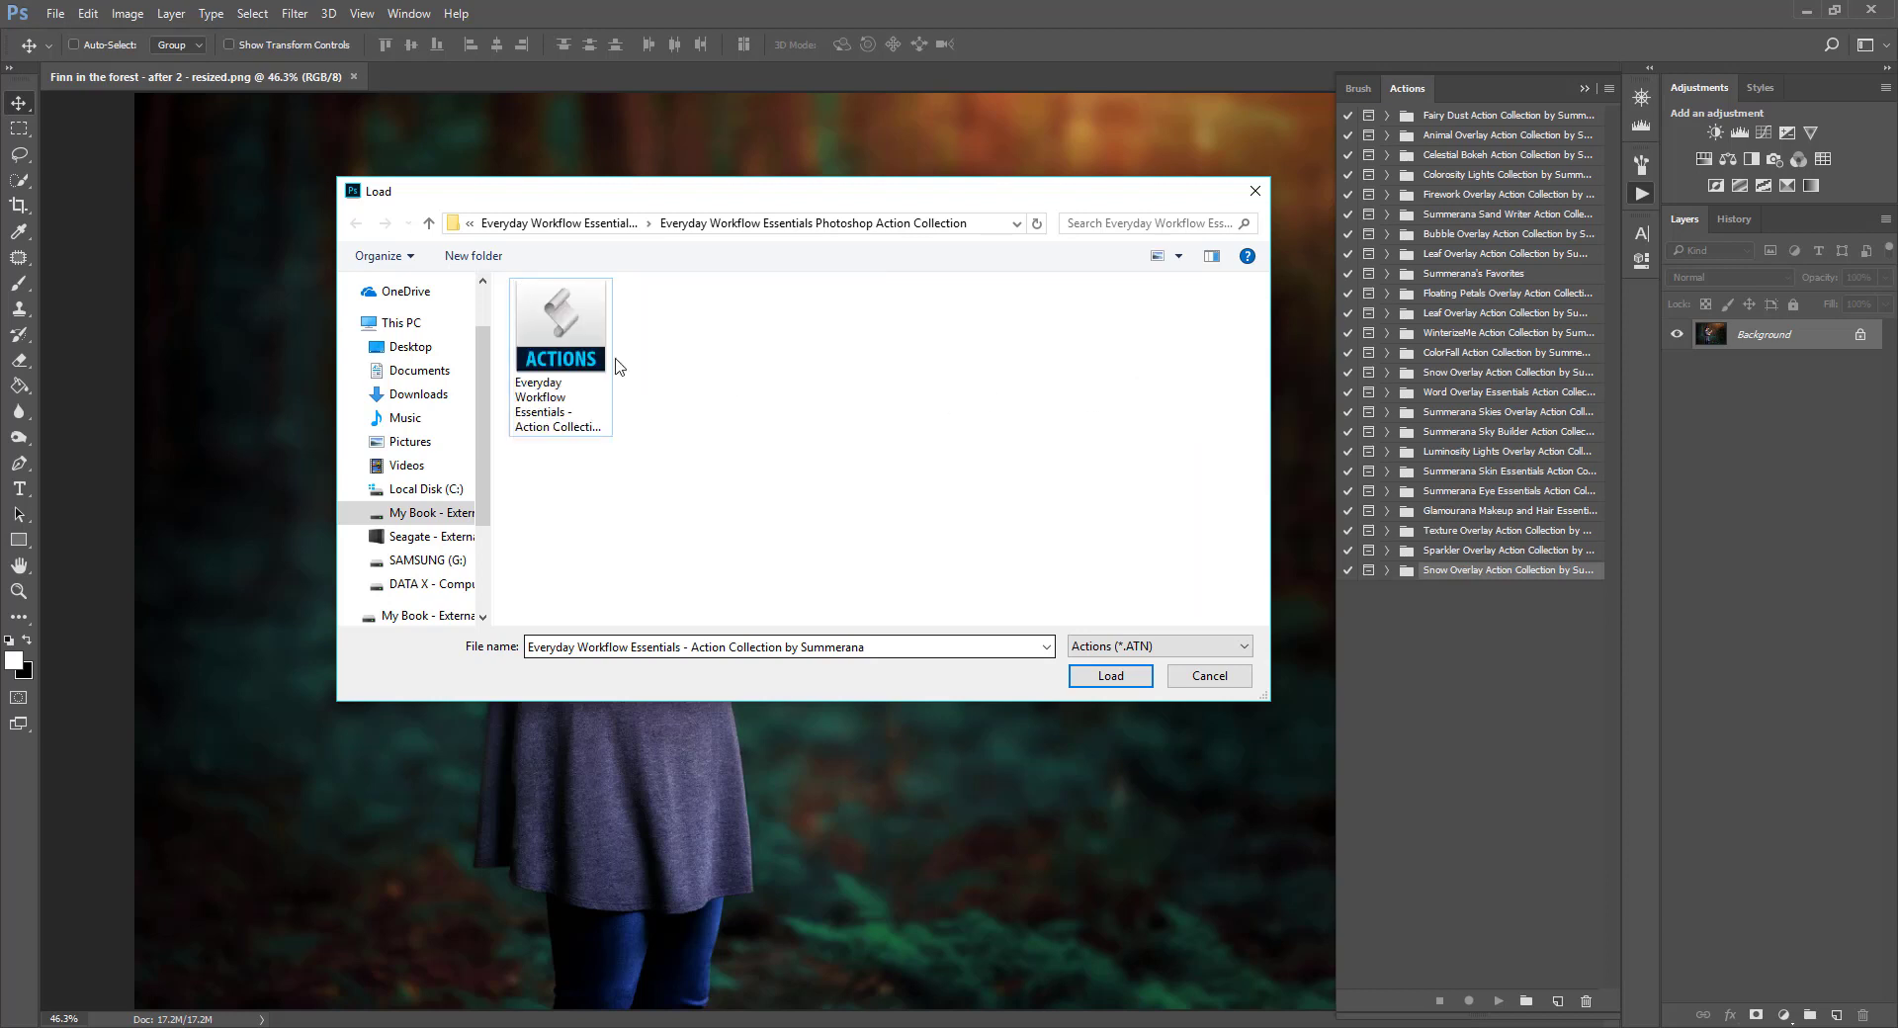
- Load the Everyday Workflow Essentials - Action Collection by Summerana file and collapse the loaded action set
{"action": "right_click", "coordinate": [650, 307]}
{"action": "left_click", "coordinate": [564, 316]}
{"action": "right_click", "coordinate": [558, 315]}
{"action": "left_click", "coordinate": [854, 320]}
{"action": "left_click", "coordinate": [569, 341]}
{"action": "left_click", "coordinate": [1104, 680]}
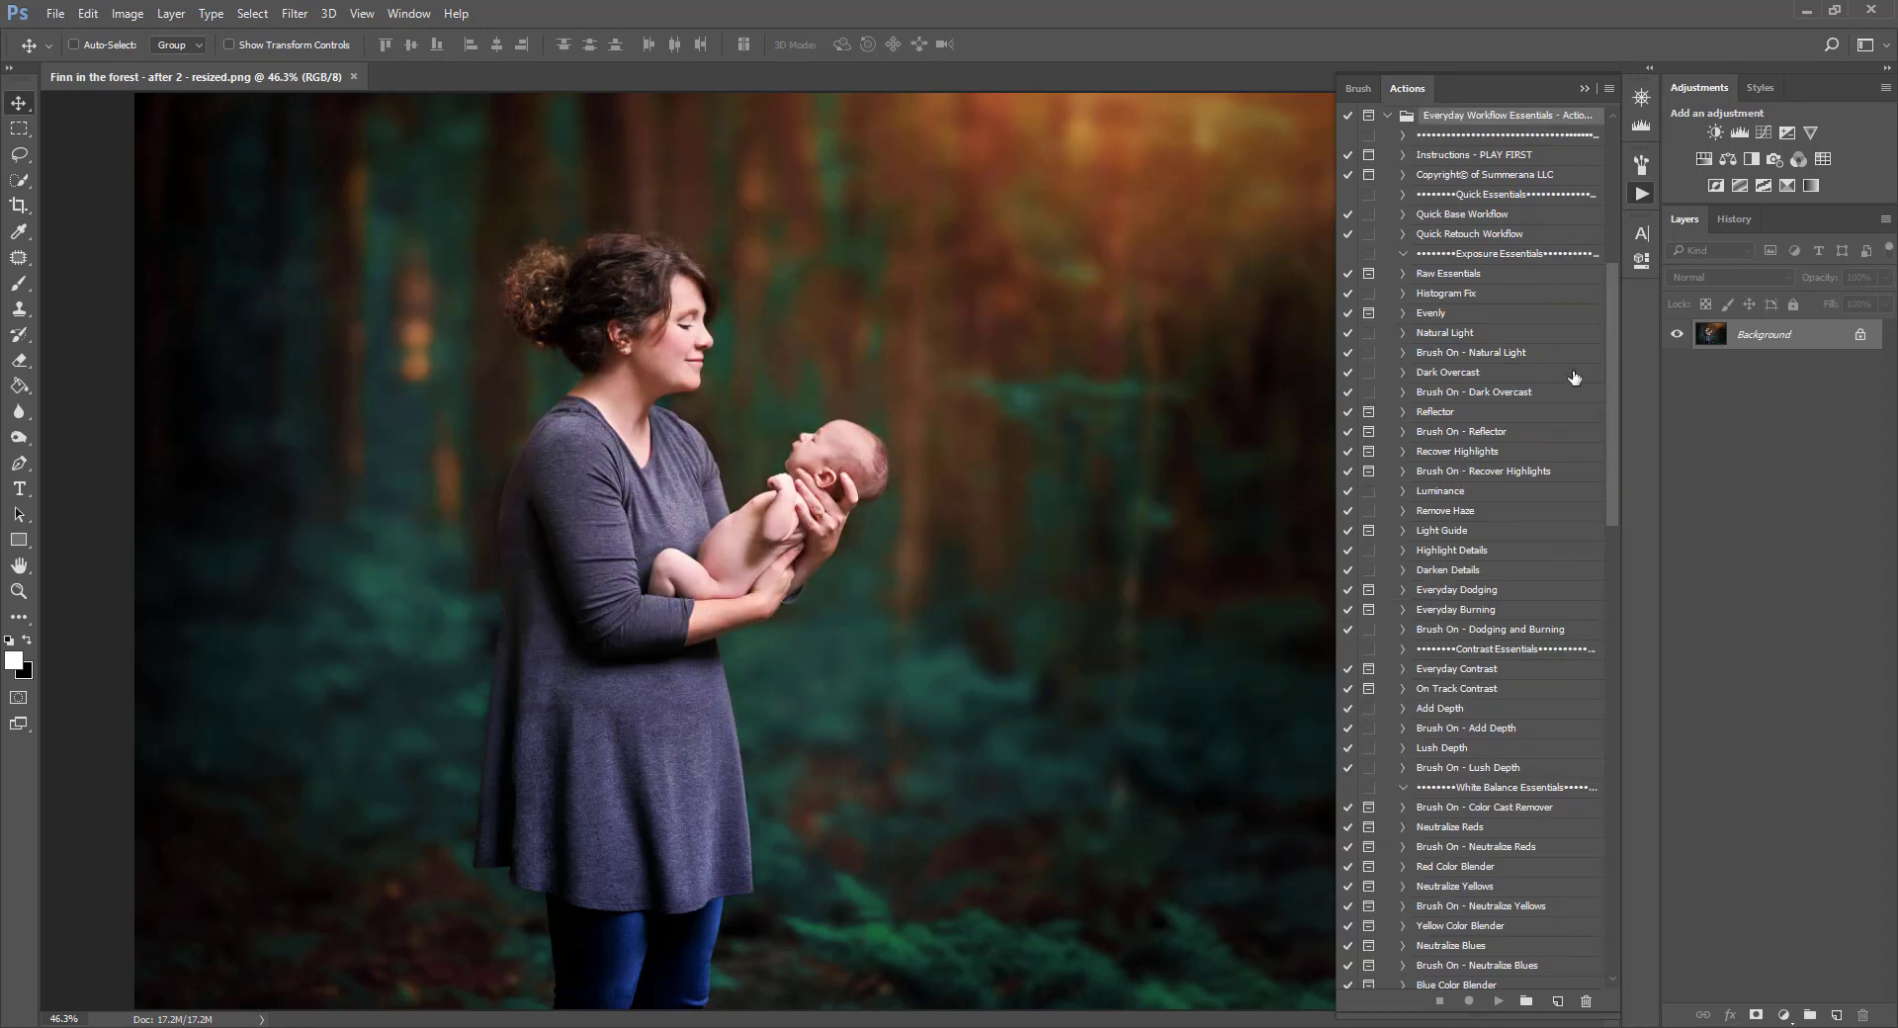
{"action": "left_click", "coordinate": [1387, 116]}
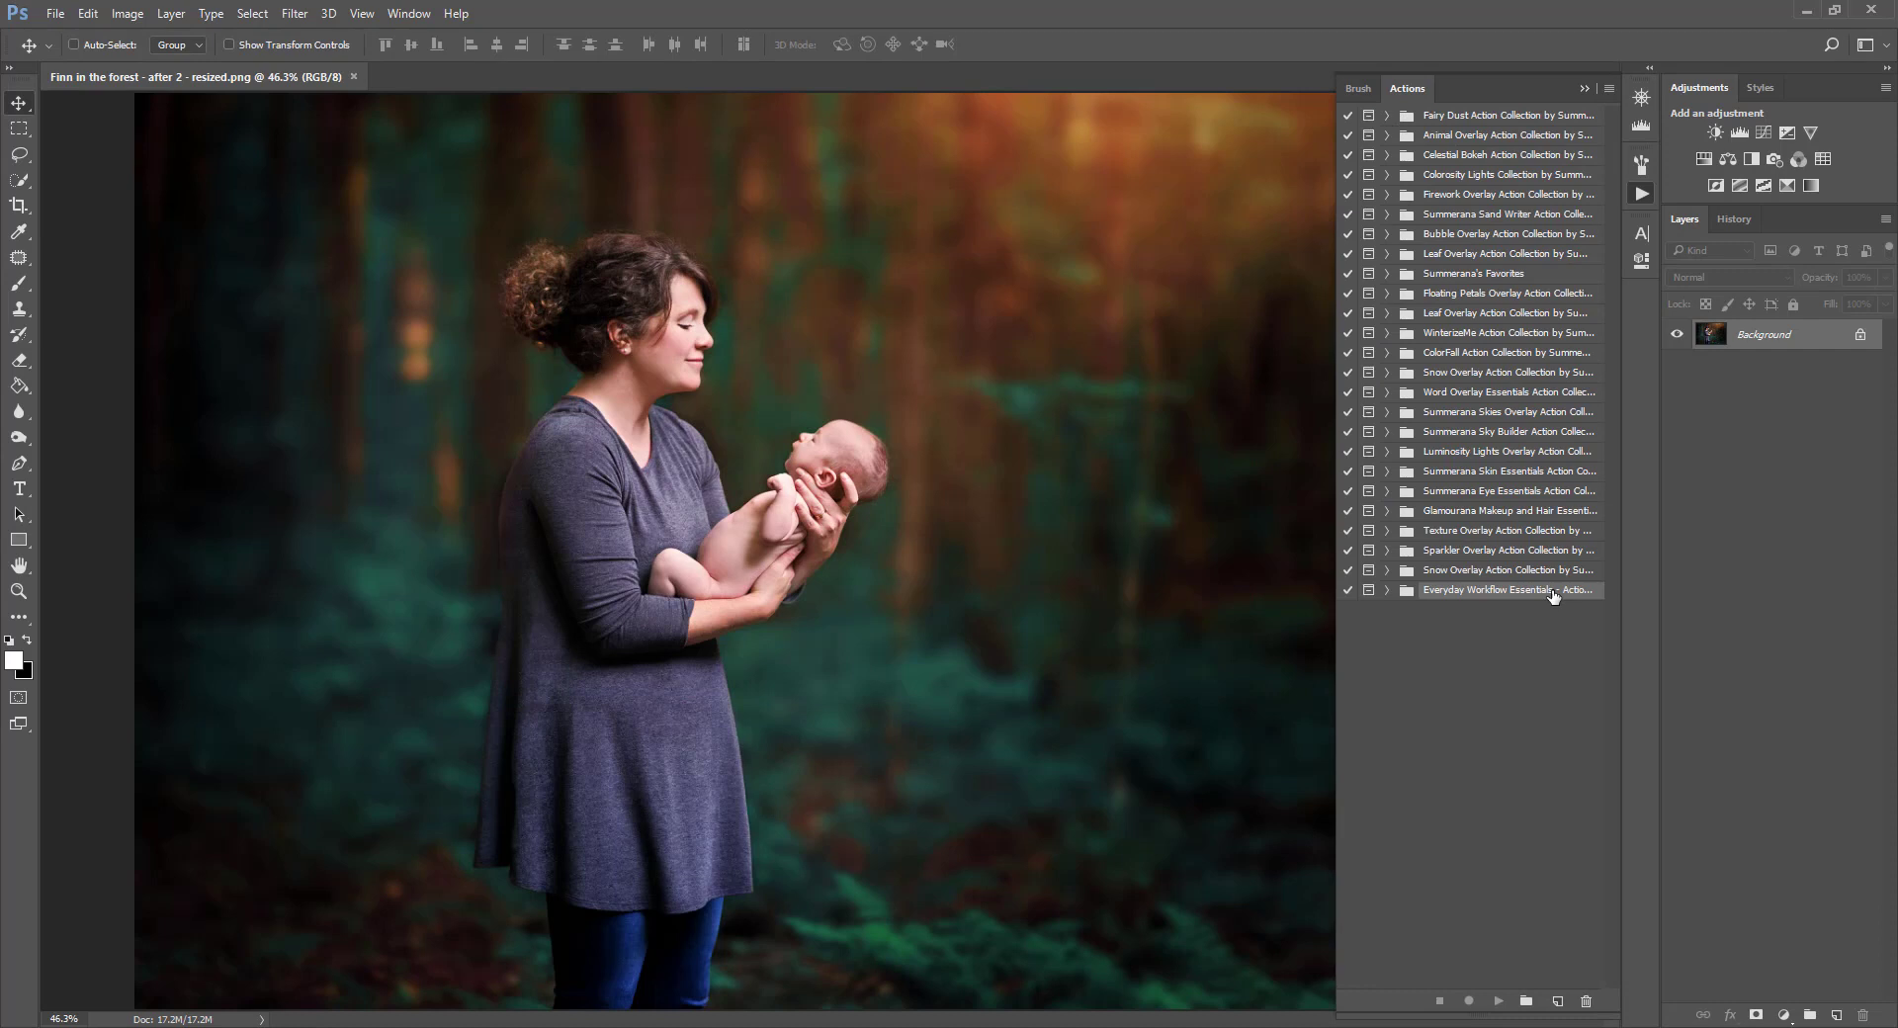
{"action": "left_click", "coordinate": [1387, 592]}
{"action": "left_click", "coordinate": [1387, 592]}
{"action": "left_click_drag", "start_coordinate": [1441, 592], "coordinate": [1447, 376]}
{"action": "left_click_drag", "start_coordinate": [1455, 589], "coordinate": [1460, 591]}
{"action": "left_click", "coordinate": [1445, 593]}
- Expand the Everyday Workflow Essentials set and run its Quick Base Workflow action on the photo
{"action": "left_click", "coordinate": [1387, 590]}
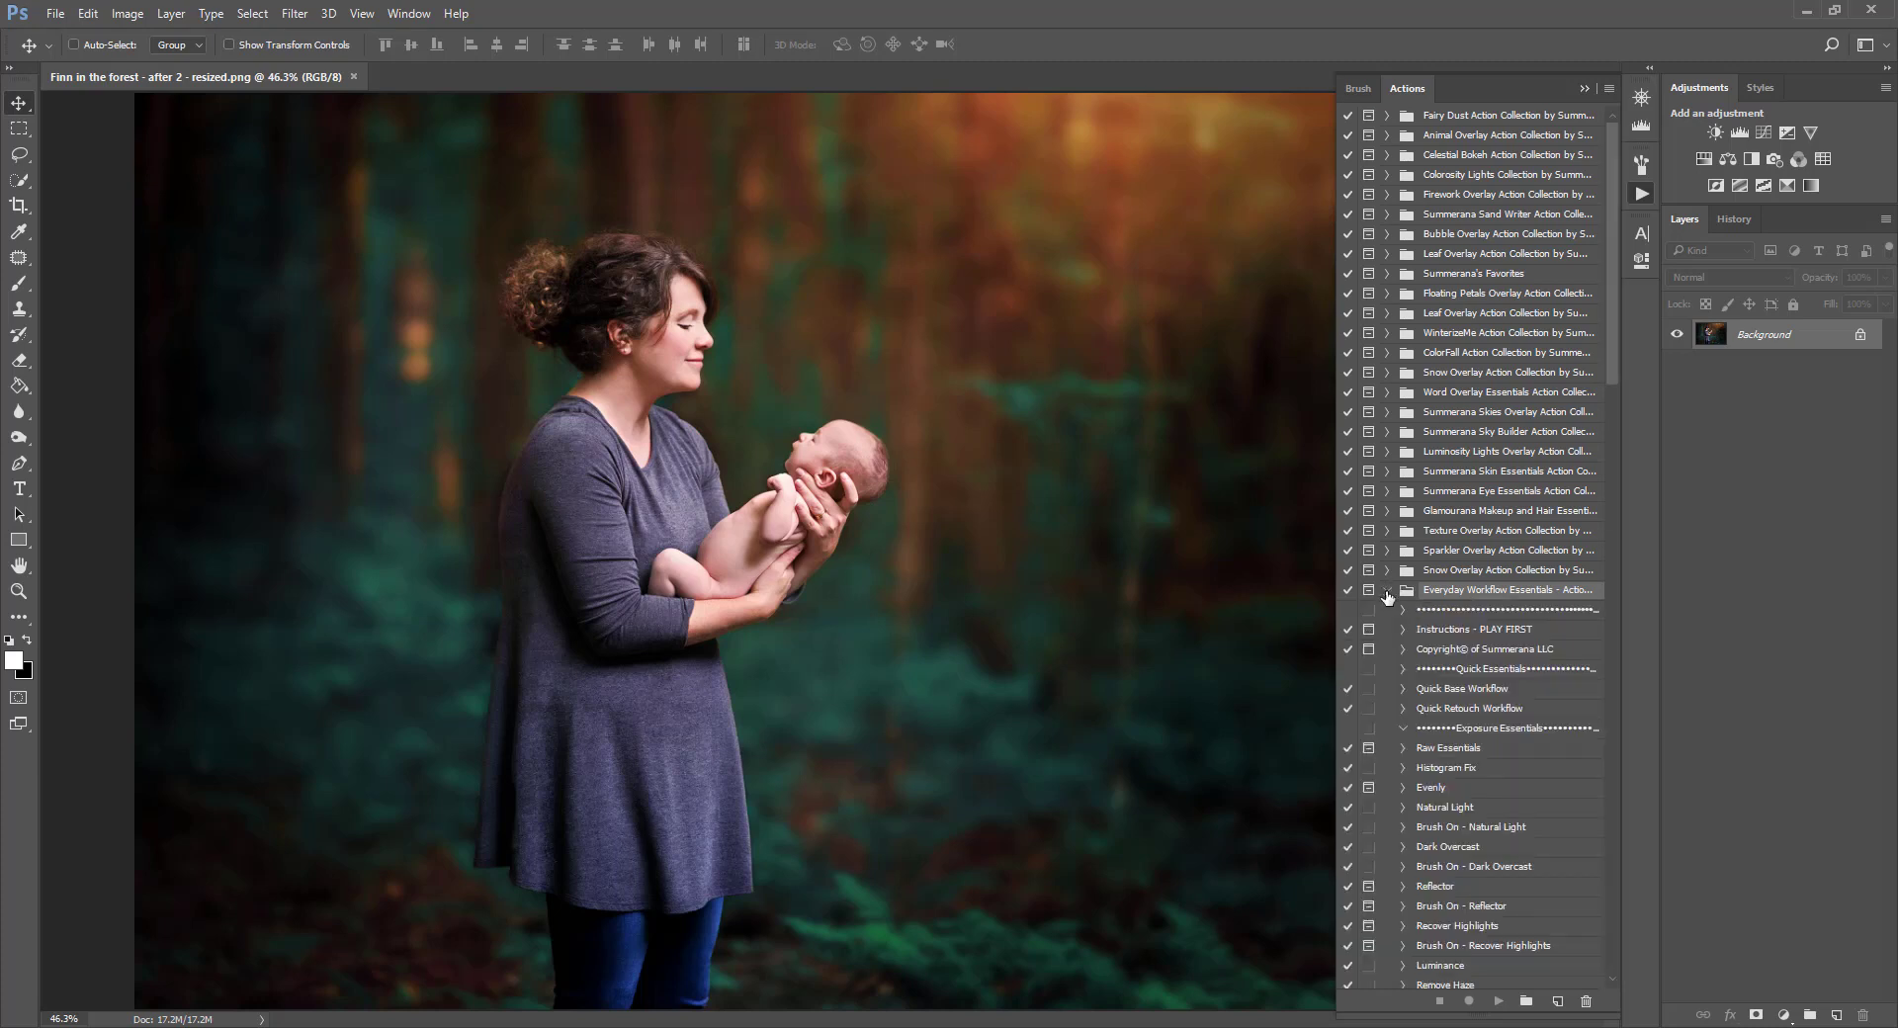
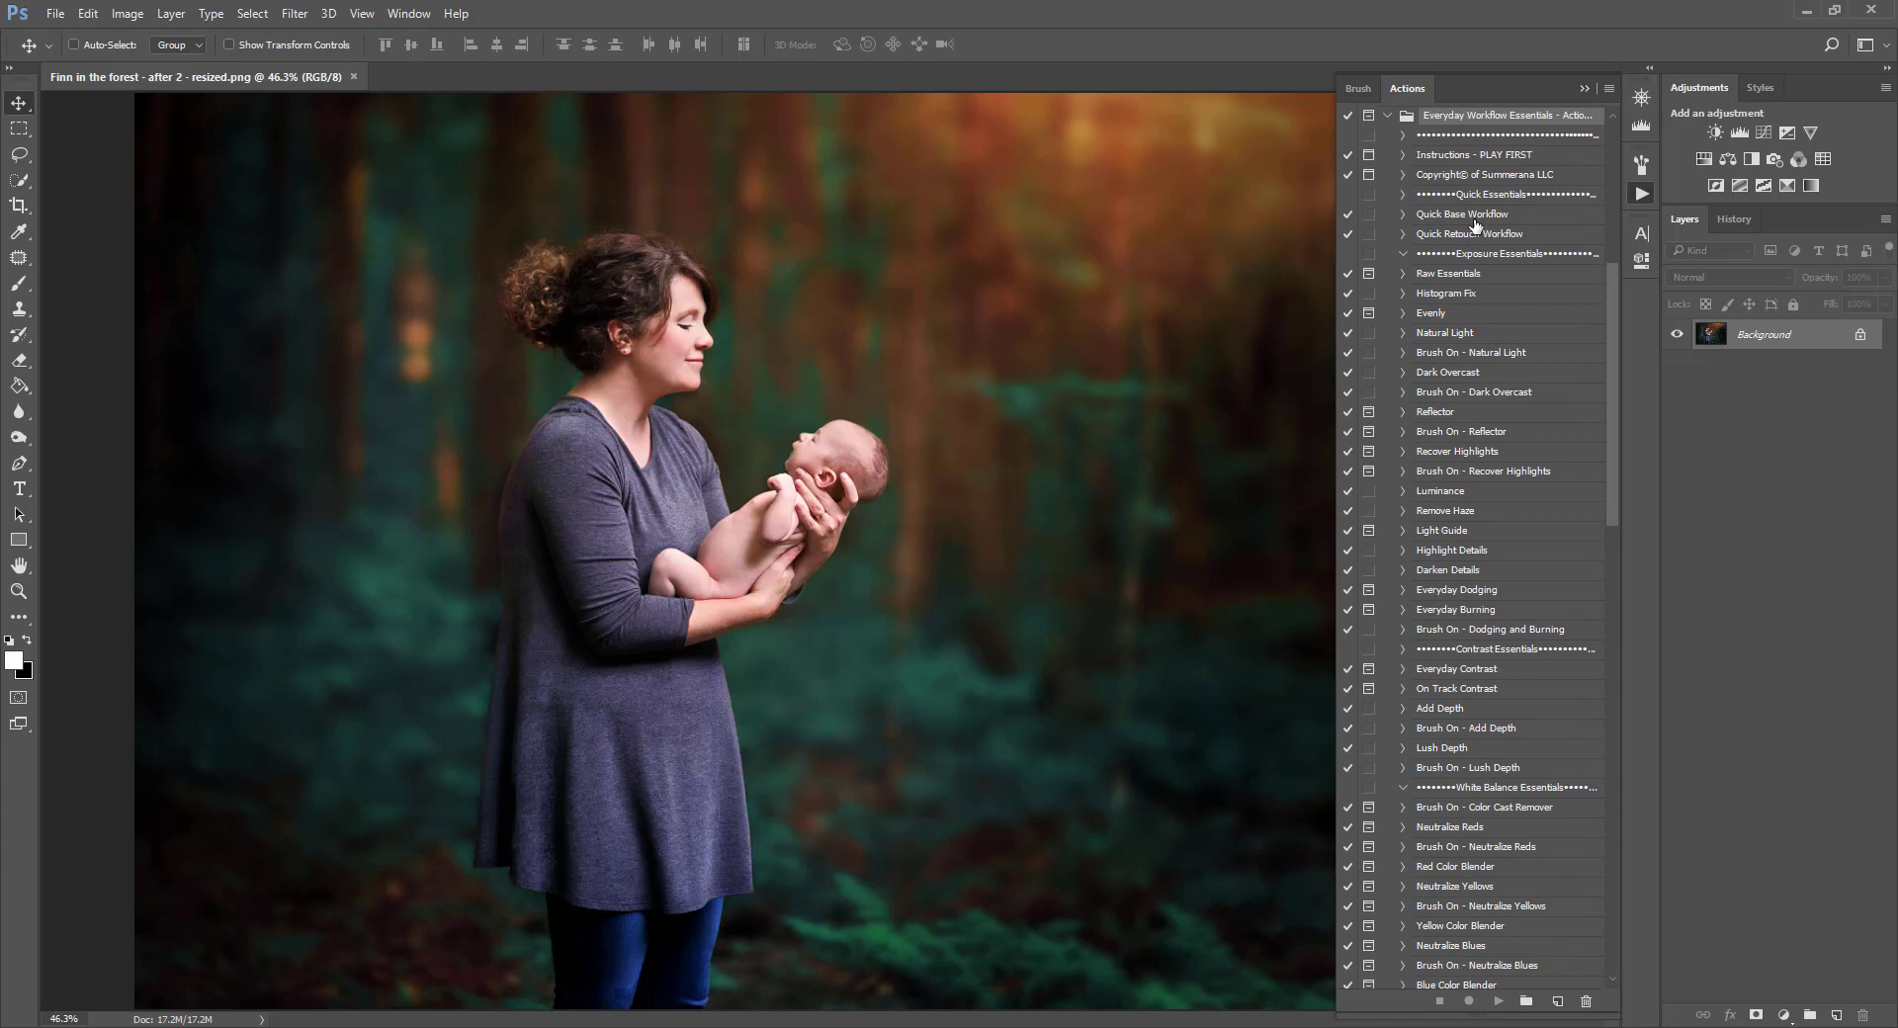
{"action": "left_click", "coordinate": [1475, 217]}
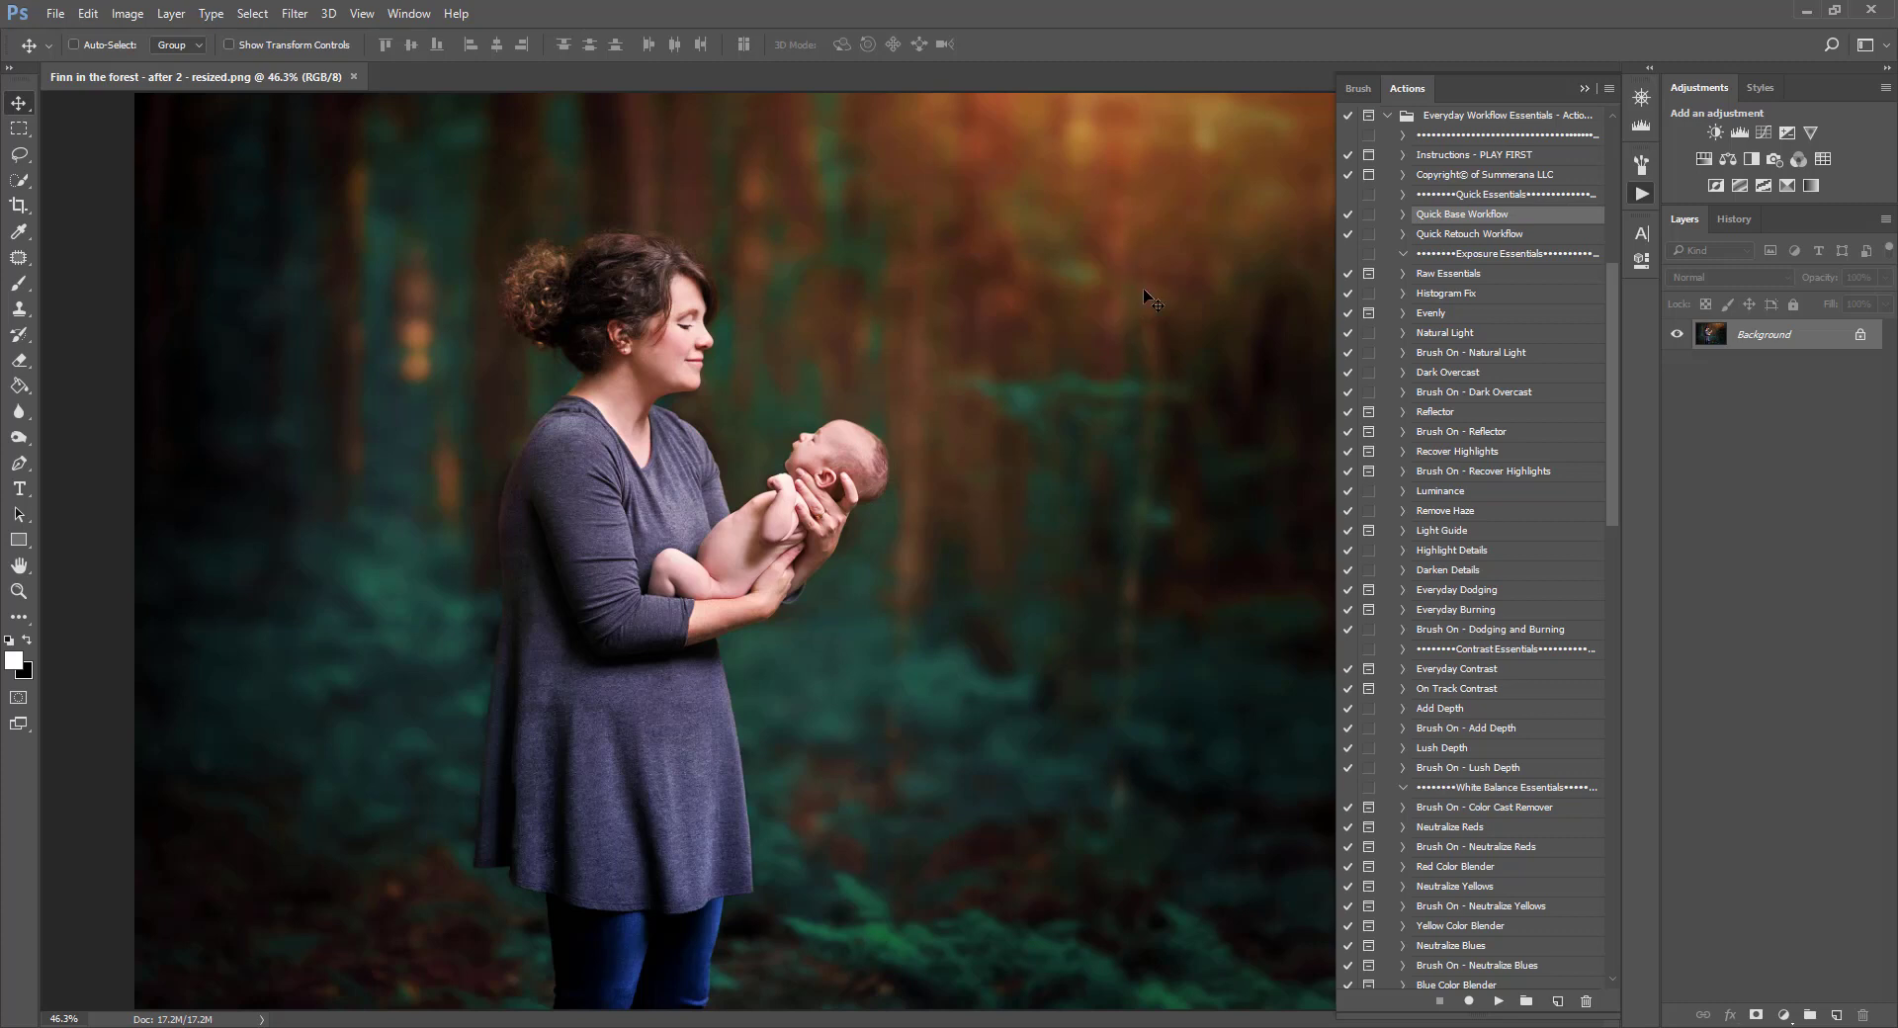
{"action": "left_click", "coordinate": [1502, 1002]}
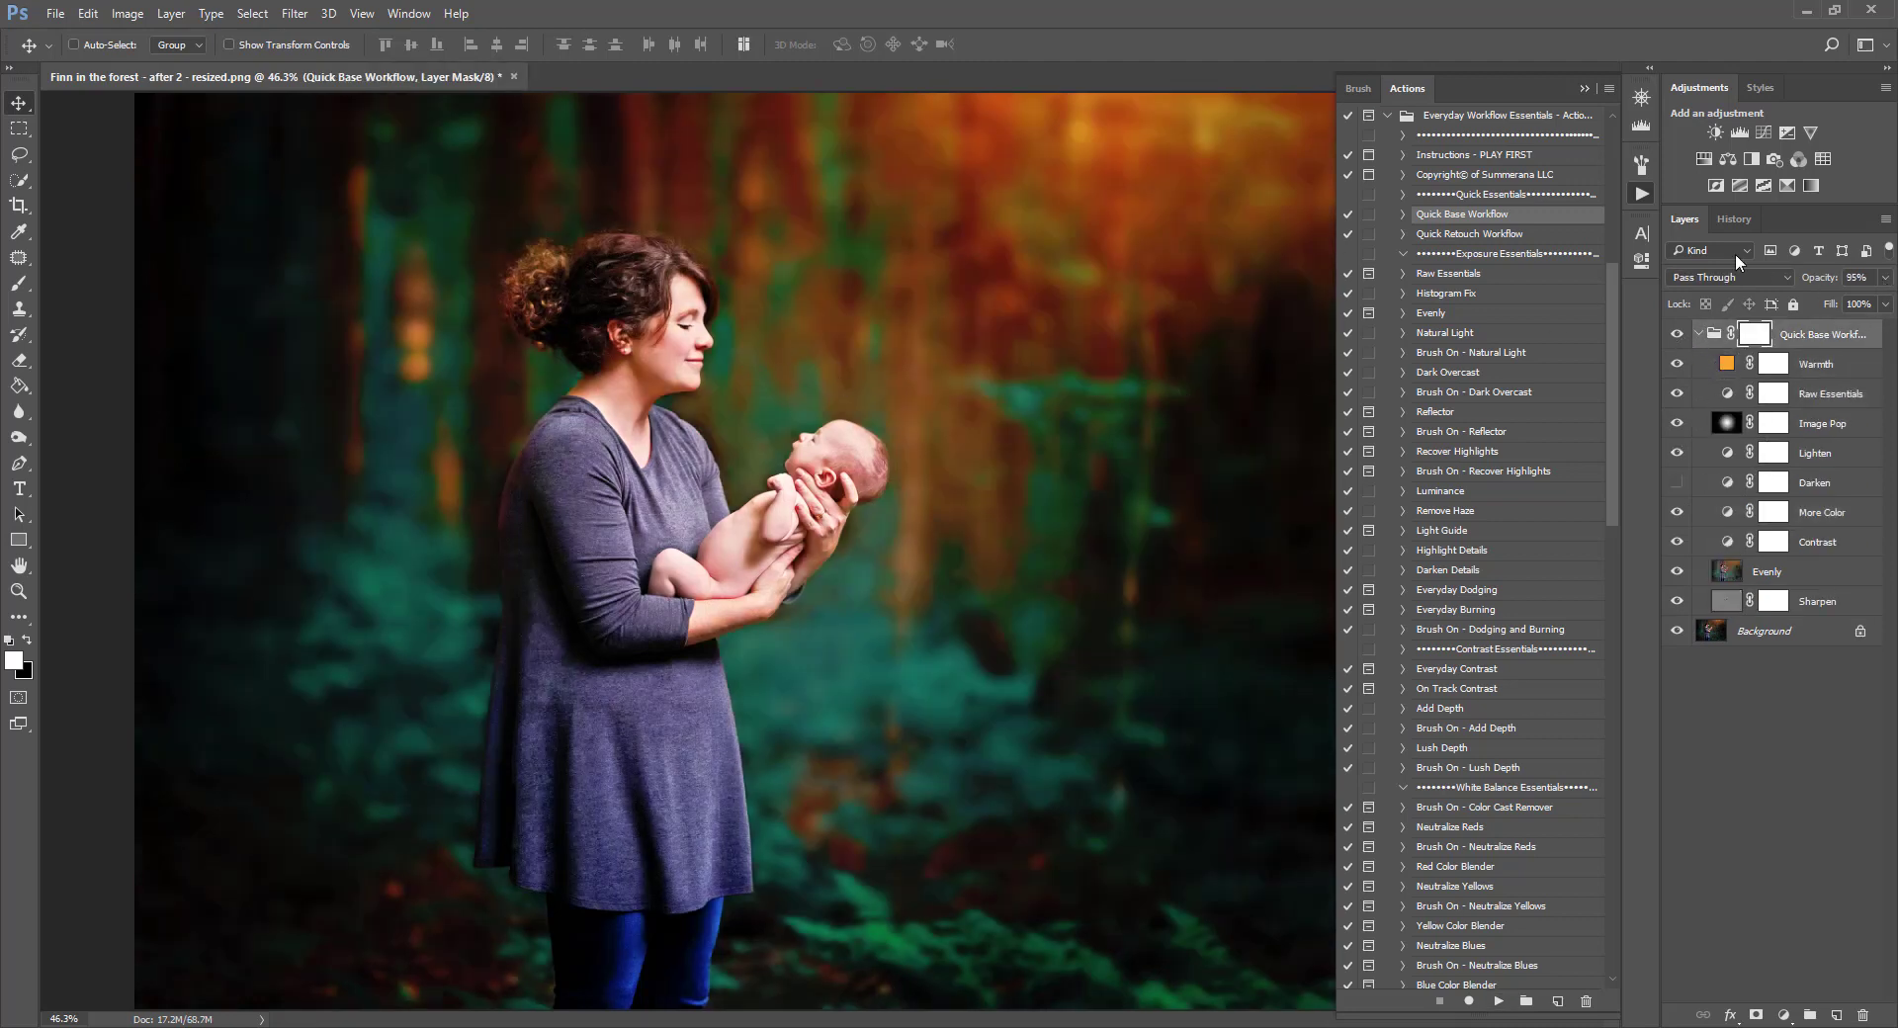
- Reduce the Quick Base Workflow group's opacity to 89% and collapse the group
{"action": "left_click", "coordinate": [1886, 279]}
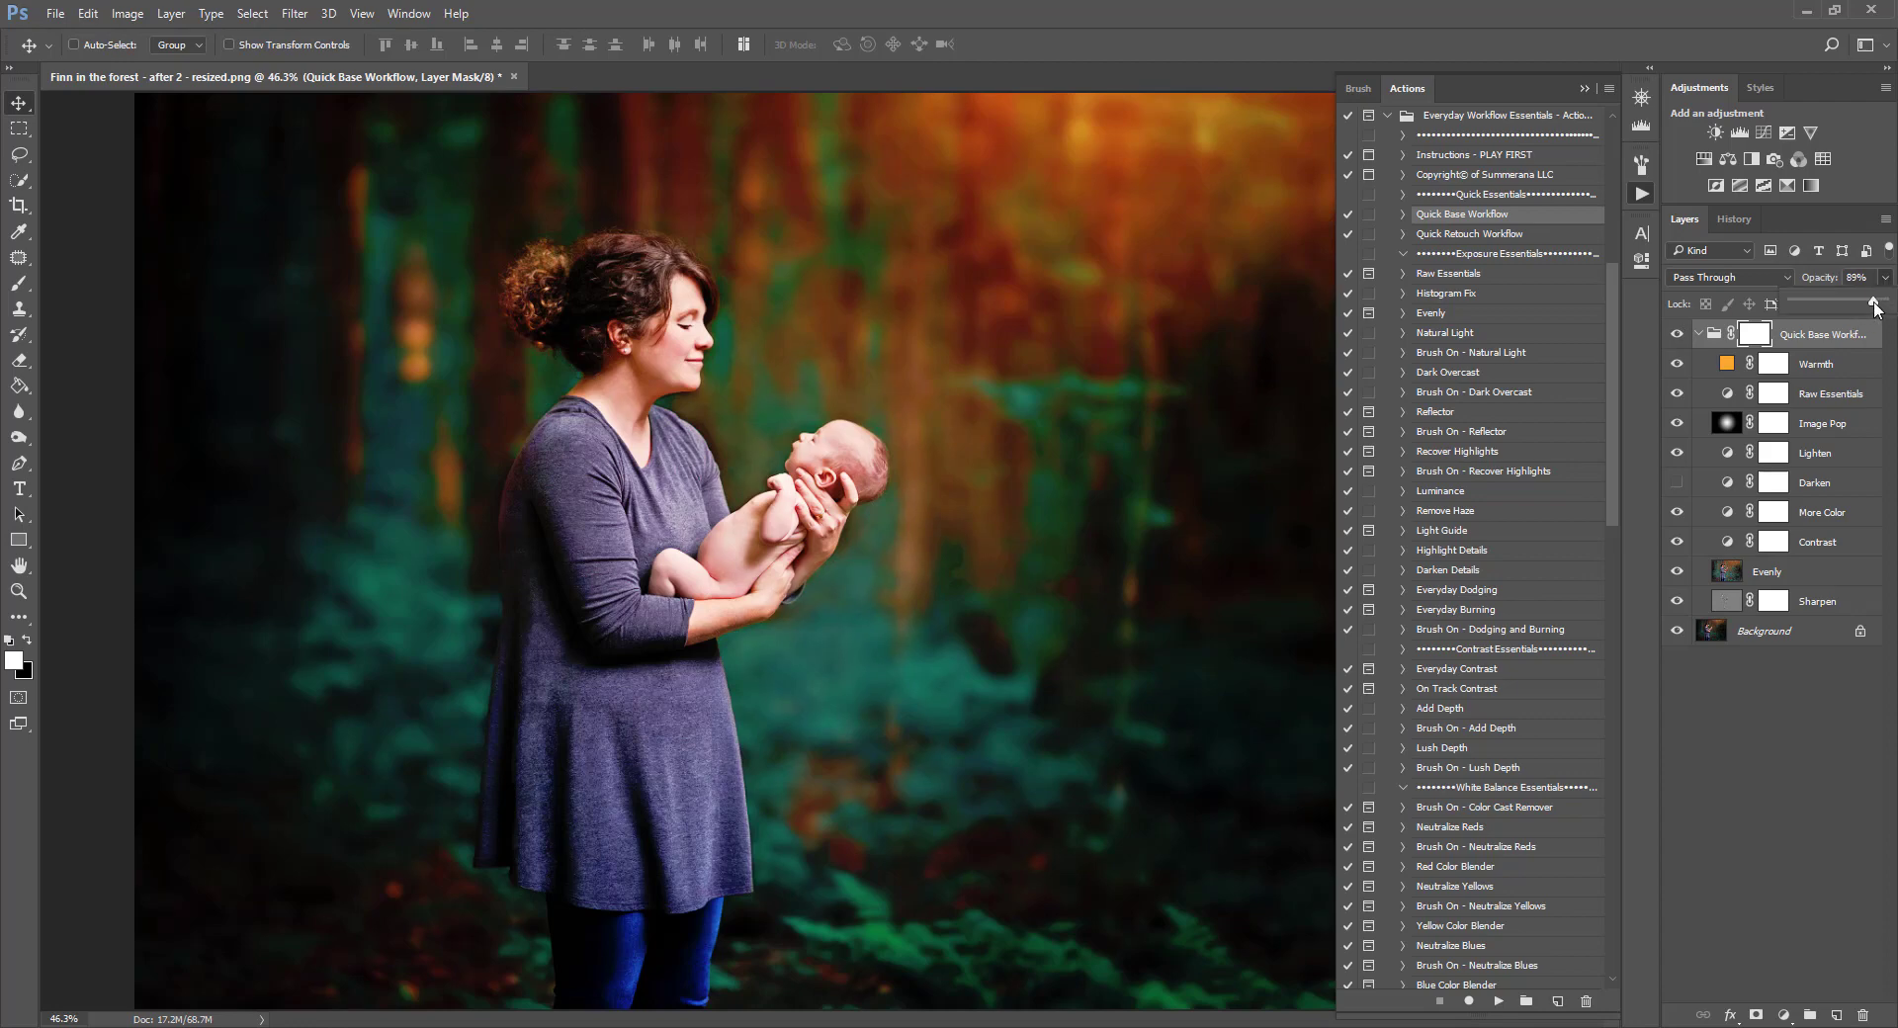
{"action": "left_click", "coordinate": [1827, 287]}
{"action": "left_click", "coordinate": [1701, 334]}
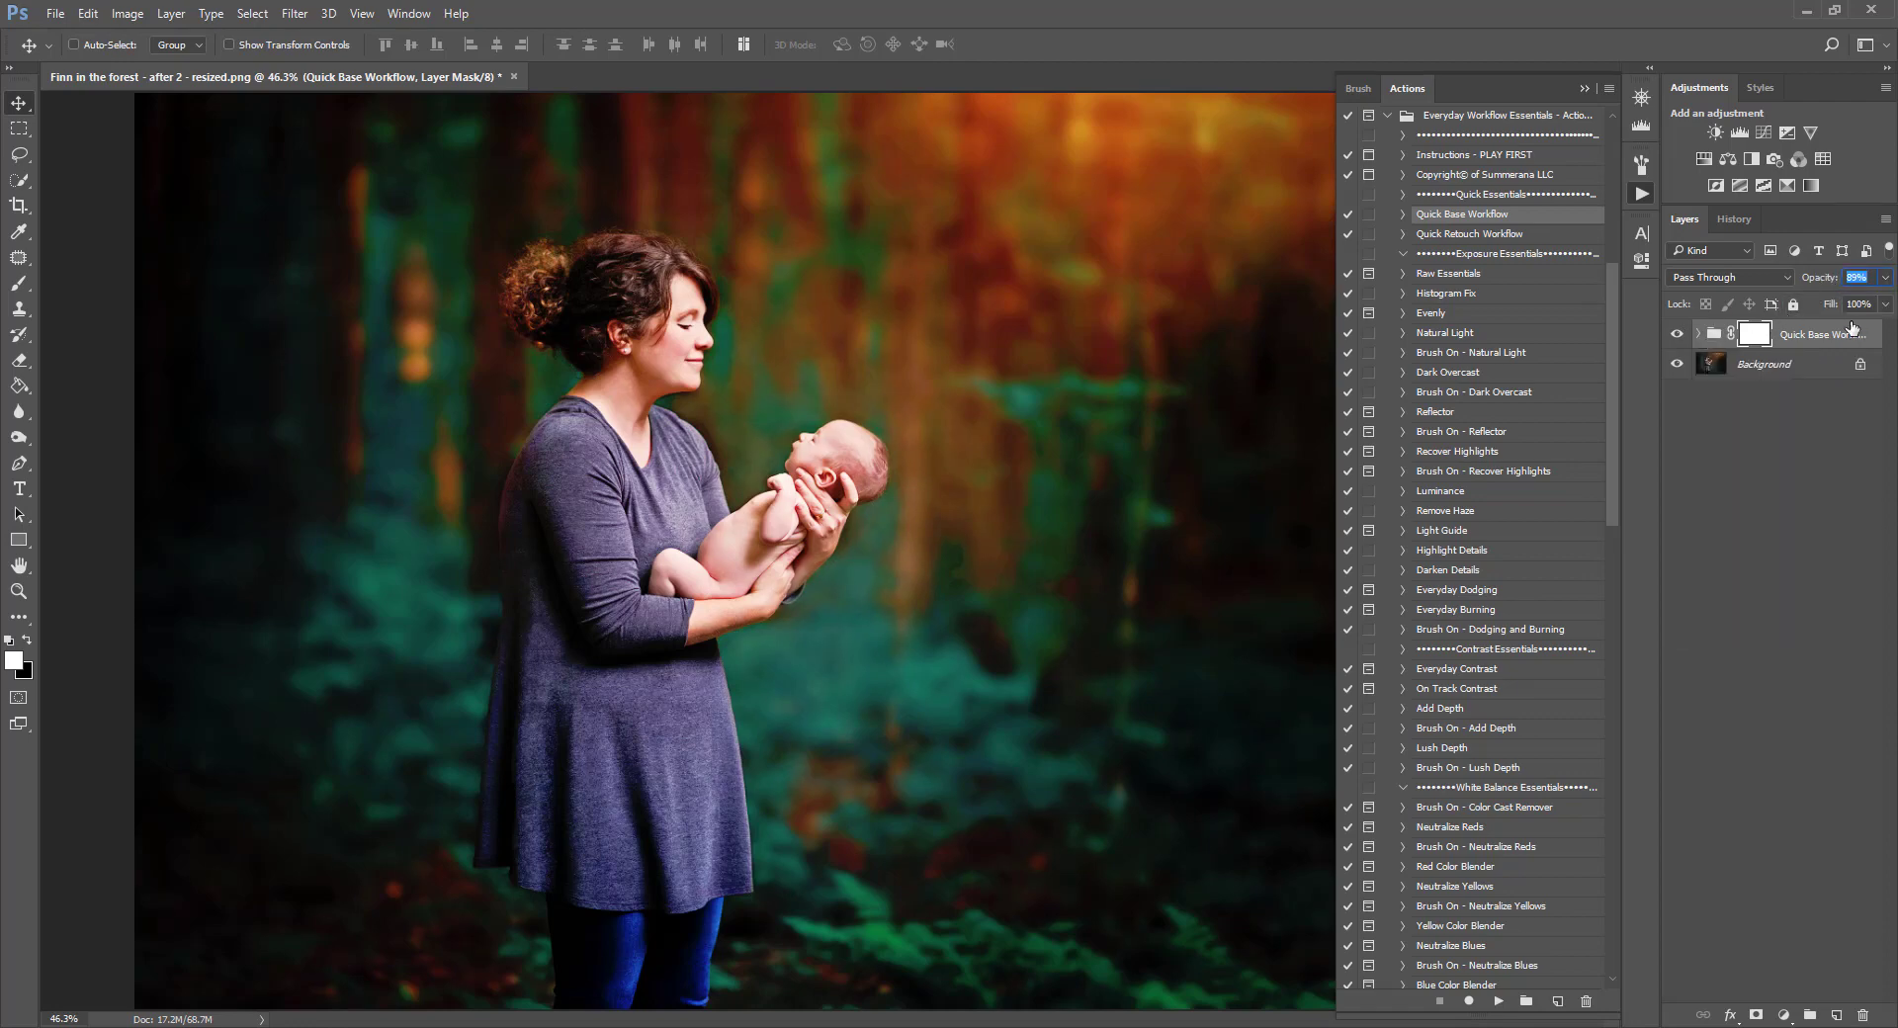
- Toggle the Quick Base Workflow group's visibility to compare the edit with the original photo
{"action": "left_click", "coordinate": [1678, 335]}
{"action": "left_click", "coordinate": [1678, 336]}
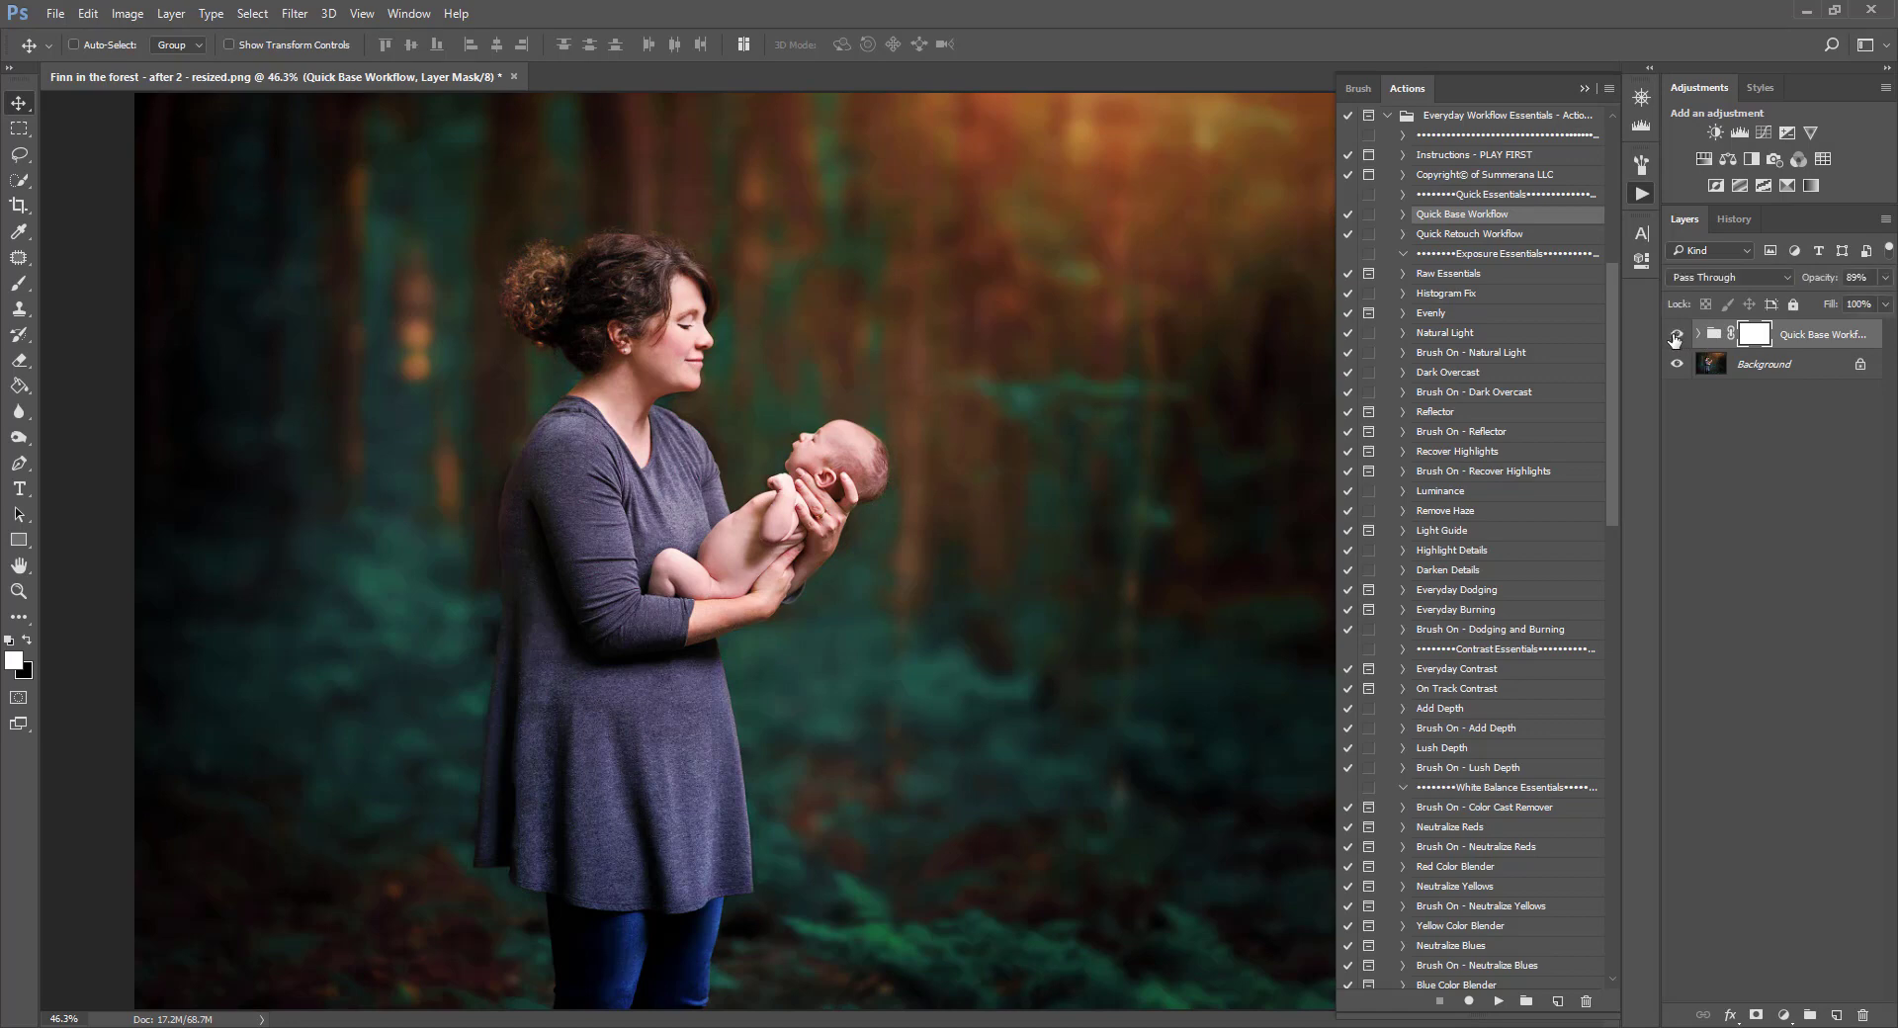
{"action": "left_click", "coordinate": [1678, 337]}
{"action": "left_click", "coordinate": [1678, 336]}
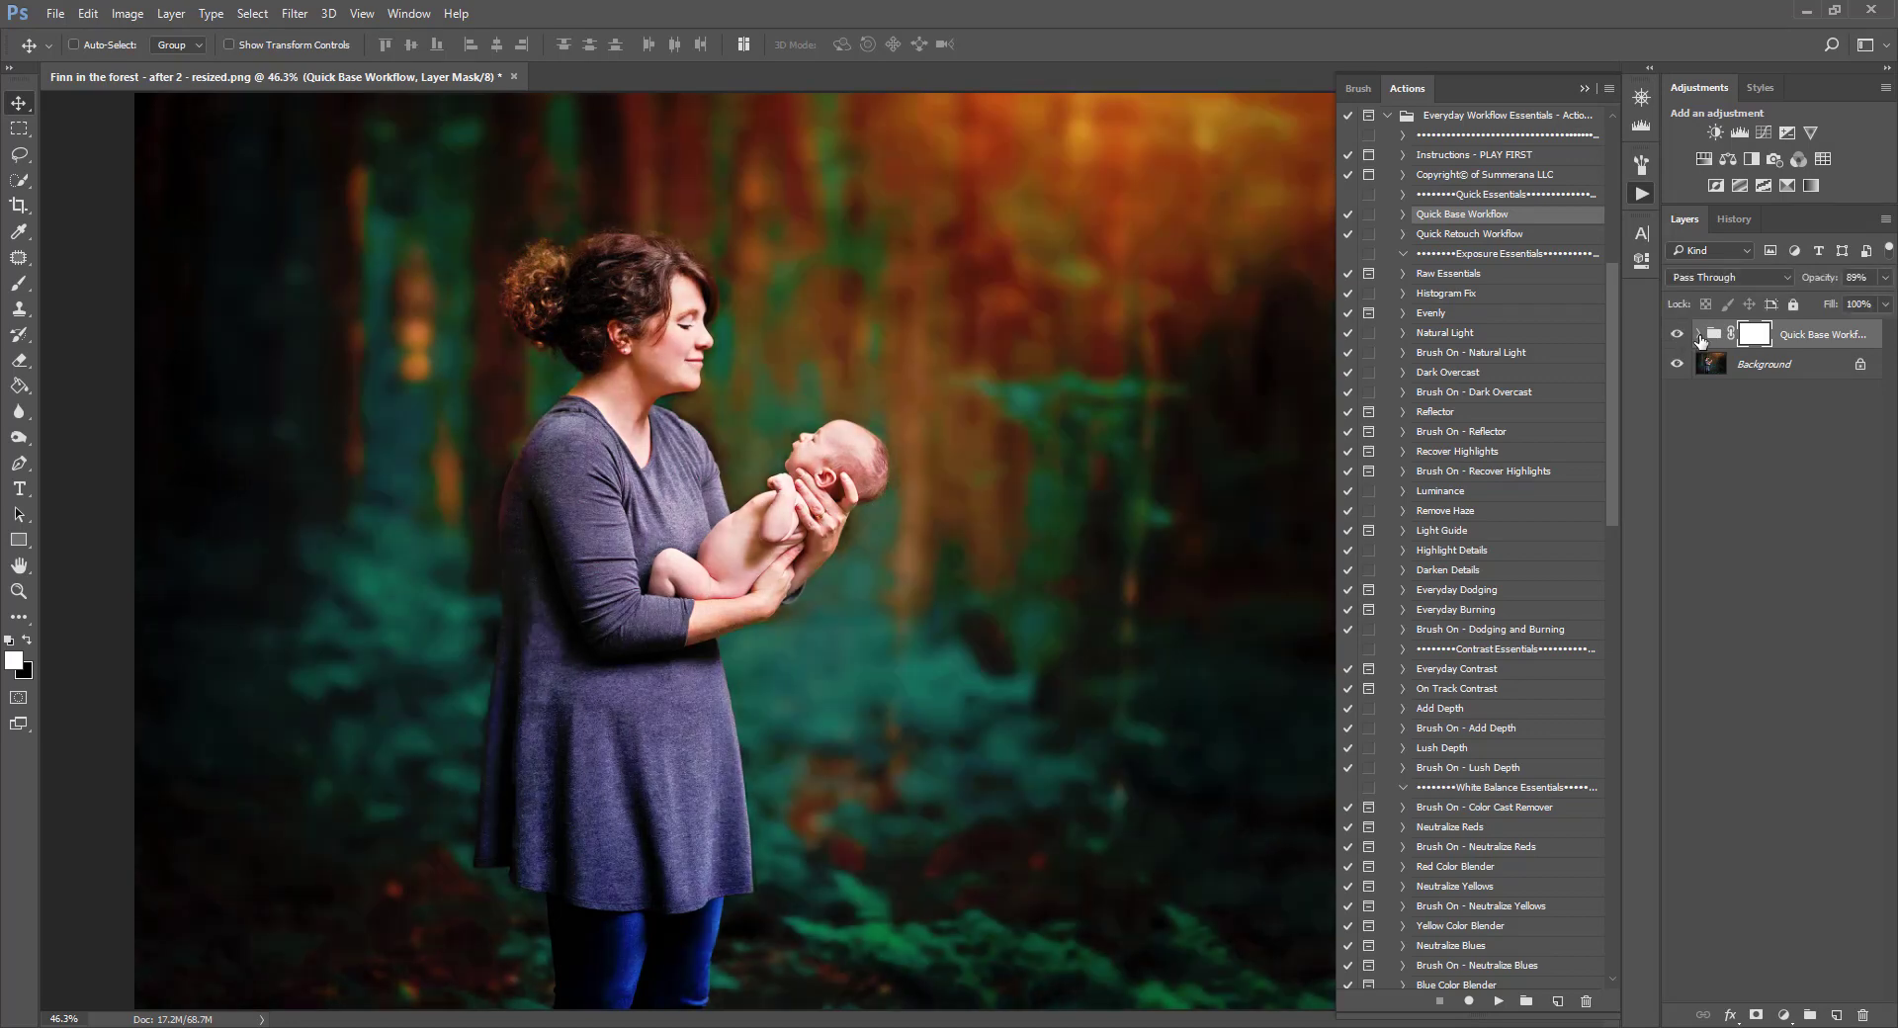
- In the Quick Base Workflow group, hide the Warmth, Raw Essentials, Image Pop, More Color and Contrast layers, leaving Lighten visible
{"action": "left_click", "coordinate": [1701, 334]}
{"action": "left_click", "coordinate": [1705, 364]}
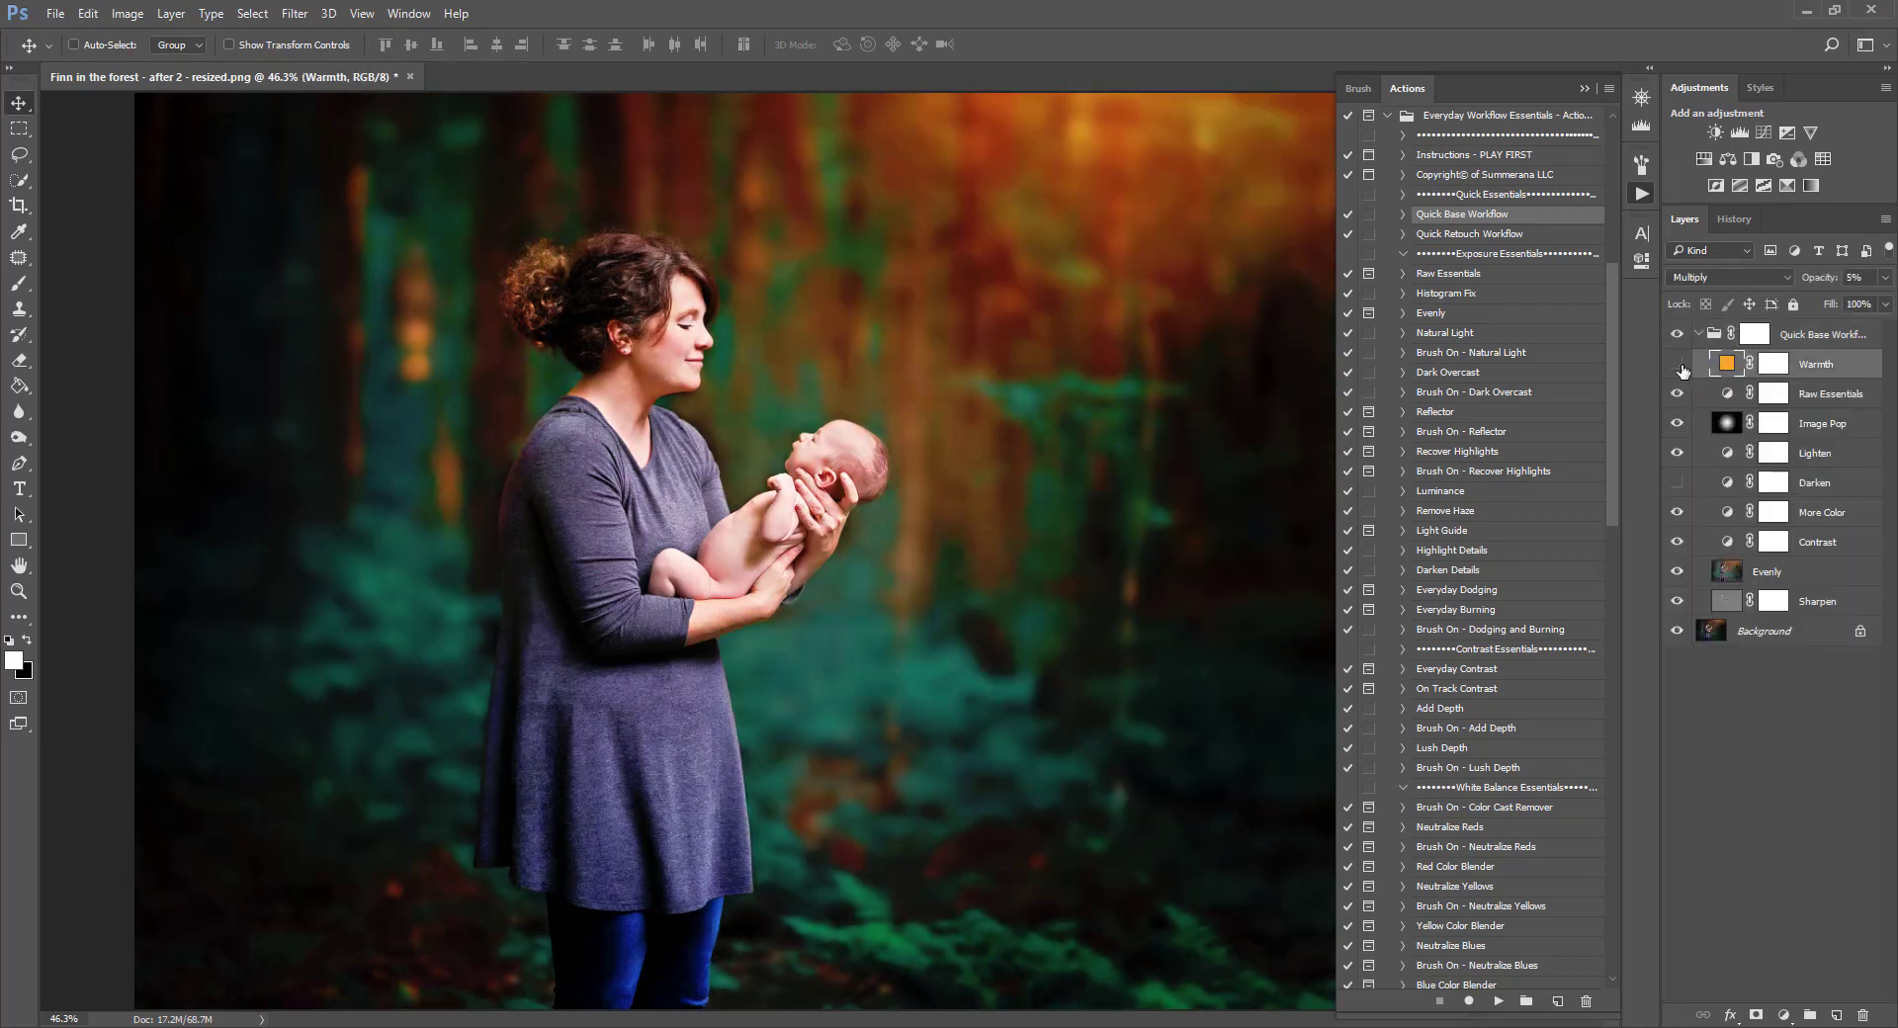
{"action": "left_click_drag", "start_coordinate": [1681, 411], "coordinate": [1681, 481]}
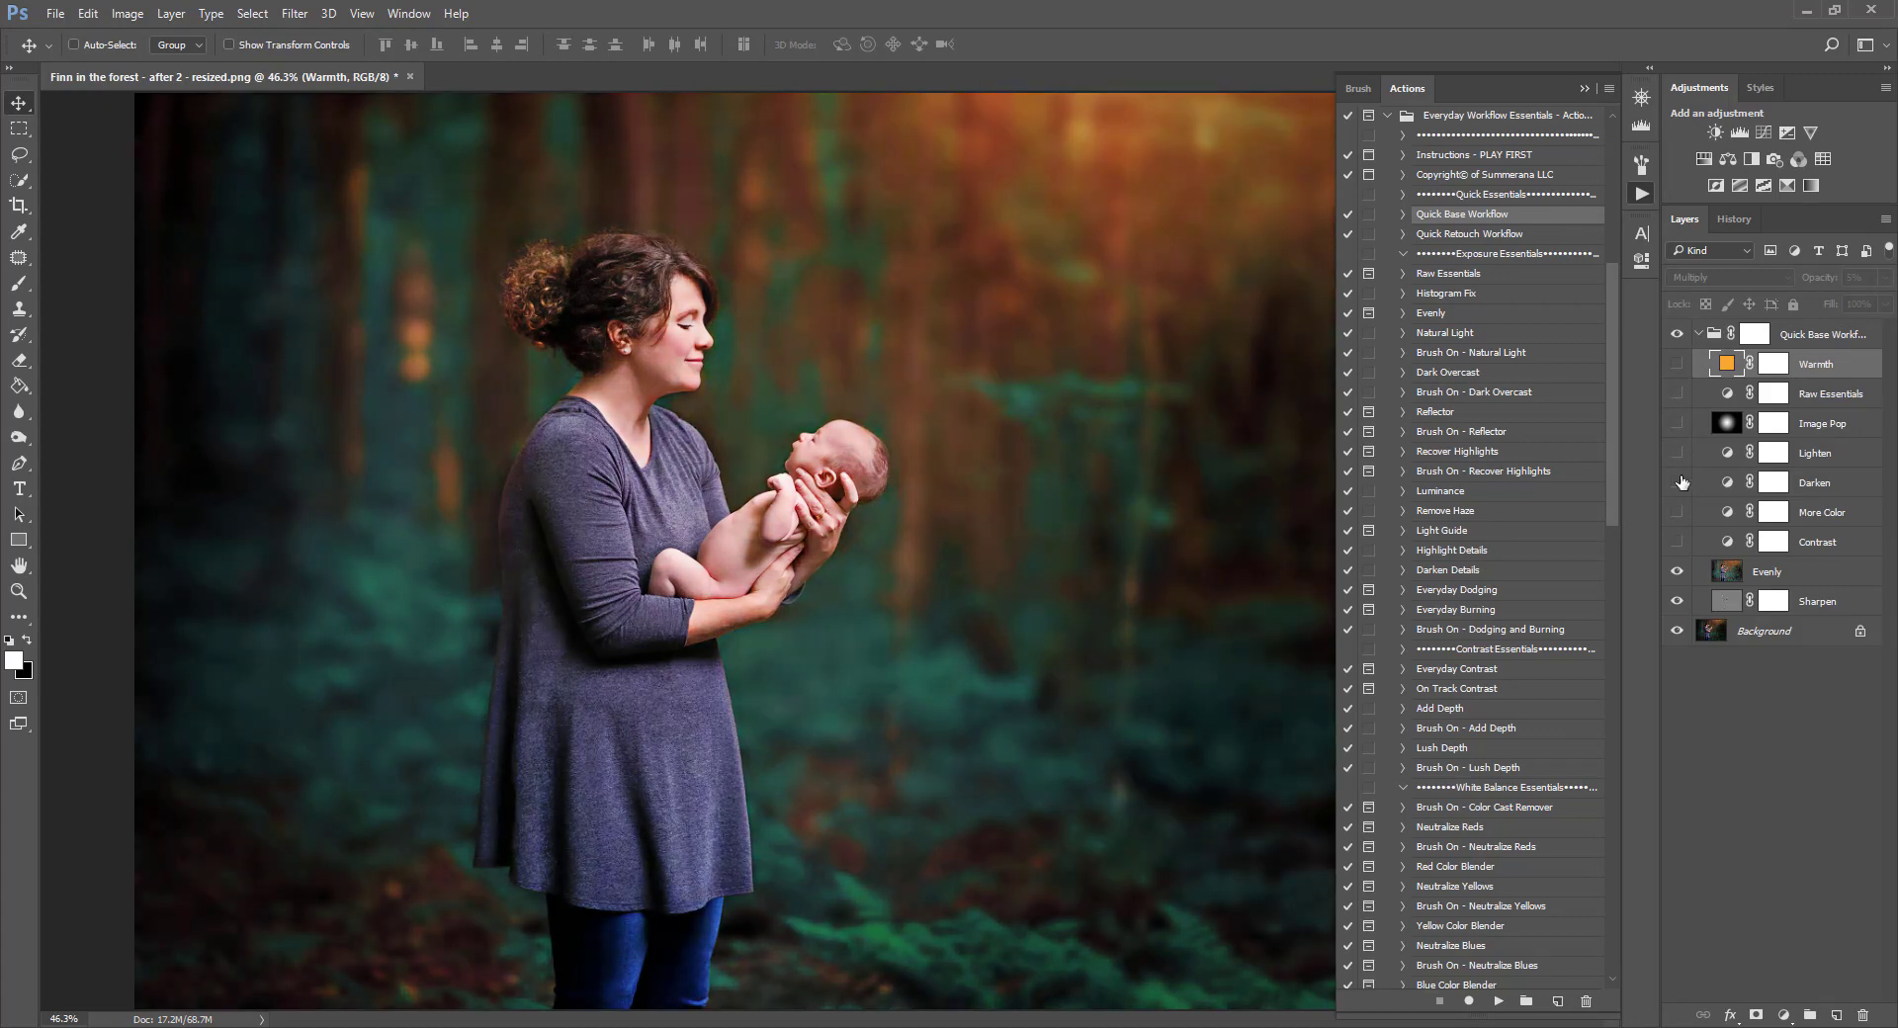
{"action": "left_click", "coordinate": [1678, 452]}
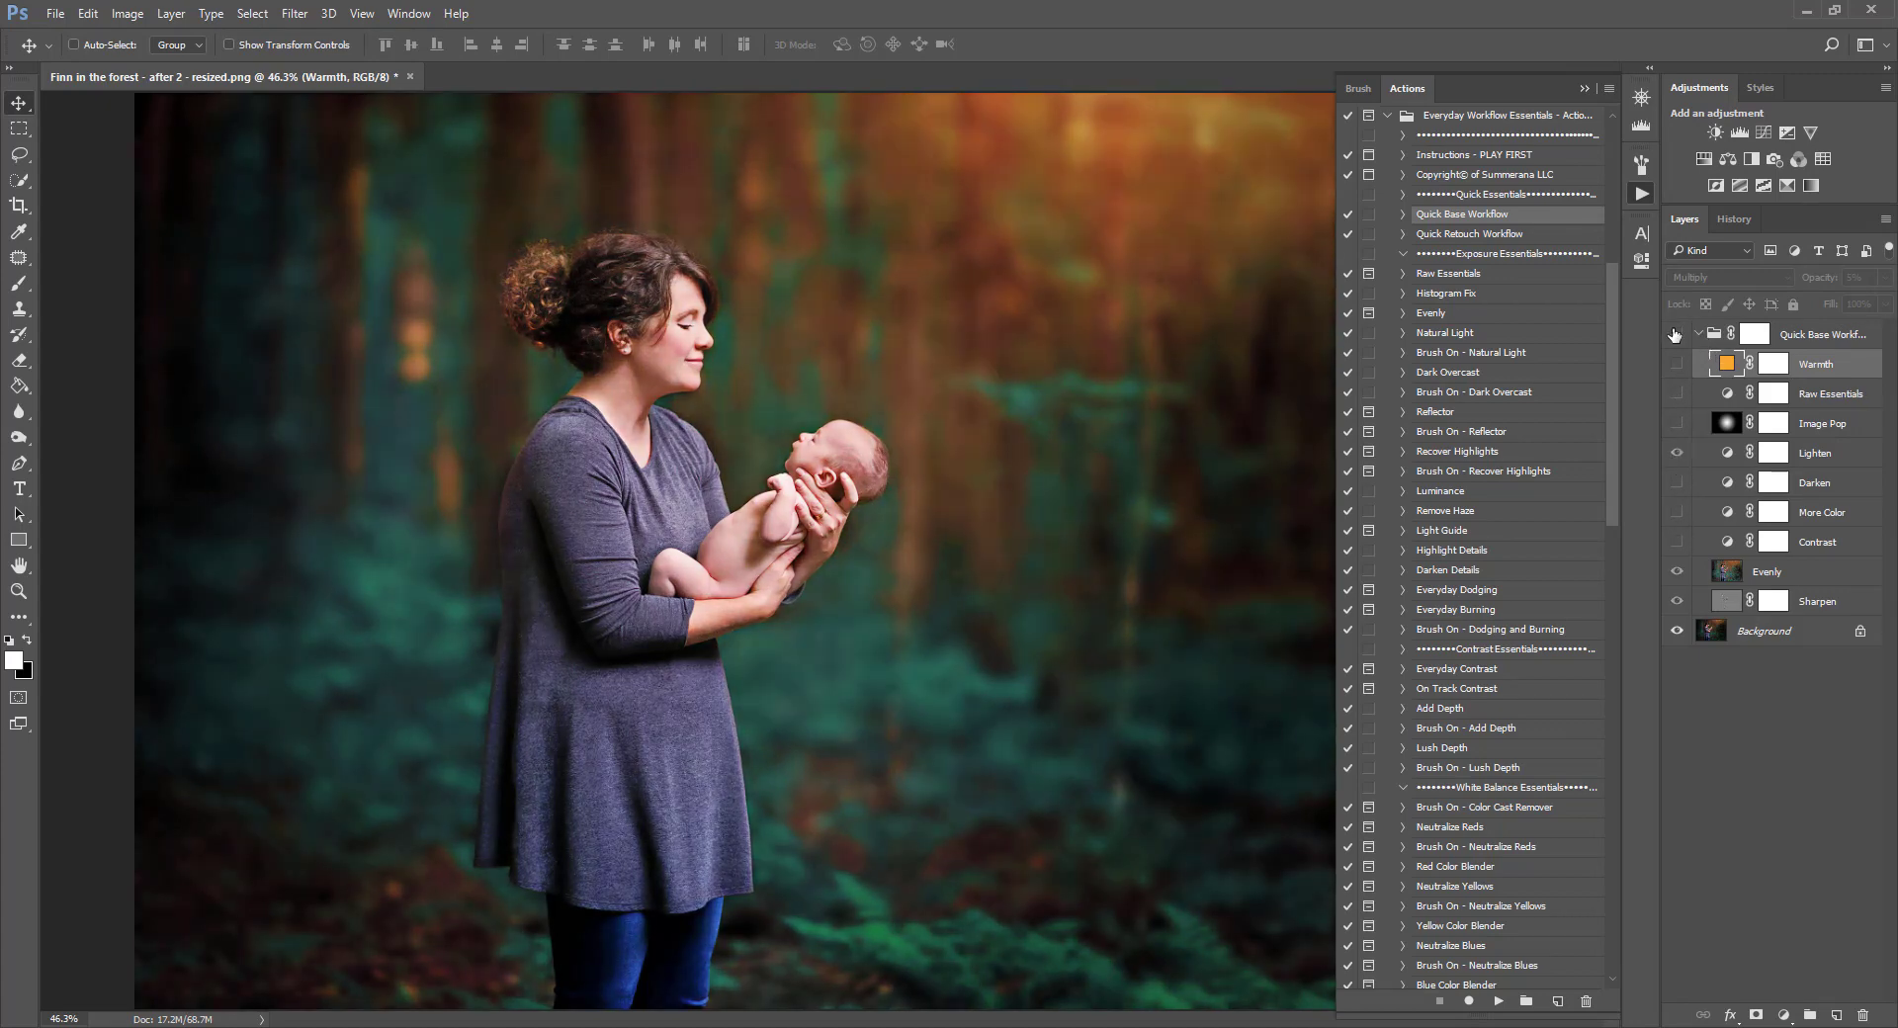
- Compare the photo with and without the reduced Quick Base Workflow group, and select the group
{"action": "left_click", "coordinate": [1676, 335]}
{"action": "left_click", "coordinate": [1675, 336]}
{"action": "left_click", "coordinate": [1798, 334]}
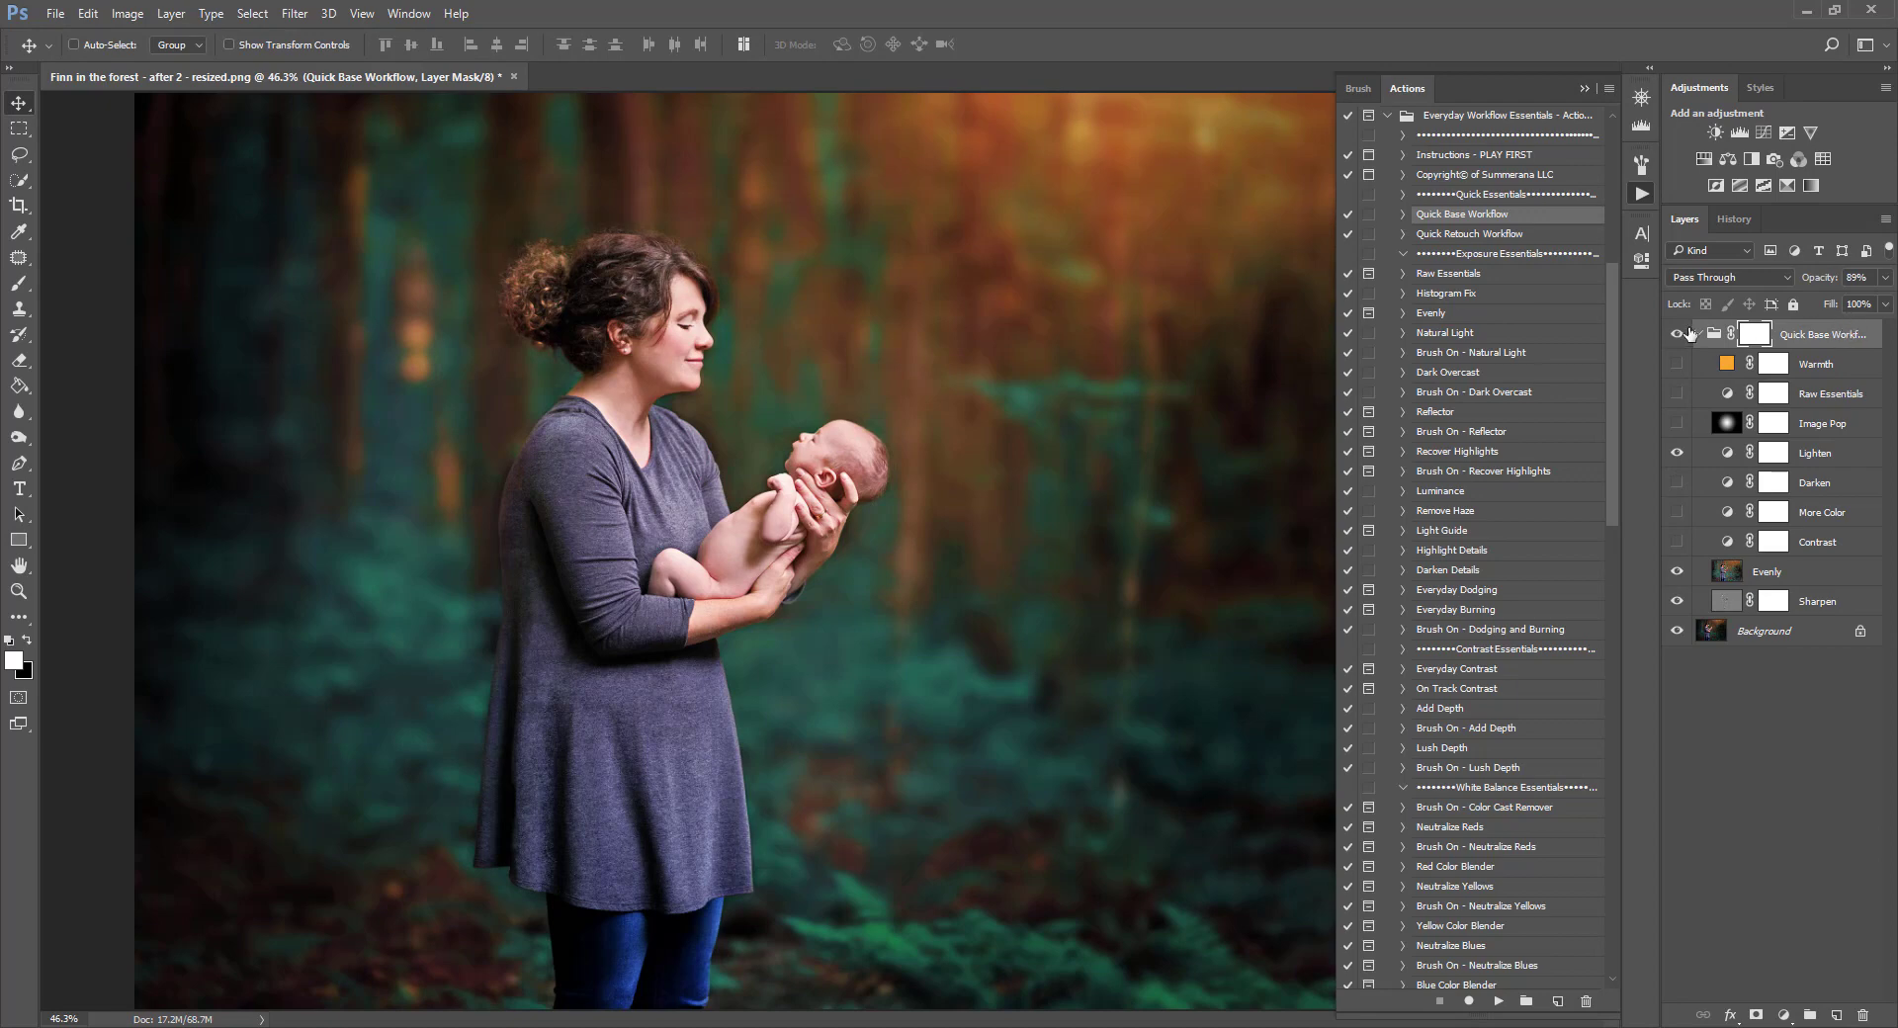
- Reduce the Quick Base Workflow group's opacity to 53%
{"action": "left_click", "coordinate": [1886, 278]}
{"action": "left_click_drag", "start_coordinate": [1875, 302], "coordinate": [1788, 304]}
- Go through the layers inside the Quick Base Workflow group, from Warmth to Sharpen, to examine their blend modes and opacities
{"action": "left_click", "coordinate": [1811, 393]}
{"action": "left_click", "coordinate": [1814, 364]}
{"action": "left_click", "coordinate": [1816, 423]}
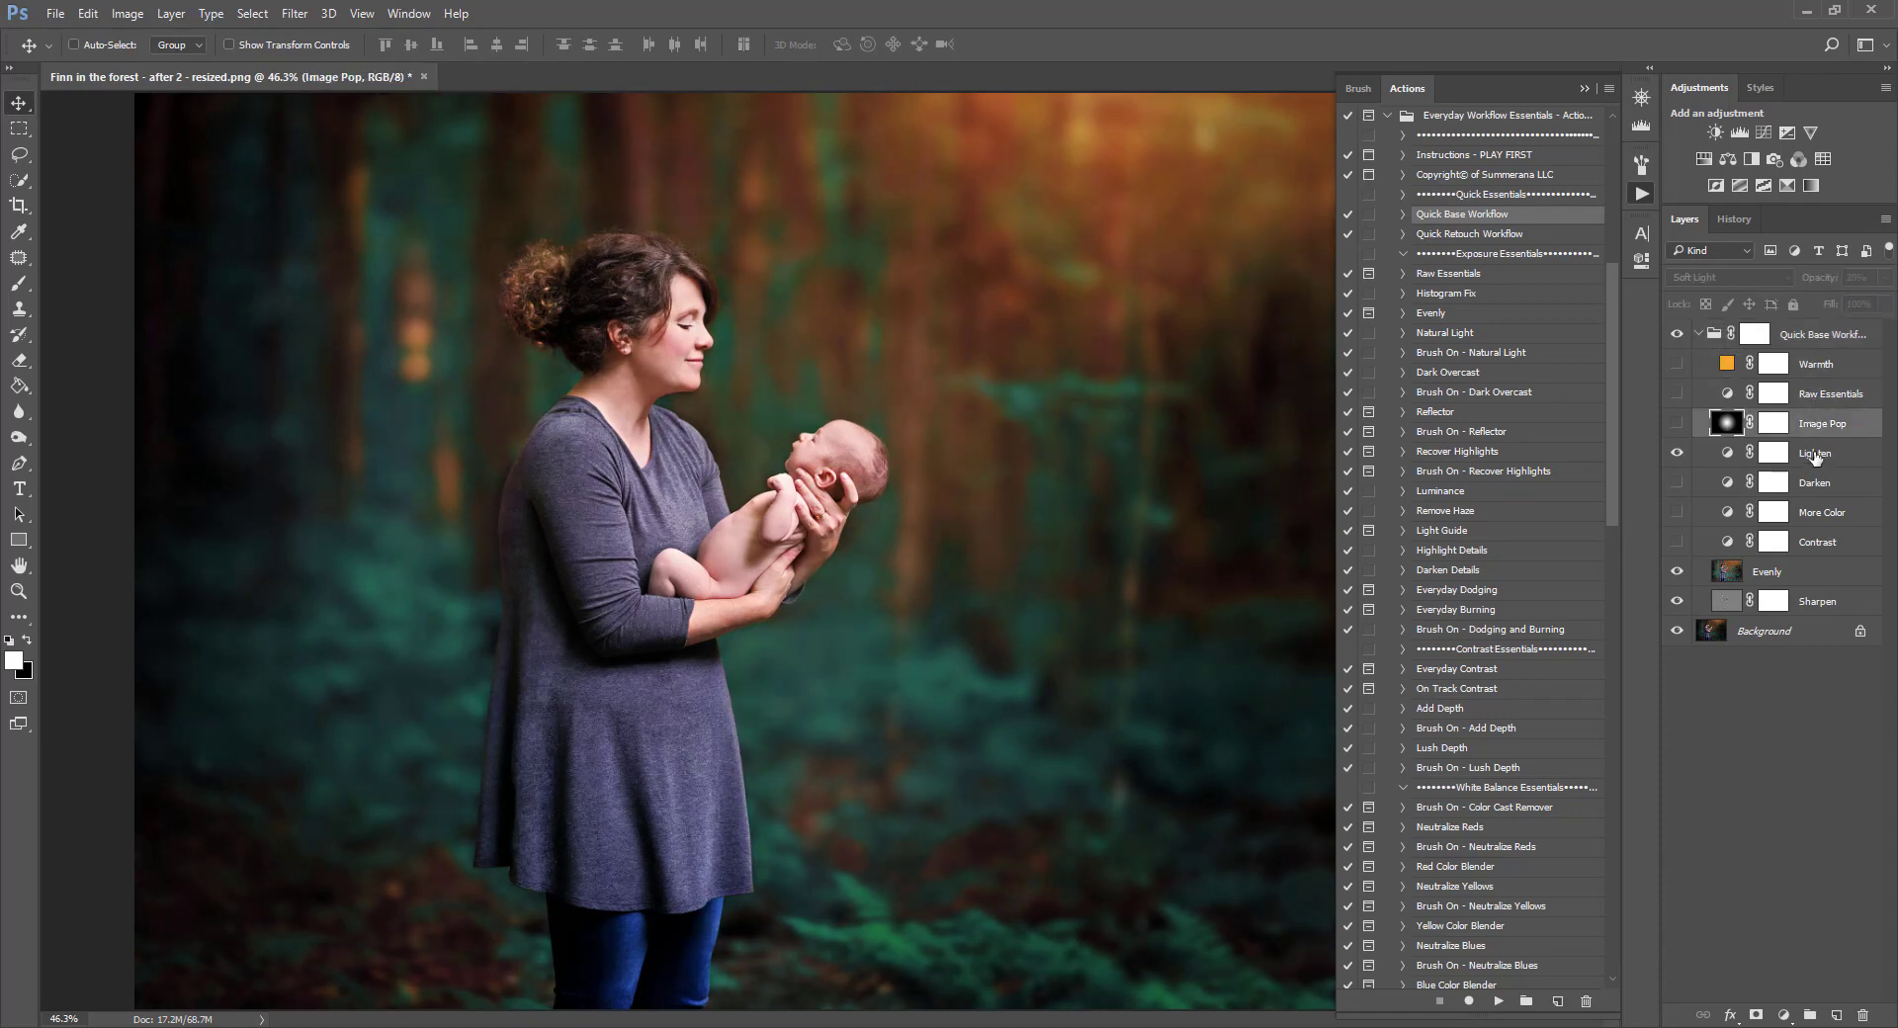
{"action": "left_click", "coordinate": [1816, 453]}
{"action": "left_click", "coordinate": [1815, 483]}
{"action": "left_click", "coordinate": [1819, 513]}
{"action": "left_click", "coordinate": [1819, 542]}
{"action": "left_click", "coordinate": [1822, 571]}
{"action": "left_click", "coordinate": [1822, 601]}
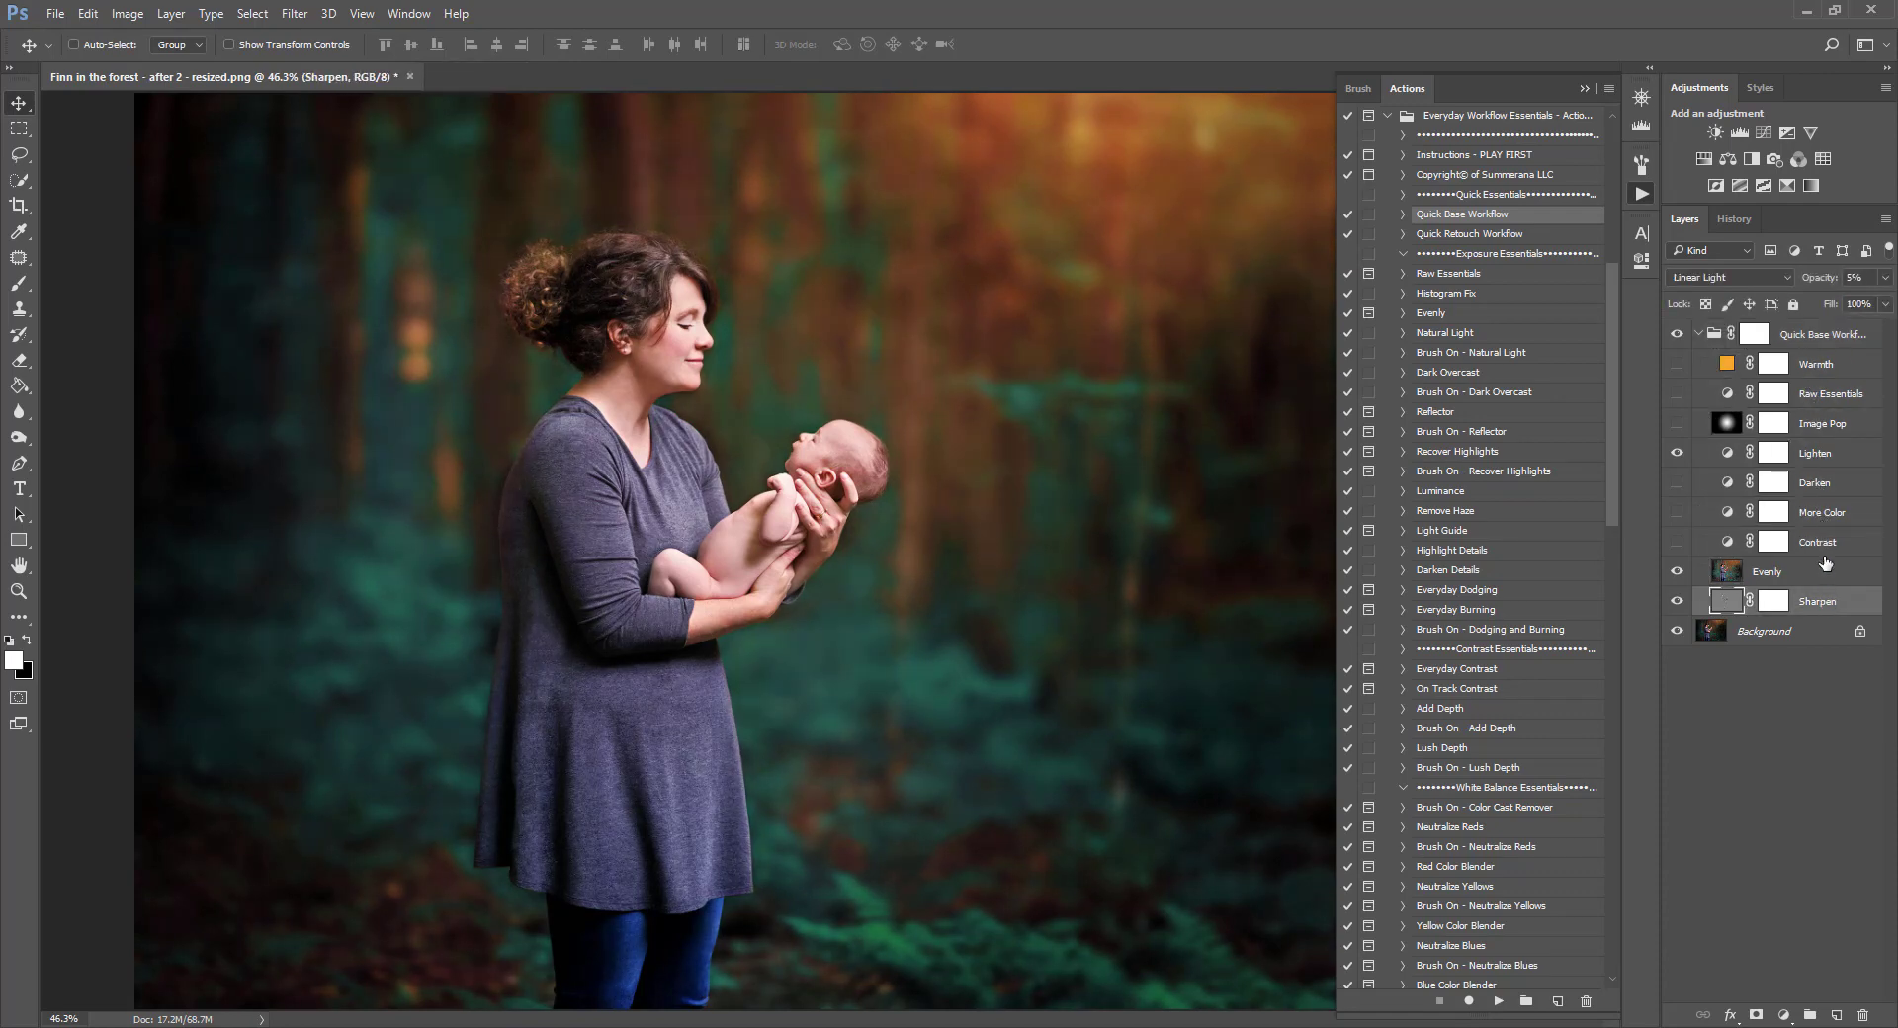
{"action": "left_click", "coordinate": [1824, 541]}
{"action": "left_click", "coordinate": [1822, 512]}
{"action": "left_click", "coordinate": [1819, 483]}
{"action": "left_click", "coordinate": [1817, 453]}
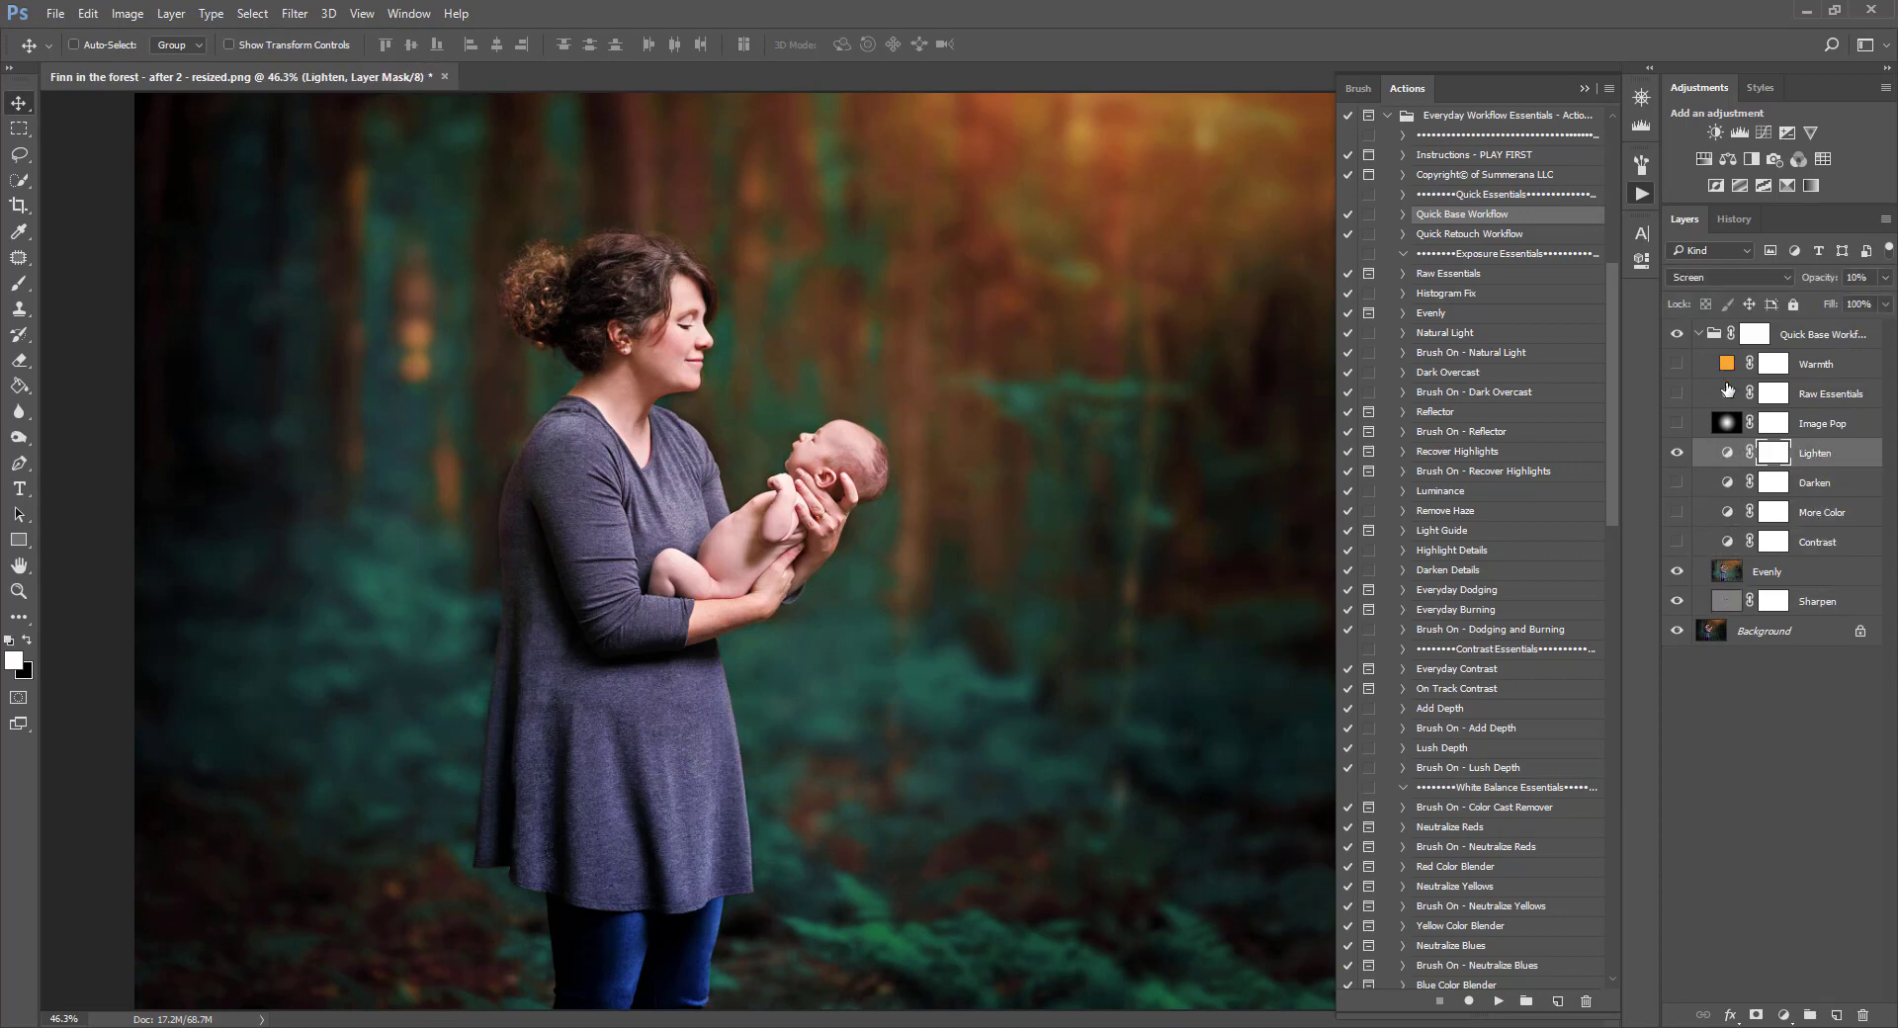
{"action": "left_click", "coordinate": [1815, 364]}
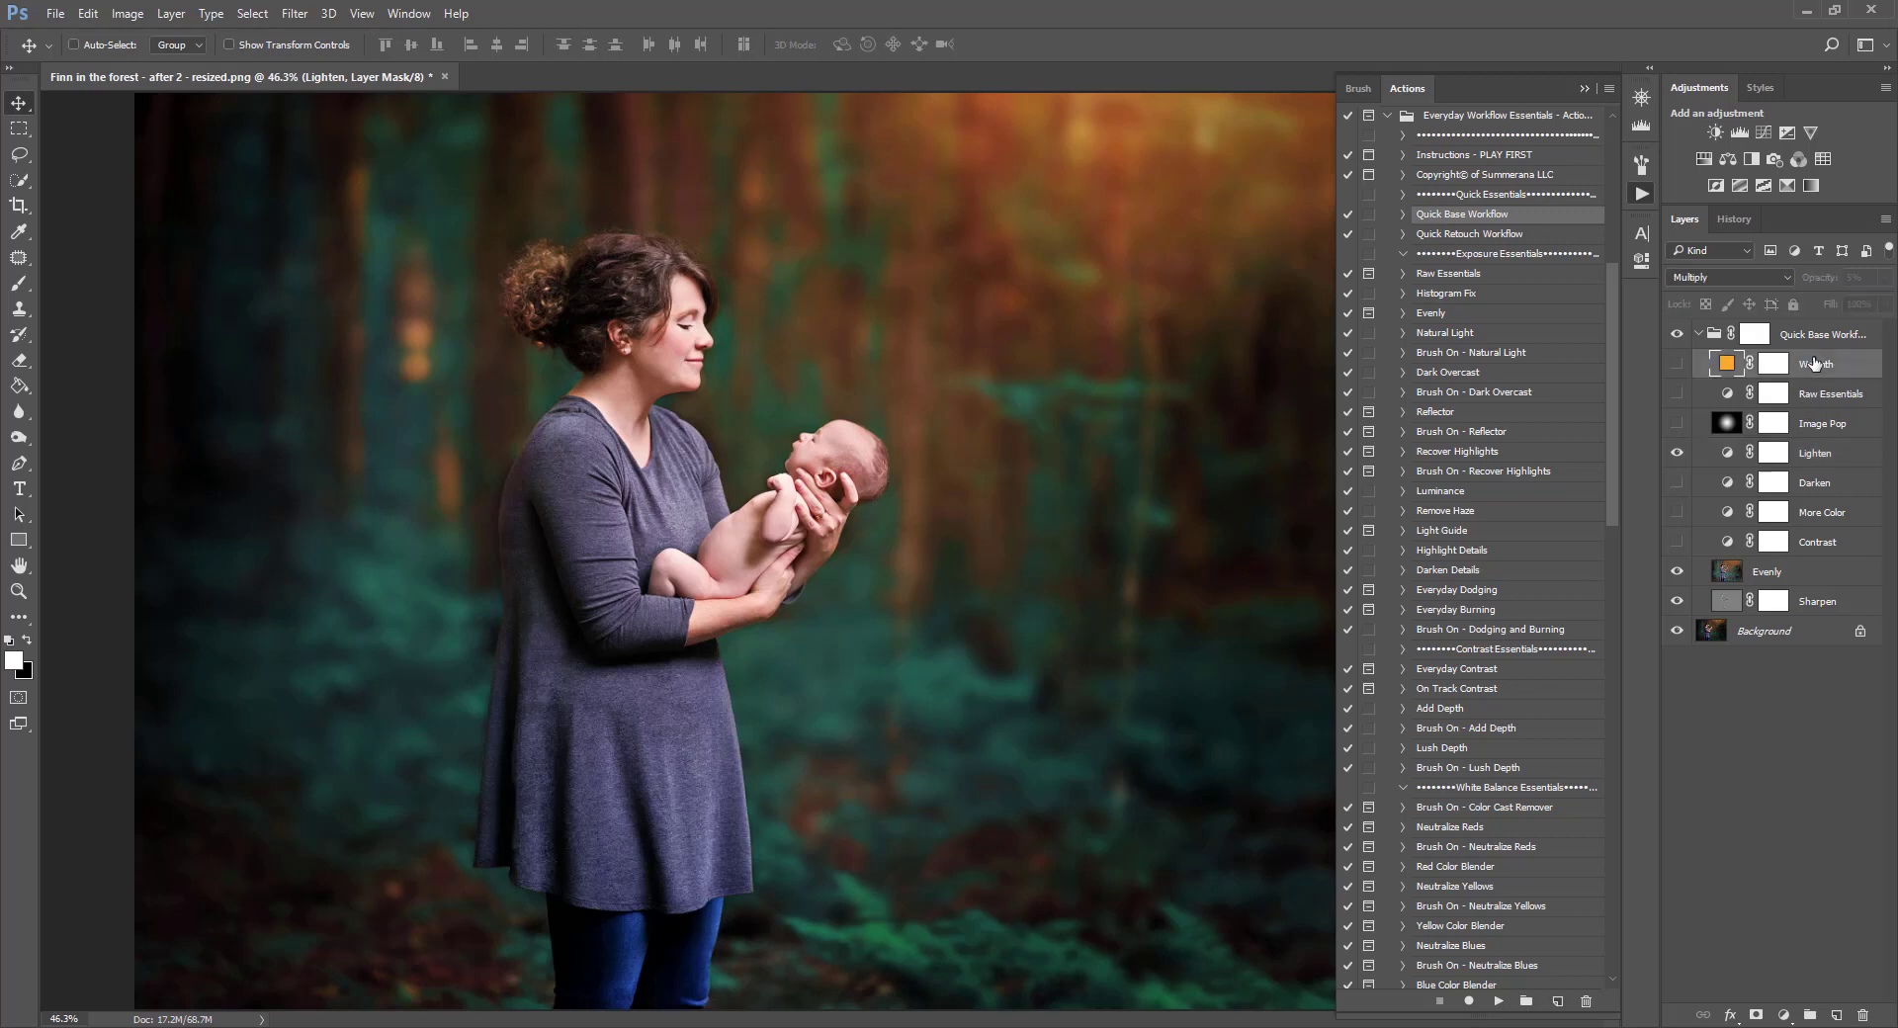
{"action": "left_click", "coordinate": [1828, 396]}
- Keep the Lighten layer's blend mode at Screen and try adjusting that layer's opacity
{"action": "left_click", "coordinate": [1816, 452]}
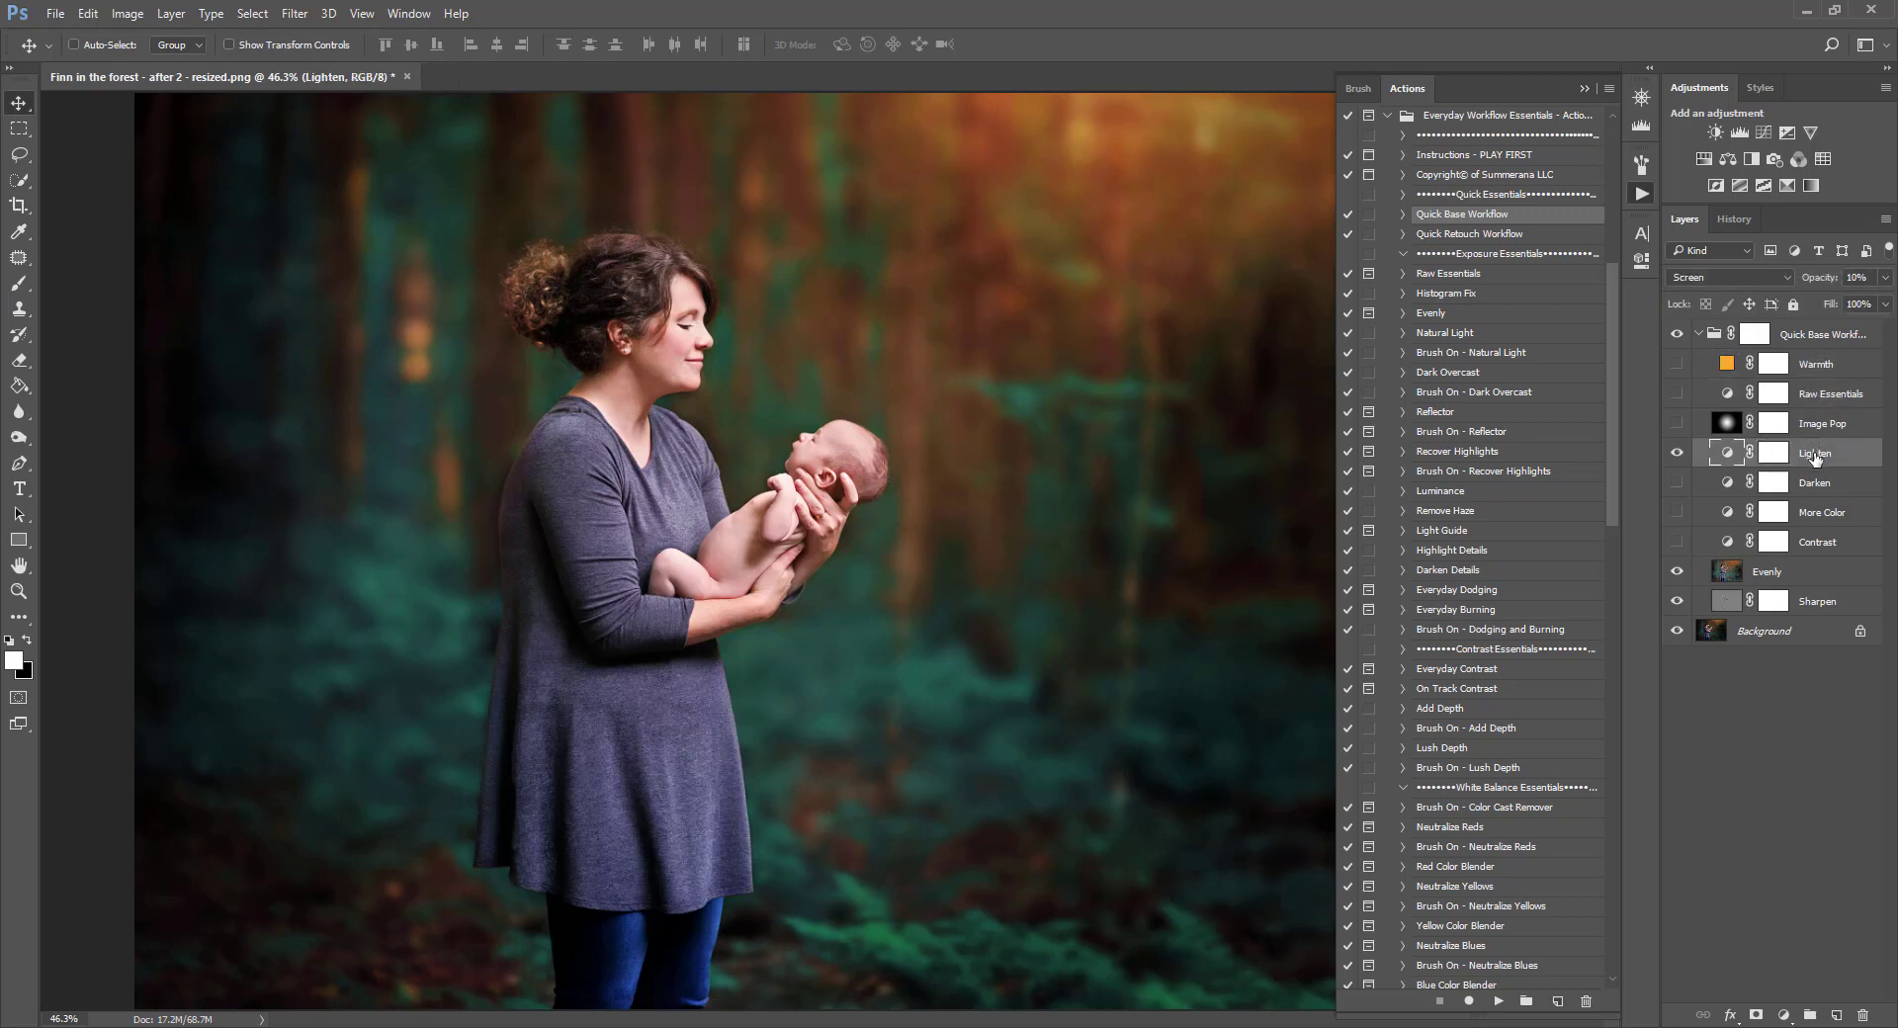
{"action": "left_click", "coordinate": [1716, 277]}
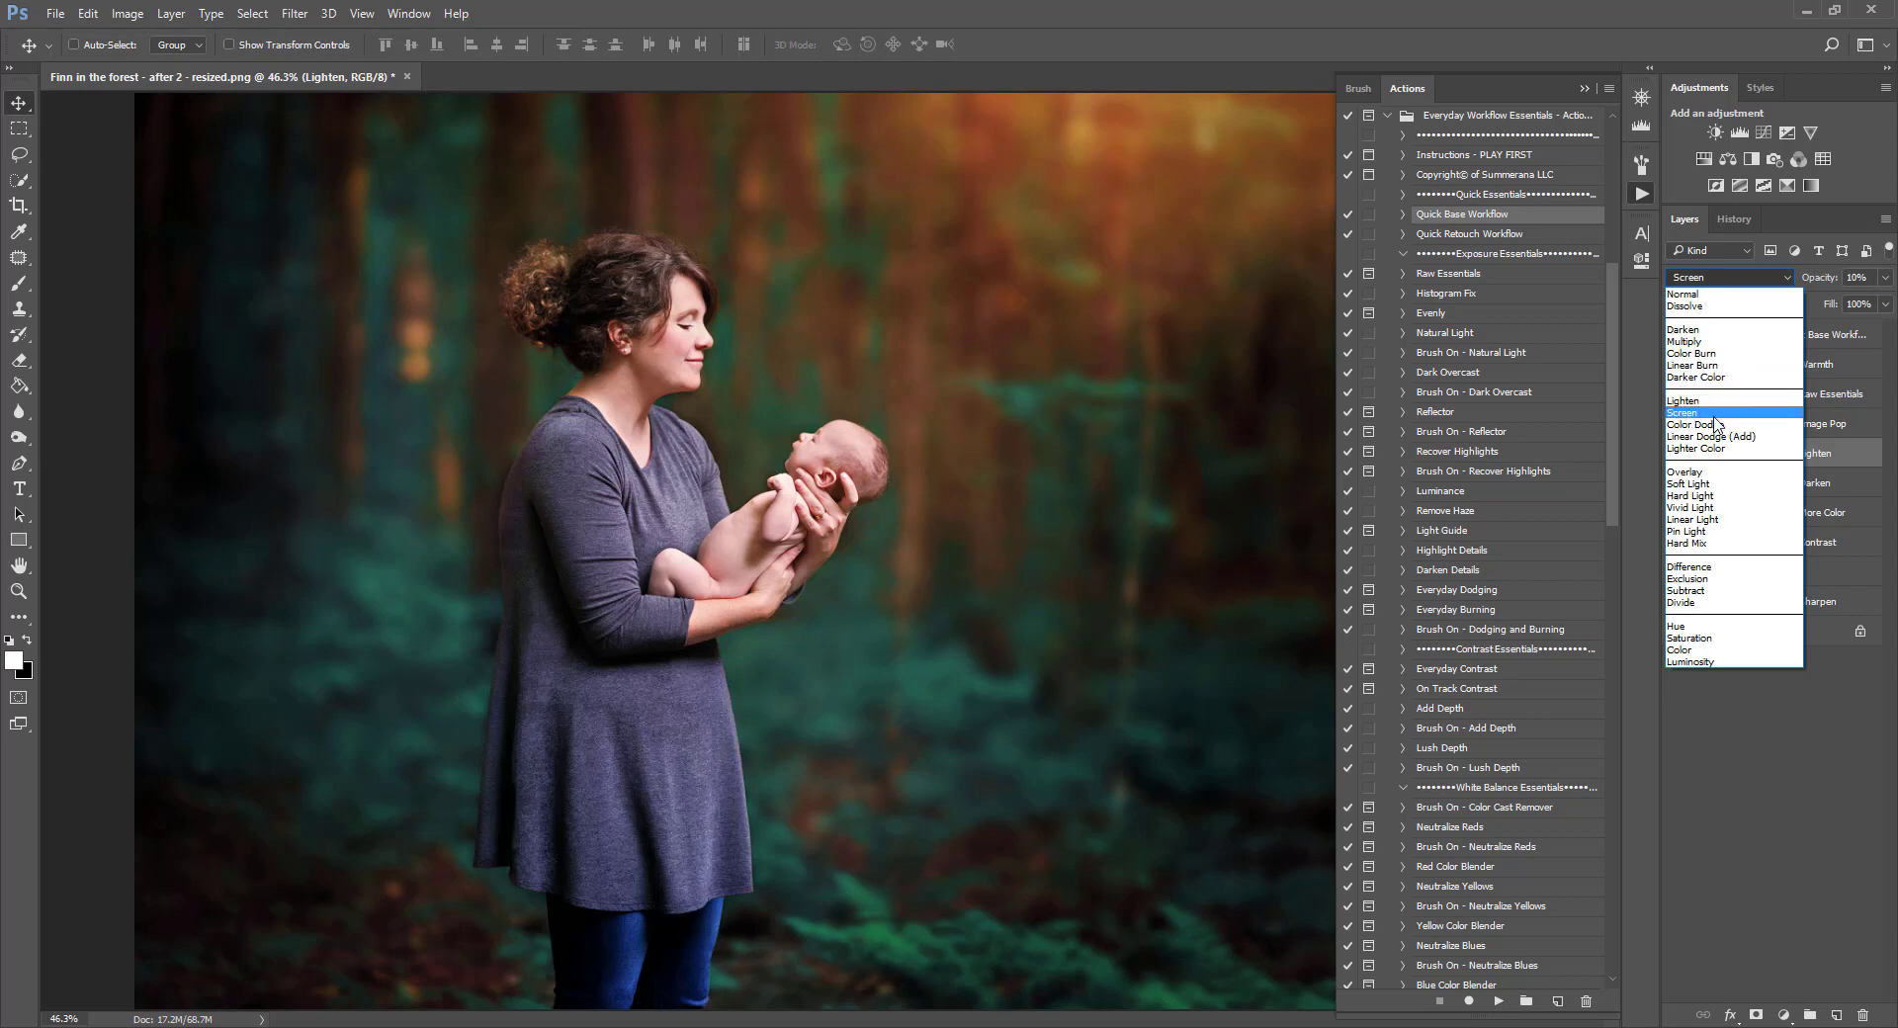
{"action": "left_click", "coordinate": [1717, 413]}
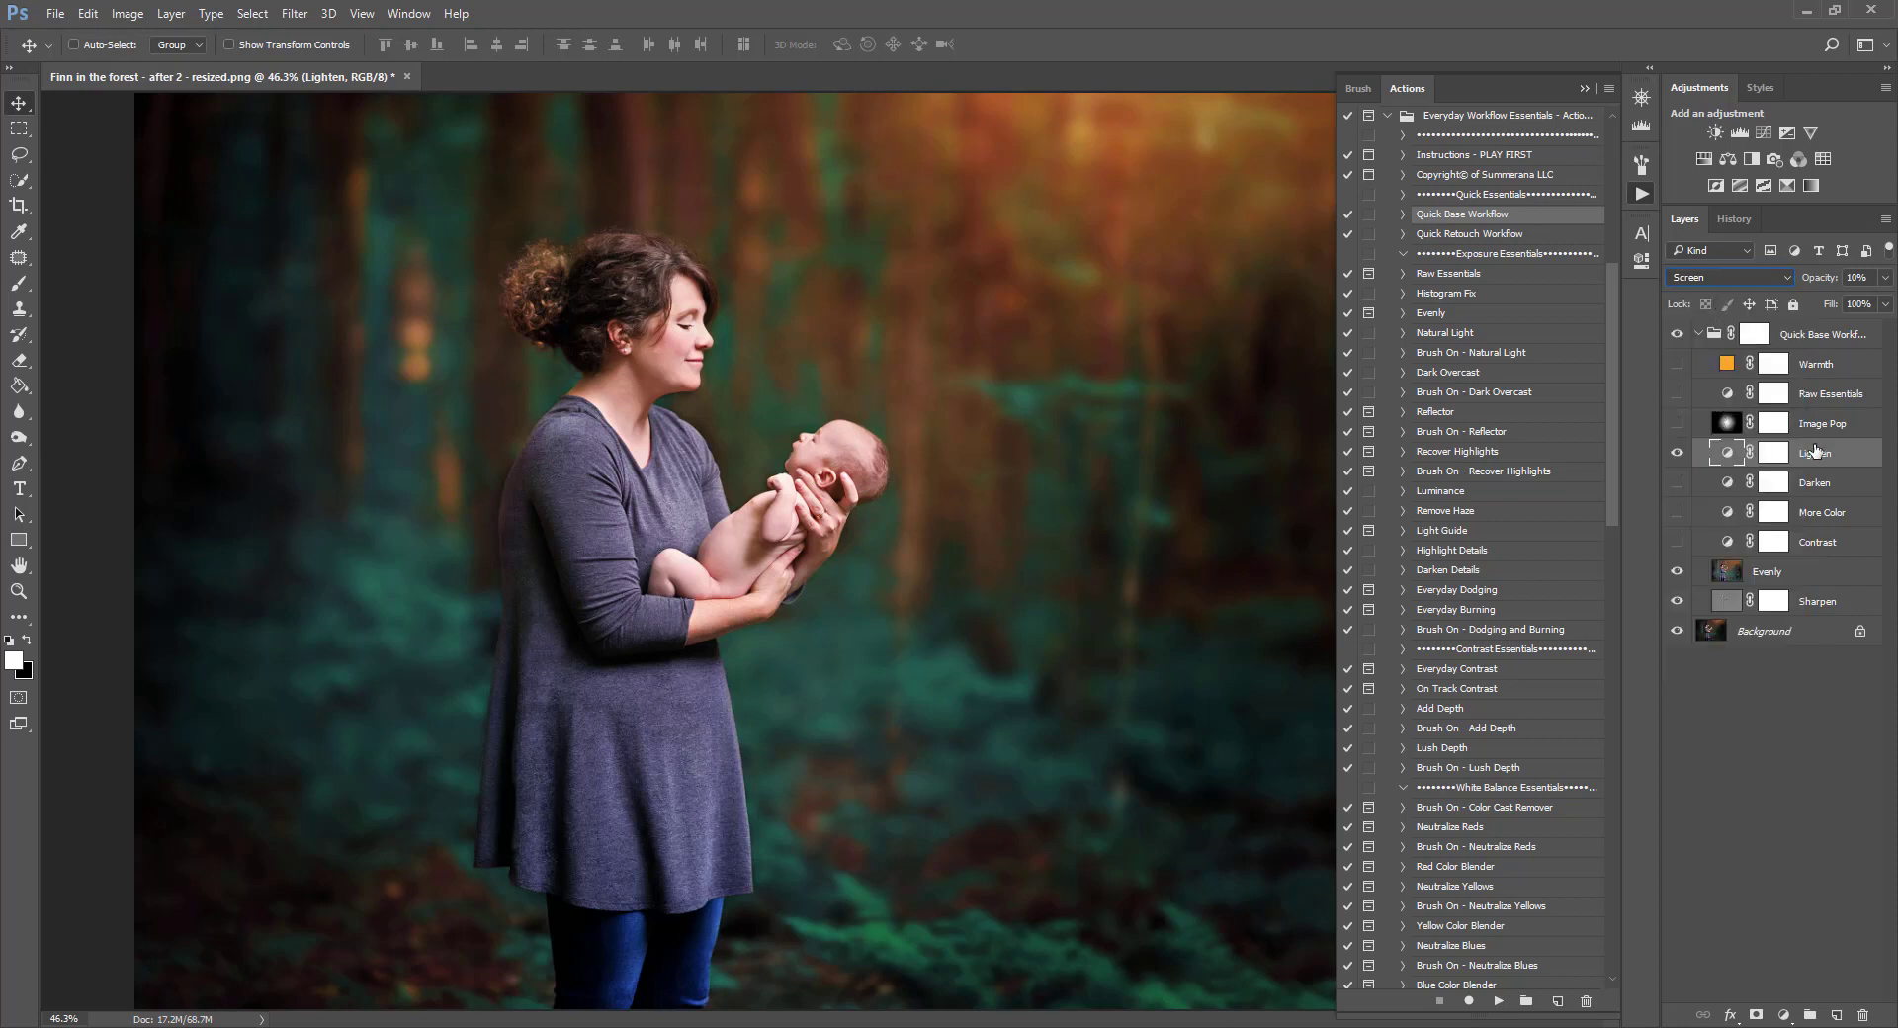
{"action": "left_click", "coordinate": [1805, 335]}
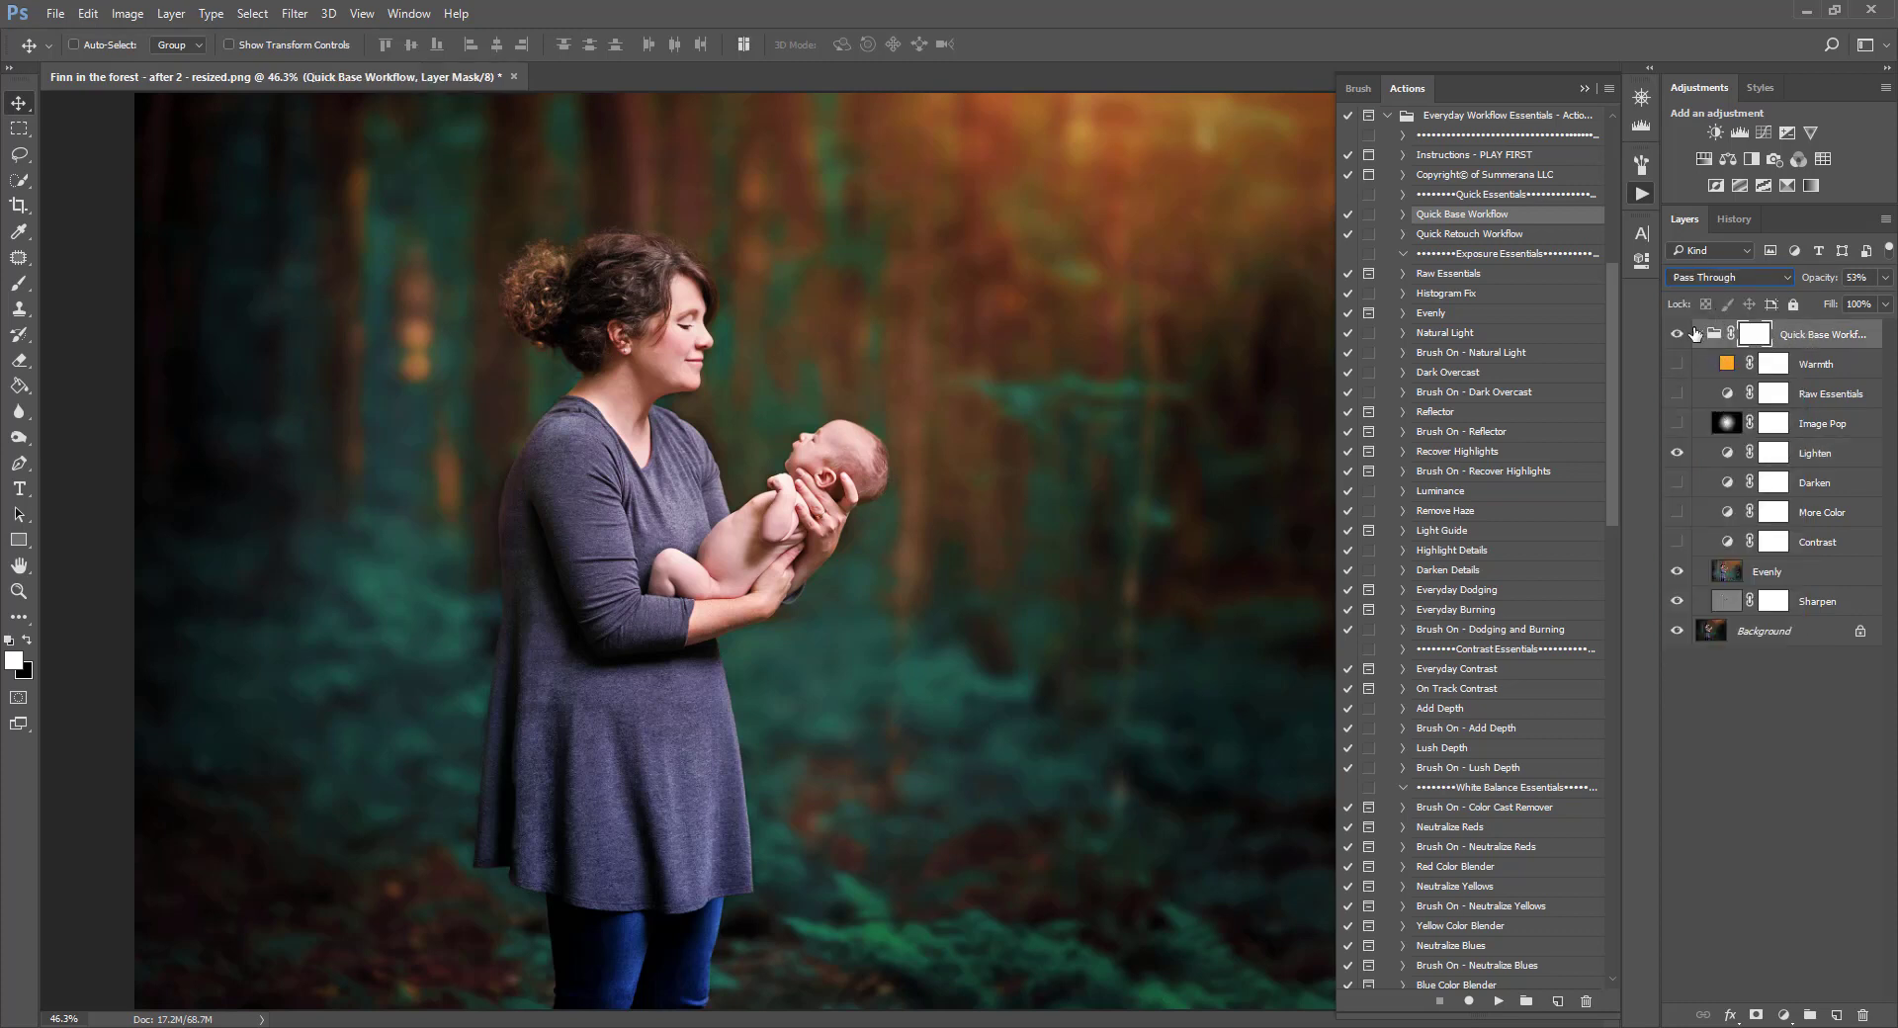
{"action": "left_click", "coordinate": [1811, 452]}
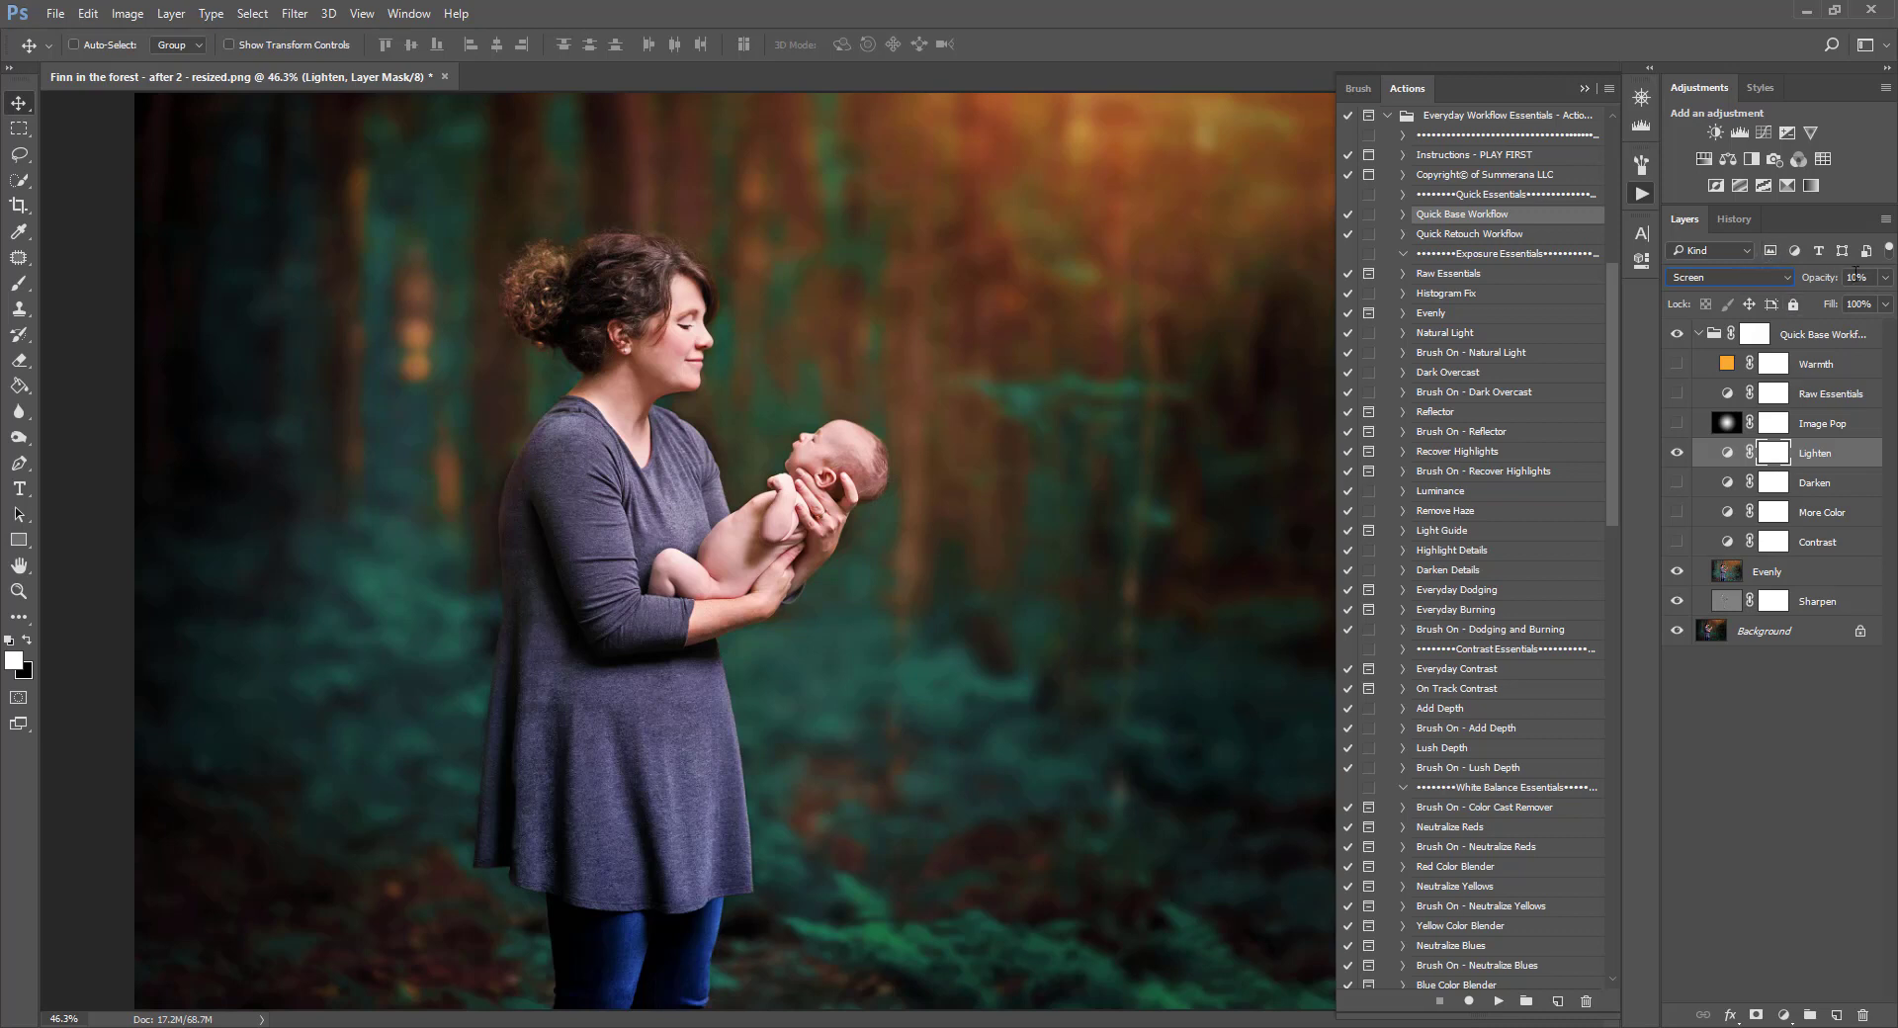
{"action": "left_click_drag", "start_coordinate": [1886, 281], "coordinate": [1808, 309]}
{"action": "left_click", "coordinate": [1824, 338]}
{"action": "left_click", "coordinate": [1824, 397]}
{"action": "left_click", "coordinate": [1826, 456]}
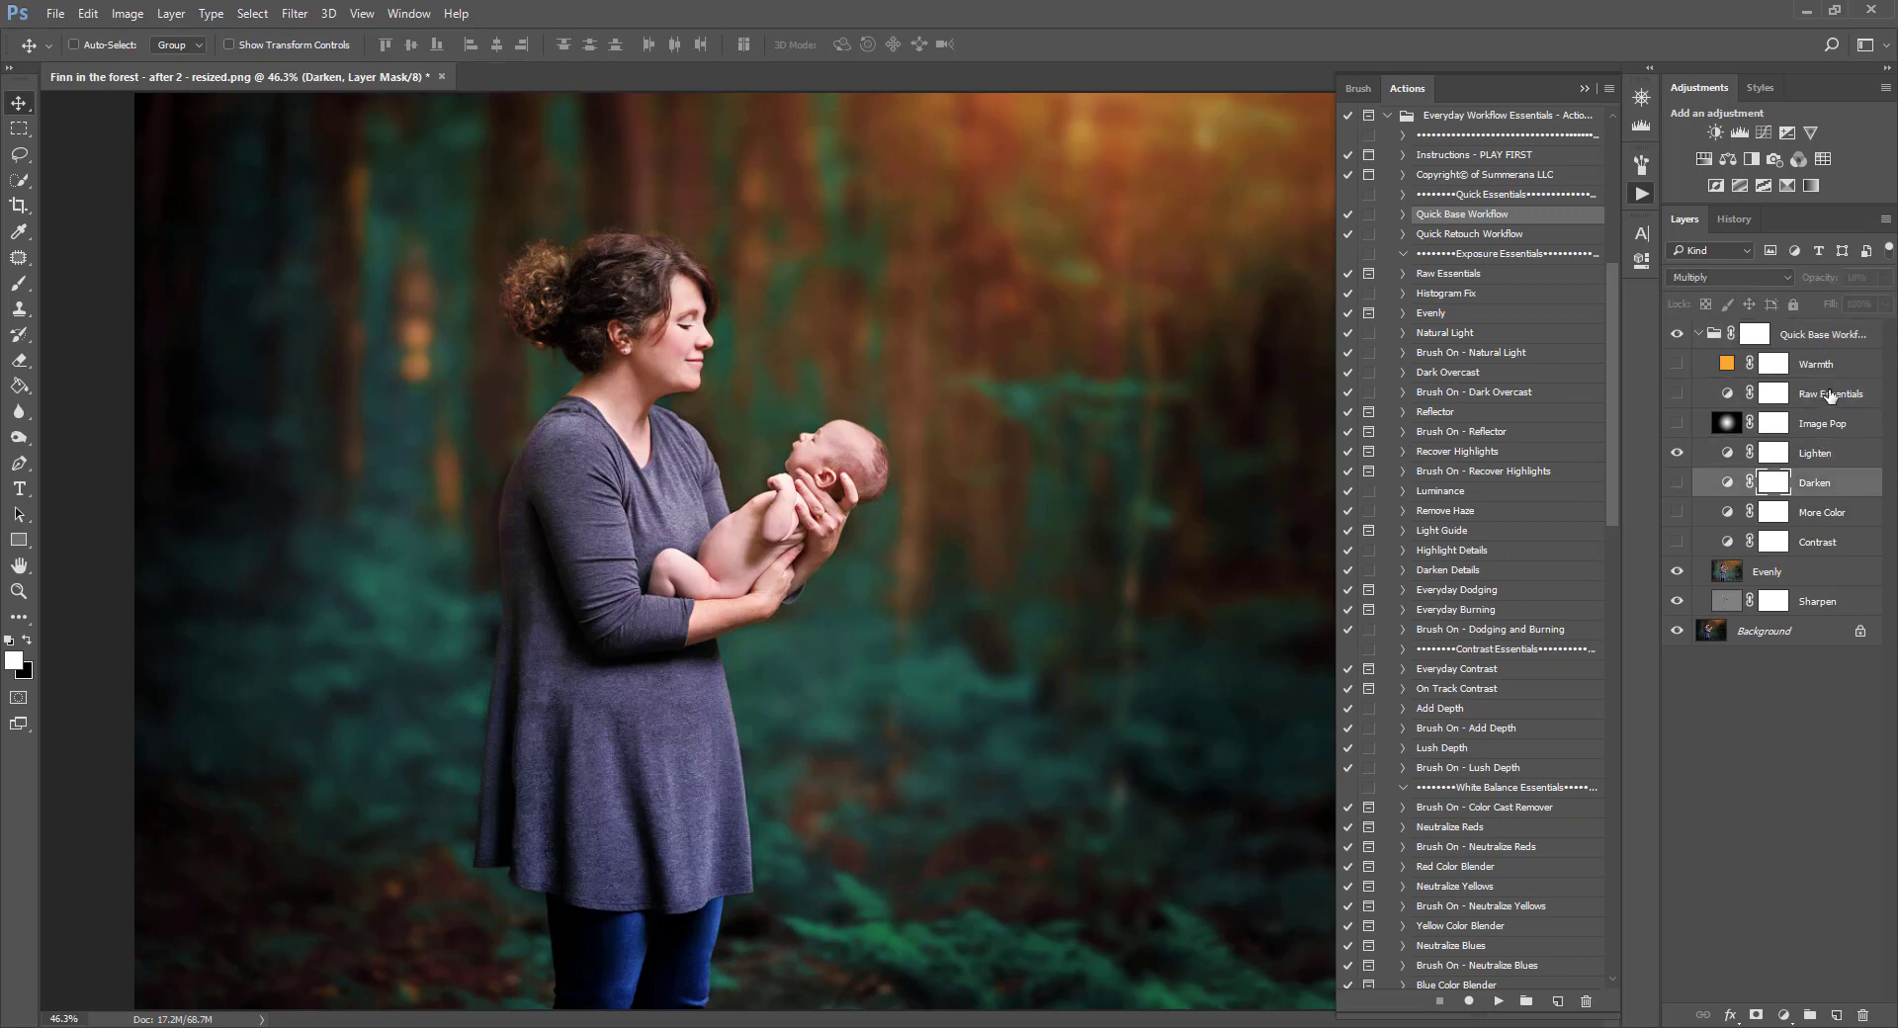
{"action": "left_click", "coordinate": [1829, 393]}
- Reduce the Quick Base Workflow group's opacity to 41% and collapse the group
{"action": "left_click", "coordinate": [1819, 336]}
{"action": "left_click_drag", "start_coordinate": [1886, 279], "coordinate": [1831, 305]}
{"action": "left_click", "coordinate": [1699, 335]}
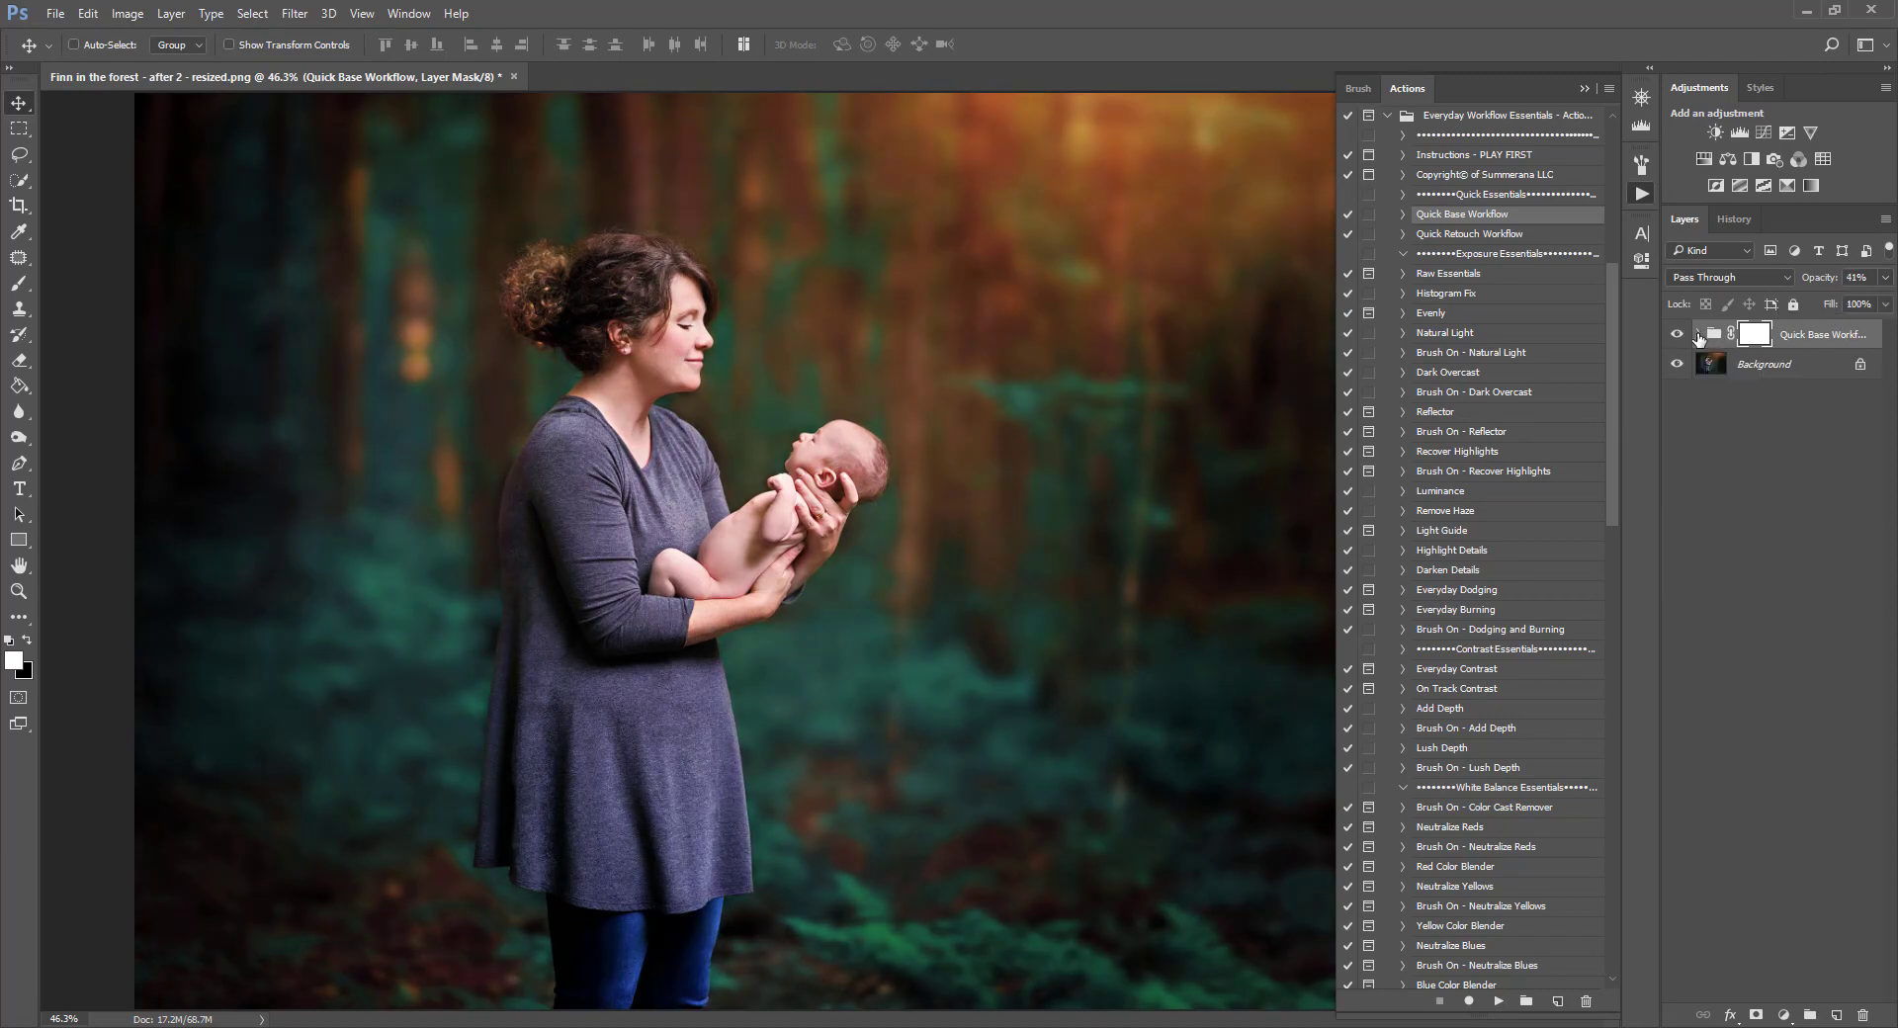
- Hide the Quick Base Workflow group and flatten the image, discarding the hidden layers
{"action": "left_click", "coordinate": [1677, 341]}
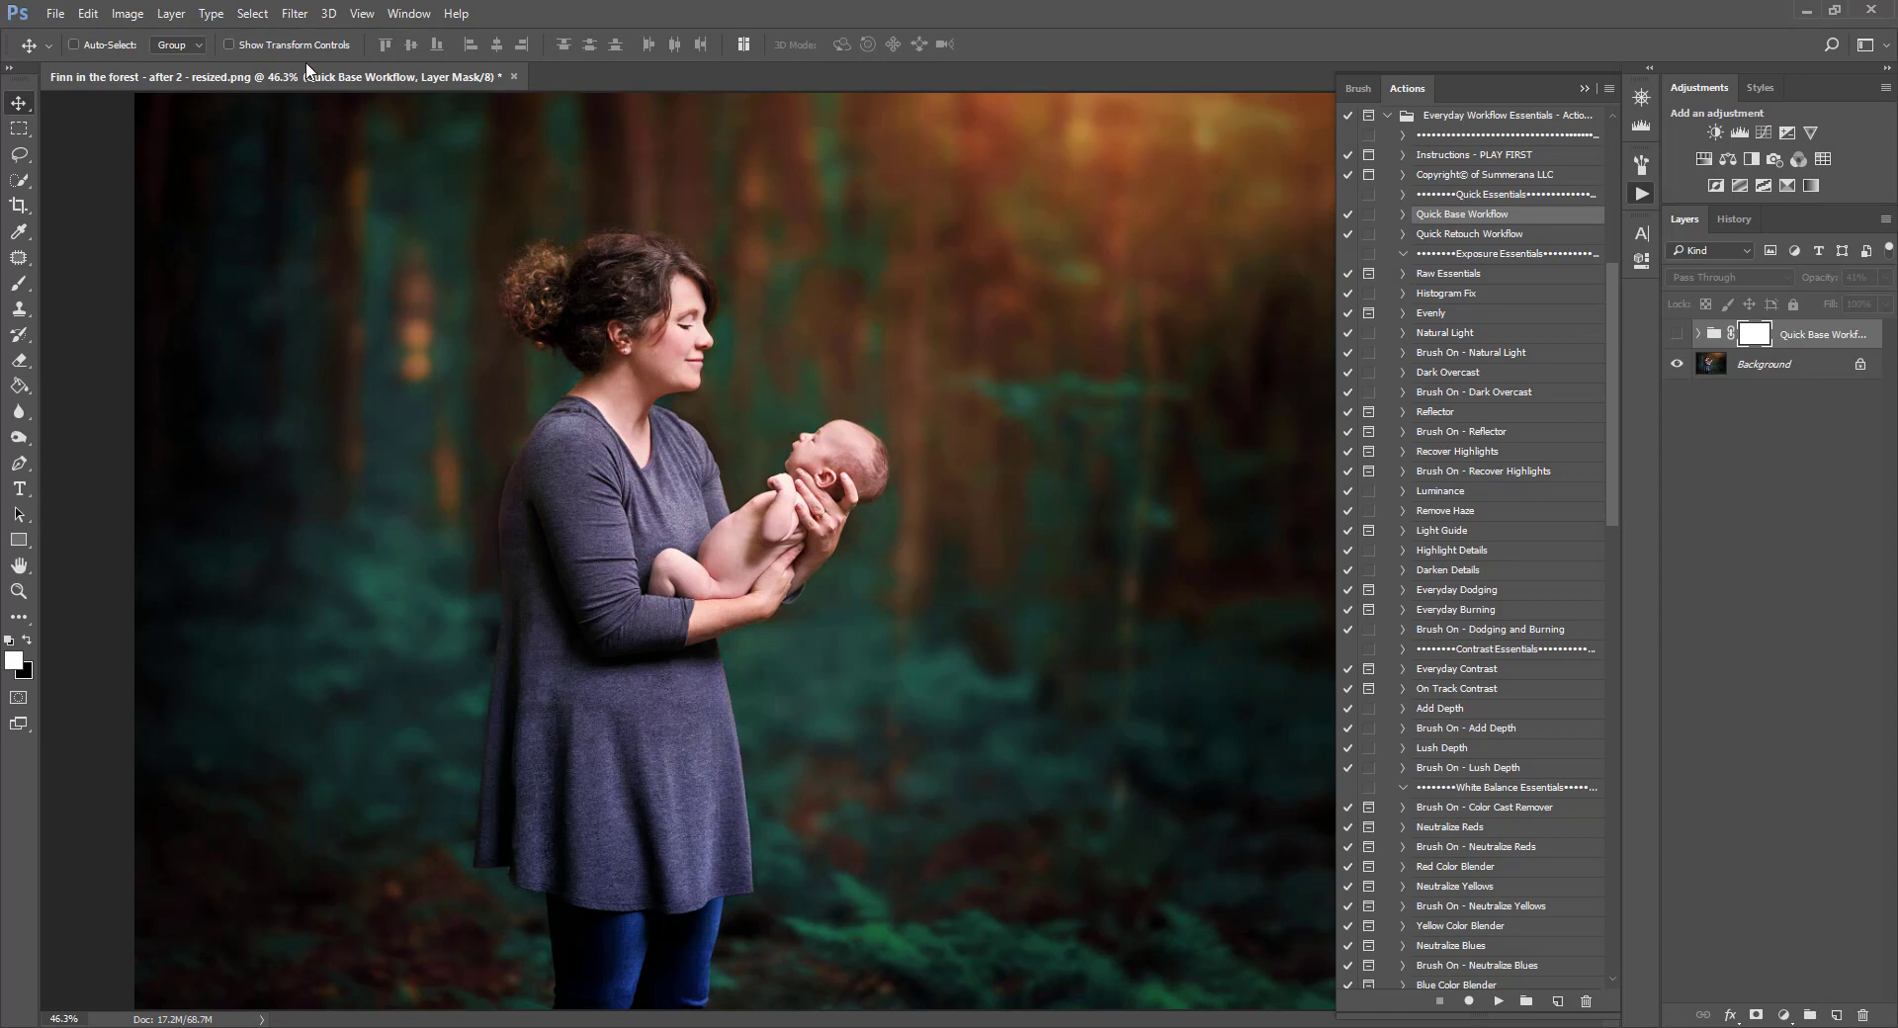
{"action": "left_click", "coordinate": [172, 14]}
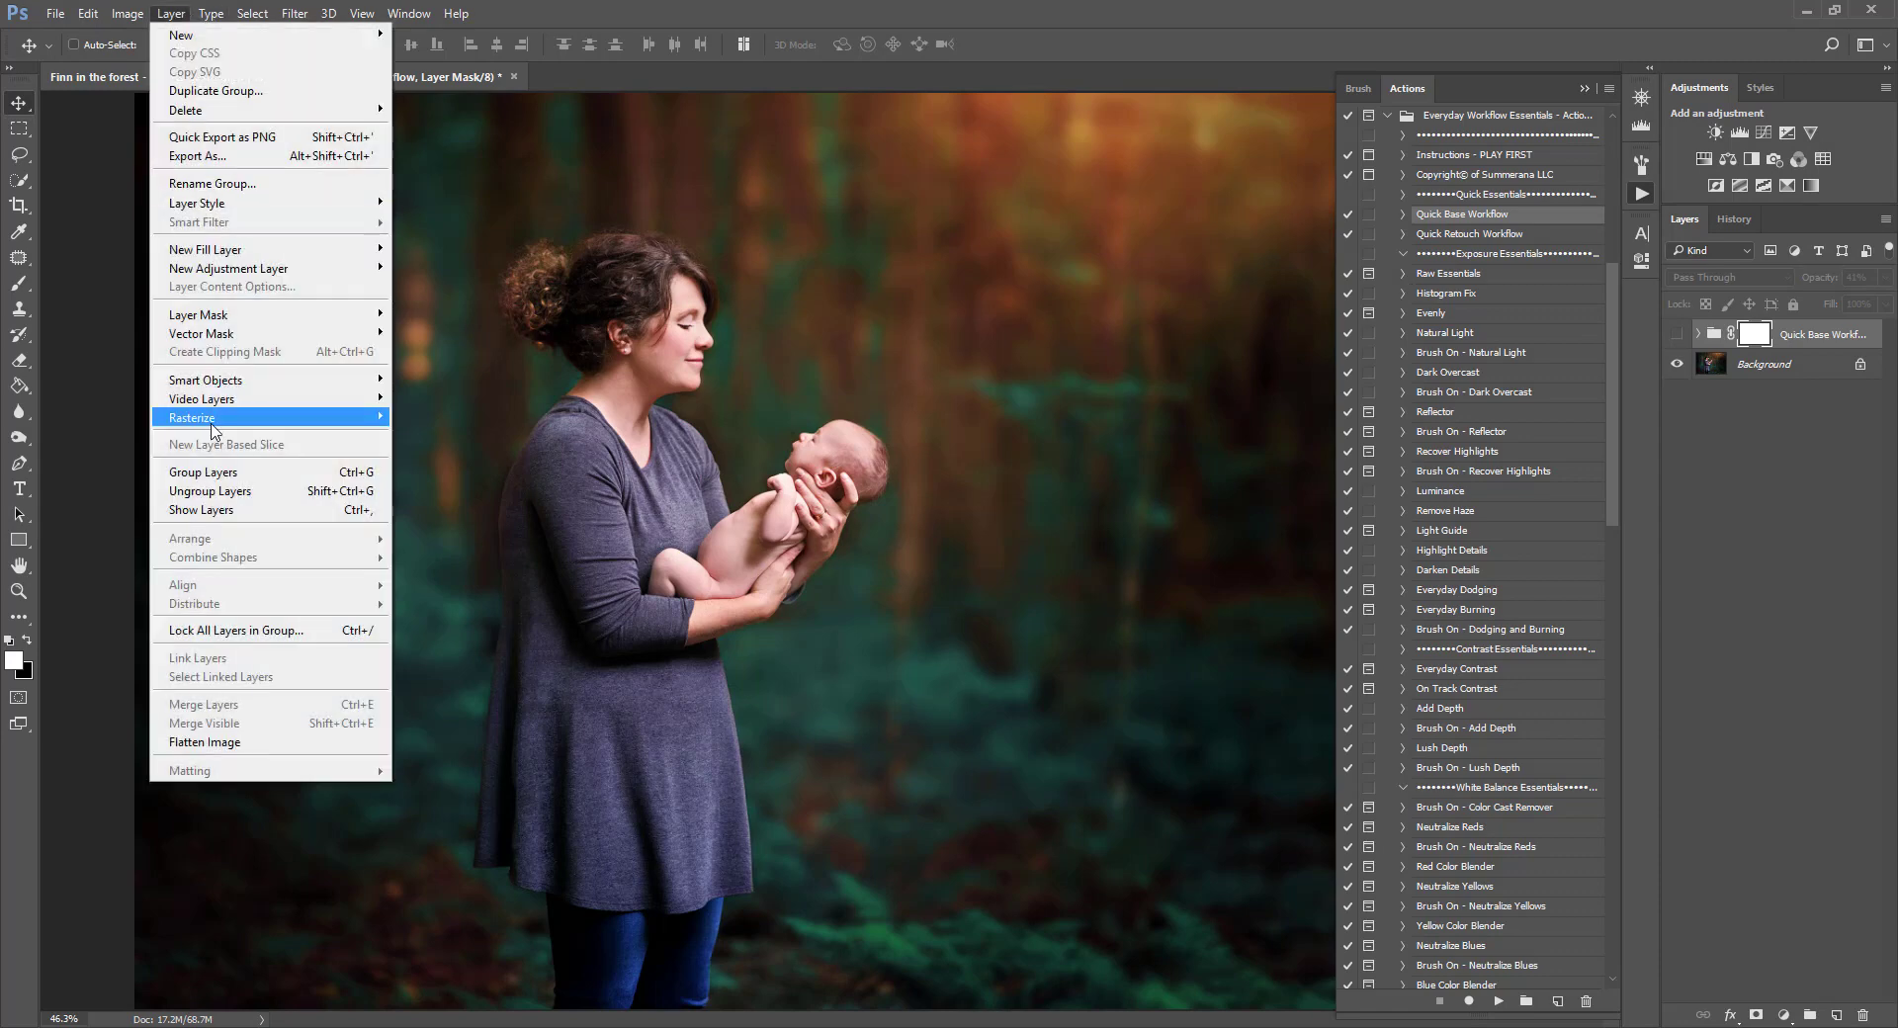
{"action": "left_click", "coordinate": [188, 743]}
{"action": "left_click", "coordinate": [886, 398]}
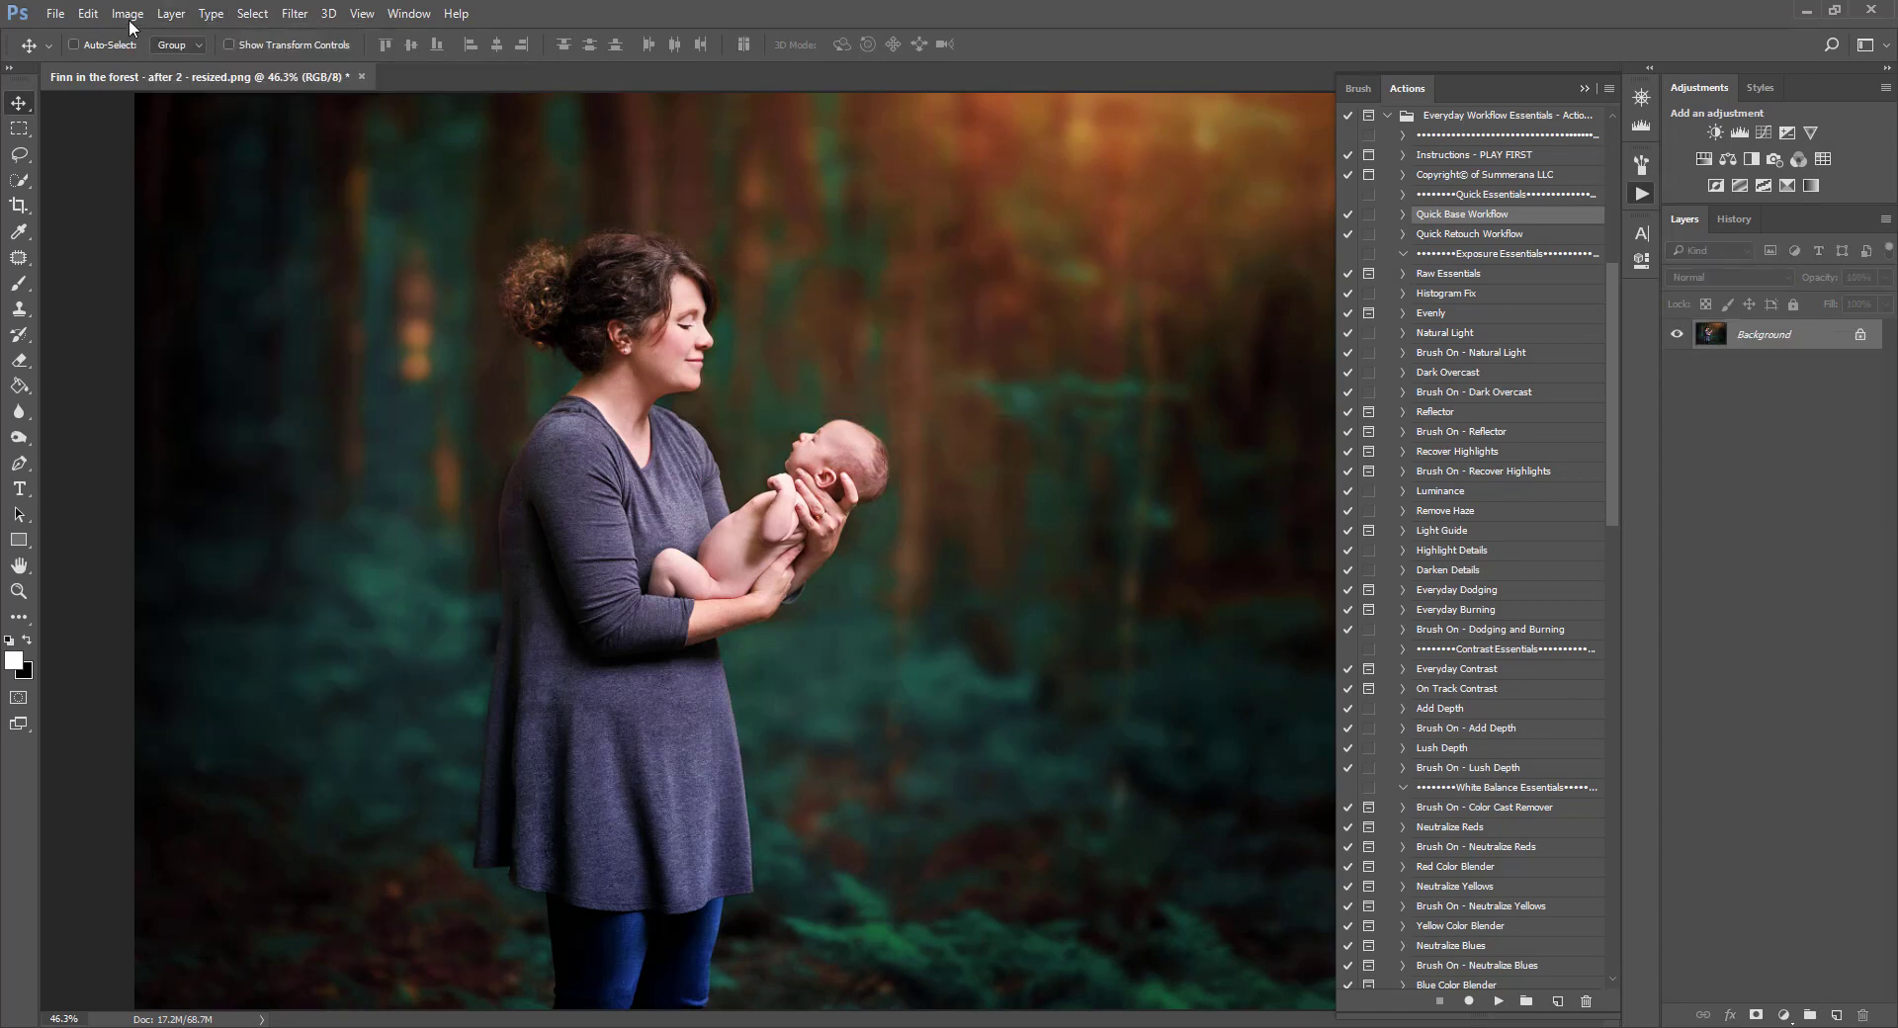
- Undo the flattening and delete the Quick Base Workflow group, keeping only the Background layer
{"action": "left_click", "coordinate": [88, 13]}
{"action": "left_click", "coordinate": [106, 36]}
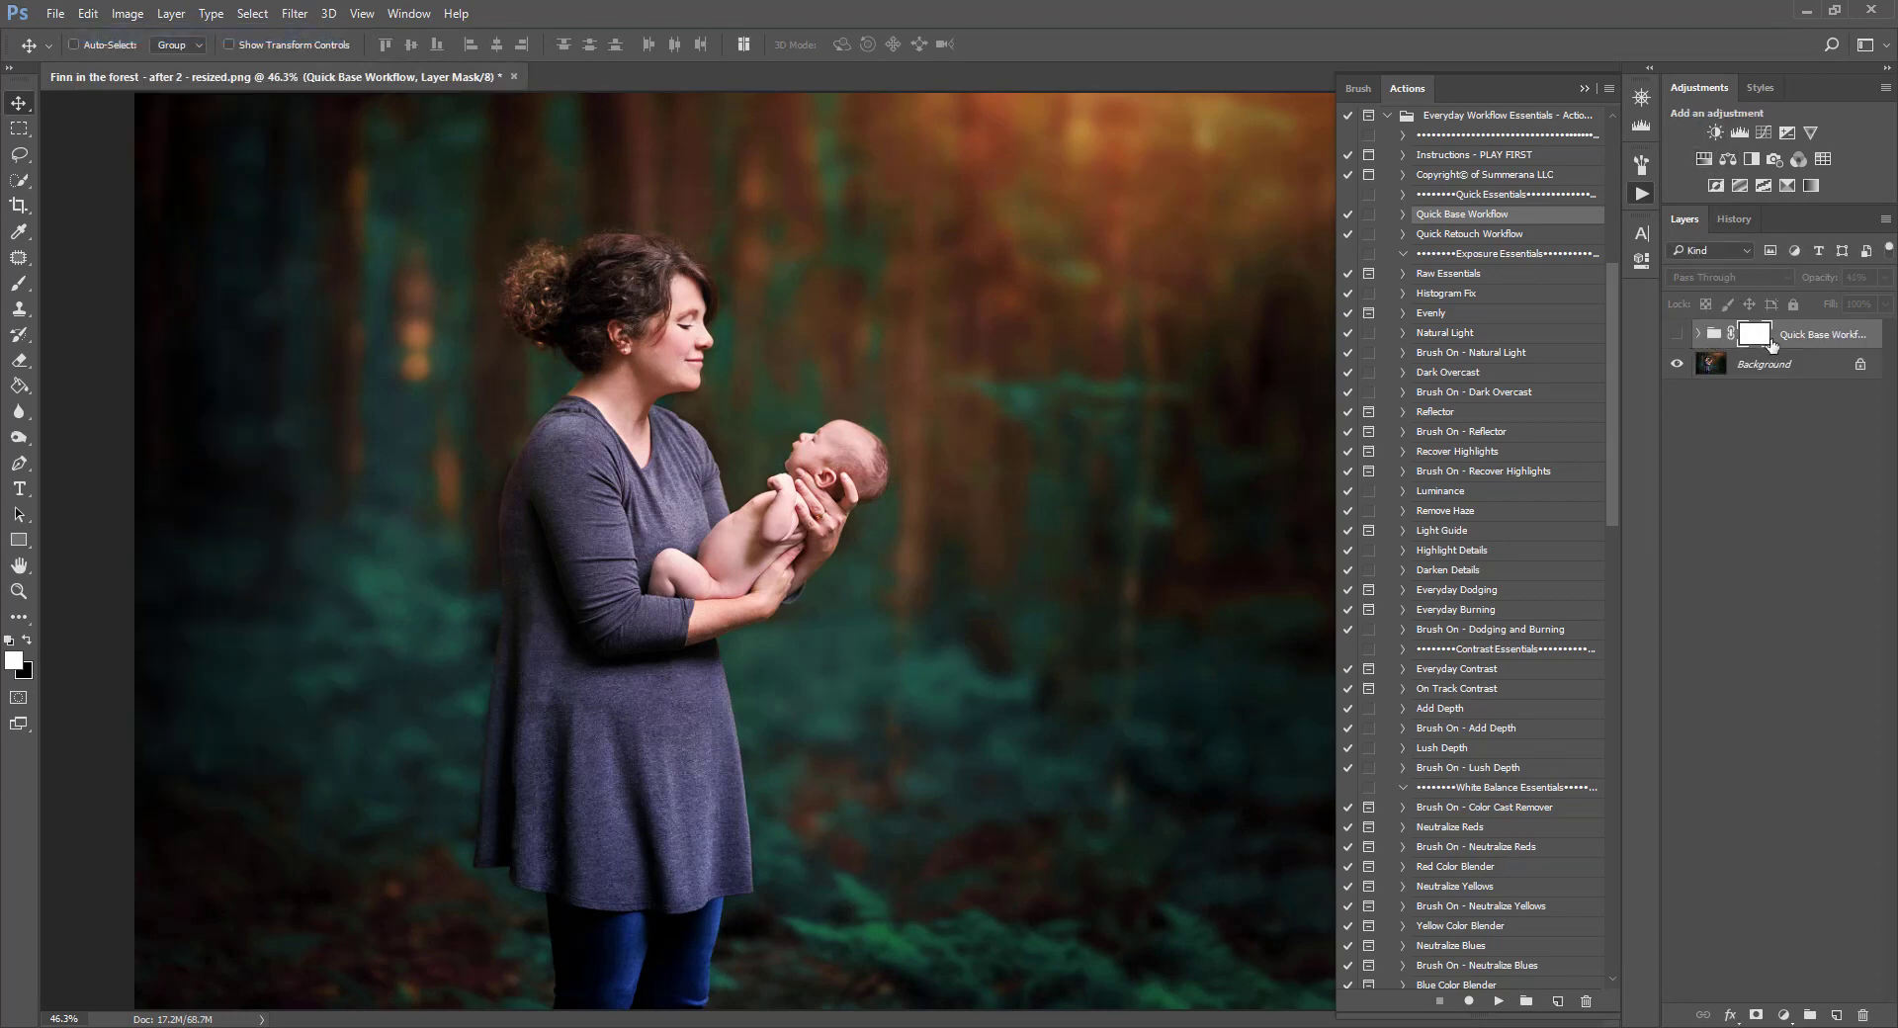
{"action": "left_click_drag", "start_coordinate": [1801, 339], "coordinate": [1864, 1012]}
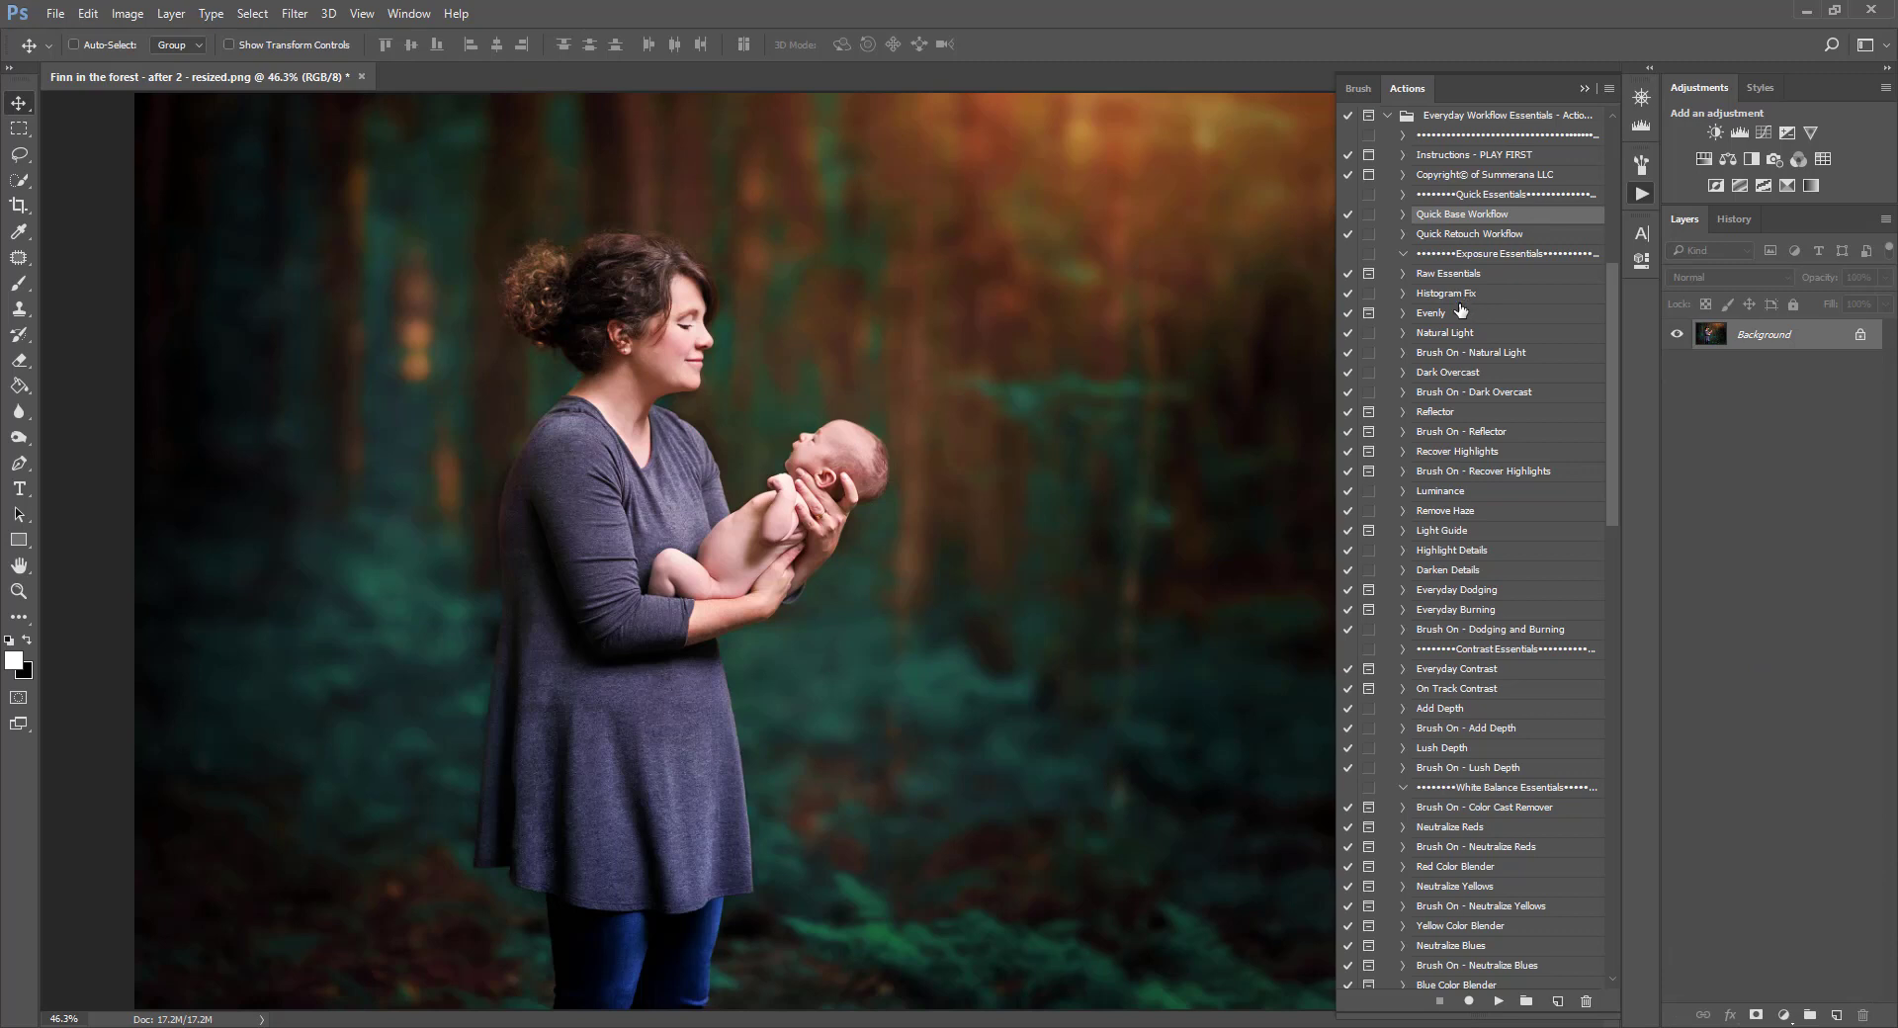
- Start the Reflector action, stop it at its snapshot note, and collapse and reselect the action
{"action": "left_click", "coordinate": [1450, 417]}
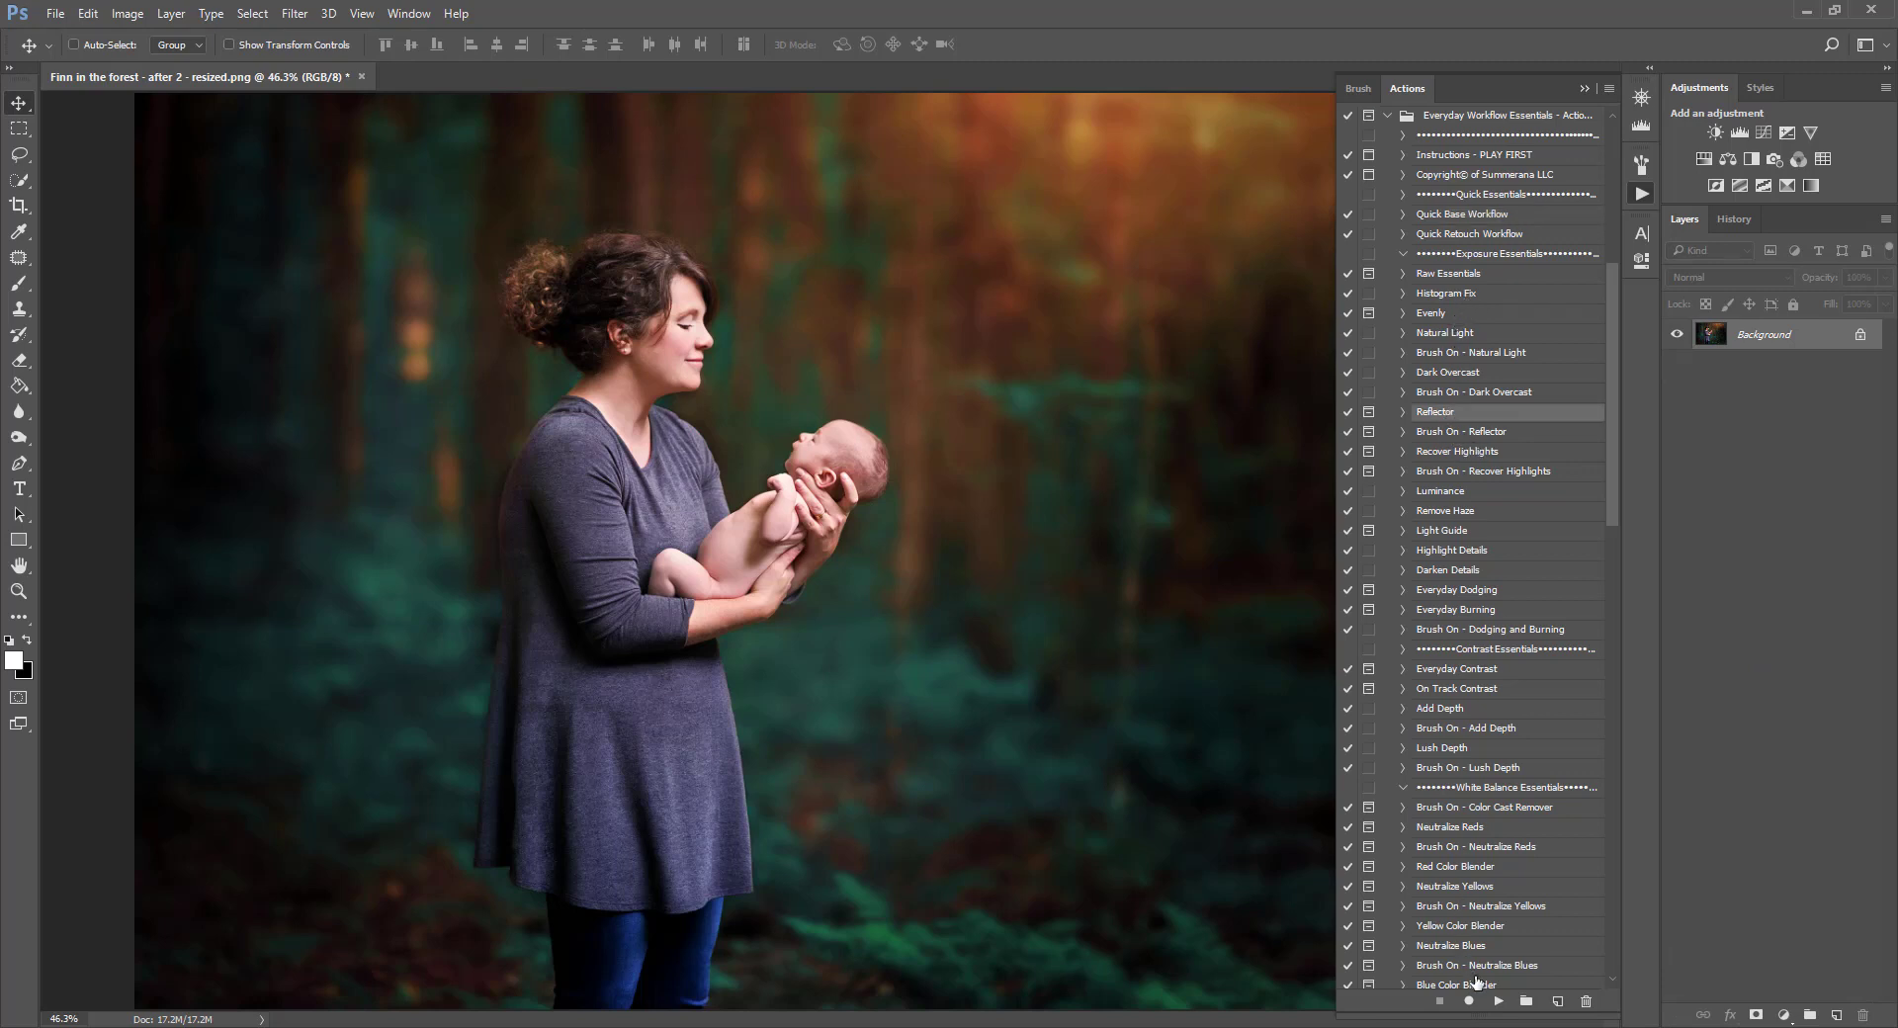
{"action": "left_click", "coordinate": [1499, 1002]}
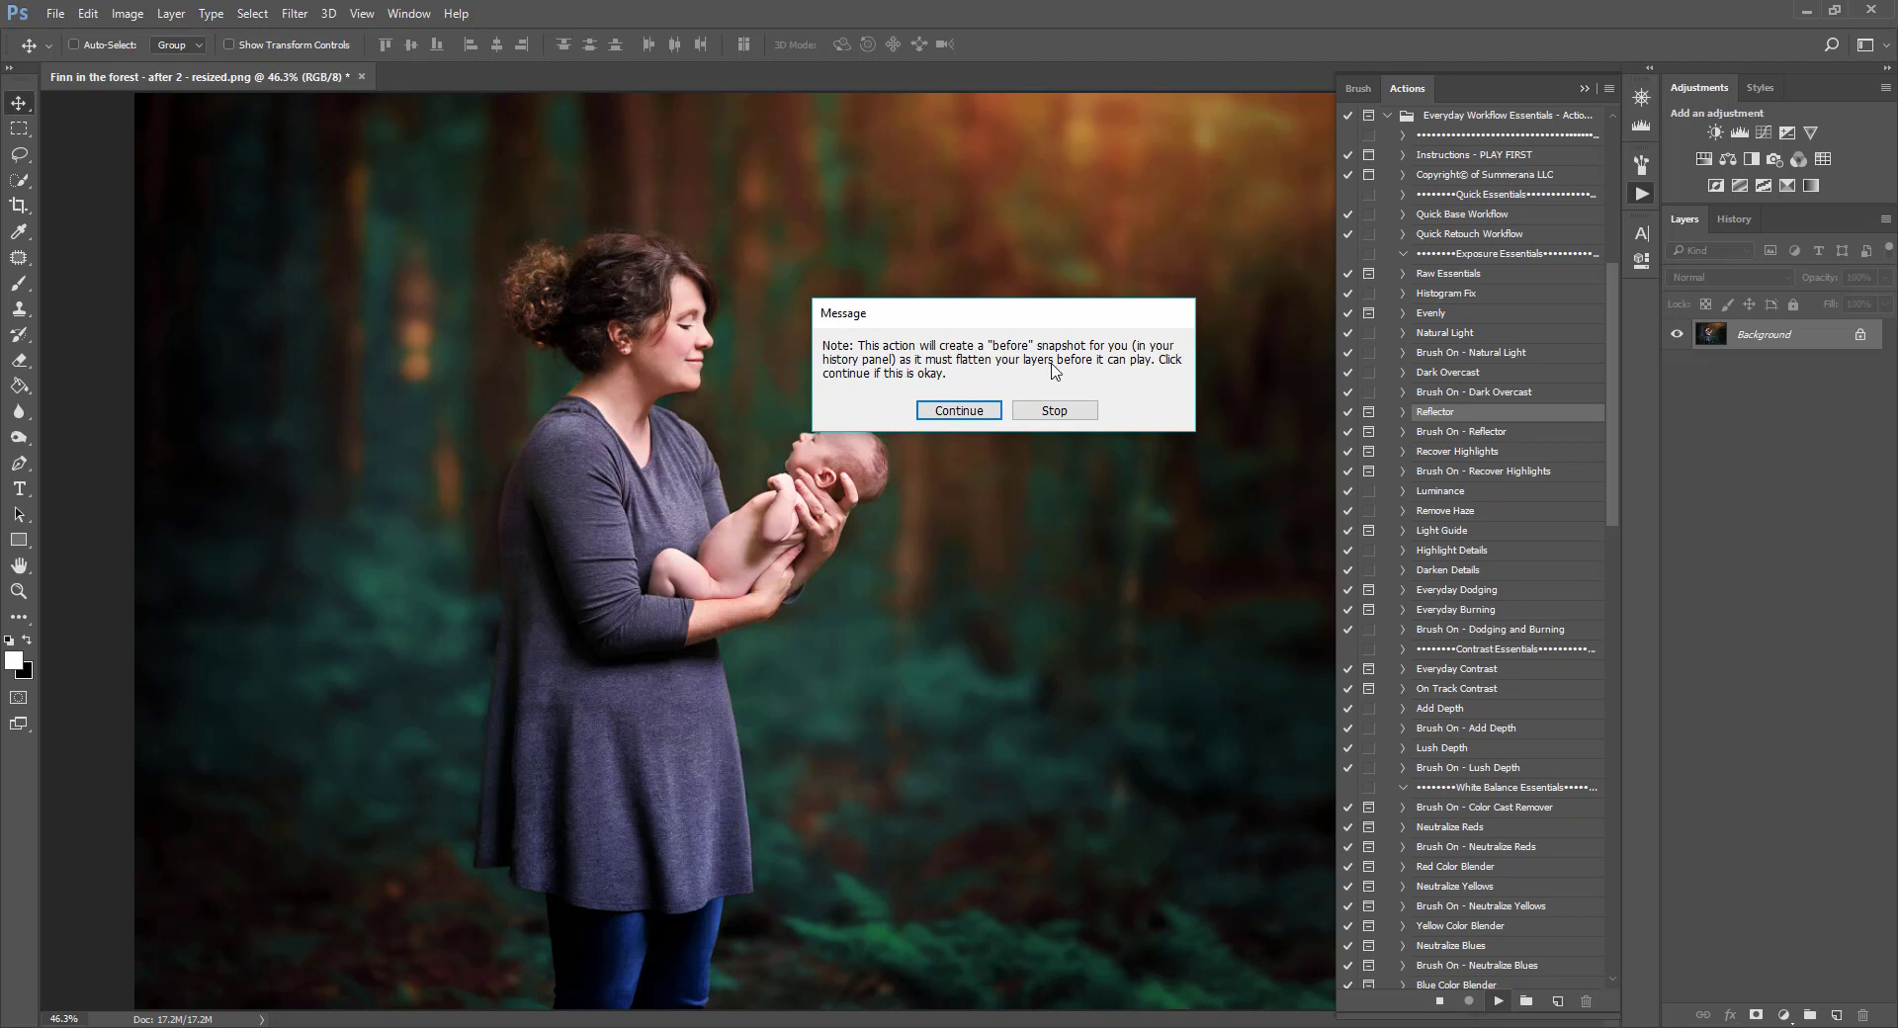
{"action": "left_click", "coordinate": [1054, 411]}
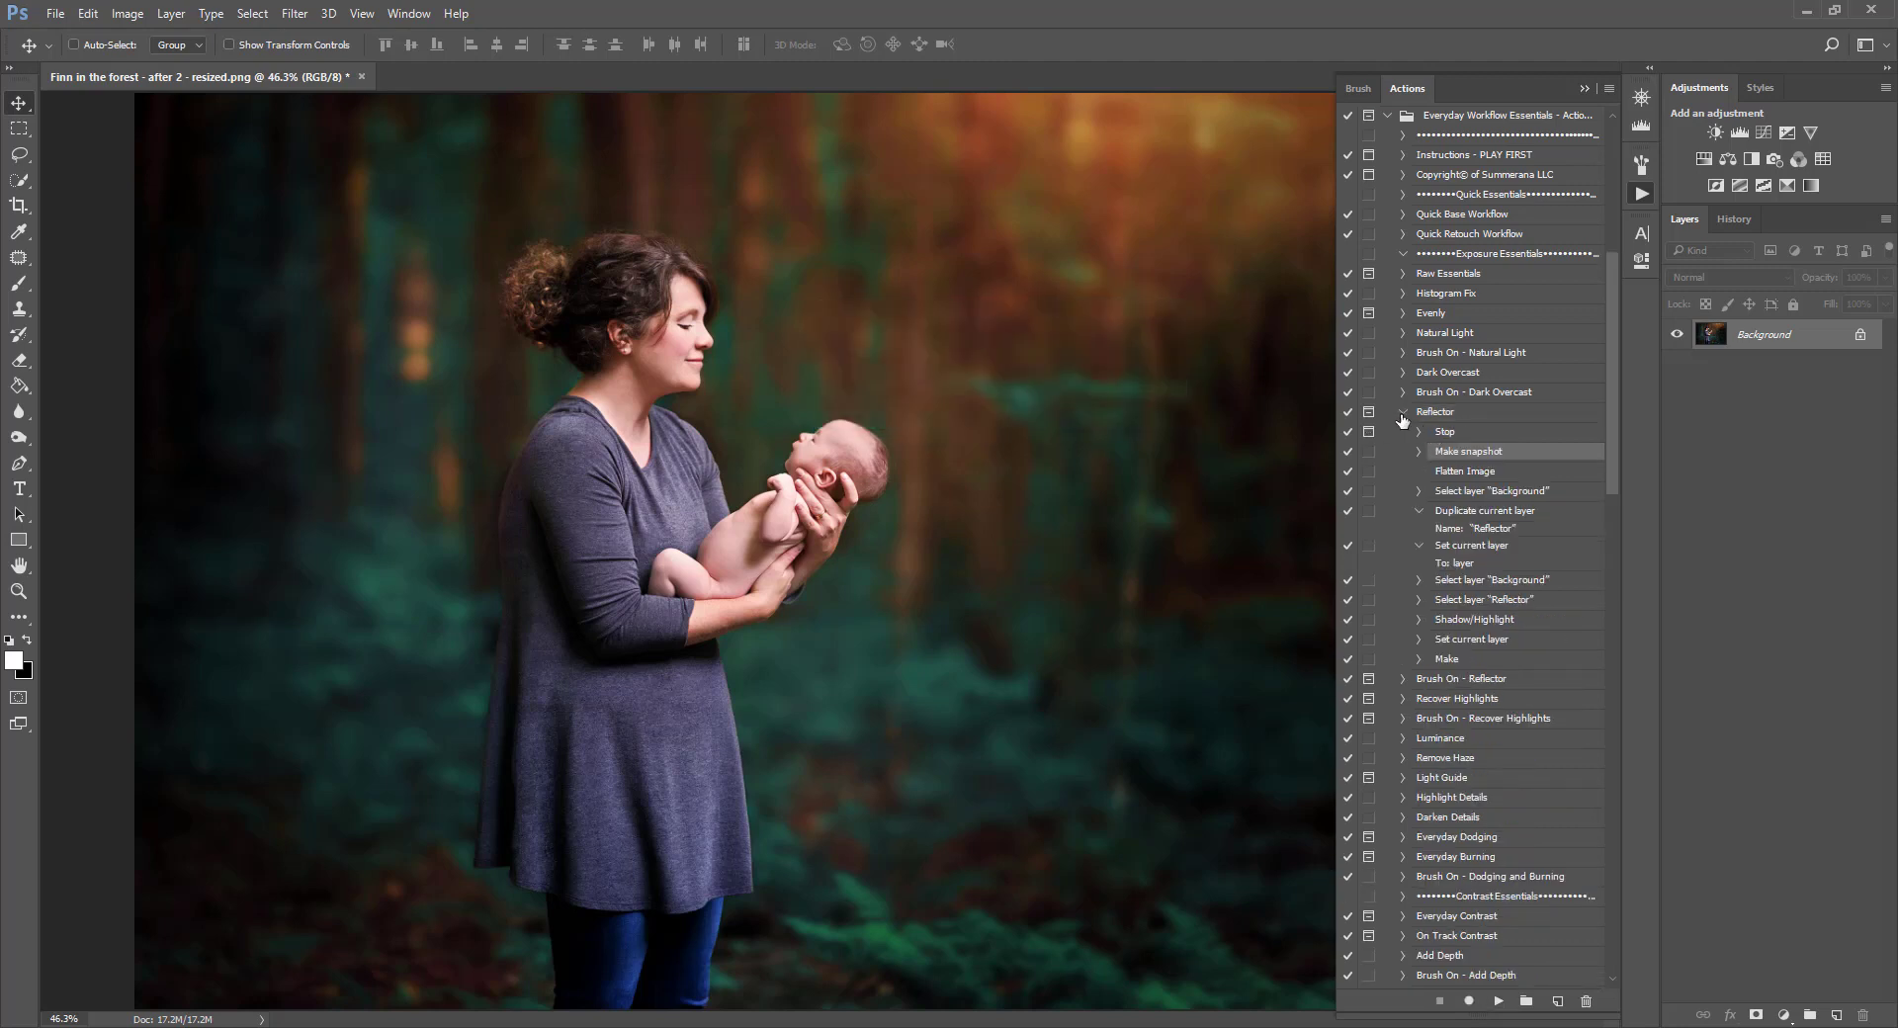
{"action": "left_click", "coordinate": [1402, 413]}
{"action": "left_click", "coordinate": [1425, 416]}
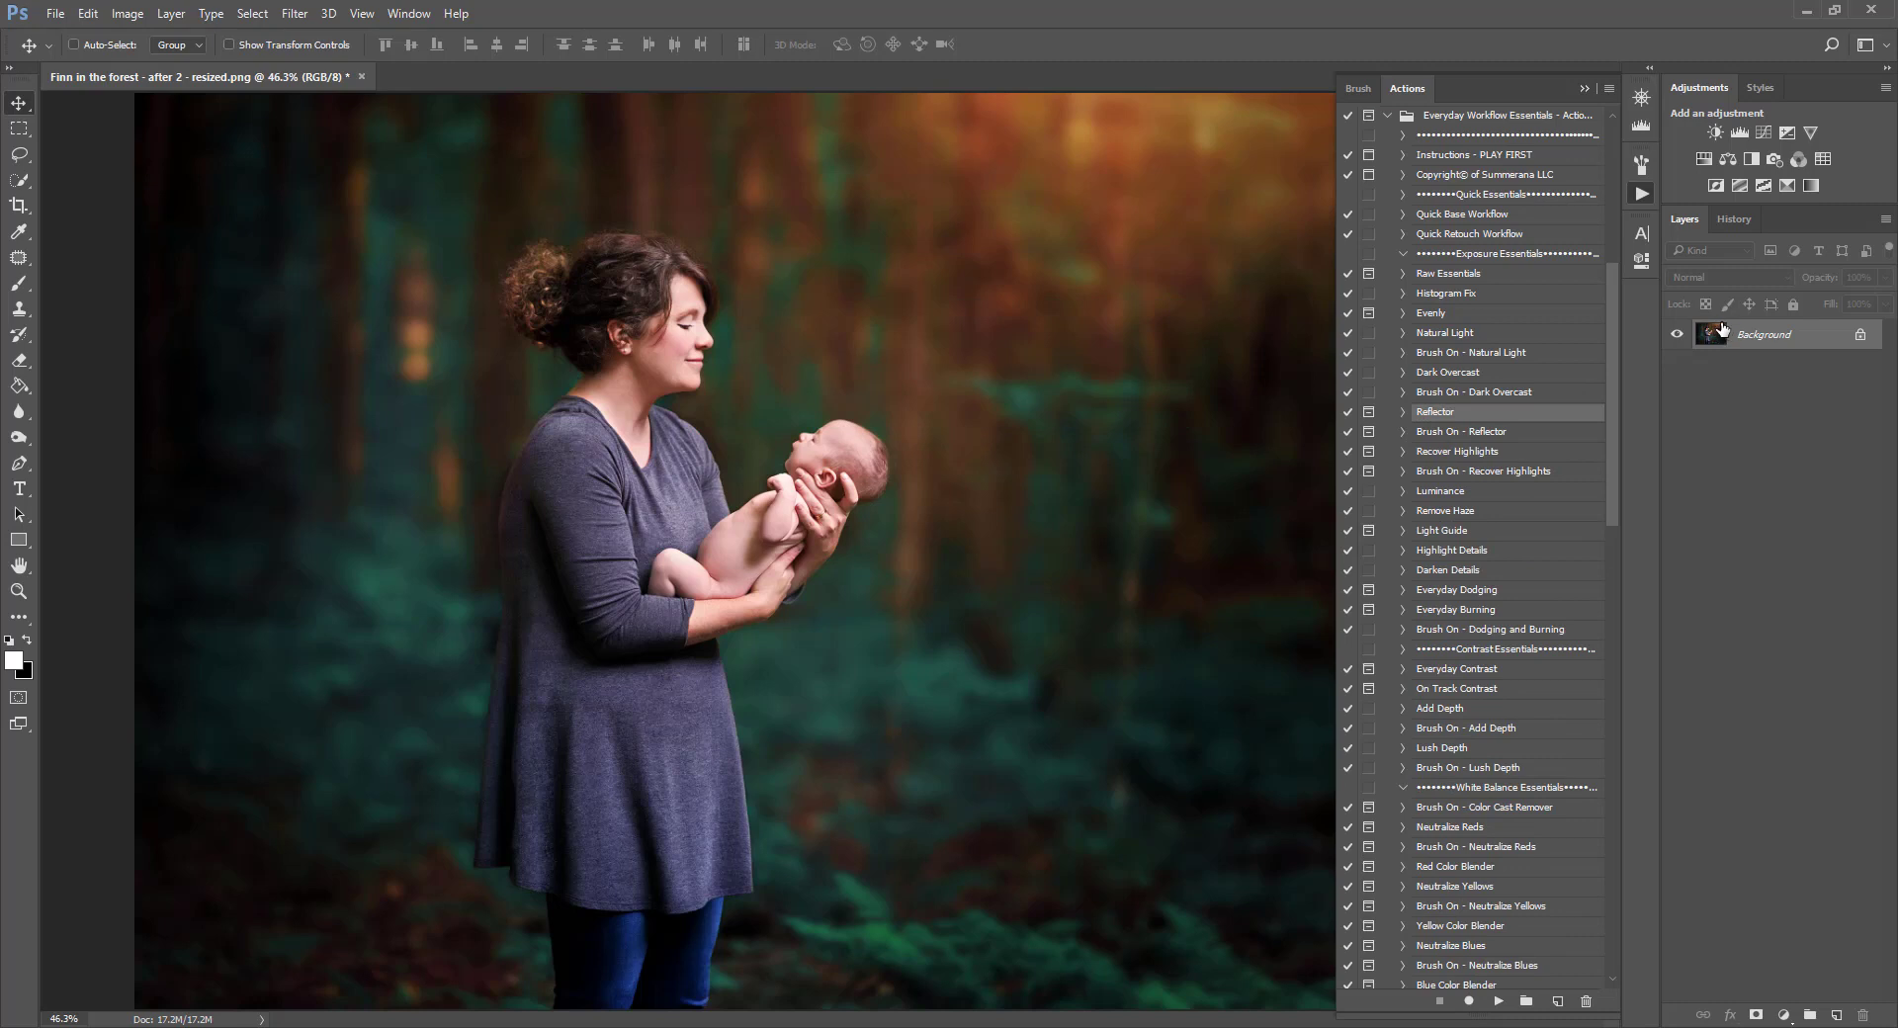
- Duplicate the Background layer and add a Photo Filter adjustment directly above the original Background
{"action": "right_click", "coordinate": [1777, 335]}
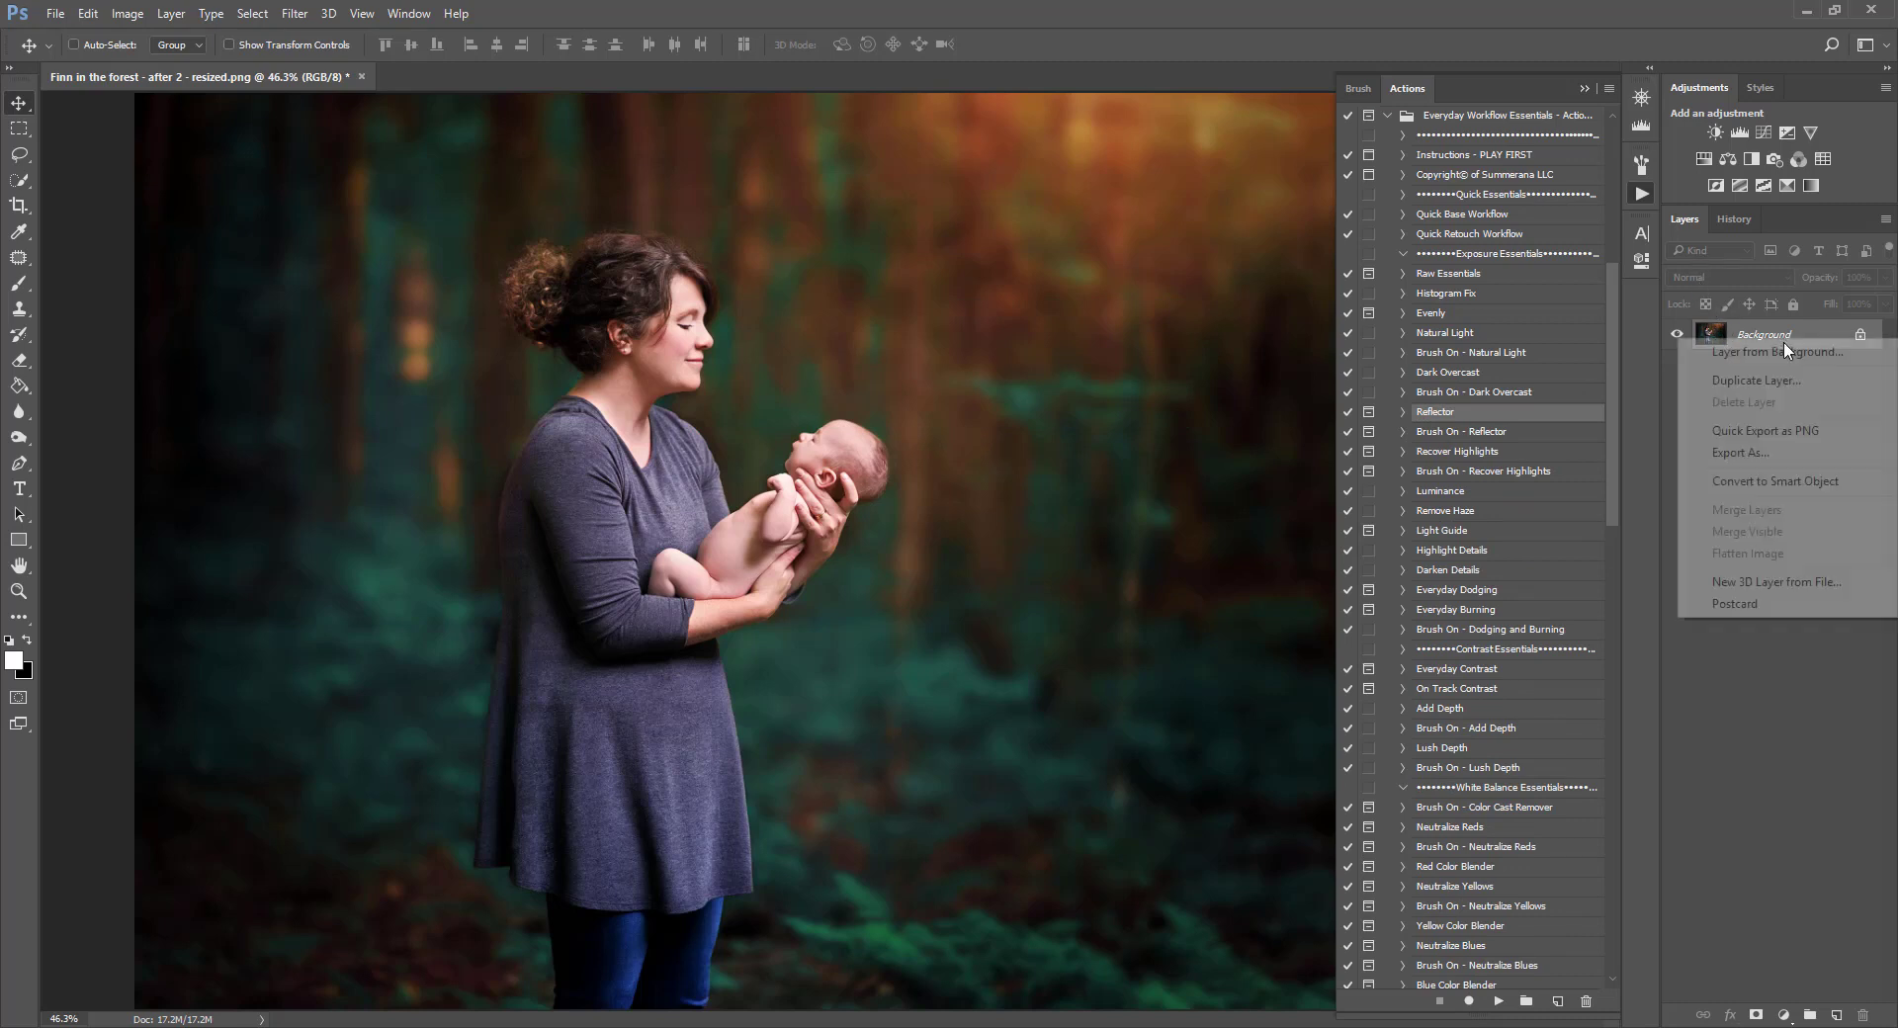
{"action": "left_click", "coordinate": [1743, 380]}
{"action": "key", "text": "Return"}
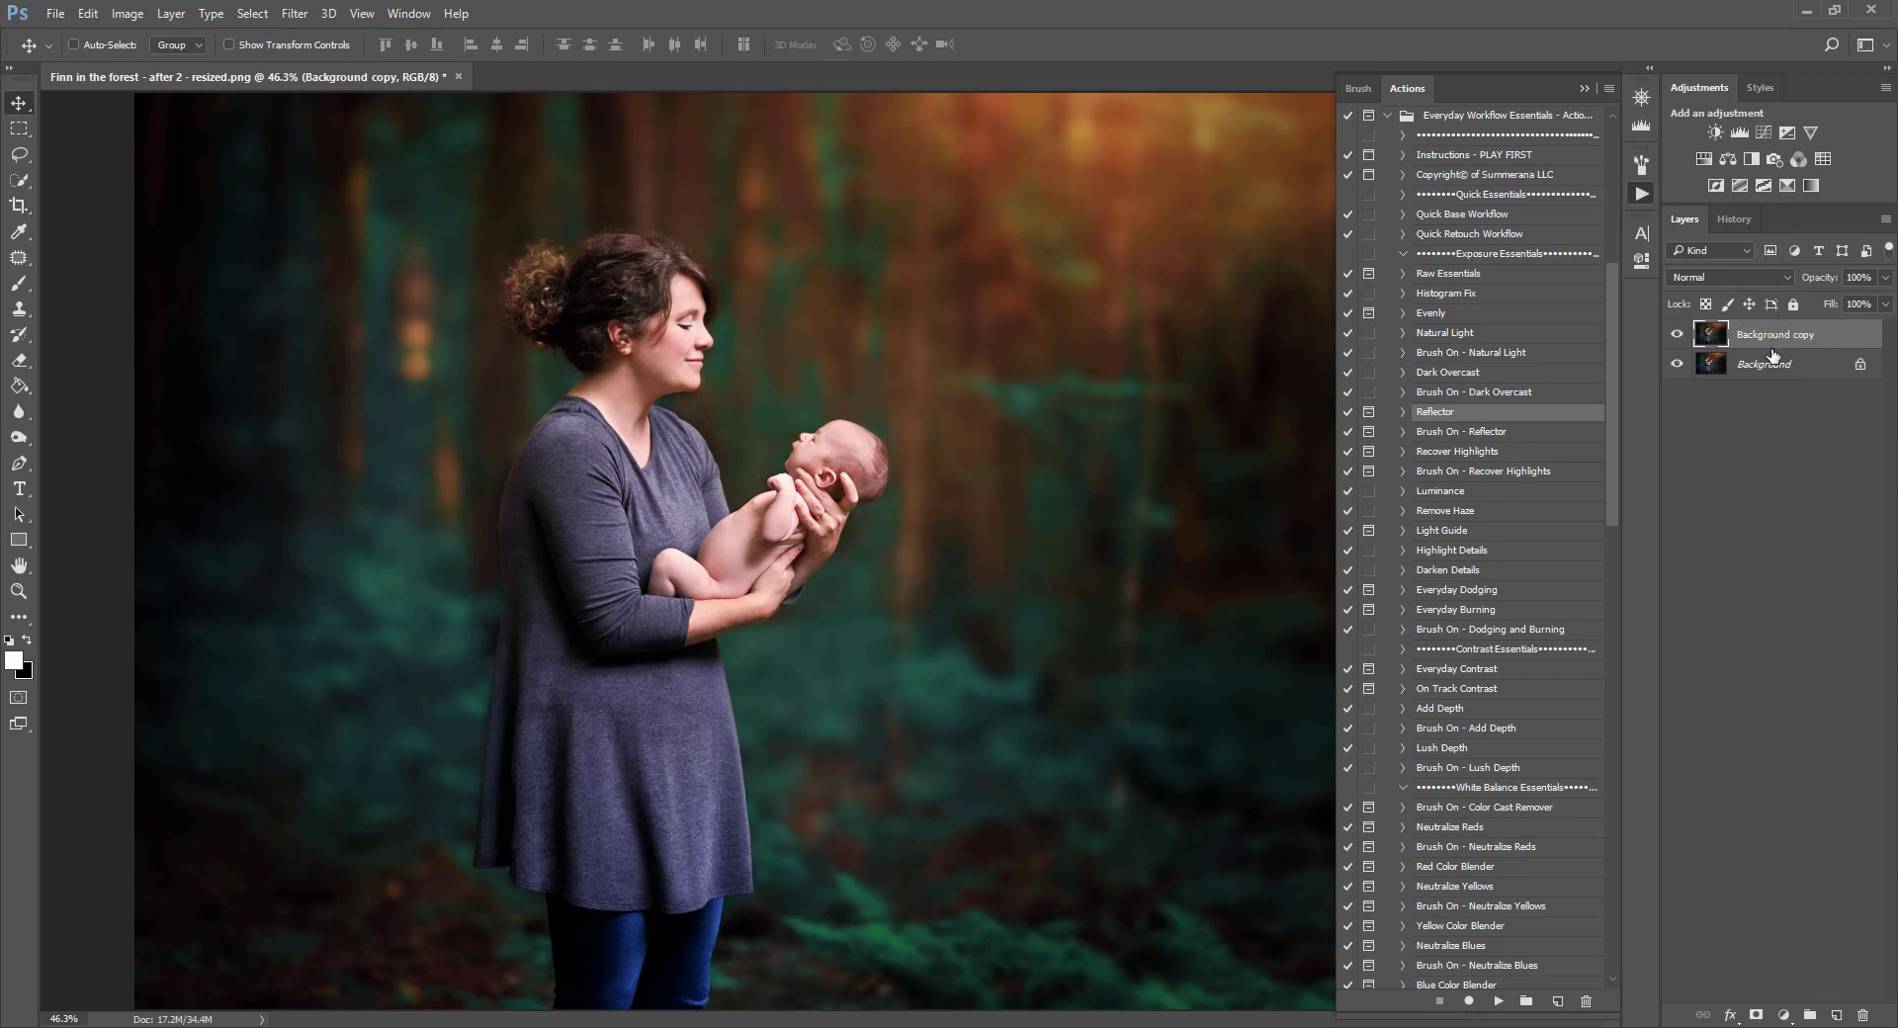
{"action": "left_click", "coordinate": [1772, 364]}
{"action": "left_click", "coordinate": [1775, 160]}
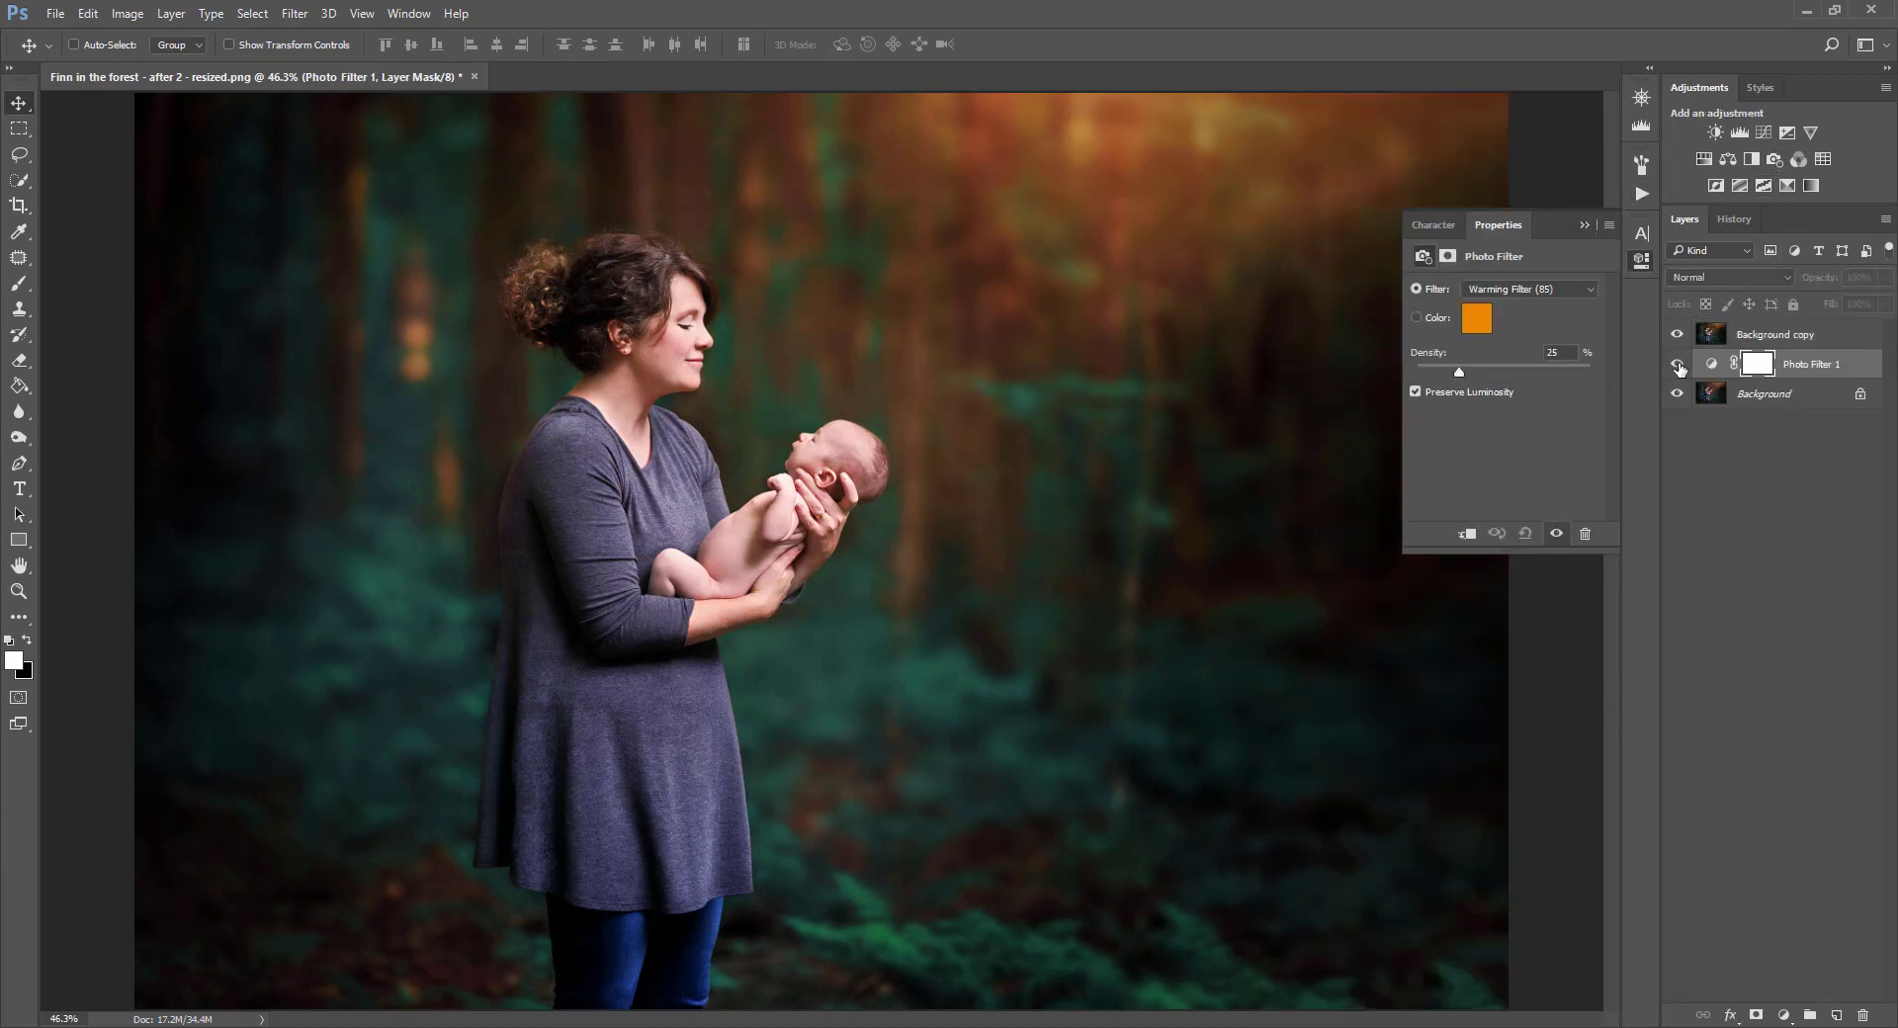
- Toggle the Background copy's visibility to examine how it affects the Photo Filter adjustment beneath it
{"action": "left_click", "coordinate": [1769, 365]}
{"action": "left_click", "coordinate": [1716, 338]}
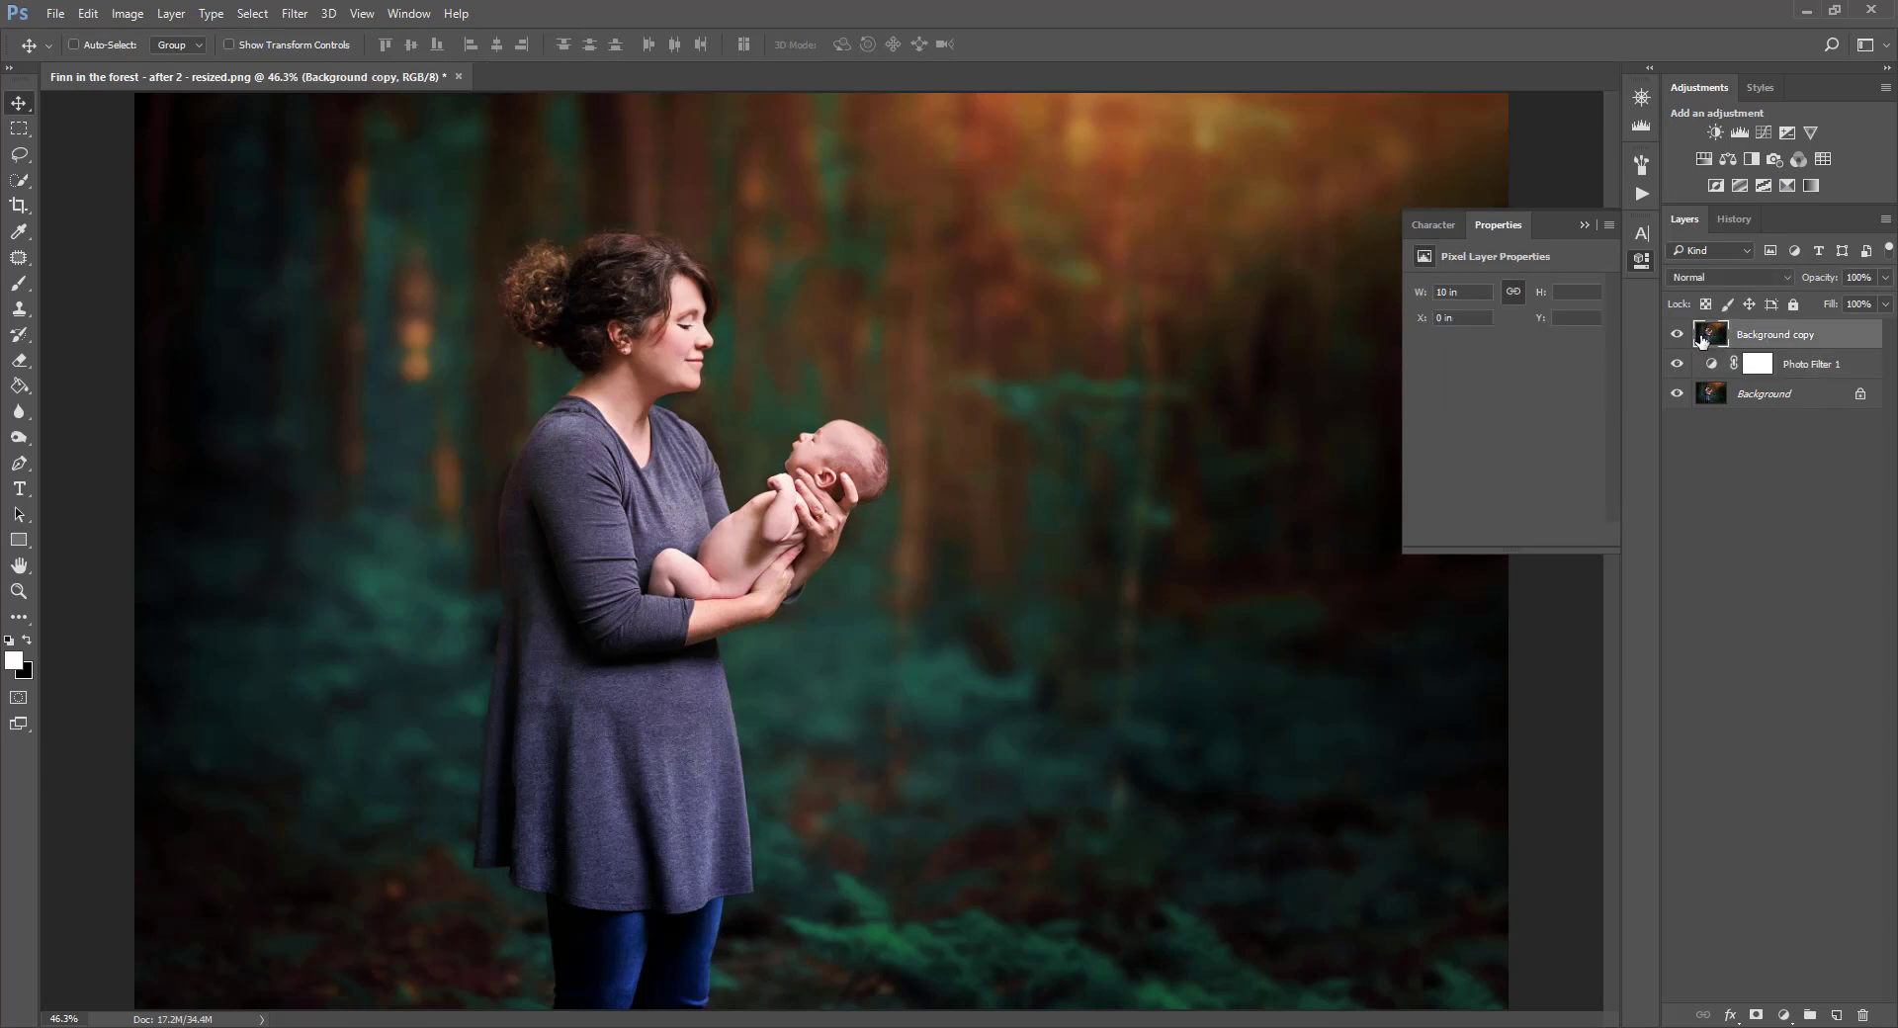
{"action": "left_click", "coordinate": [1679, 335]}
{"action": "left_click", "coordinate": [1678, 336]}
{"action": "left_click", "coordinate": [1782, 365]}
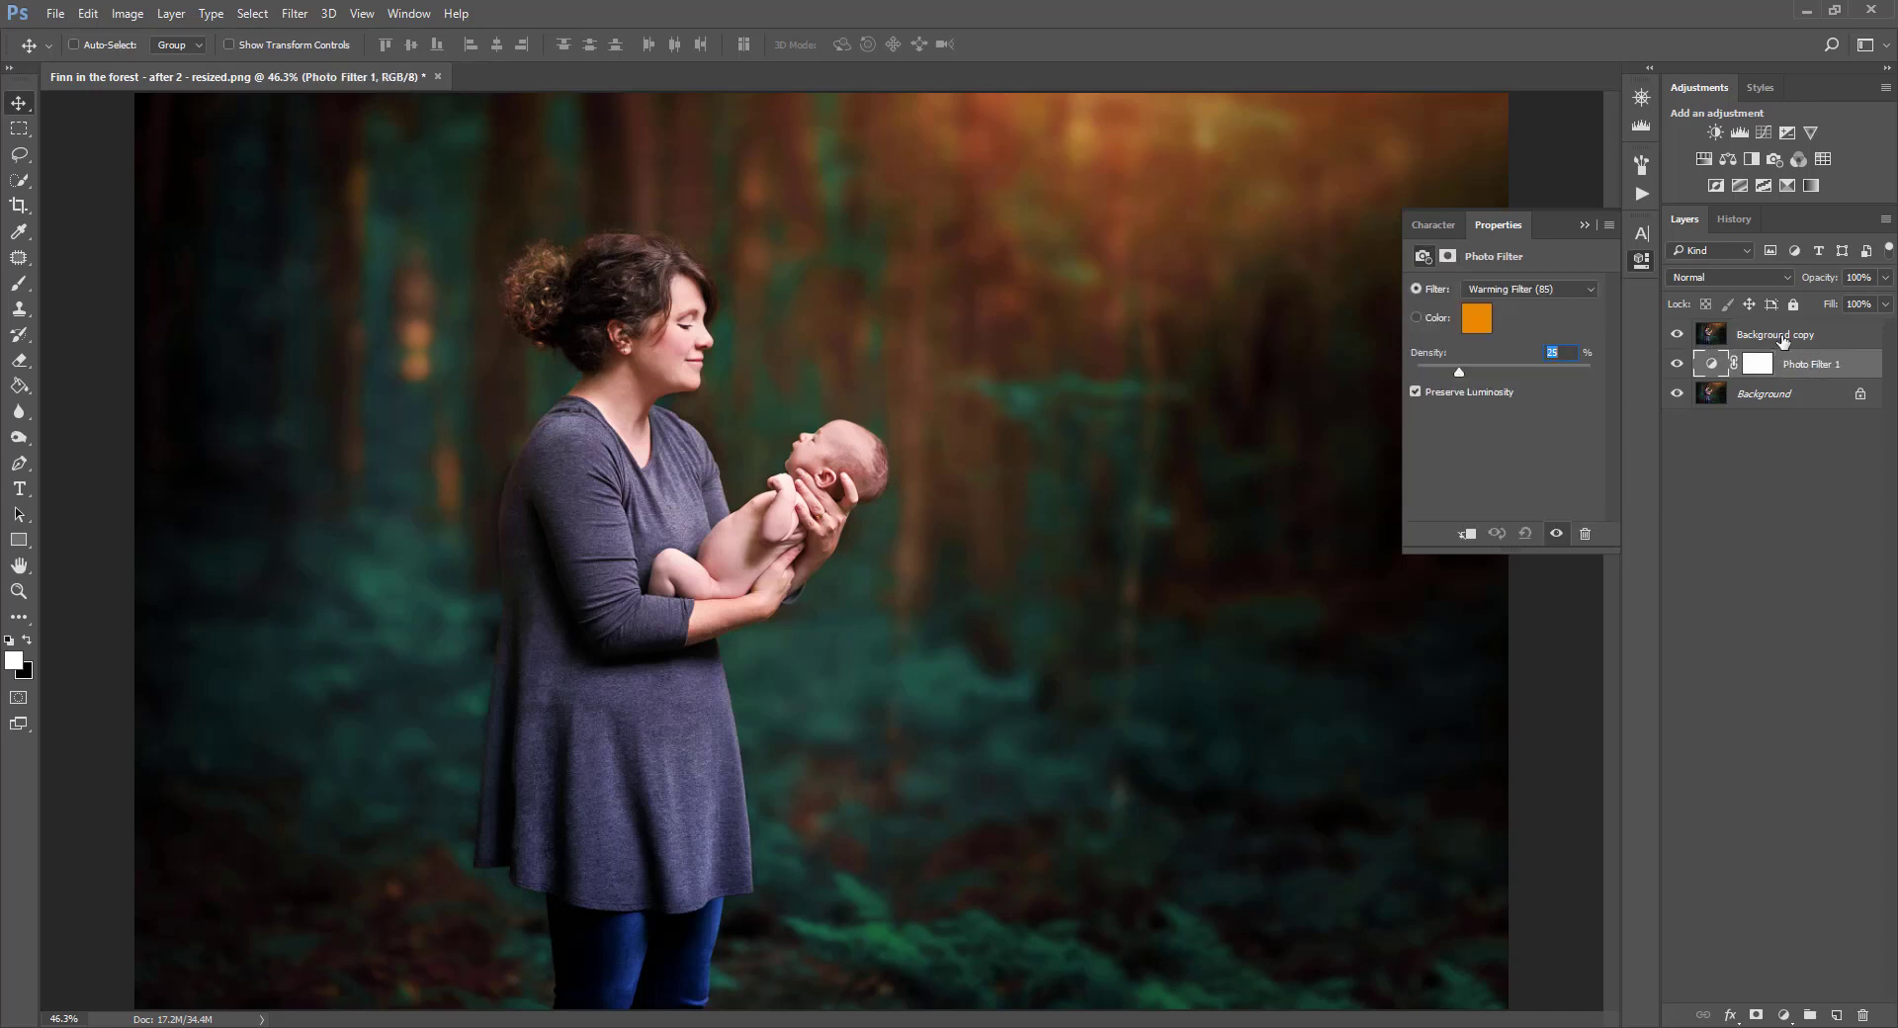
{"action": "left_click", "coordinate": [1785, 342]}
{"action": "left_click", "coordinate": [1786, 357]}
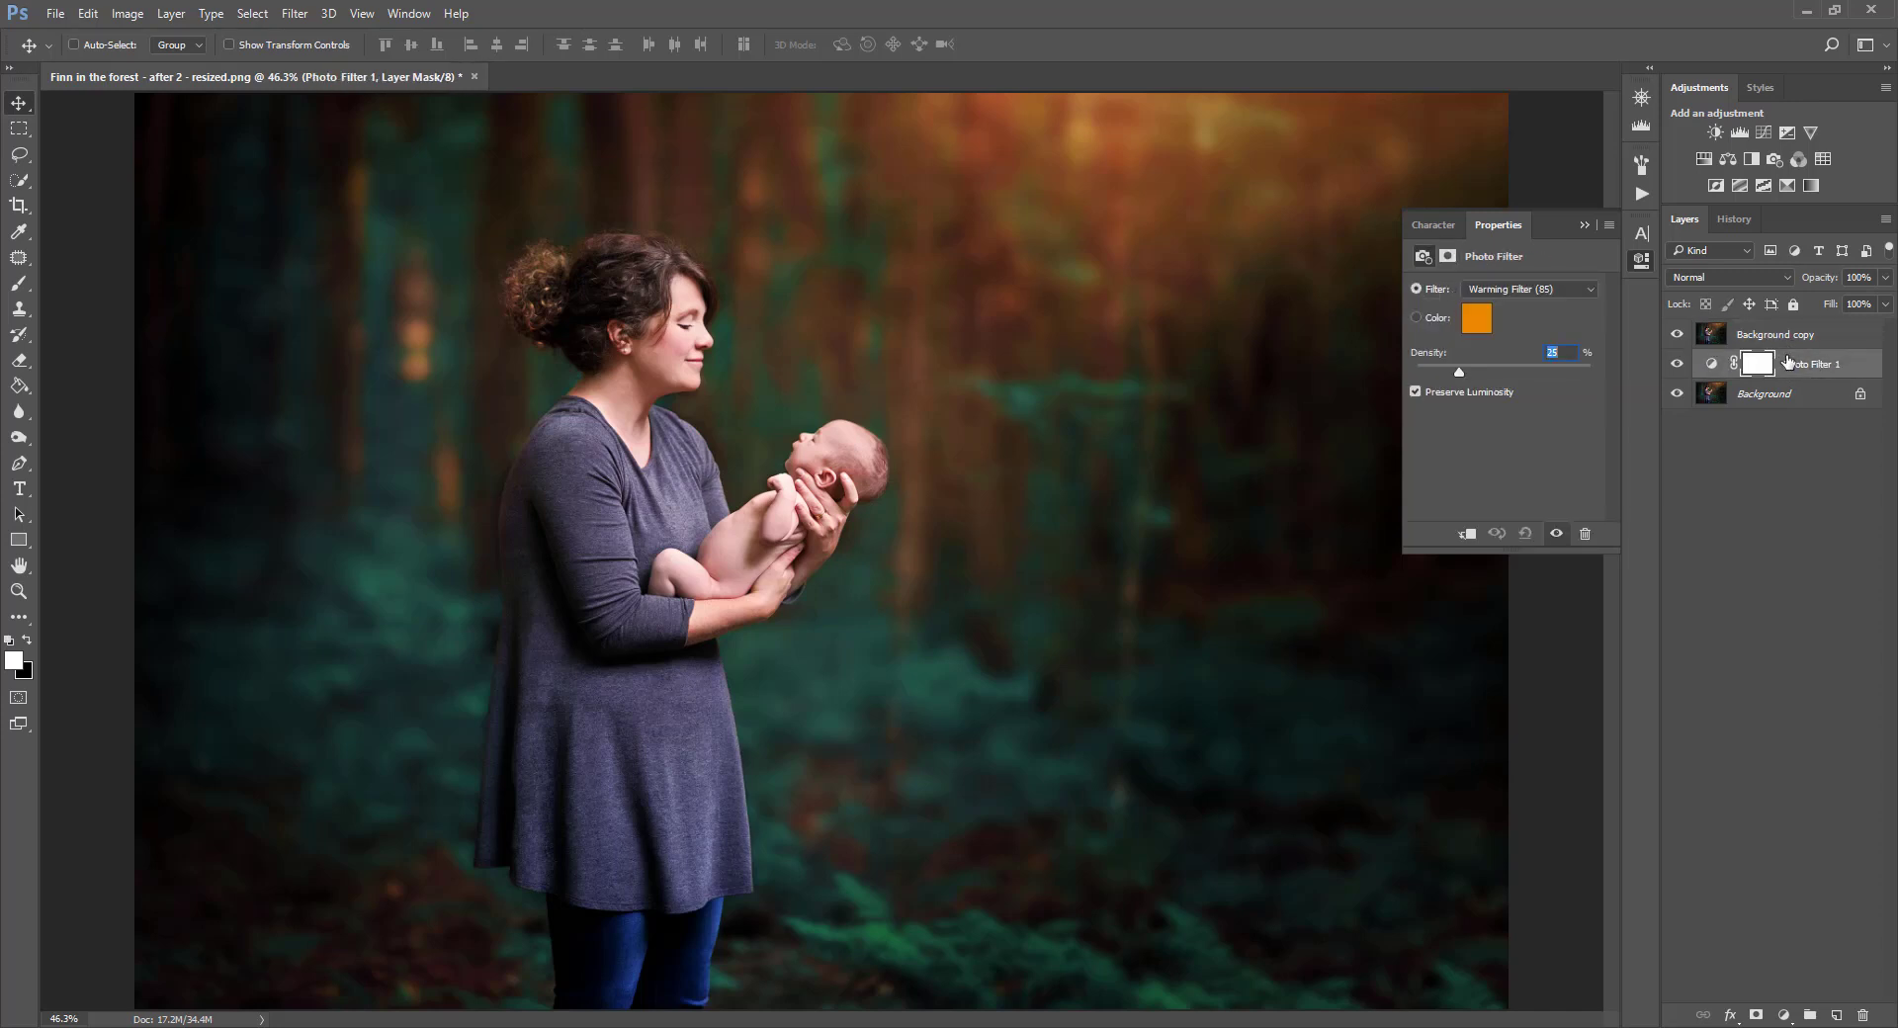
- Delete the Background copy and Photo Filter 1 layers, leaving only the Background
{"action": "left_click", "coordinate": [1640, 198]}
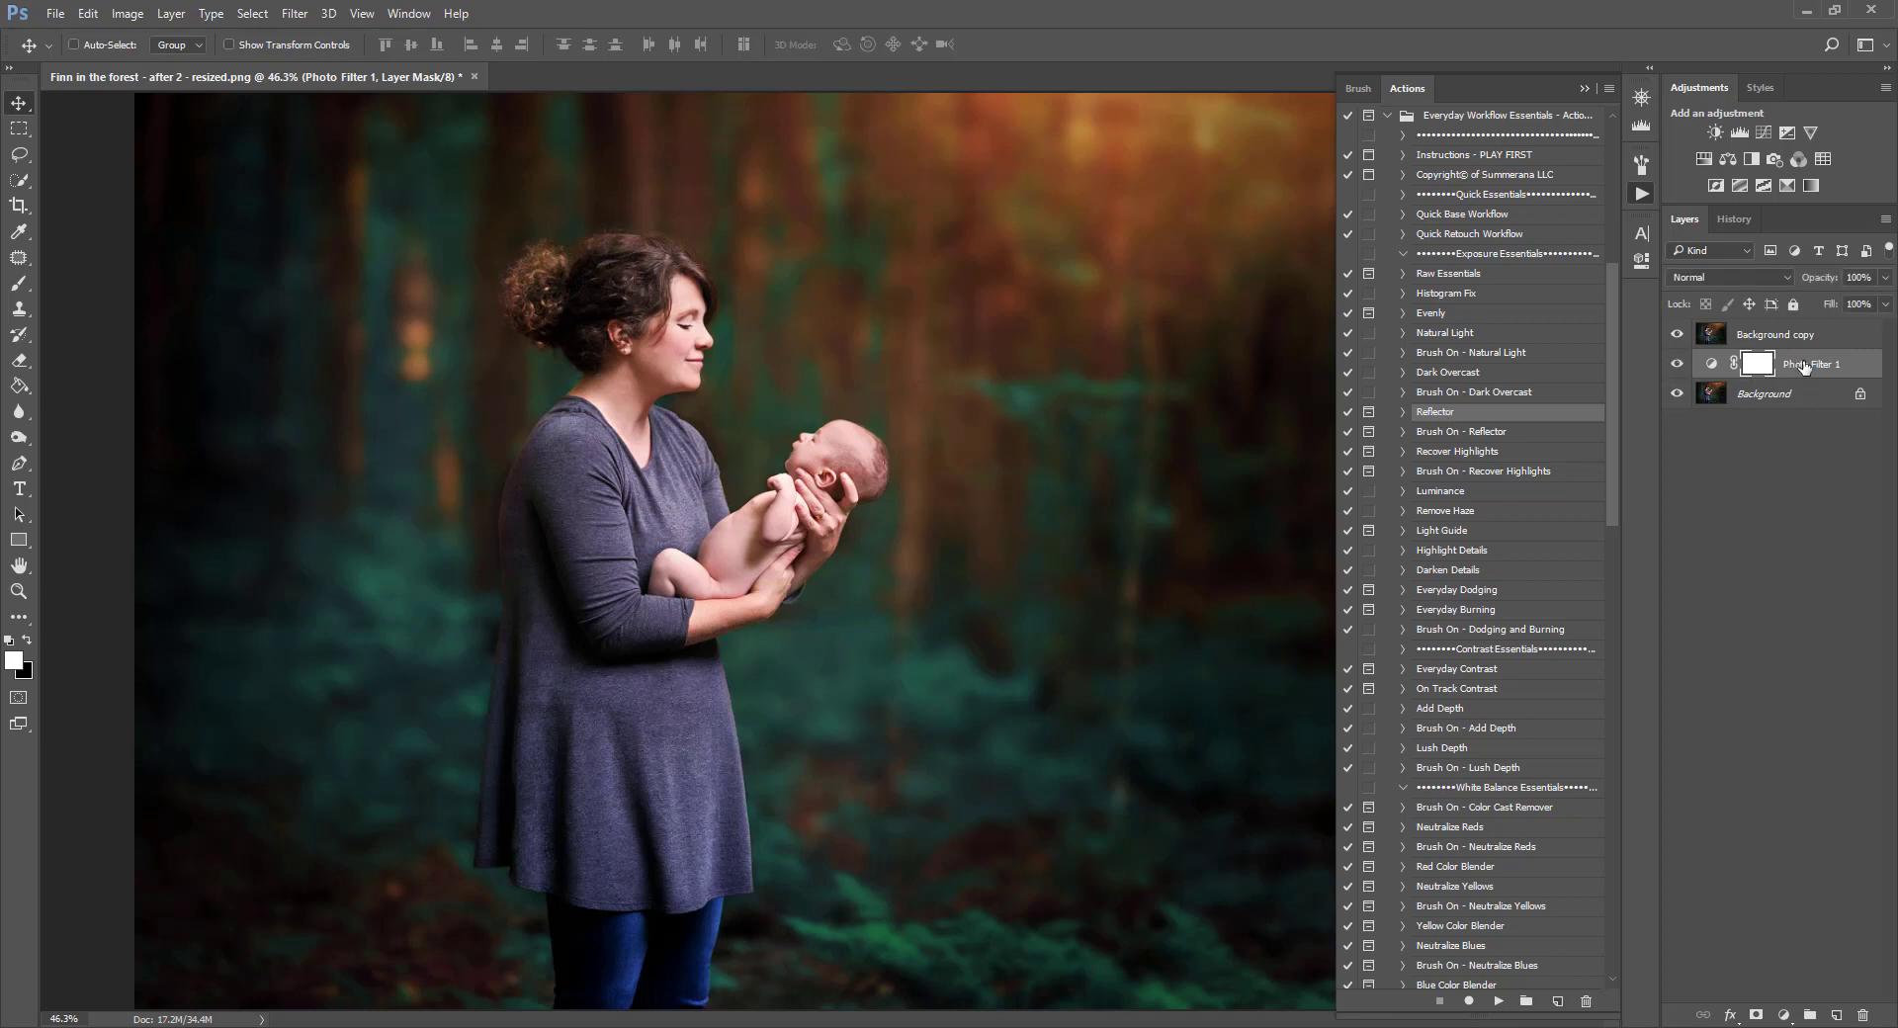
{"action": "left_click_drag", "start_coordinate": [1815, 341], "coordinate": [1863, 1017]}
- Play the Reflector action, continuing past its snapshot note, and set the Reflector layer's opacity to 15%
{"action": "left_click", "coordinate": [1402, 412]}
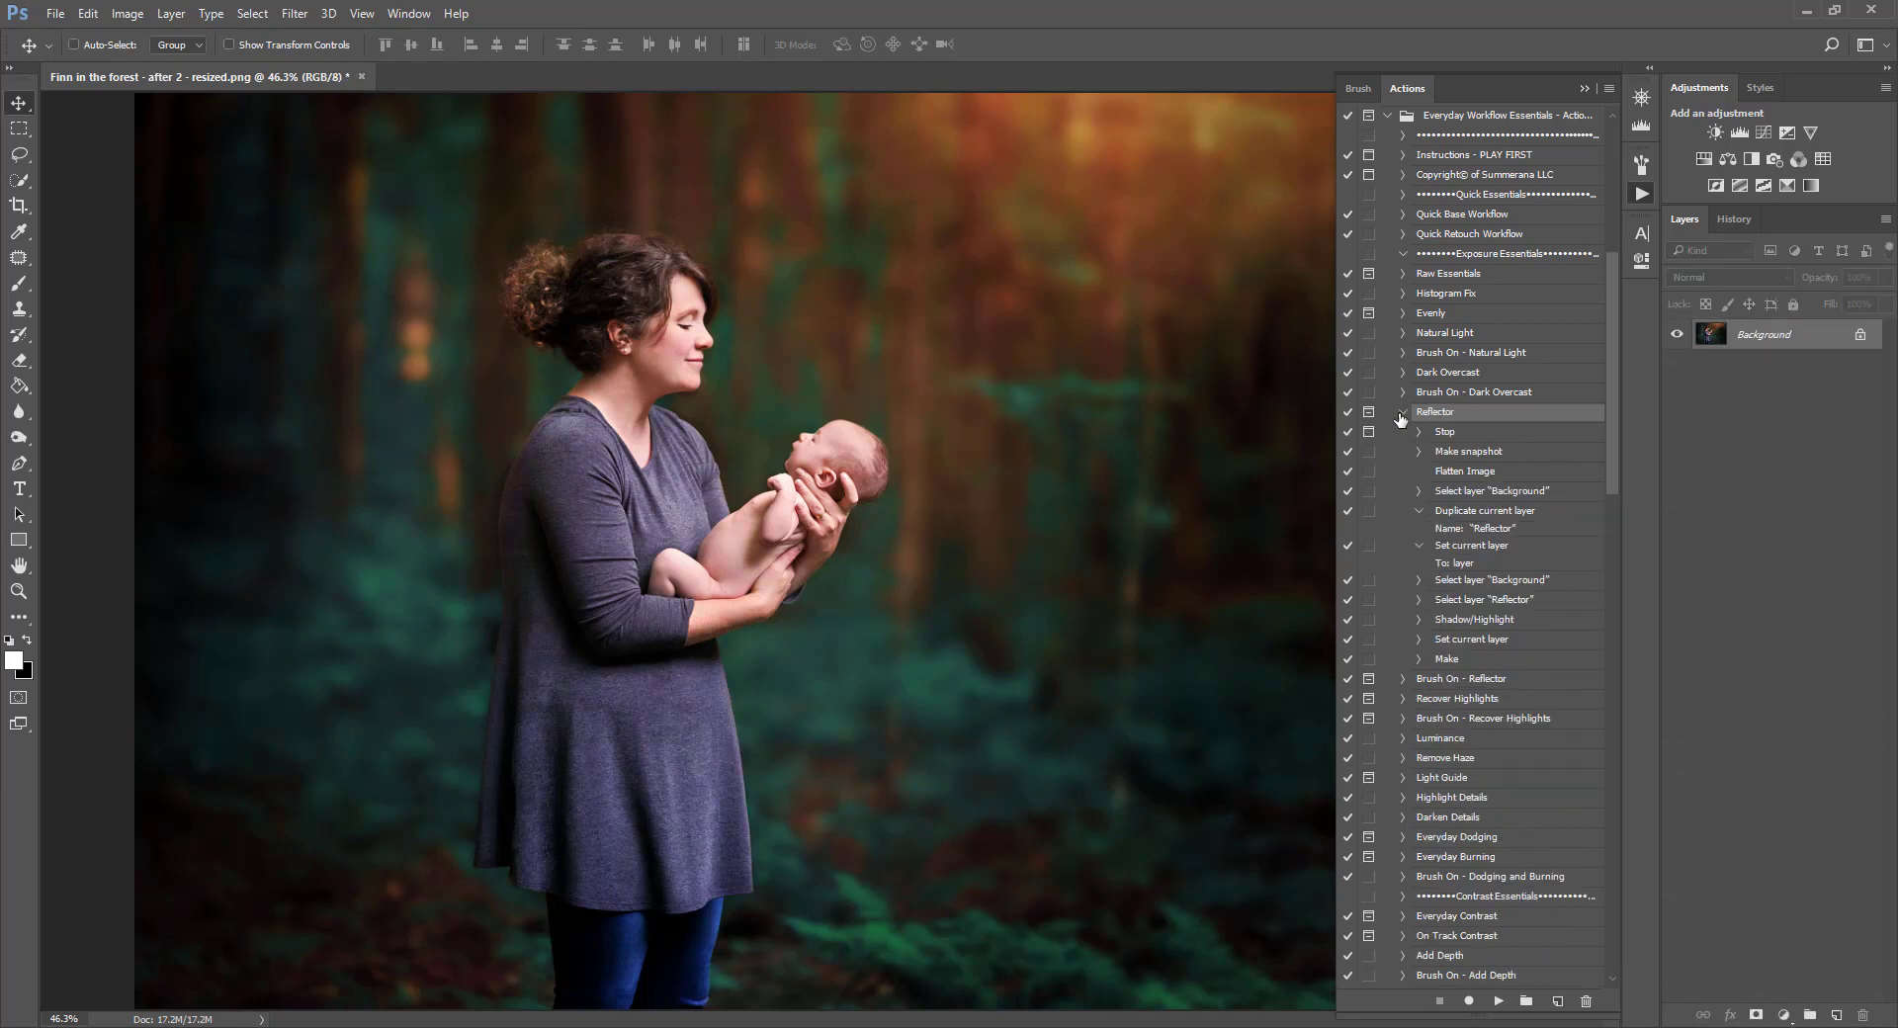
{"action": "left_click", "coordinate": [1403, 413]}
{"action": "left_click", "coordinate": [1499, 1001]}
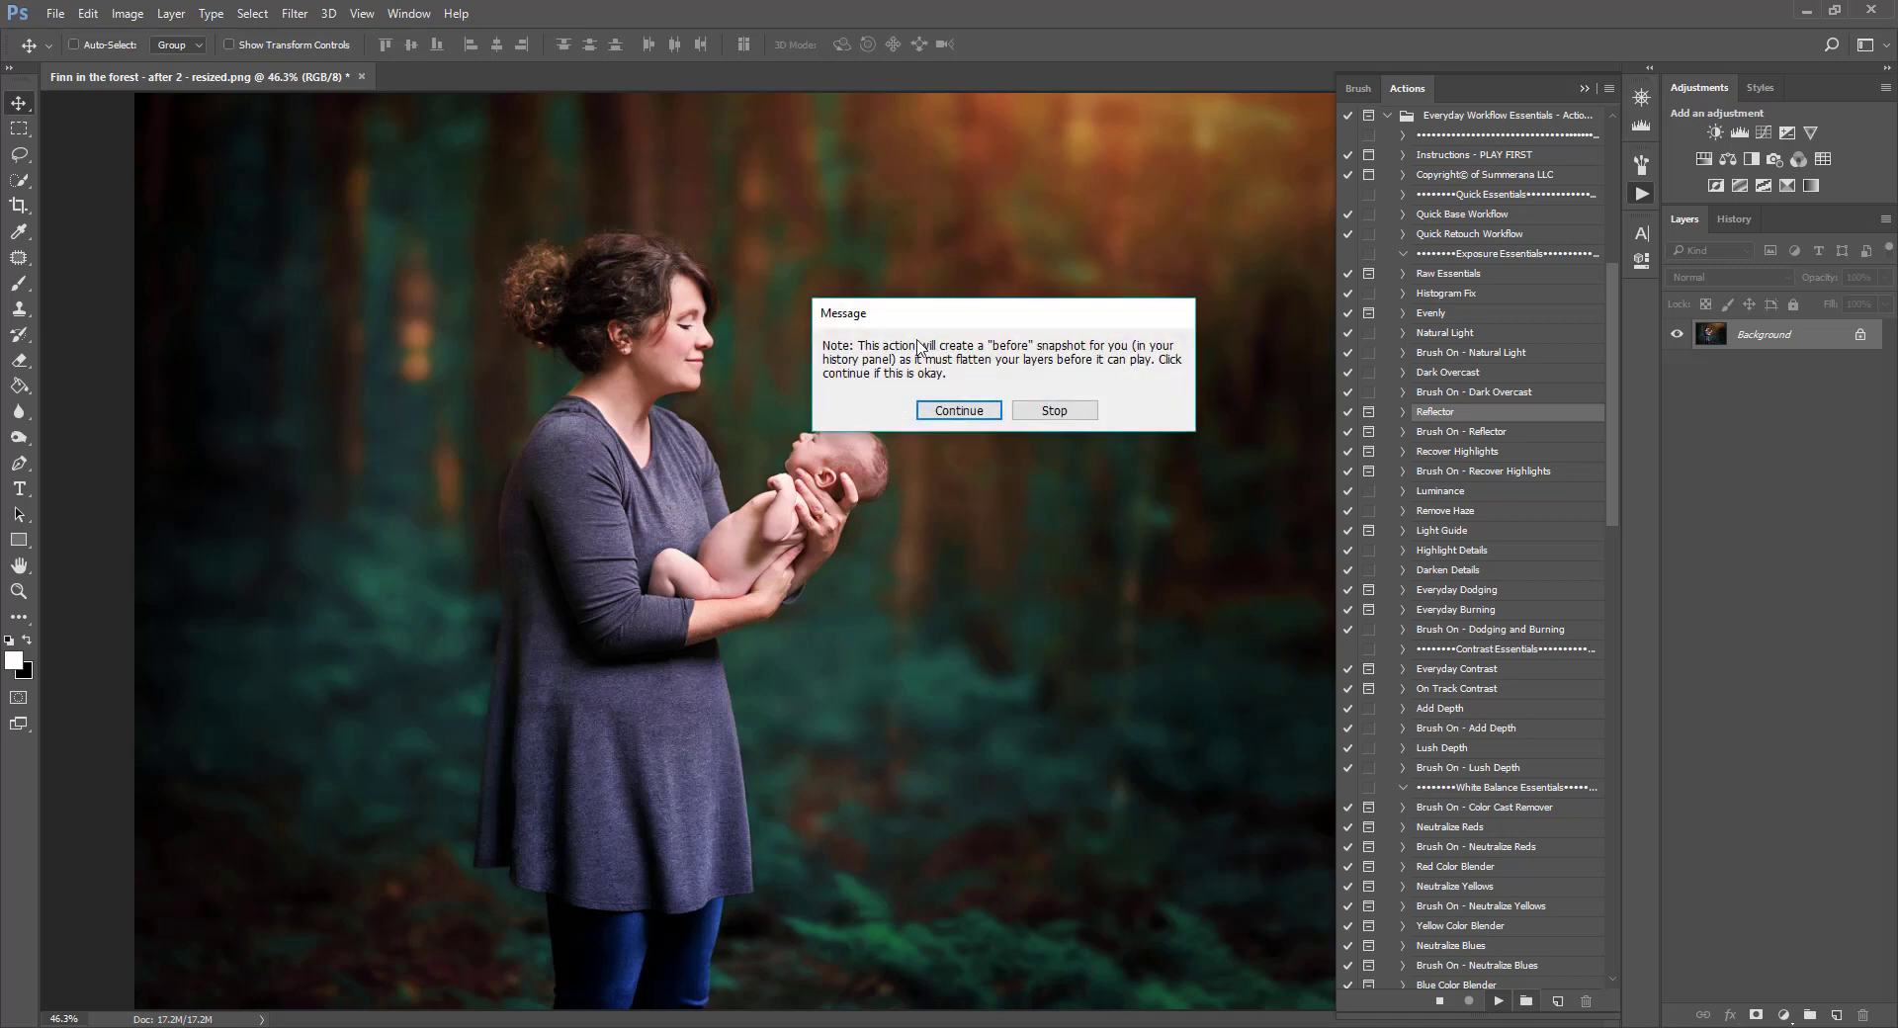
{"action": "left_click", "coordinate": [957, 412]}
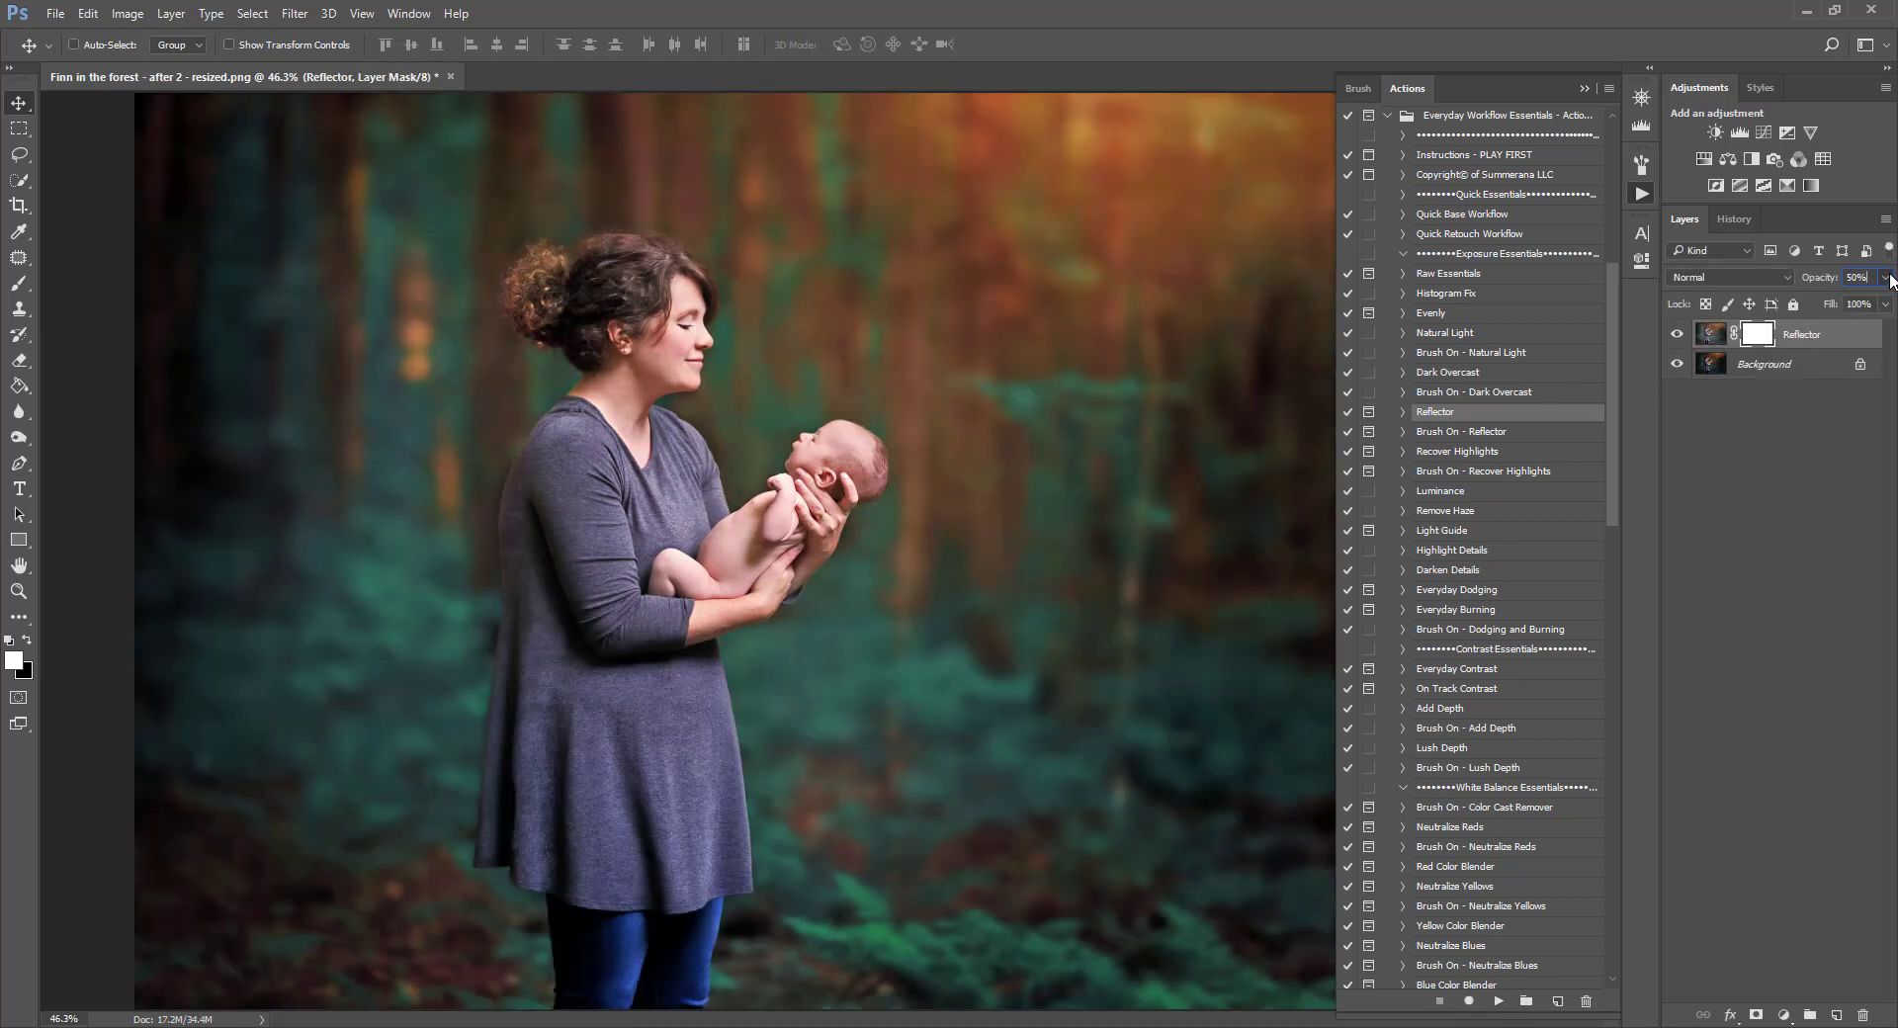
{"action": "left_click_drag", "start_coordinate": [1794, 301], "coordinate": [1806, 306]}
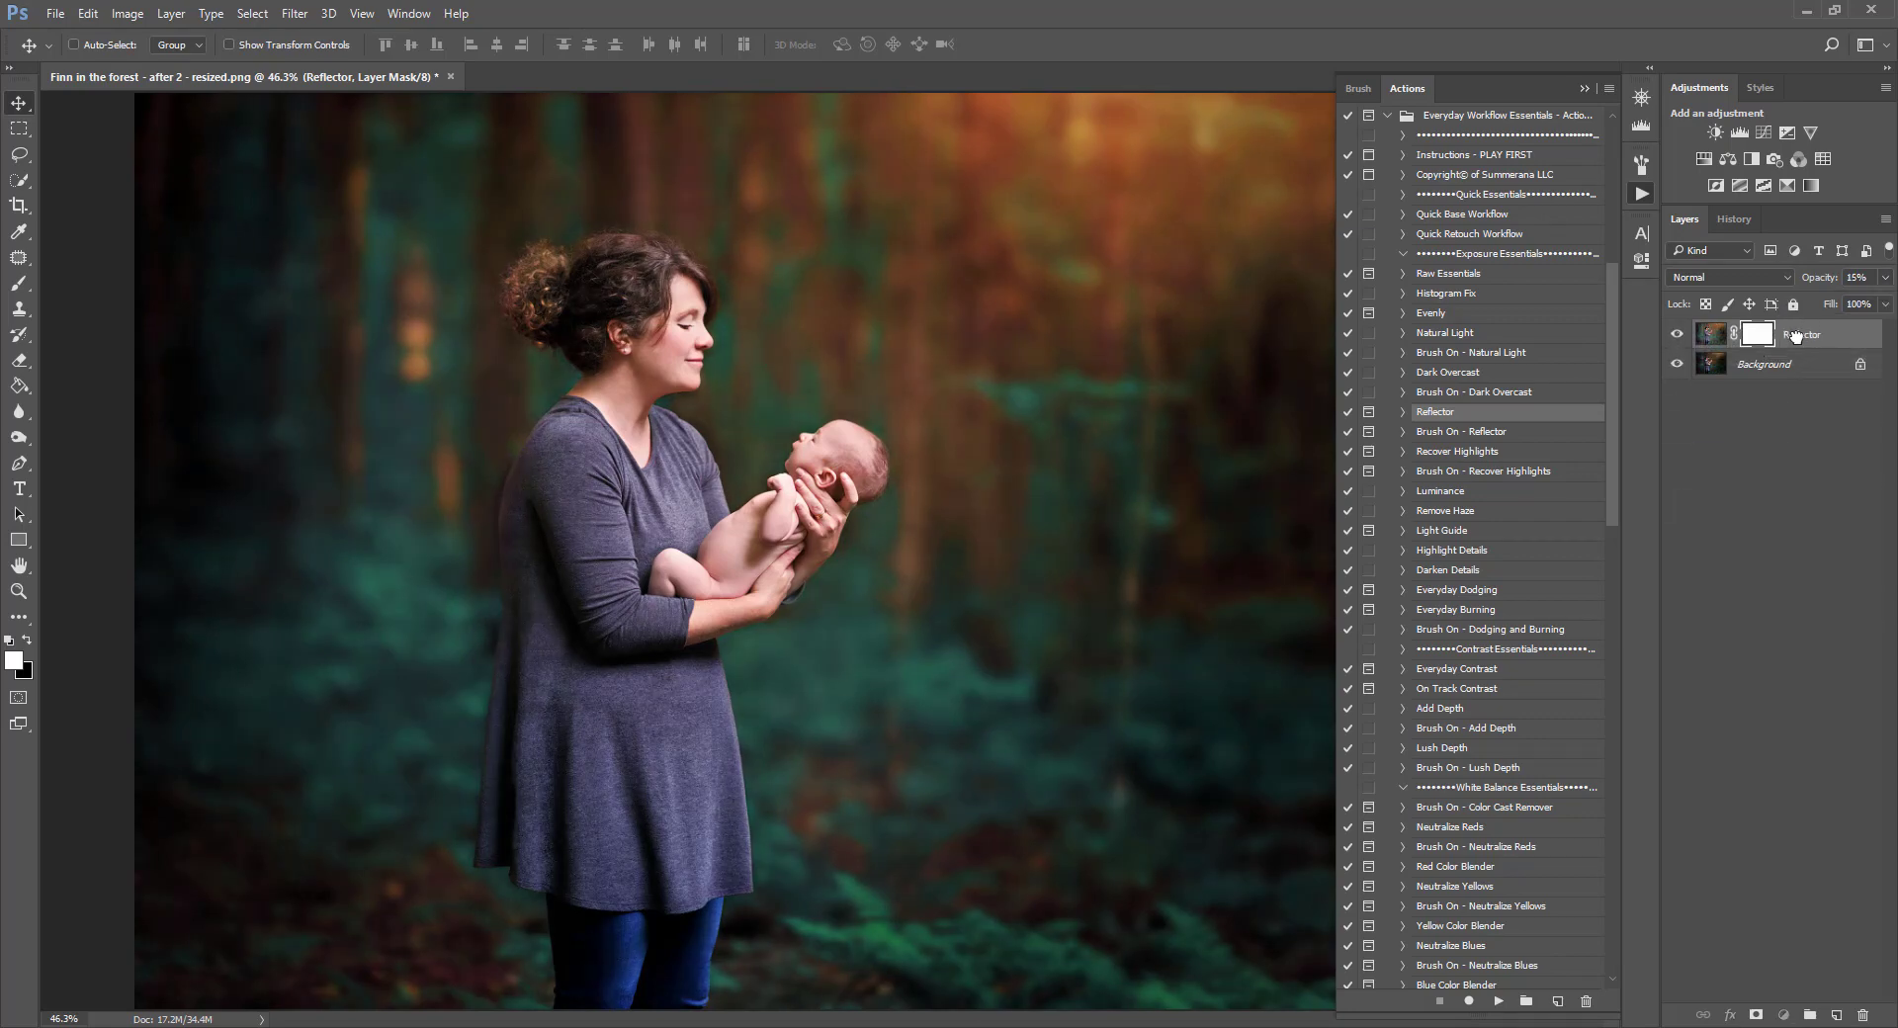
- Switch between Snapshot 1 and the original file state in the document history to compare them
{"action": "left_click", "coordinate": [1734, 216]}
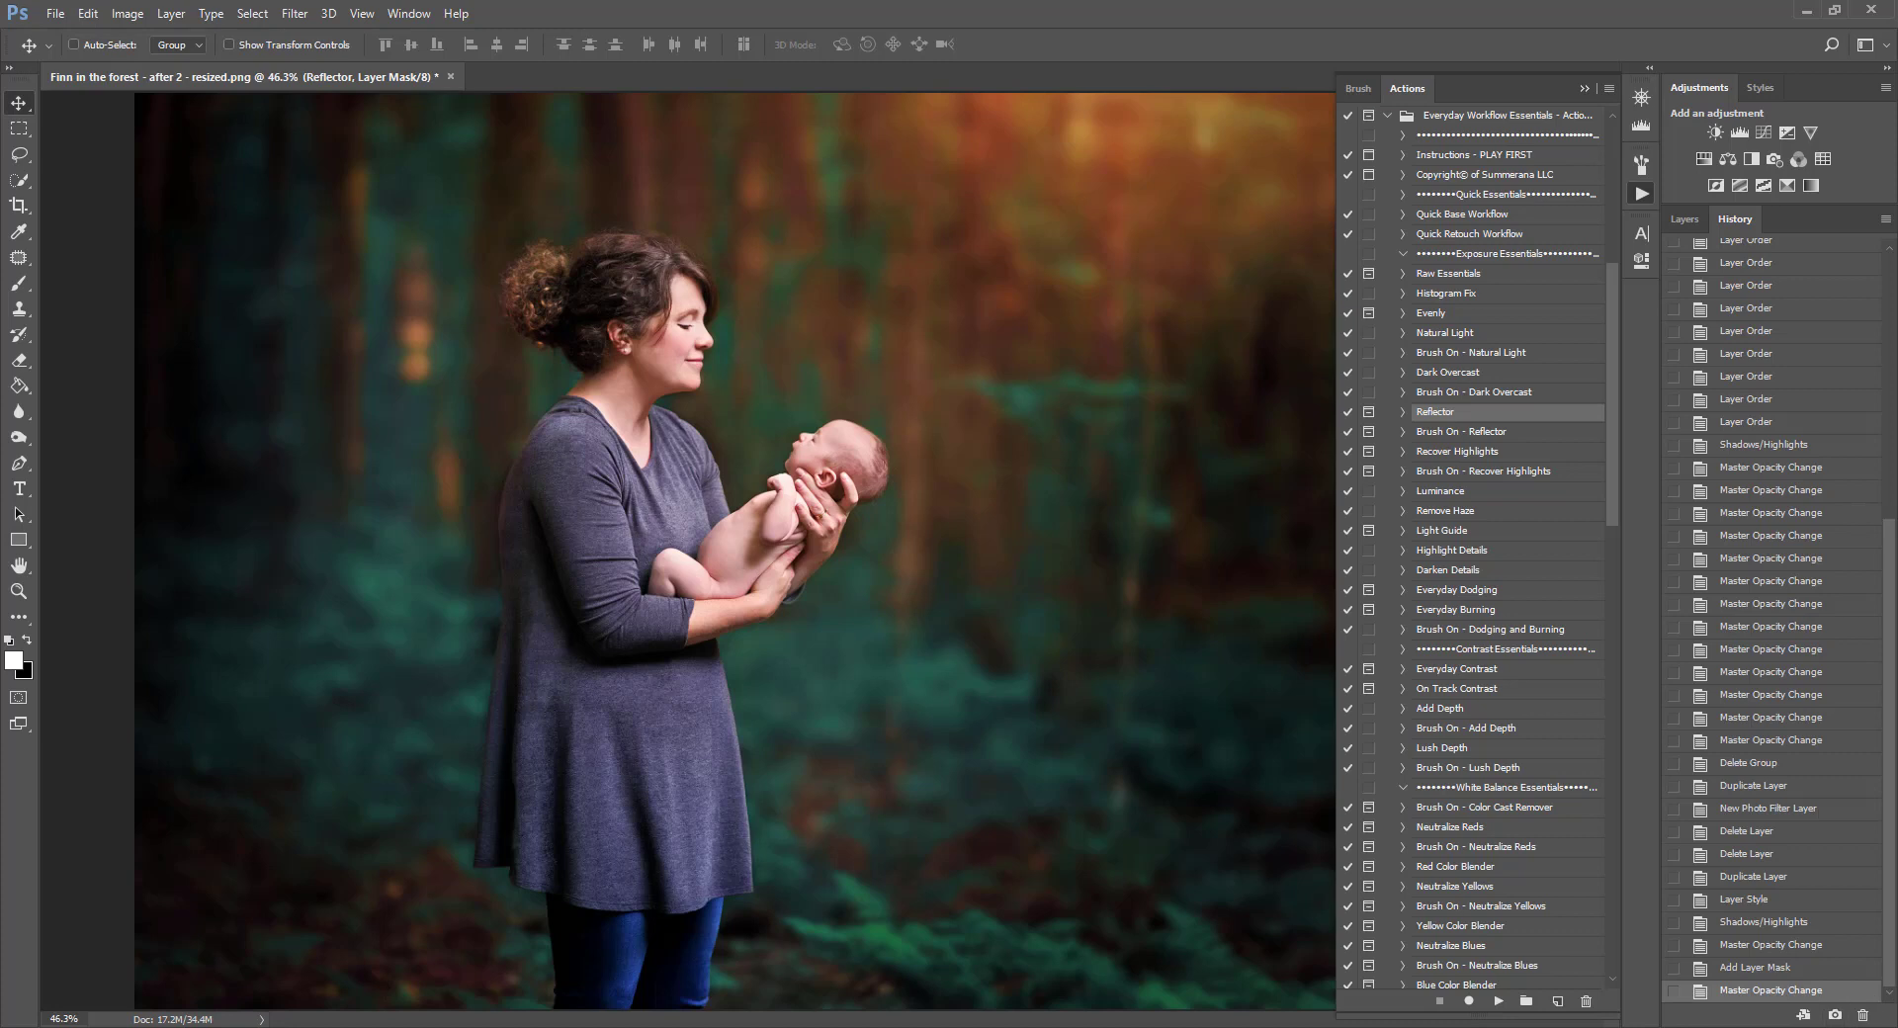
{"action": "scroll", "coordinate": [1854, 601], "scroll_direction": "up", "scroll_amount": 15}
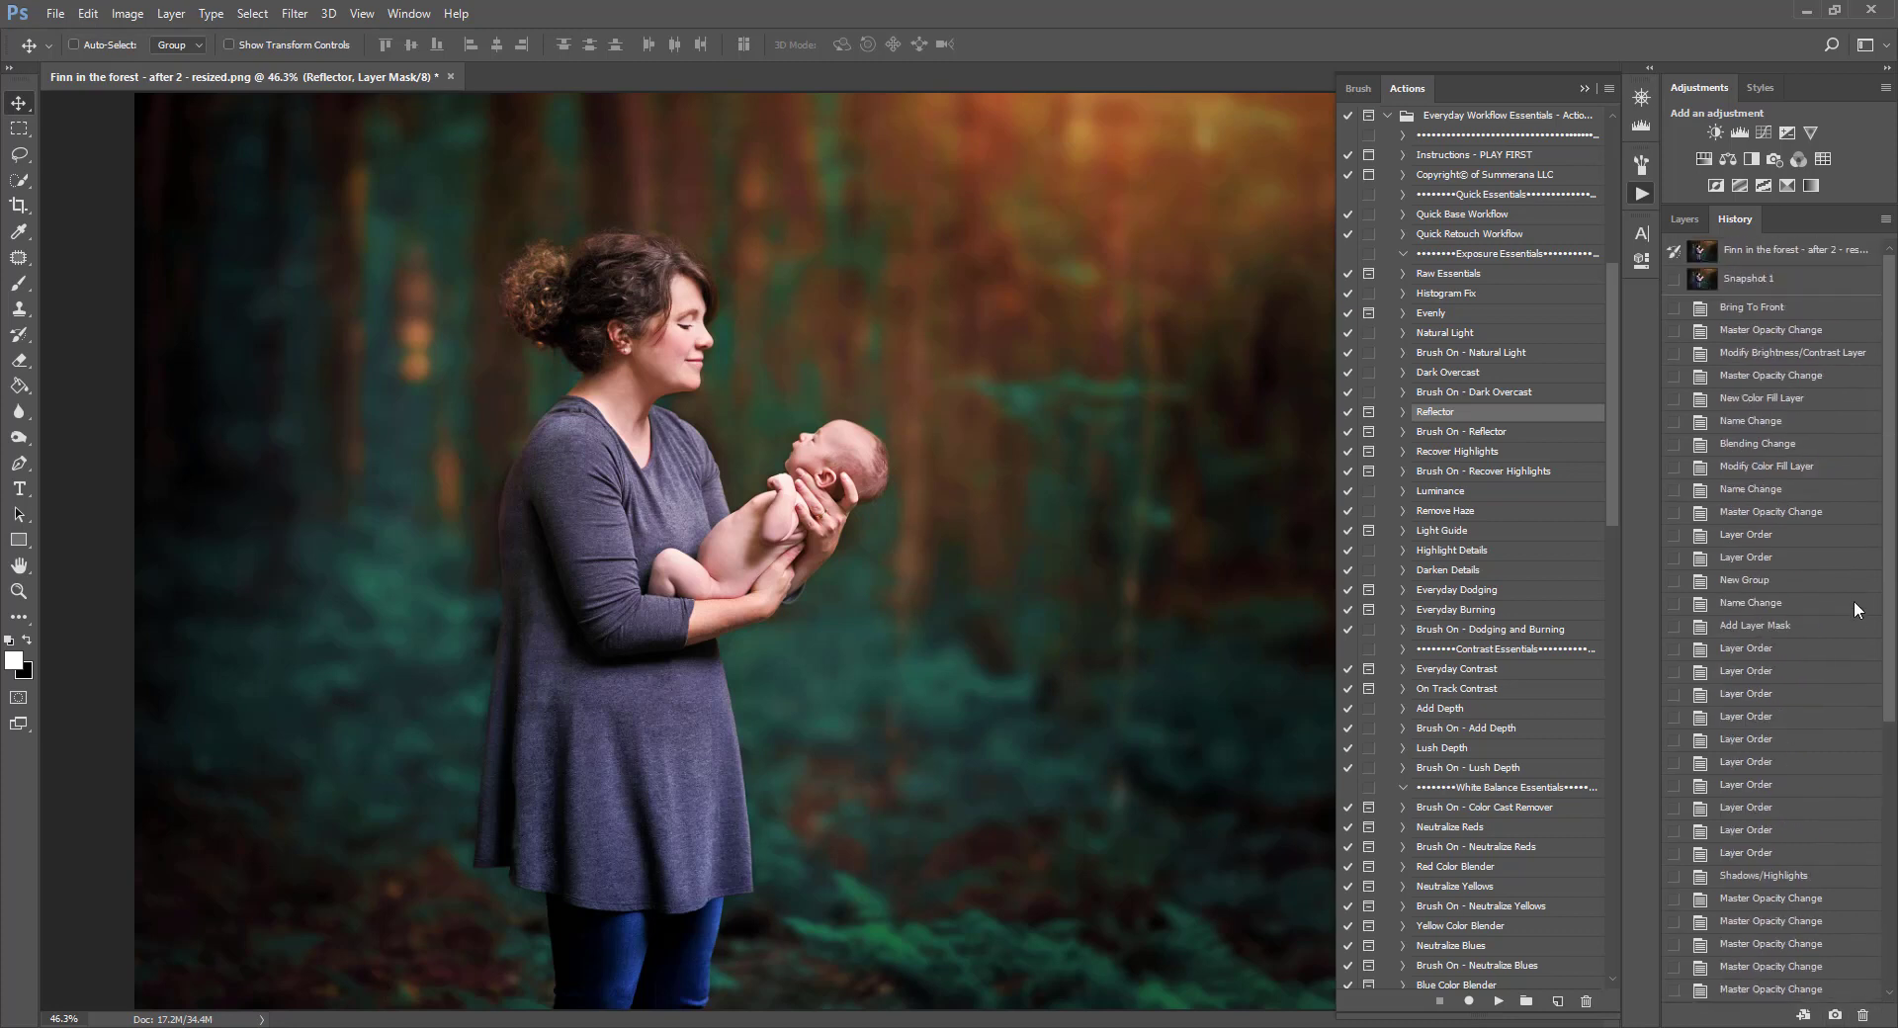
{"action": "left_click", "coordinate": [1755, 283]}
{"action": "left_click", "coordinate": [1747, 259]}
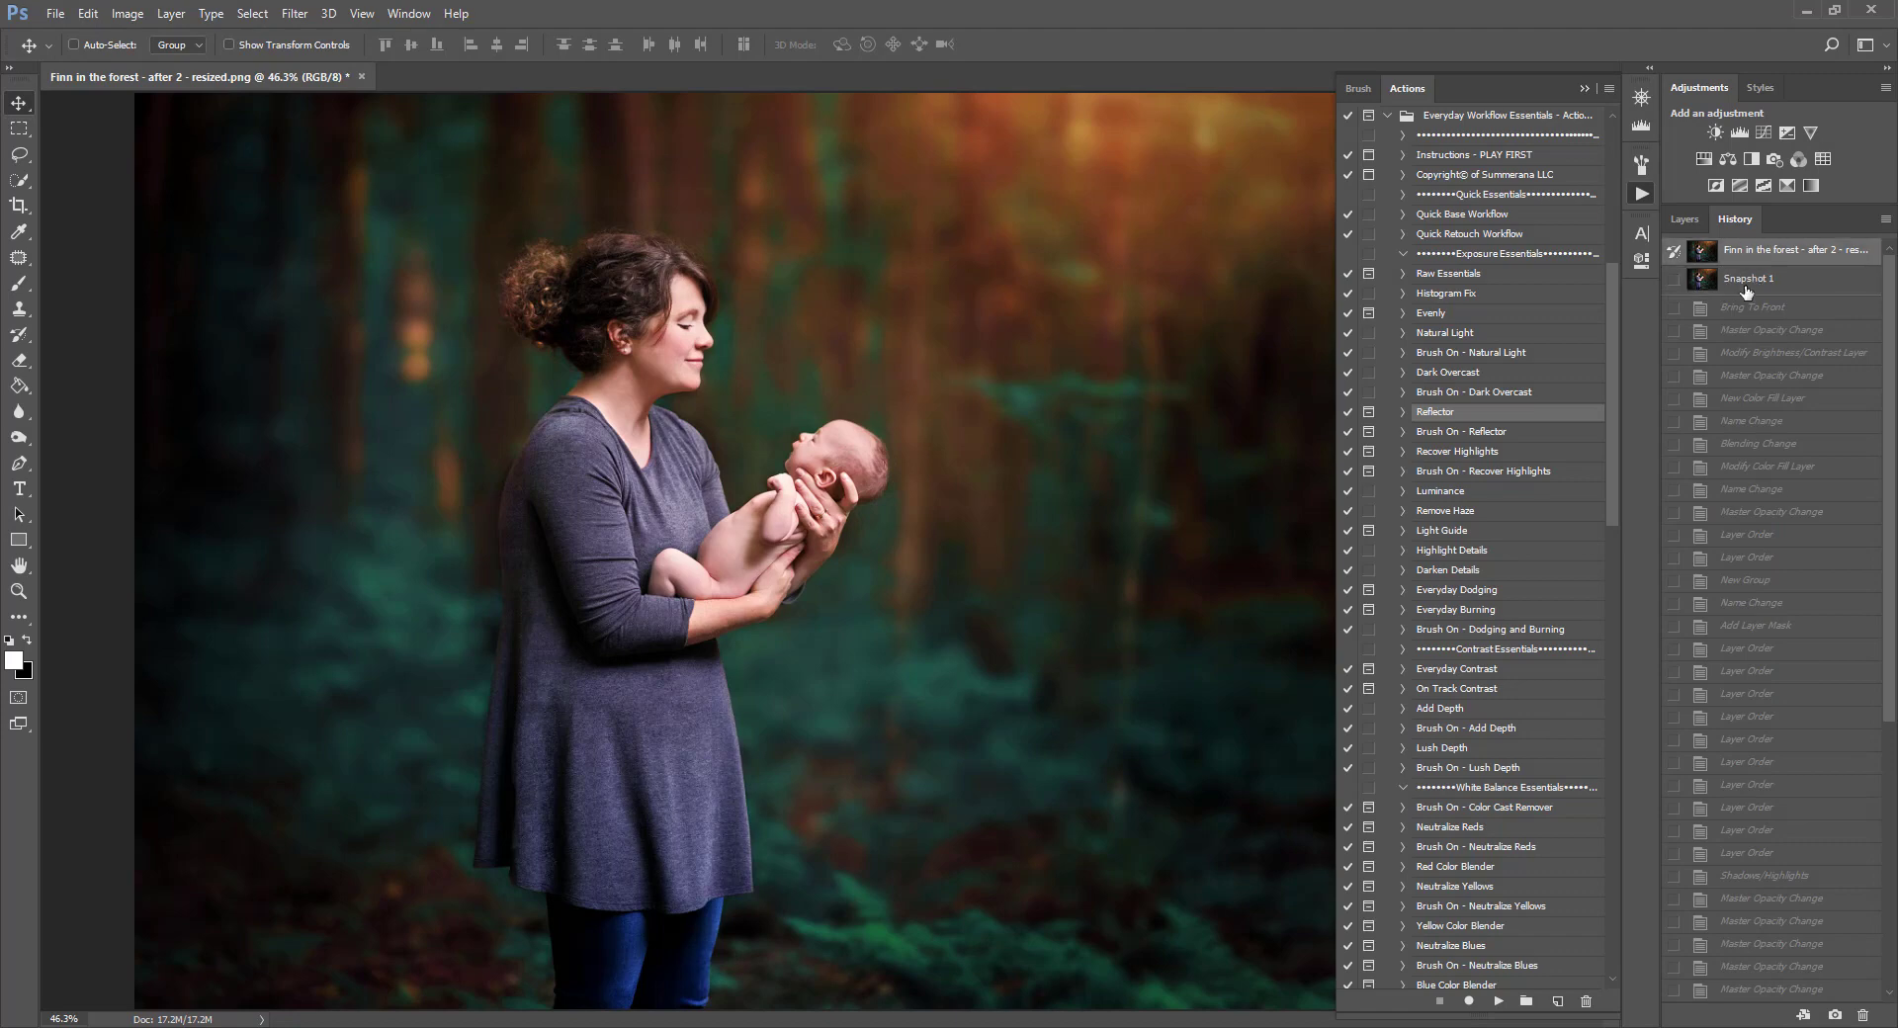
{"action": "left_click", "coordinate": [1750, 287]}
{"action": "left_click", "coordinate": [1747, 255]}
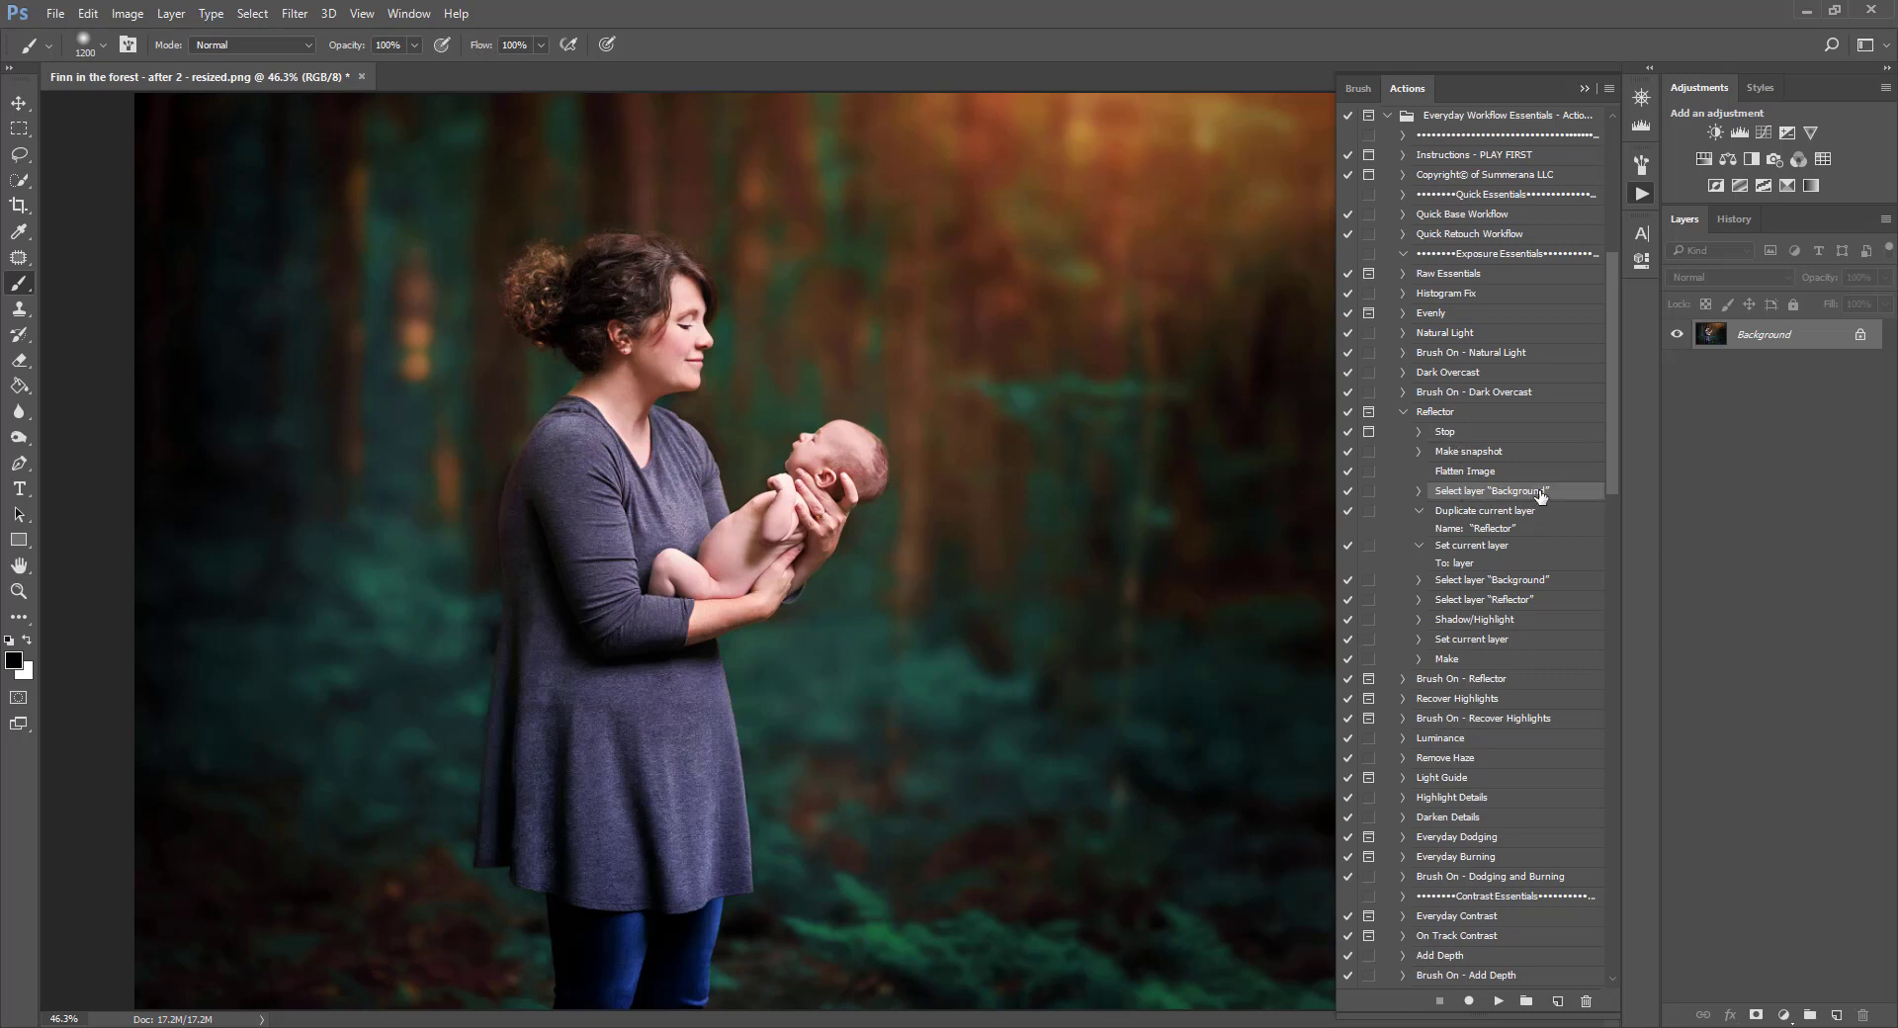
- Play the Reflector action, check its effect by toggling the resulting layer, and set that layer's opacity to 15%
{"action": "left_click", "coordinate": [1483, 511]}
{"action": "left_click", "coordinate": [1479, 493]}
{"action": "left_click", "coordinate": [1497, 1004]}
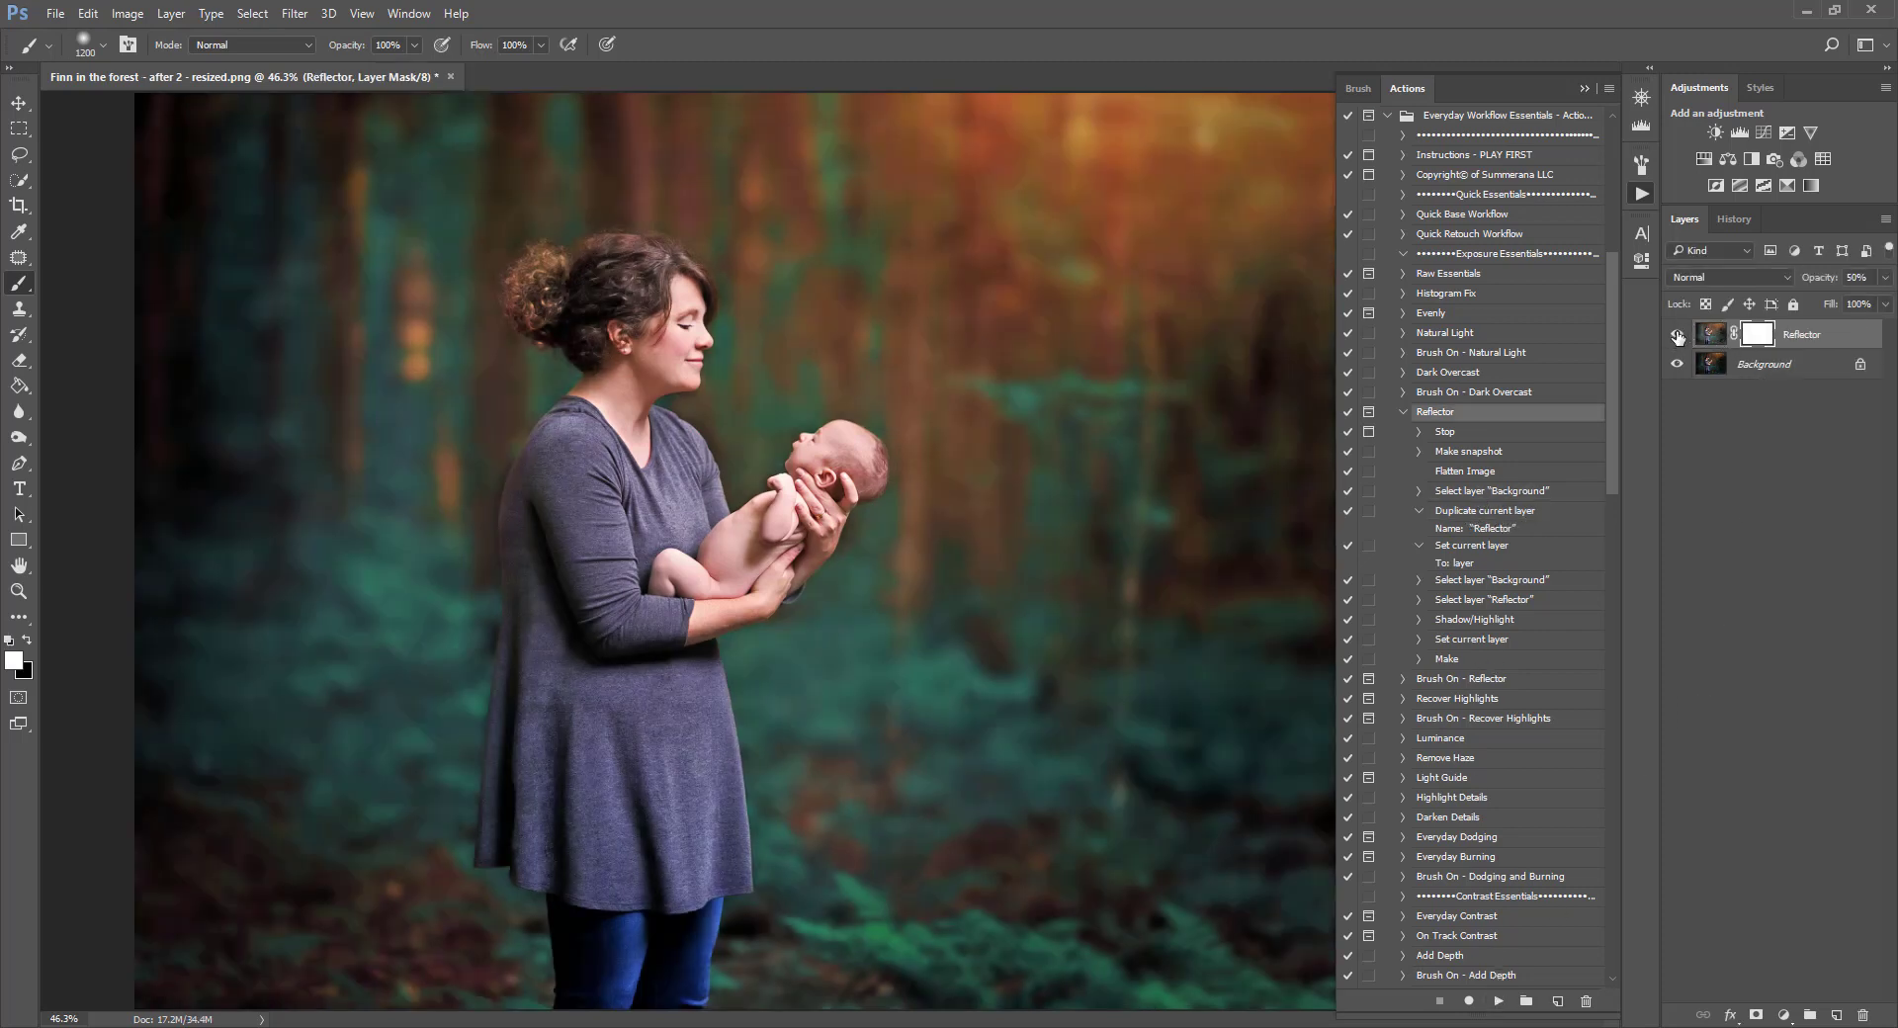
{"action": "left_click", "coordinate": [1678, 337]}
{"action": "left_click", "coordinate": [1678, 337]}
{"action": "left_click", "coordinate": [1884, 278]}
{"action": "left_click_drag", "start_coordinate": [1829, 296], "coordinate": [1797, 307]}
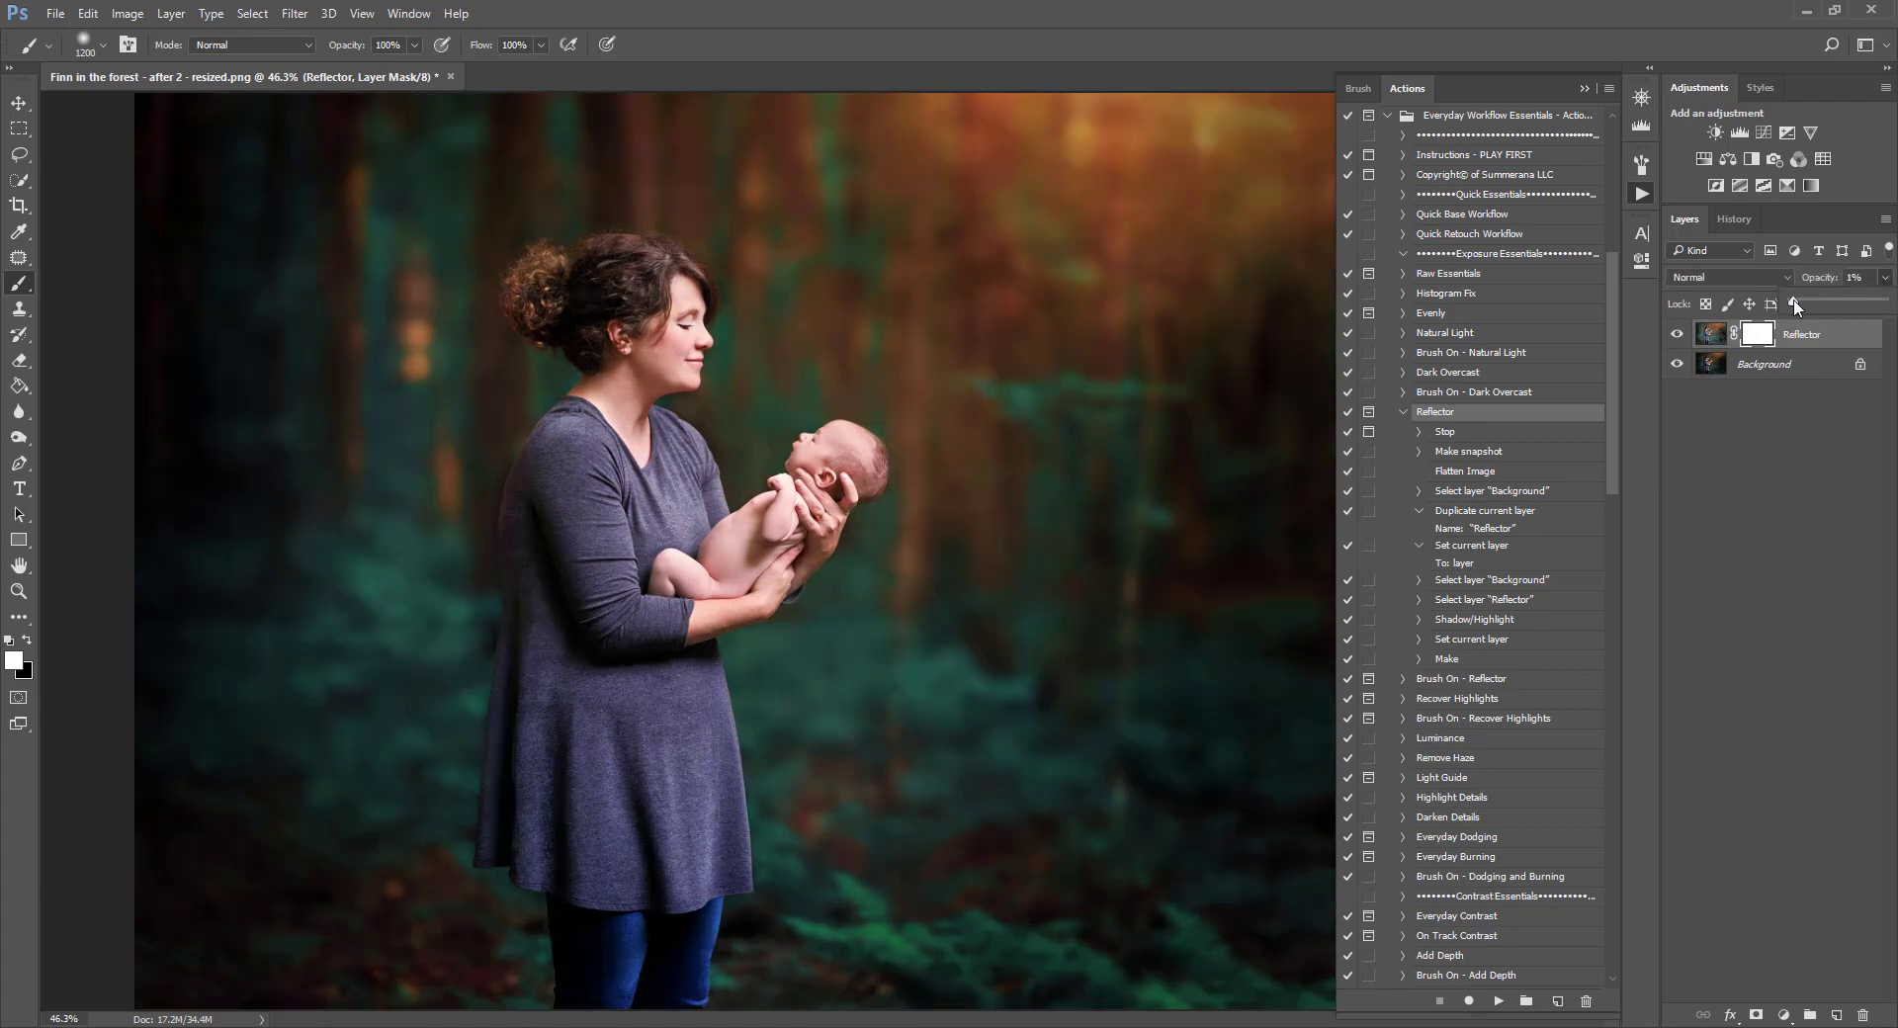
{"action": "left_click", "coordinate": [1845, 343]}
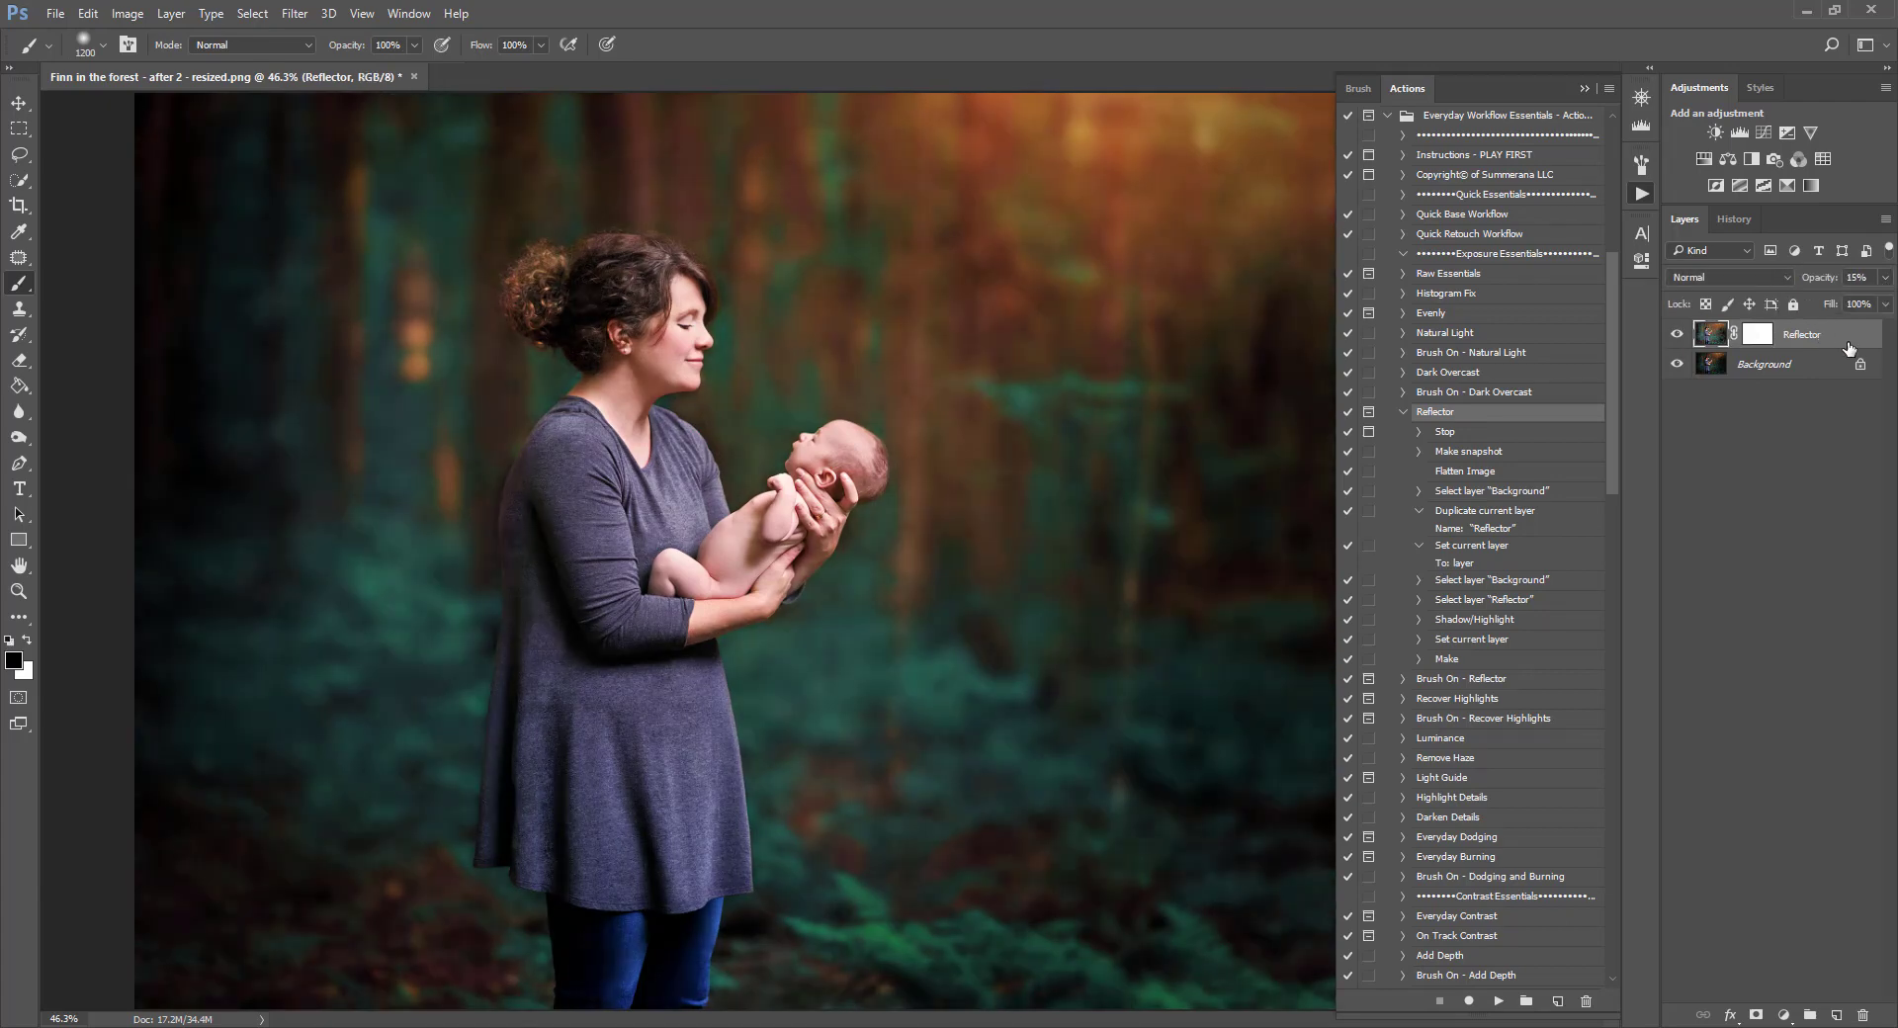
- Delete the Reflector layer and play the Luminance action on the Background
{"action": "left_click_drag", "start_coordinate": [1842, 342], "coordinate": [1863, 1015]}
{"action": "left_click", "coordinate": [1407, 412]}
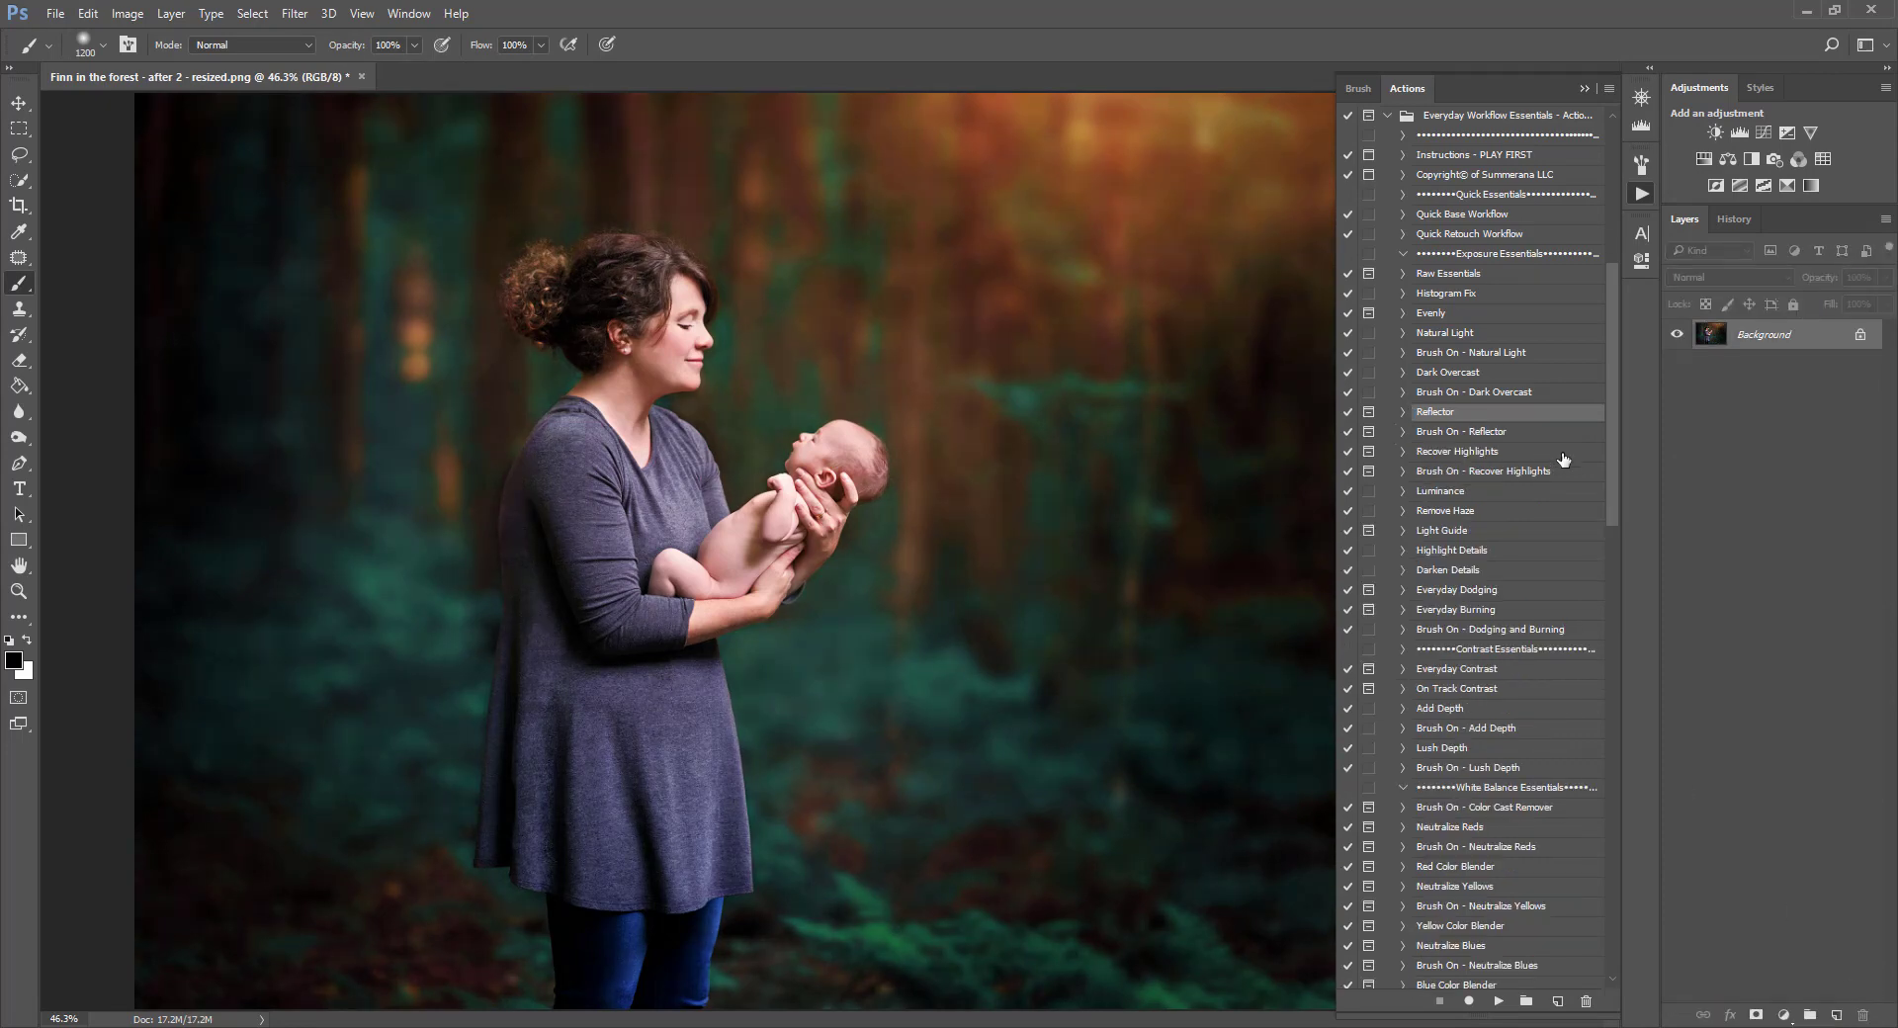
{"action": "left_click", "coordinate": [1464, 494]}
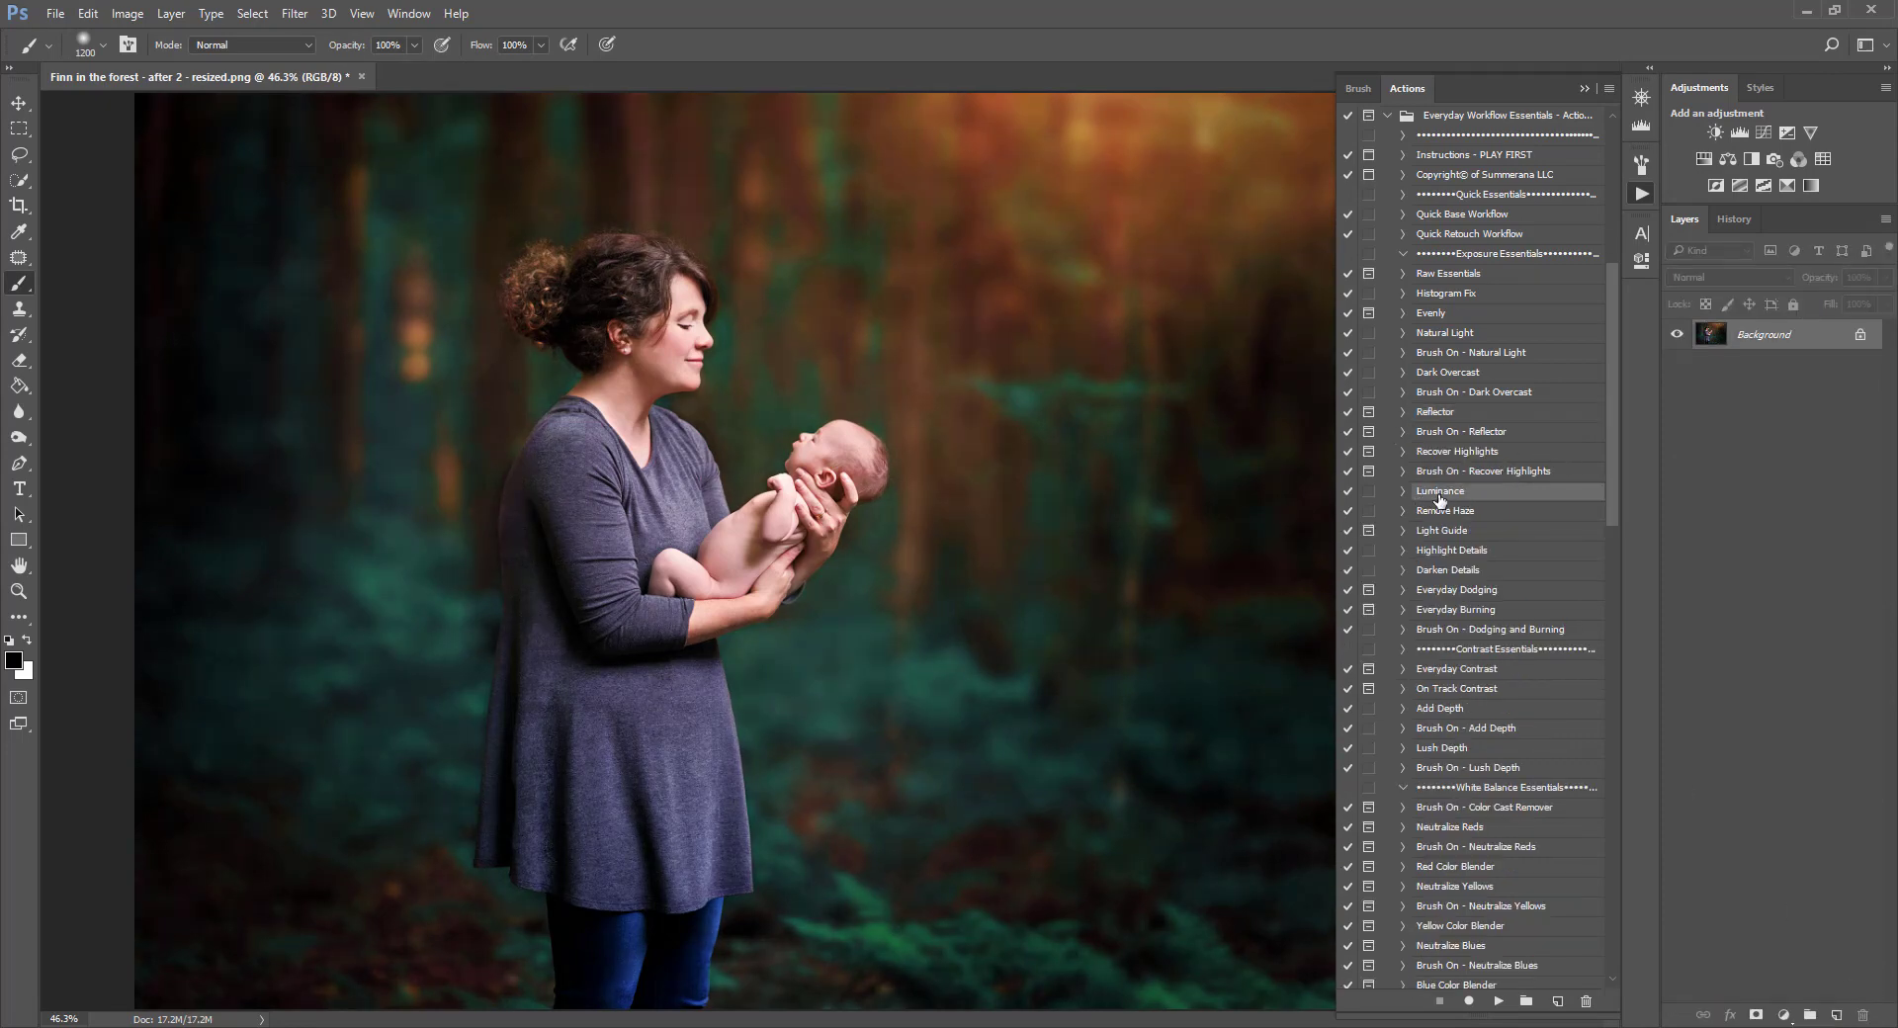
{"action": "left_click", "coordinate": [1499, 1002]}
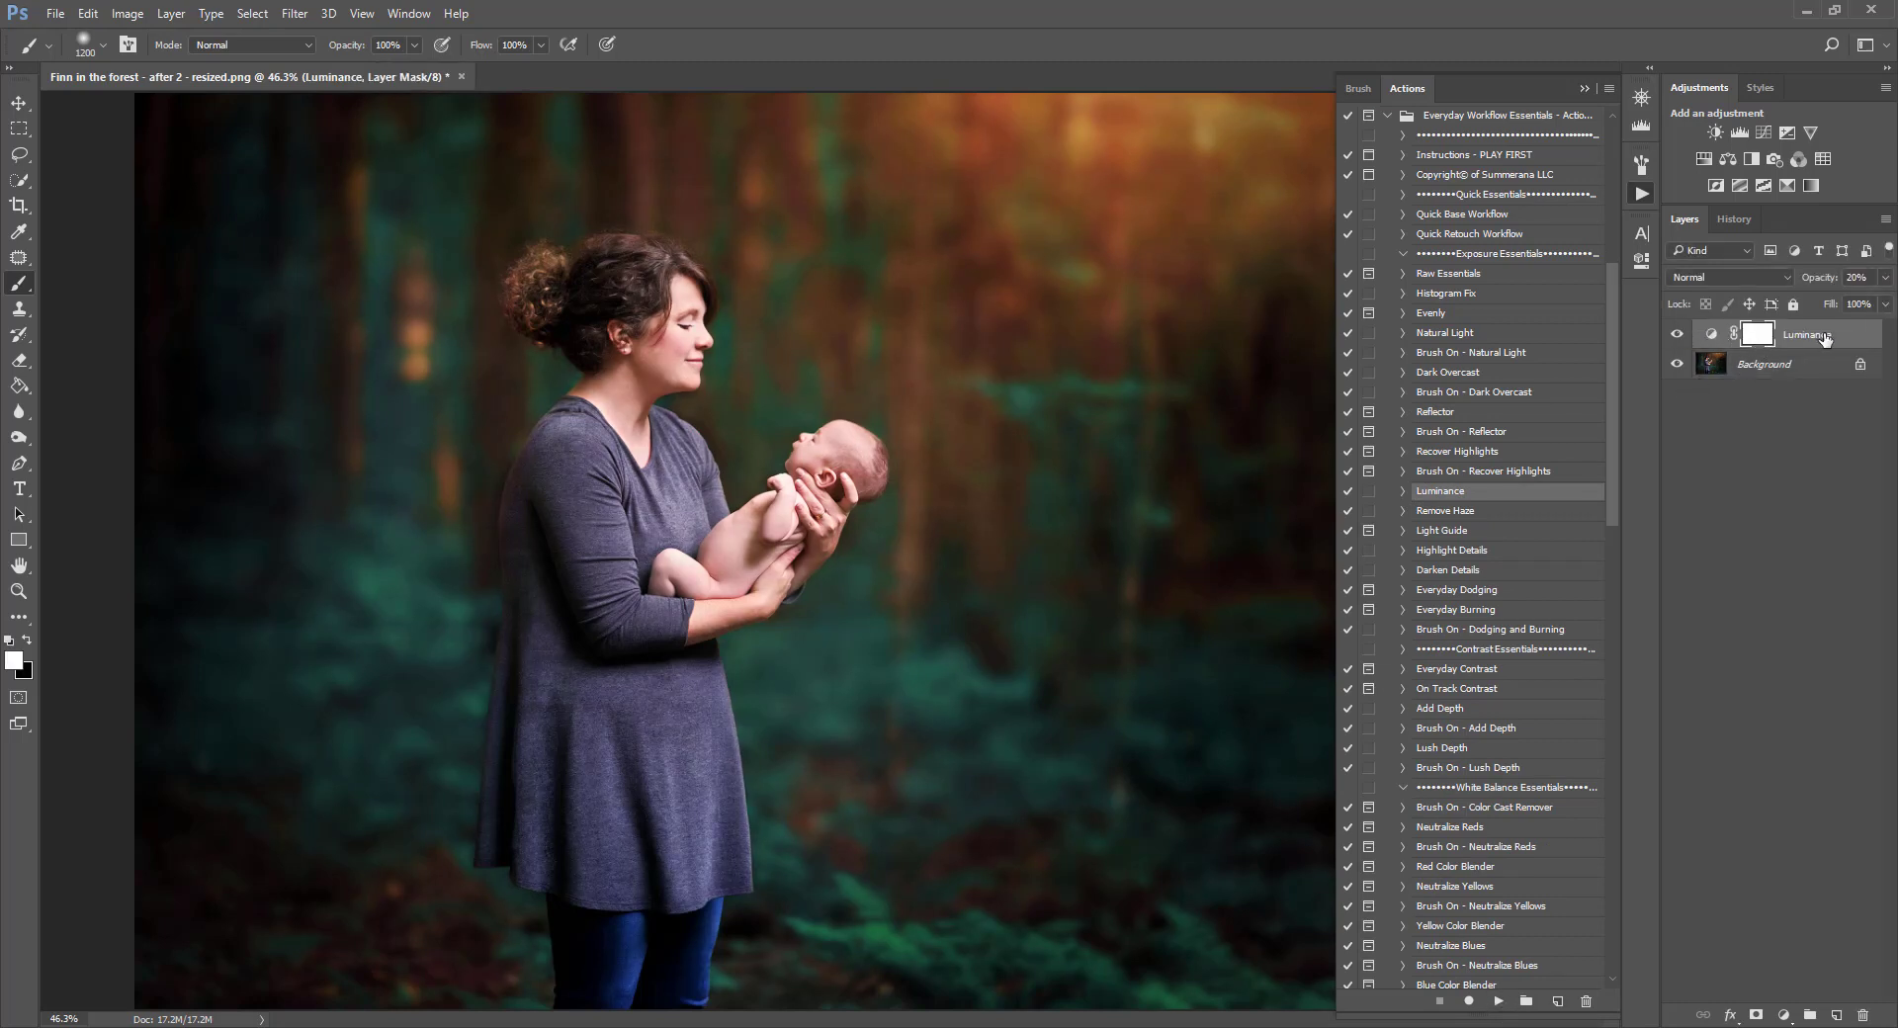
- Examine the Luminance layer's effect on the portrait and the recorded steps inside the Luminance action
{"action": "left_click", "coordinate": [1675, 337]}
{"action": "left_click", "coordinate": [1712, 335]}
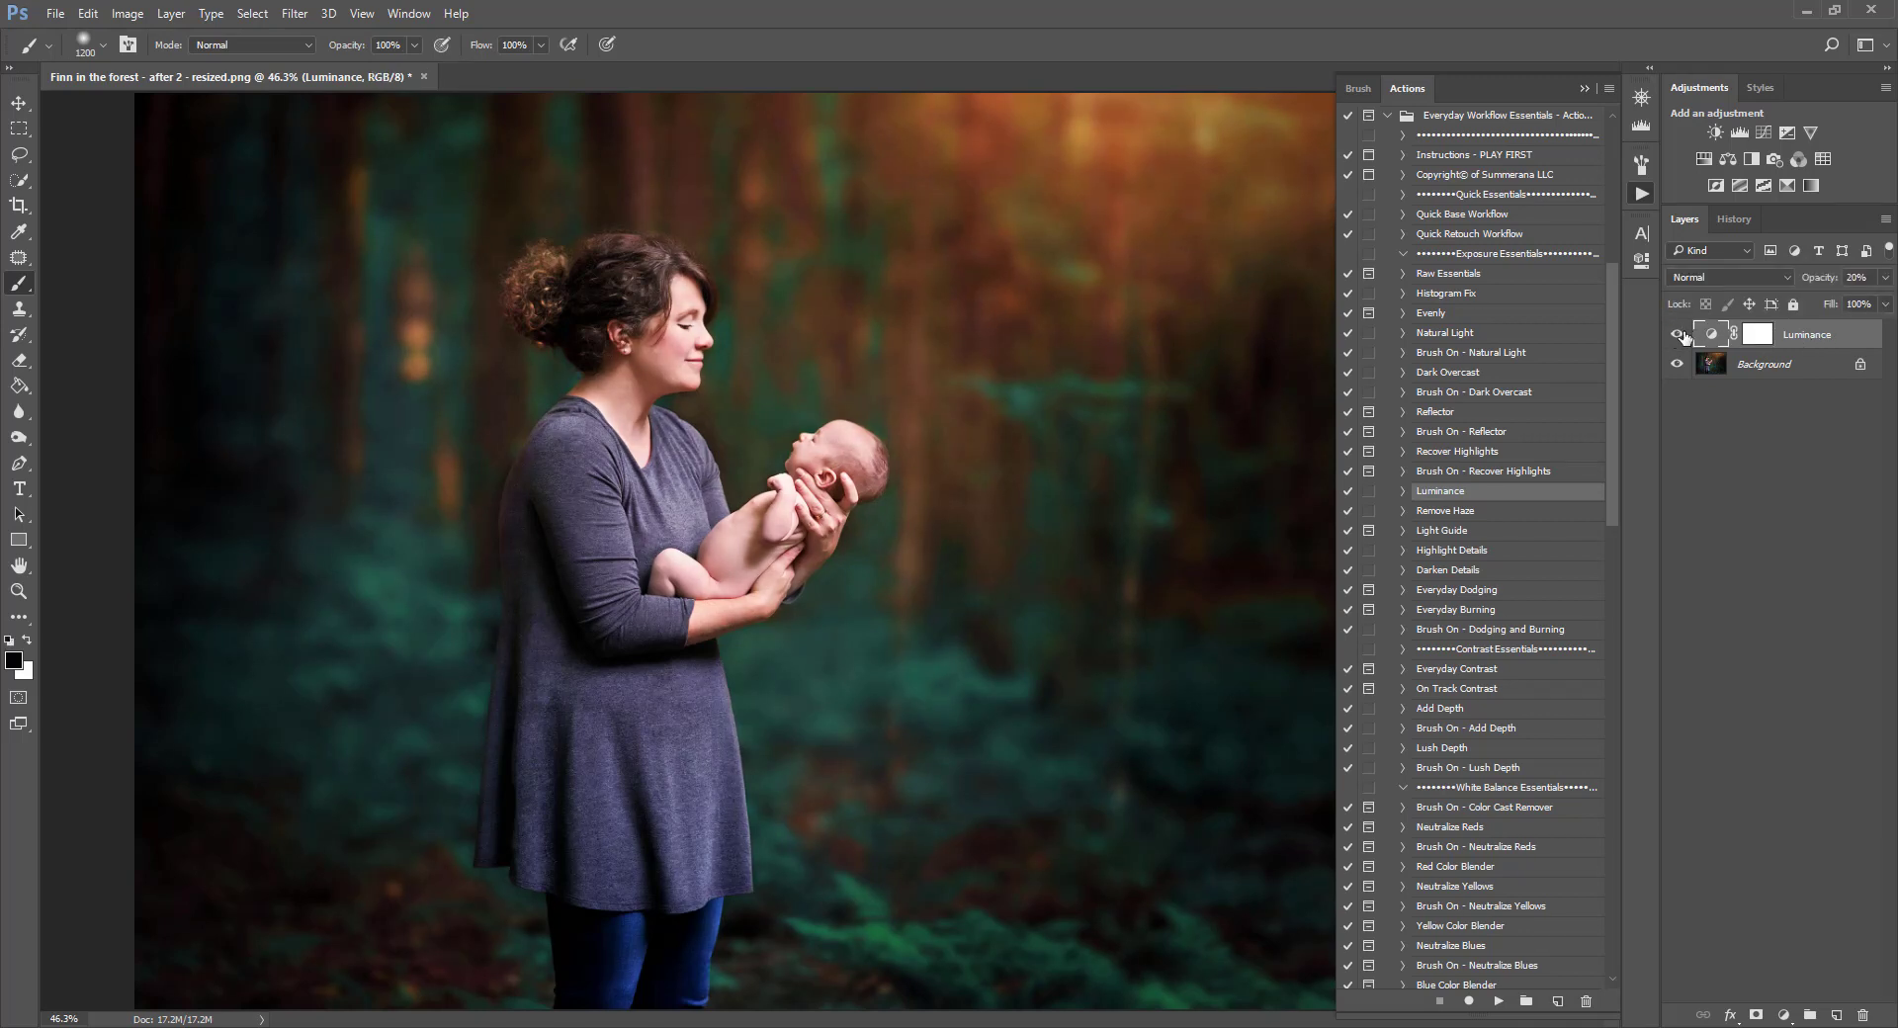
{"action": "left_click", "coordinate": [1403, 491]}
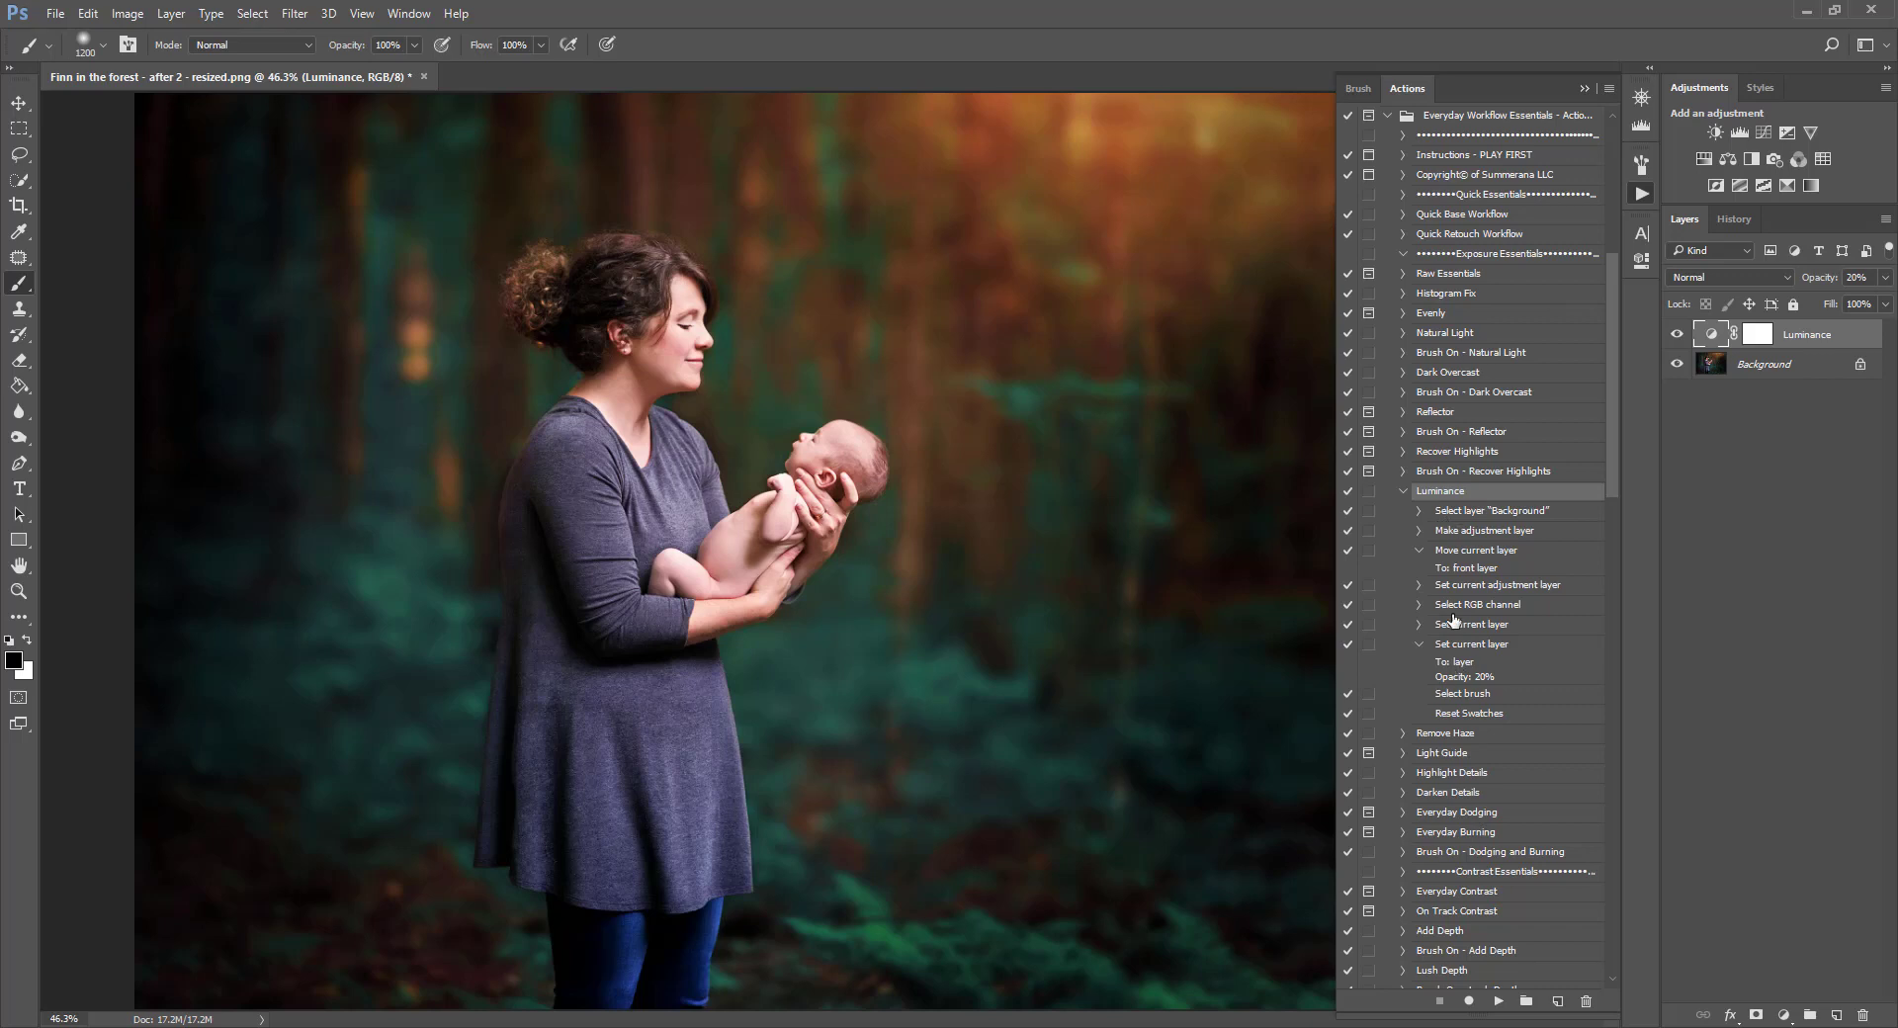
{"action": "left_click", "coordinate": [1403, 491]}
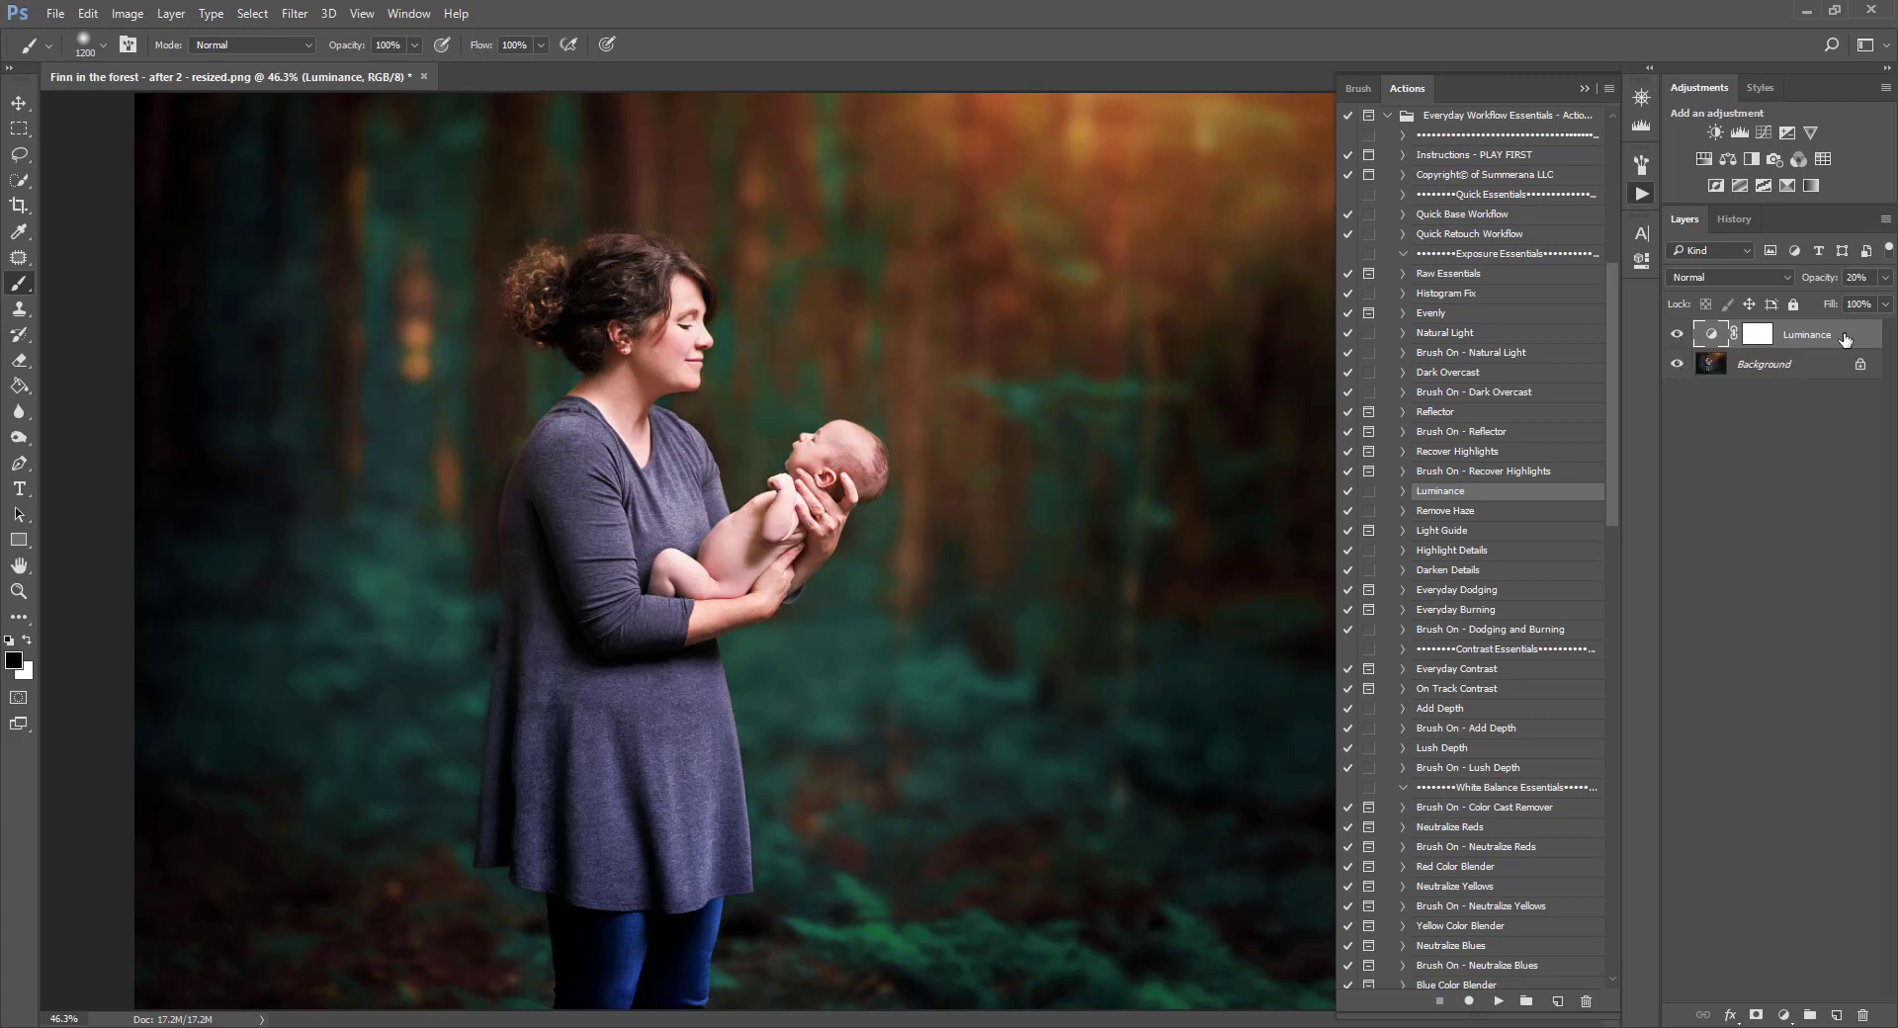
- Target the Luminance layer's mask and ready the Brush tool with black as the foreground color
{"action": "left_click", "coordinate": [1759, 335]}
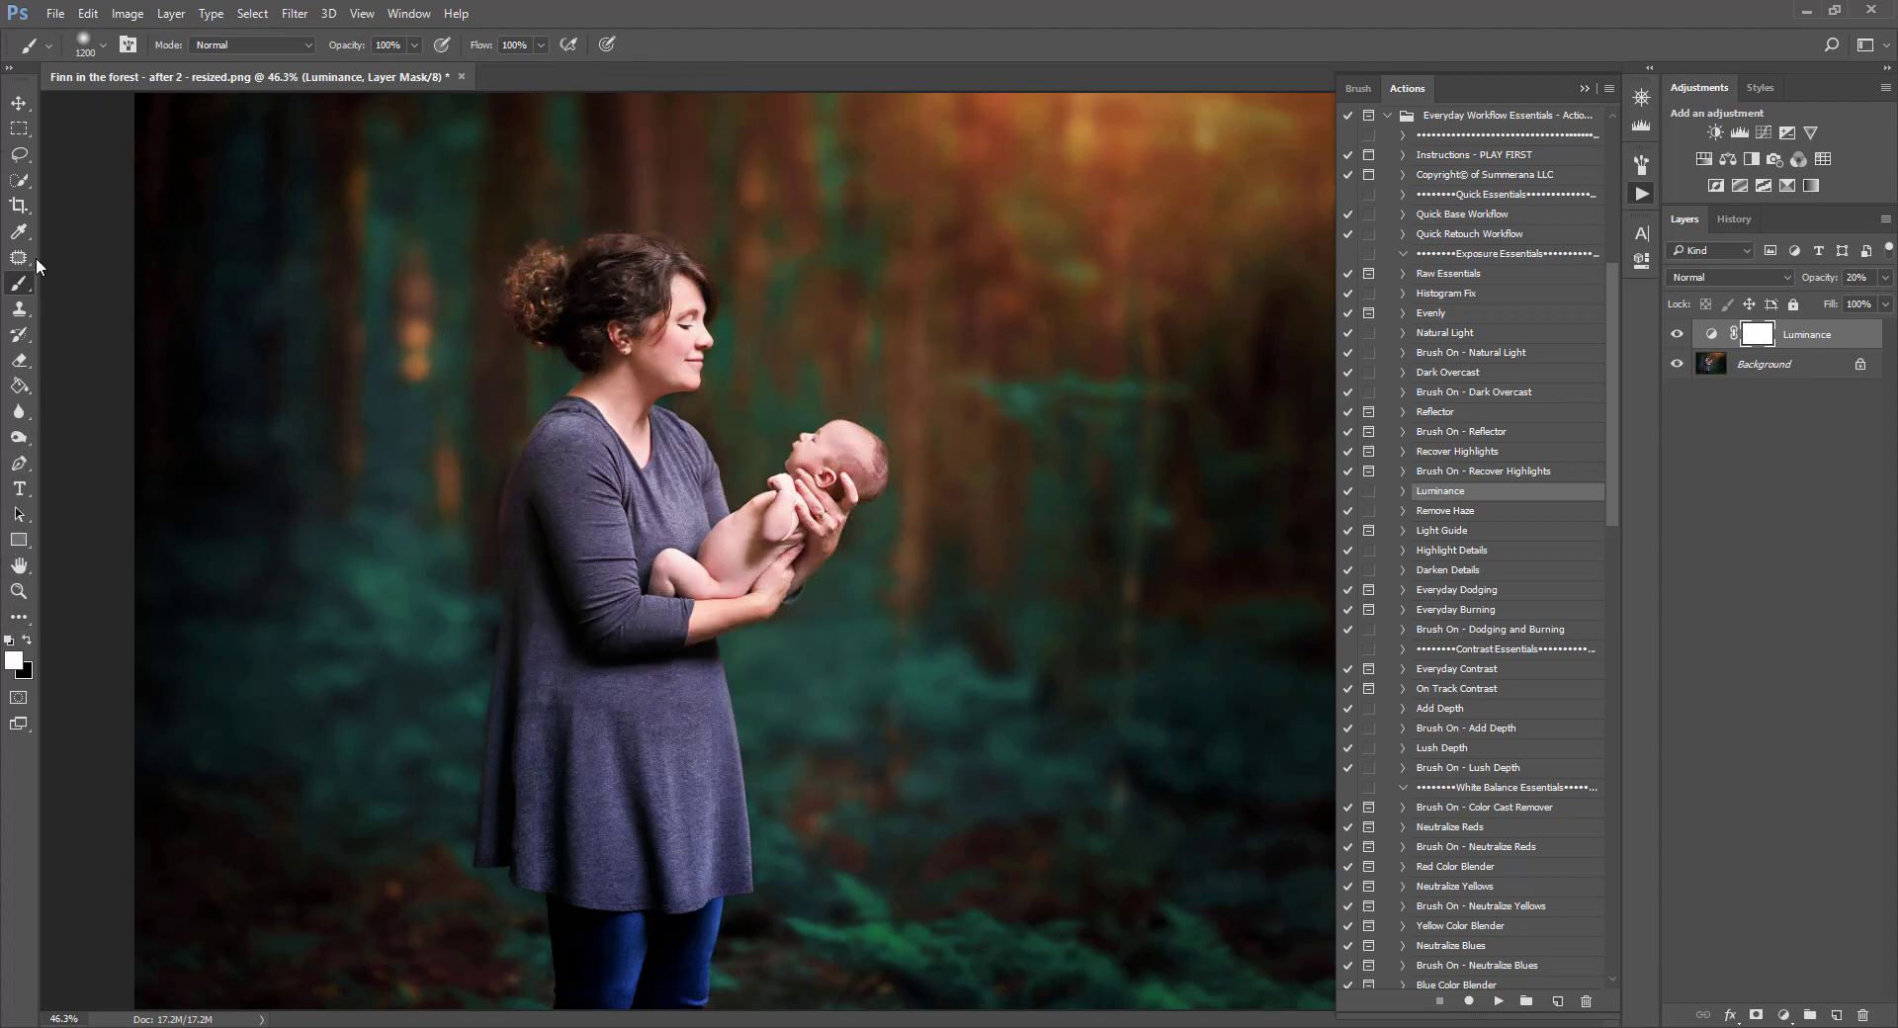
{"action": "left_click", "coordinate": [19, 103]}
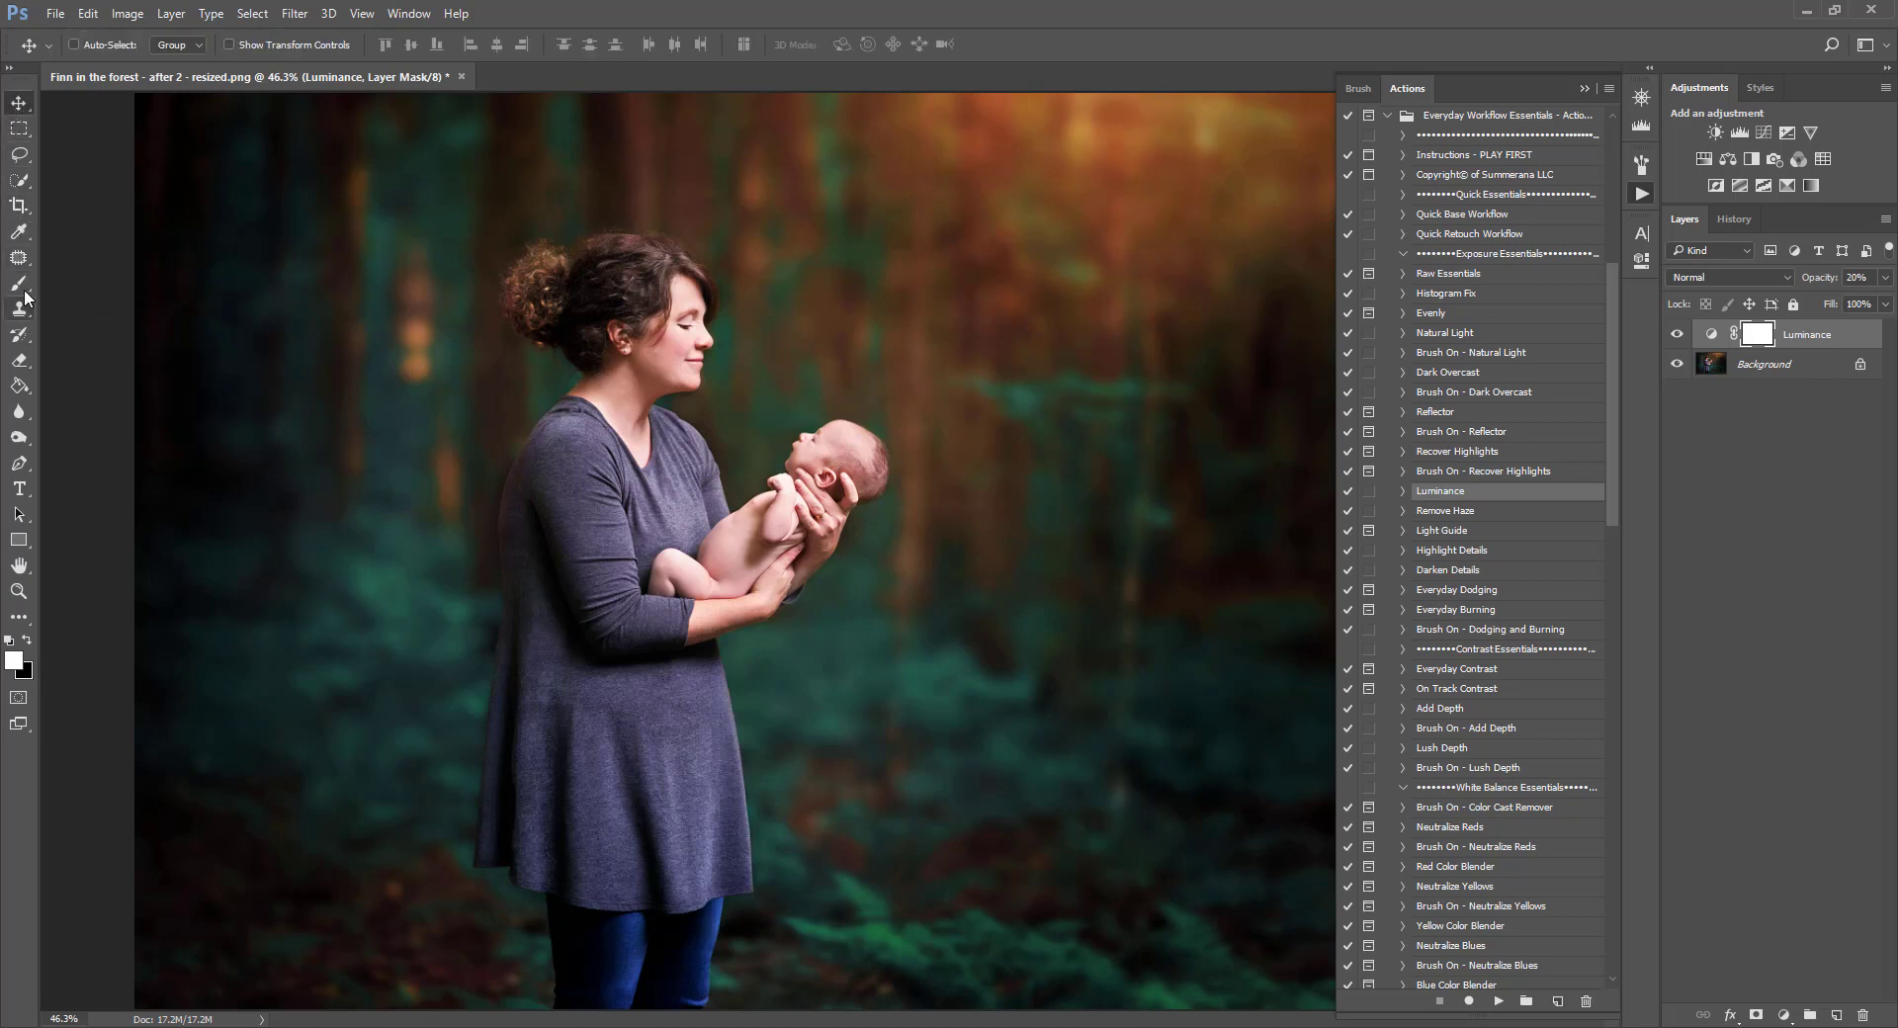
{"action": "left_click", "coordinate": [20, 284]}
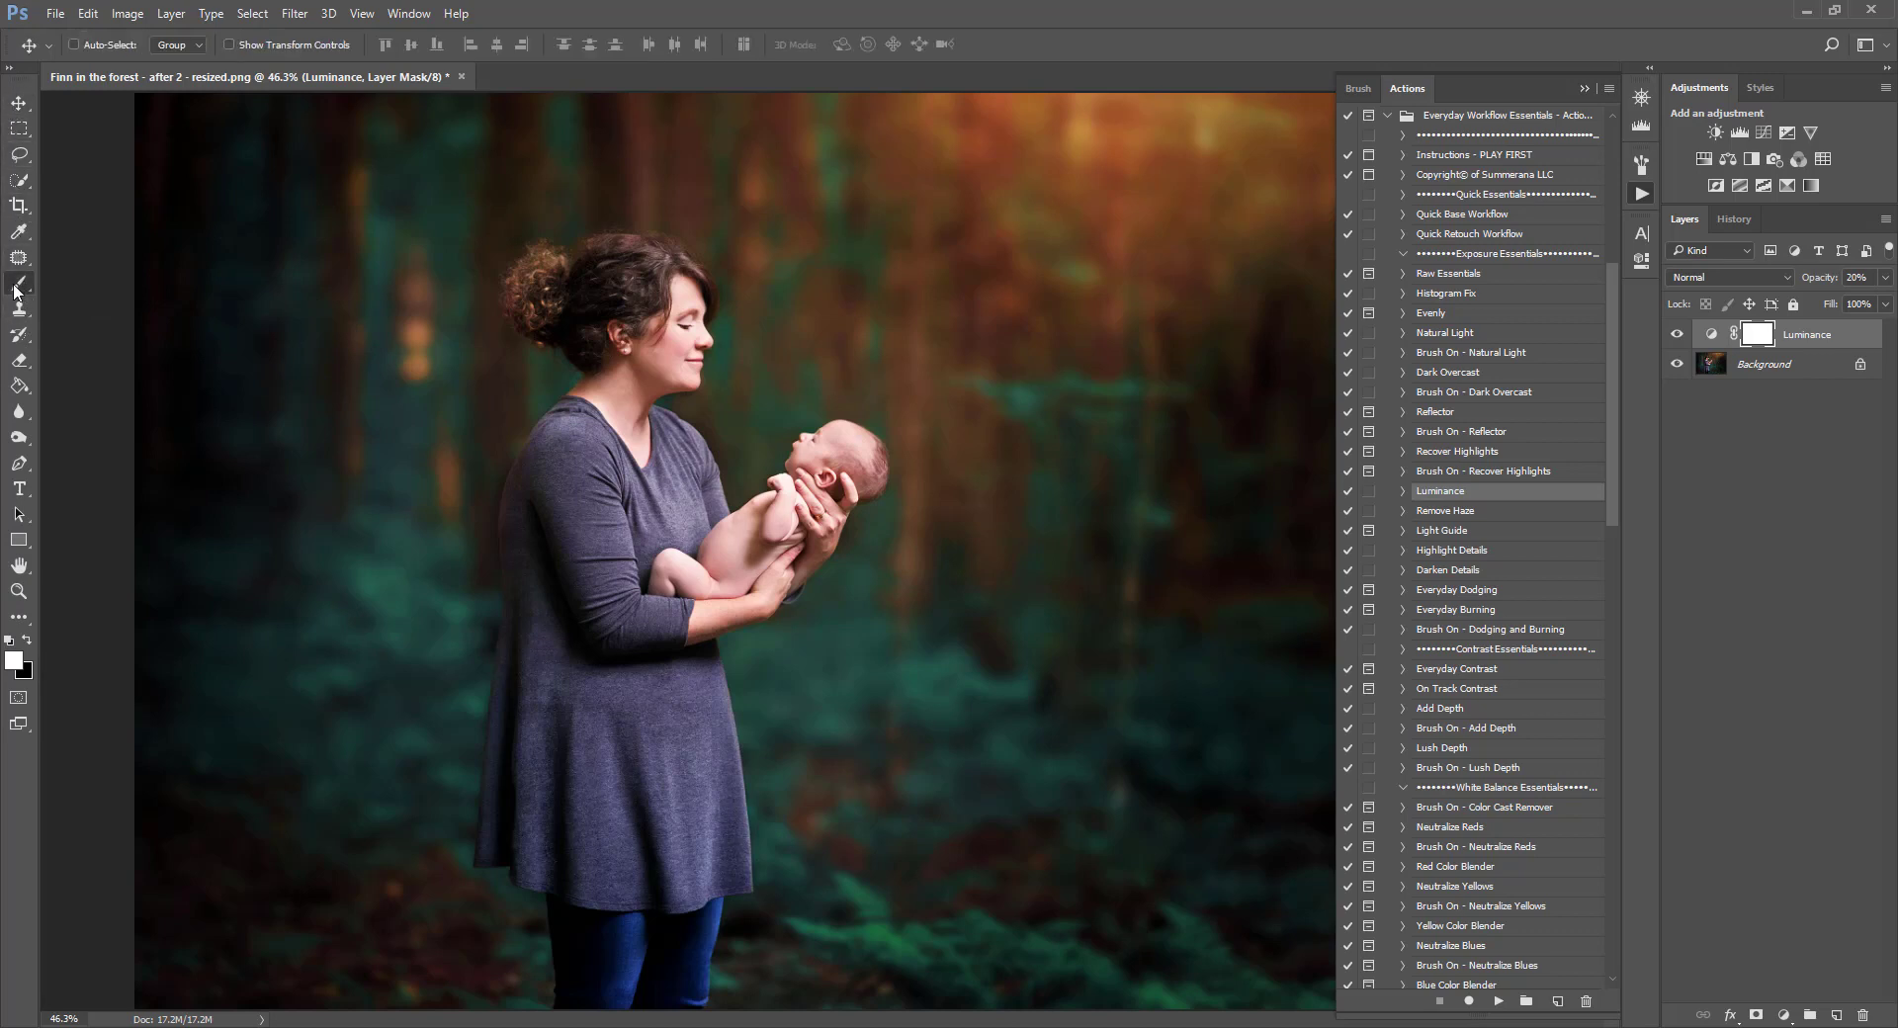
{"action": "left_click", "coordinate": [27, 643]}
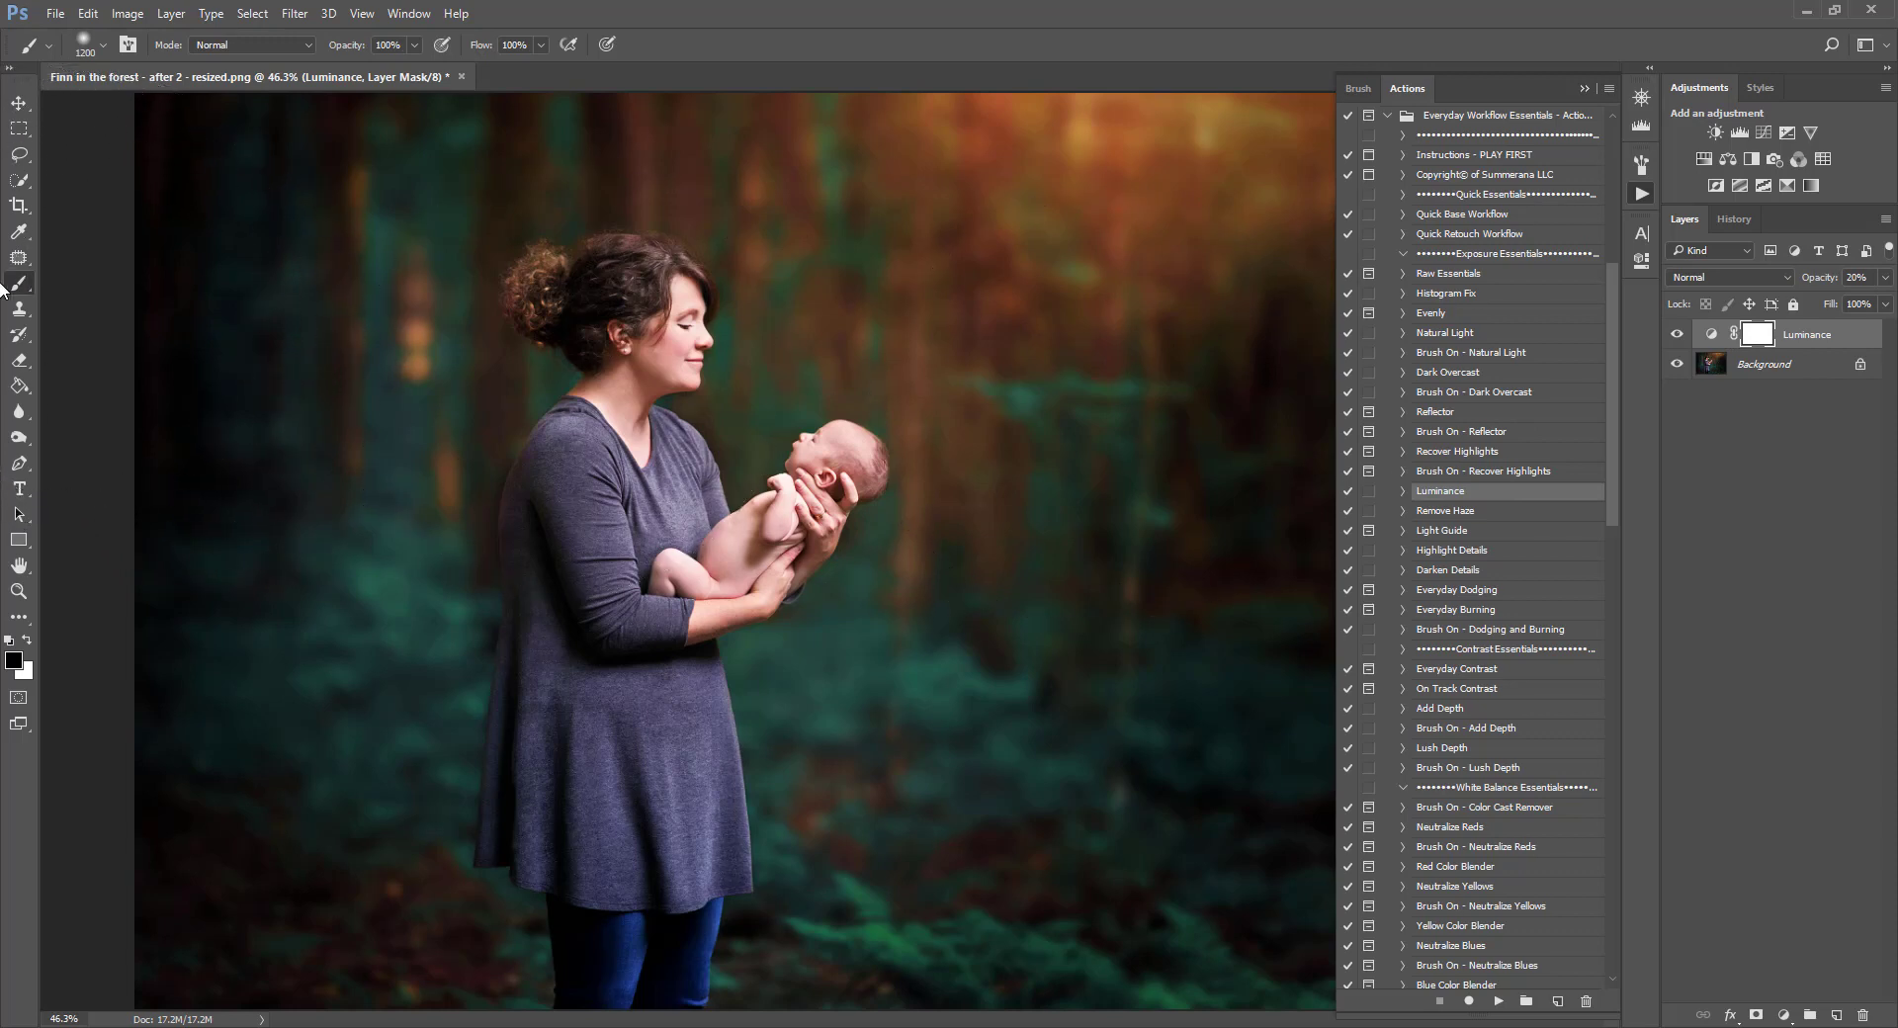
- Paint a black test stroke over the background trees on the Luminance mask with a 250 px brush at about 90% hardness
{"action": "left_click", "coordinate": [101, 45]}
{"action": "left_click_drag", "start_coordinate": [110, 156], "coordinate": [229, 152]}
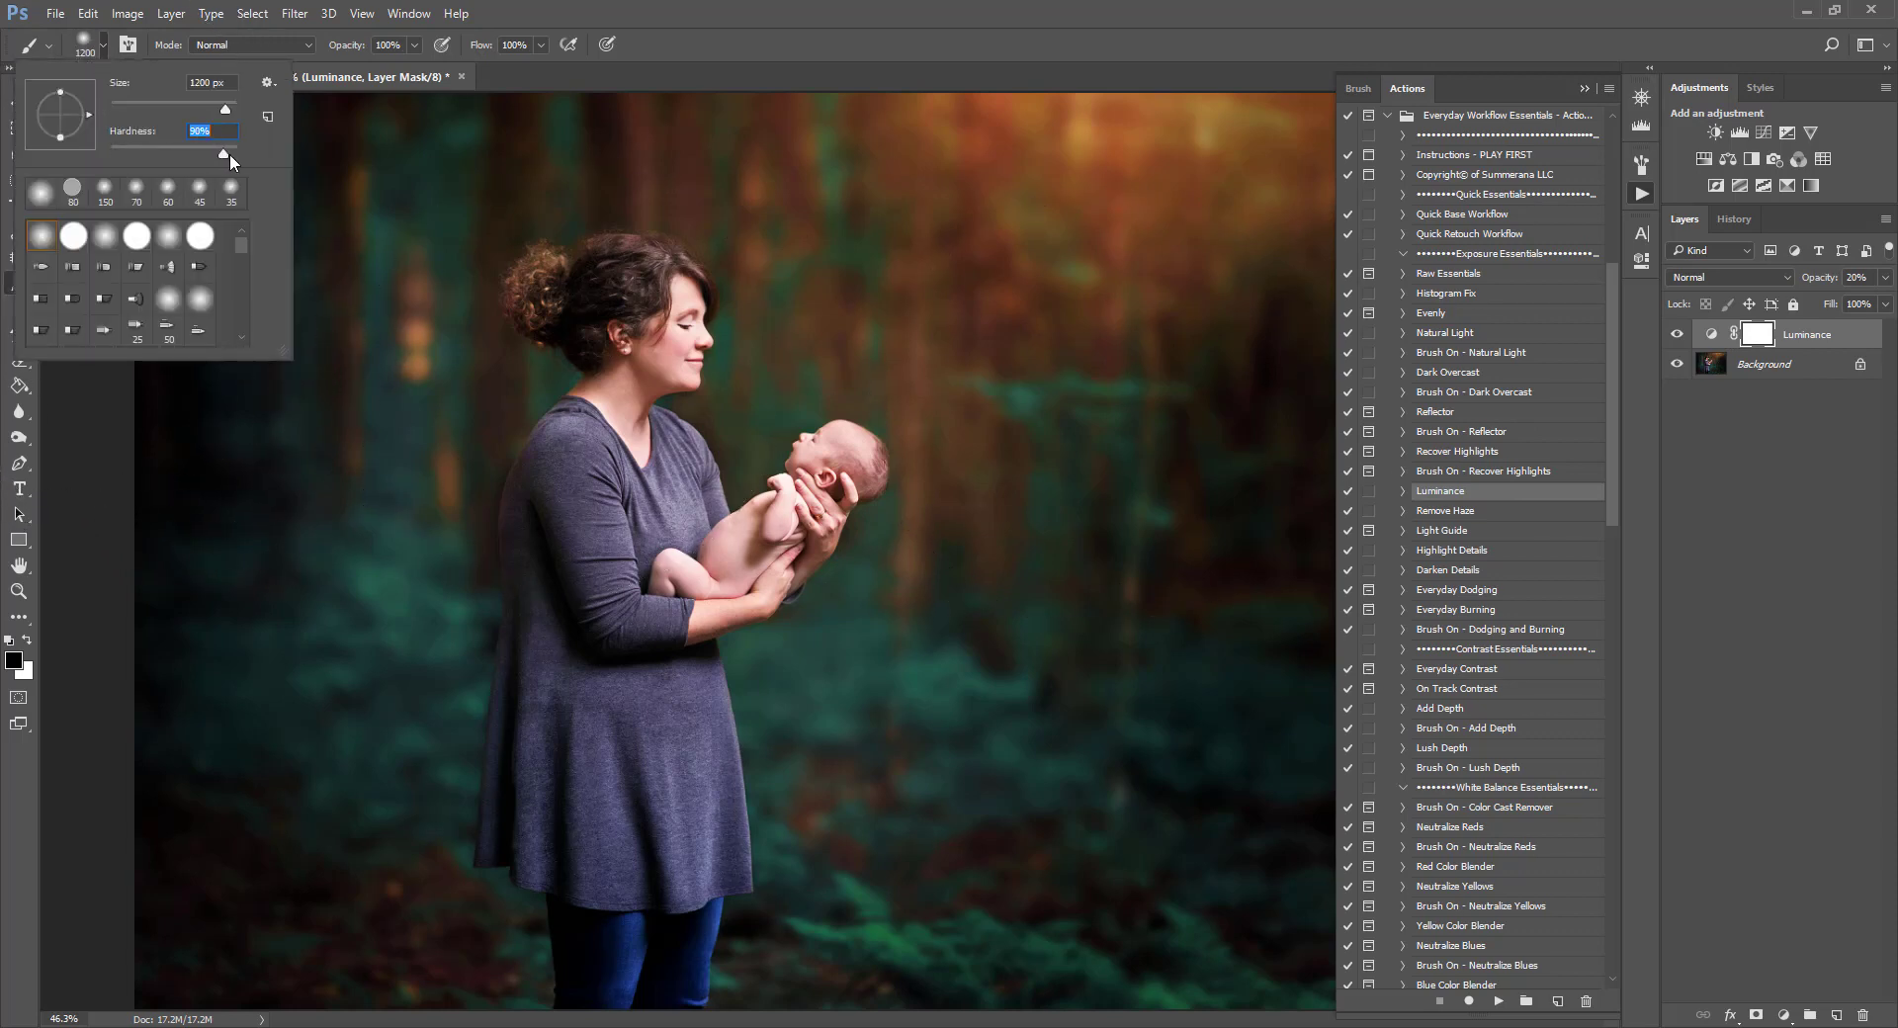
{"action": "key", "text": "Return"}
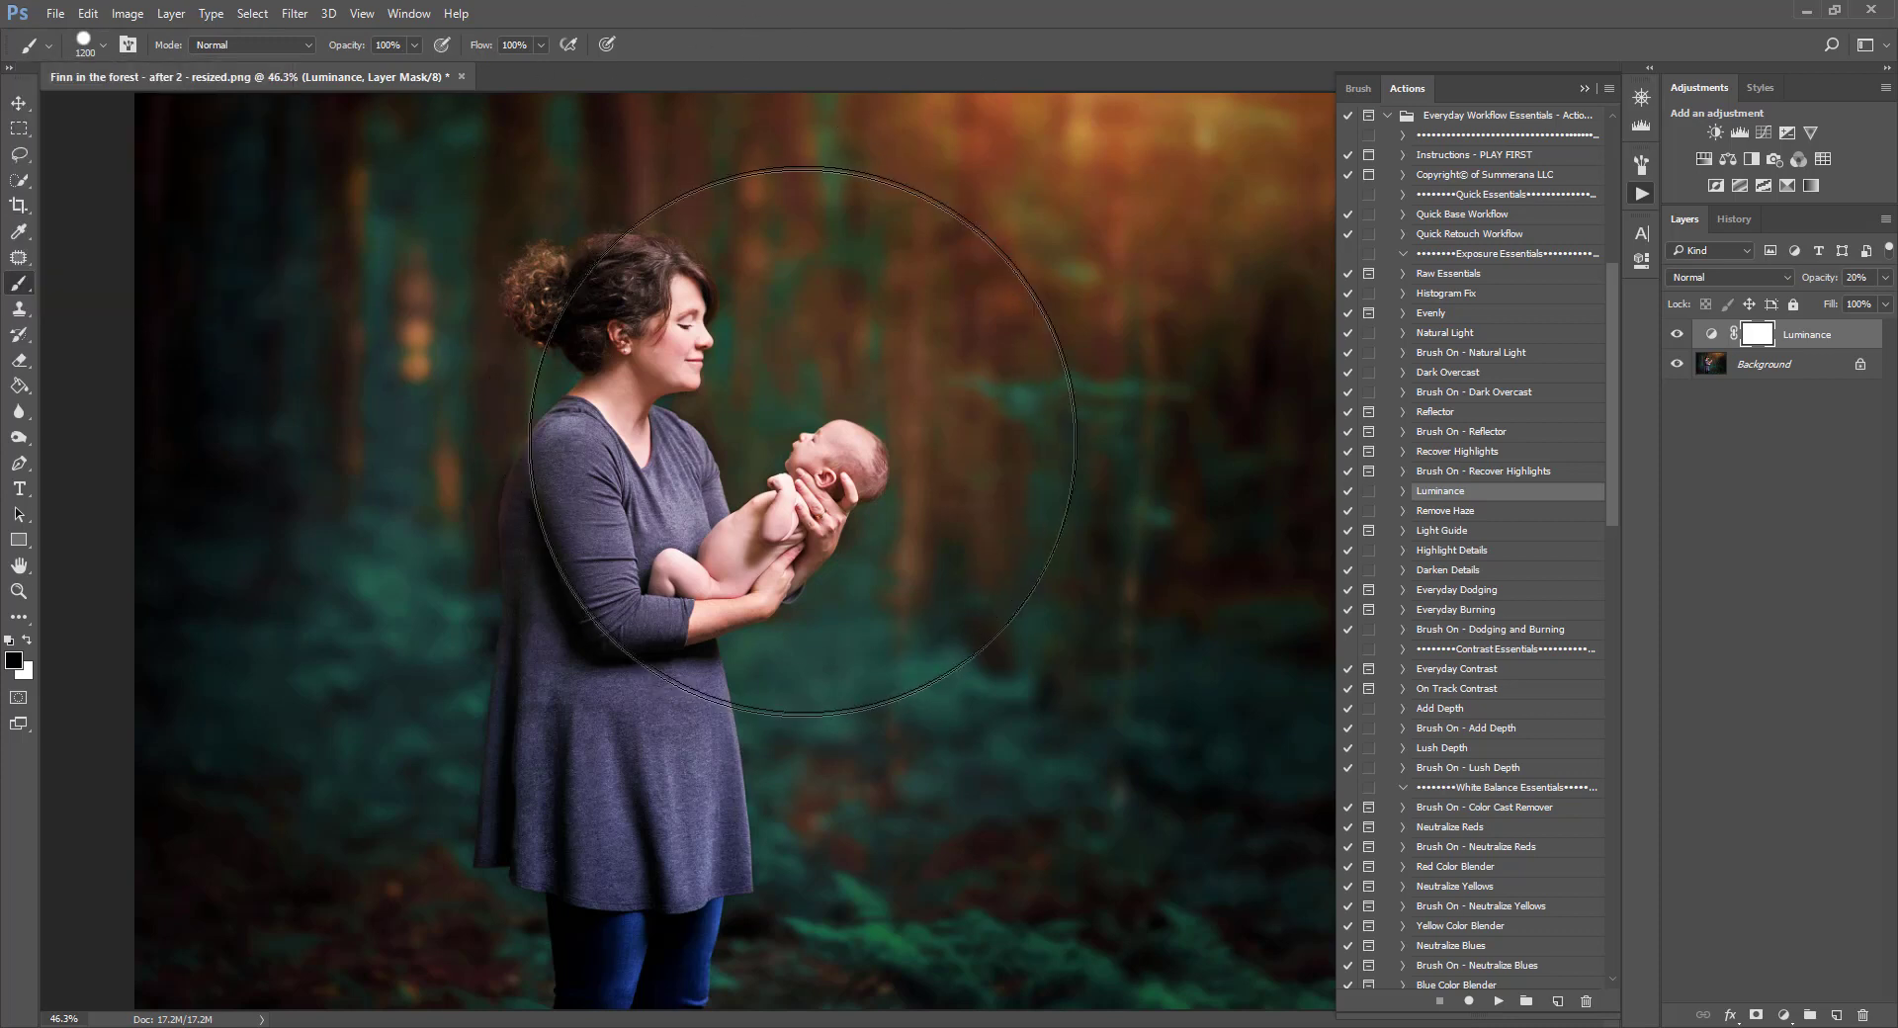
{"action": "key", "text": "bracketleft"}
{"action": "key", "text": "bracketleft"}
{"action": "key", "text": "bracketleft"}
{"action": "key", "text": "bracketleft"}
{"action": "key", "text": "bracketleft"}
{"action": "key", "text": "bracketleft"}
{"action": "key", "text": "bracketleft"}
{"action": "key", "text": "bracketleft"}
{"action": "key", "text": "bracketleft"}
{"action": "key", "text": "bracketleft"}
{"action": "key", "text": "bracketleft"}
{"action": "key", "text": "bracketleft"}
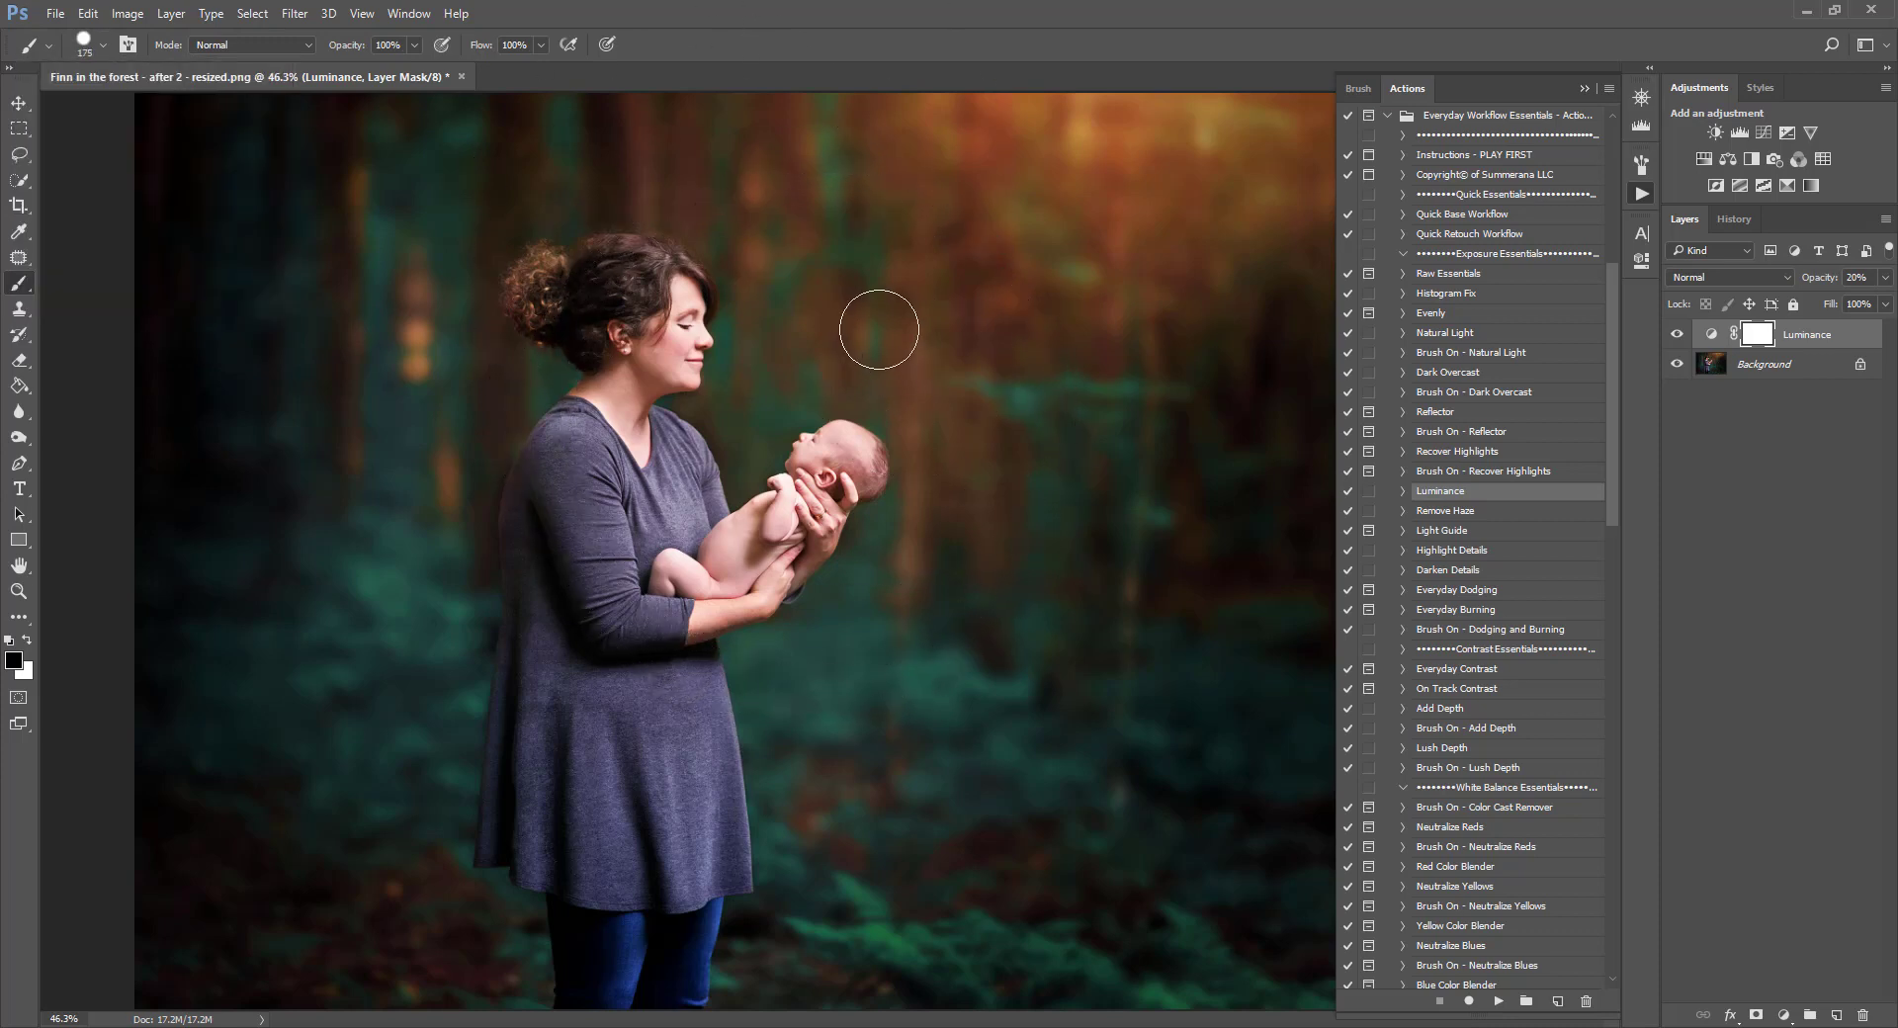
{"action": "key", "text": "bracketright"}
{"action": "key", "text": "bracketright"}
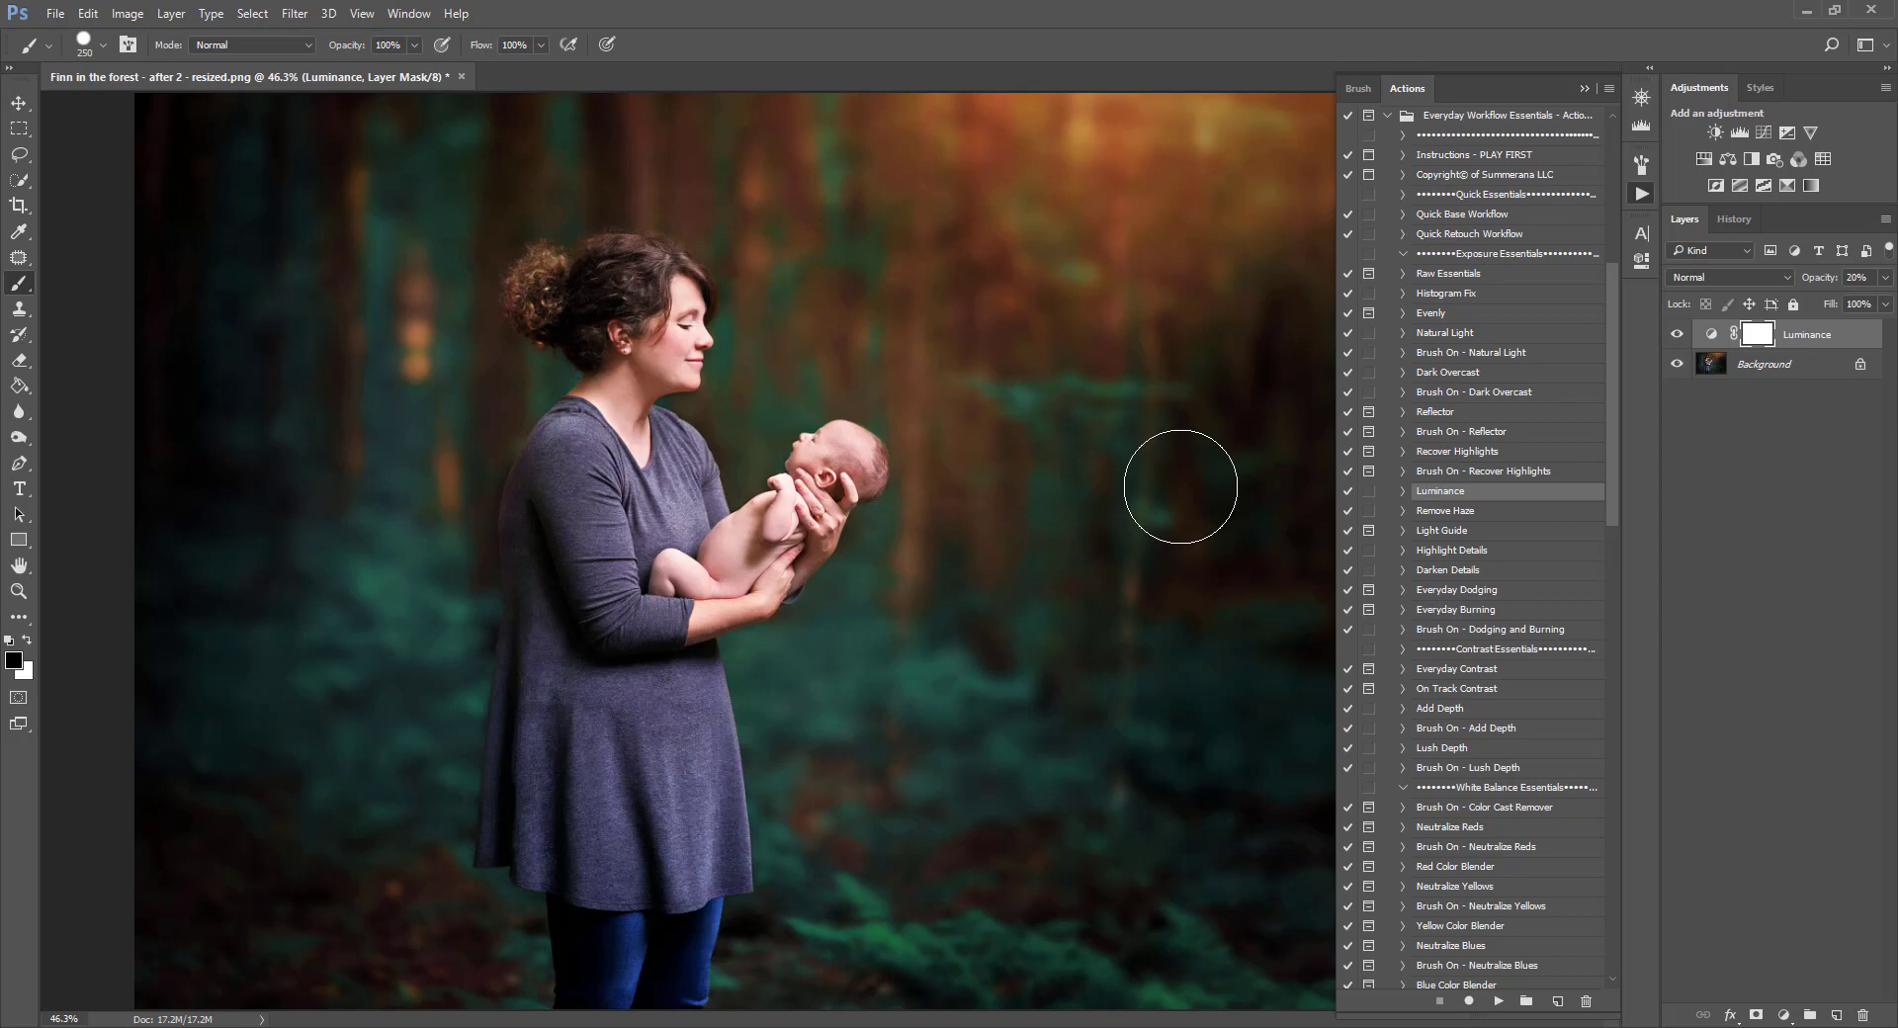
{"action": "mouse_move", "coordinate": [1180, 486]}
{"action": "left_mouse_down"}
{"action": "mouse_move", "coordinate": [894, 308]}
{"action": "mouse_move", "coordinate": [1094, 470]}
{"action": "left_mouse_up"}
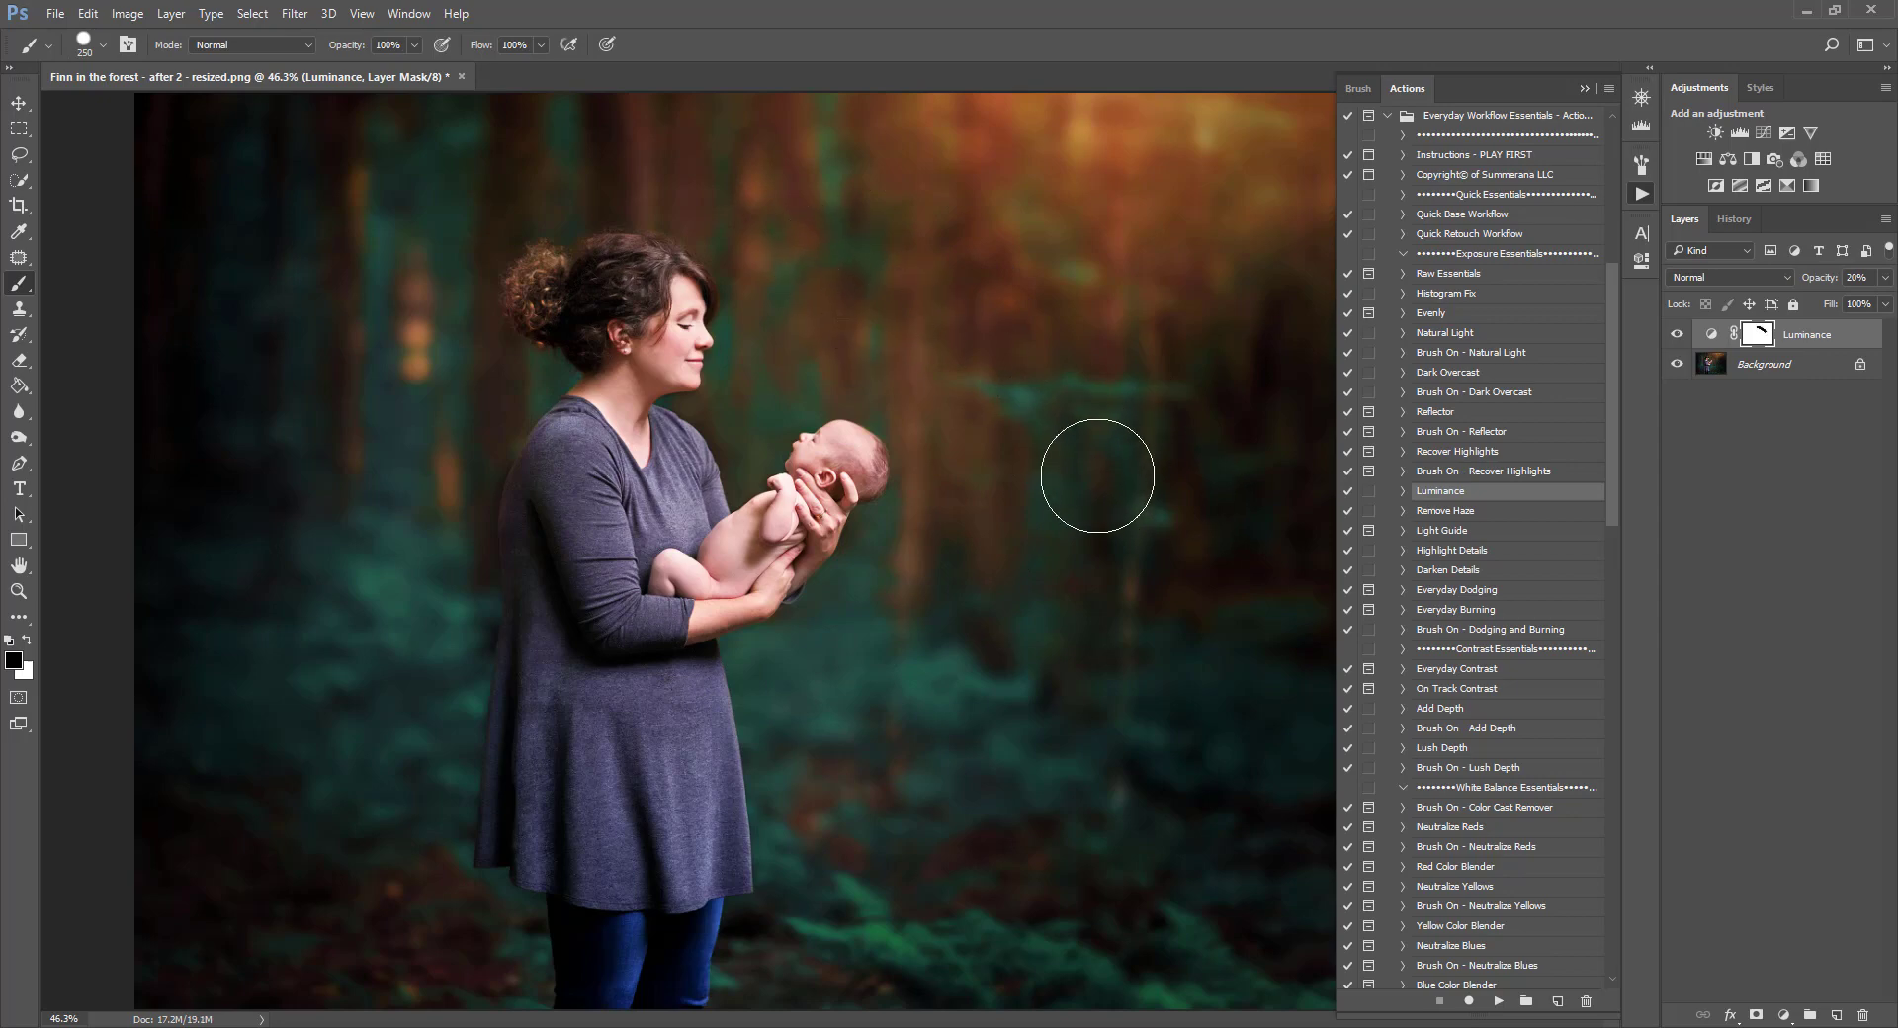
- Undo the hard-edged mask stroke and set the brush hardness to 0%
{"action": "left_click", "coordinate": [87, 13]}
{"action": "left_click", "coordinate": [99, 34]}
{"action": "left_click", "coordinate": [103, 45]}
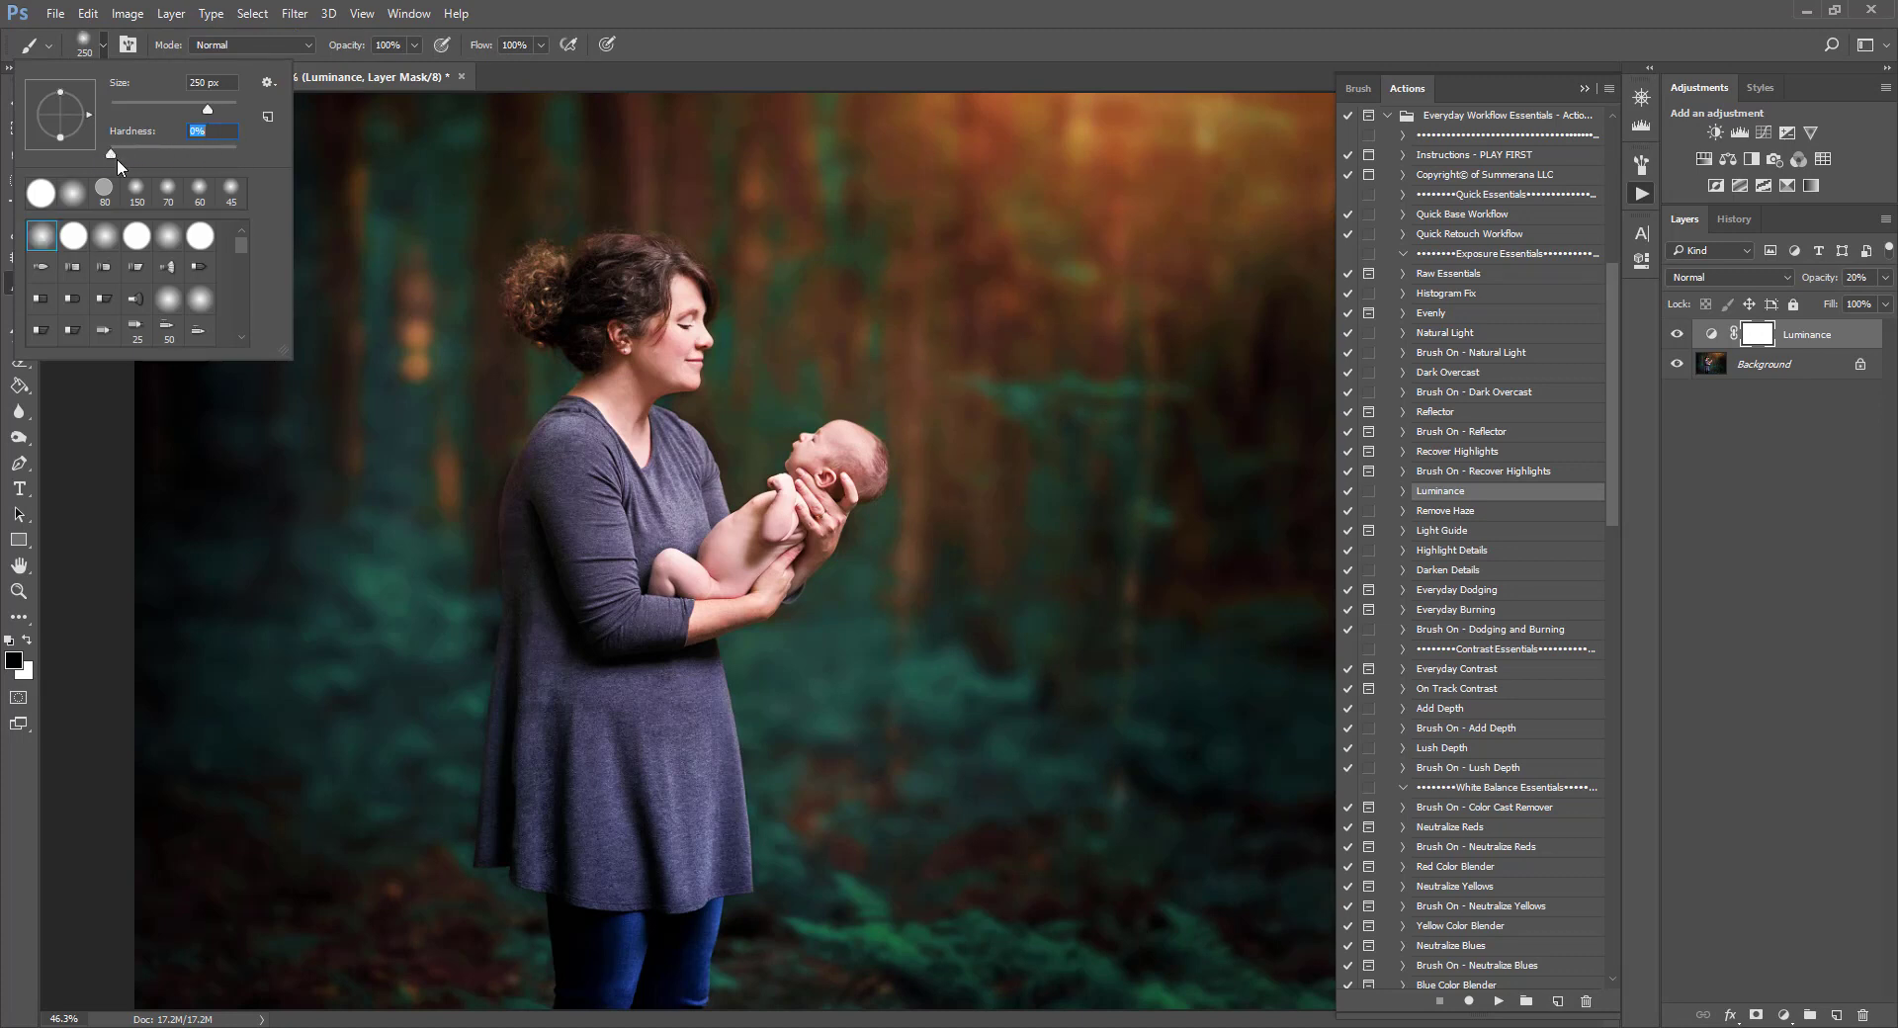
{"action": "key", "text": "Return"}
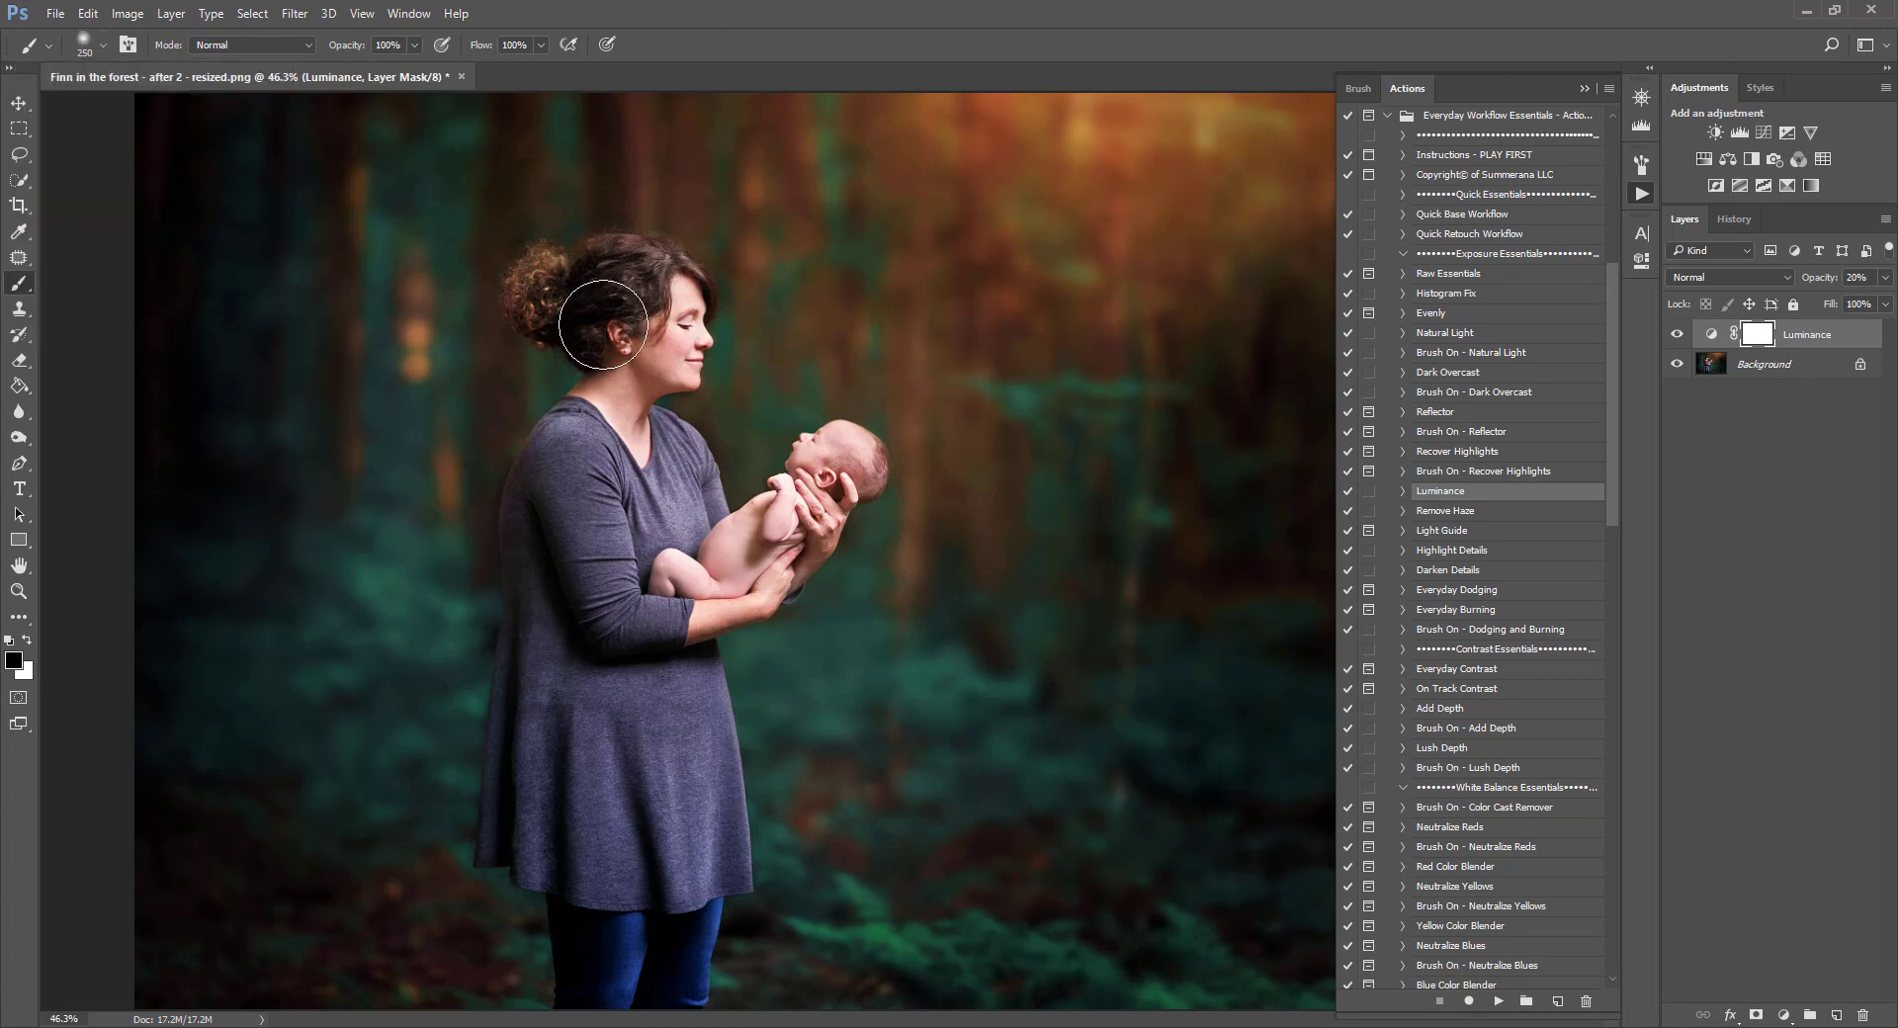
- Try different soft brush sizes, from 187 px to a much larger tip and back down to 400 px
{"action": "left_click", "coordinate": [102, 45]}
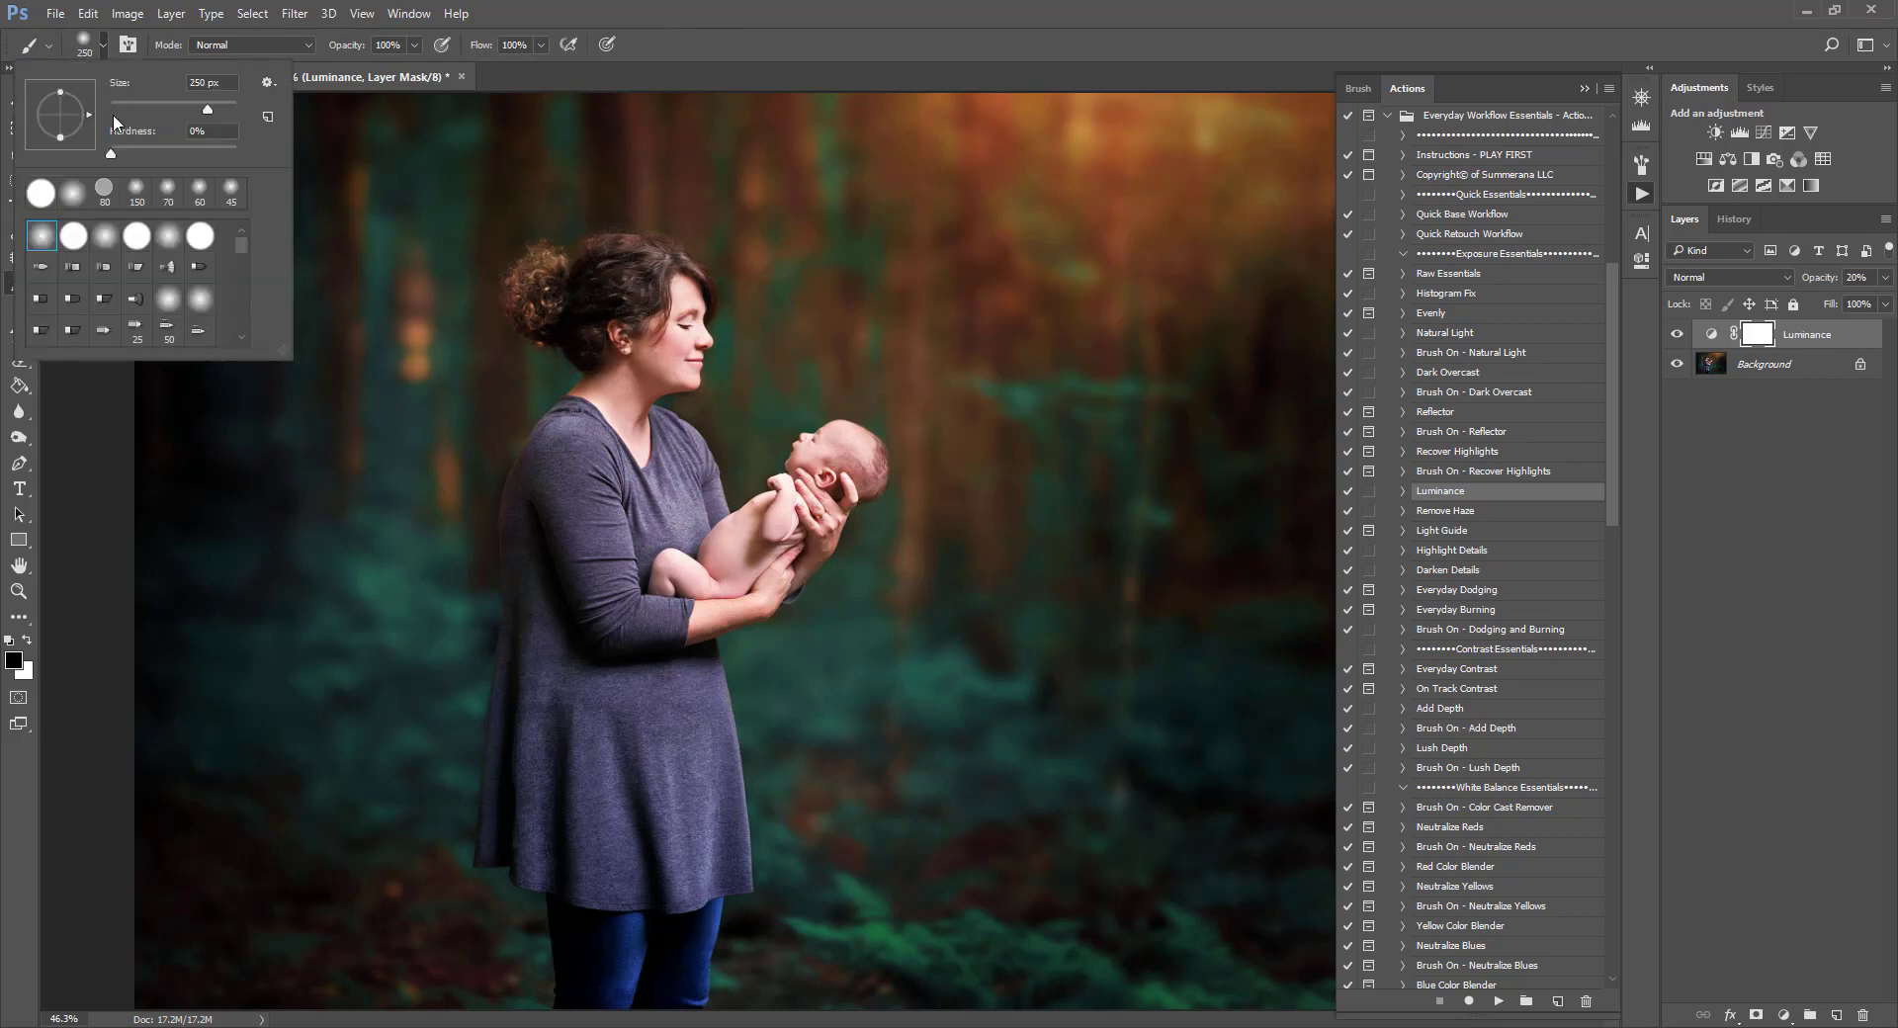
{"action": "left_click_drag", "start_coordinate": [203, 104], "coordinate": [188, 108]}
{"action": "key", "text": "Return"}
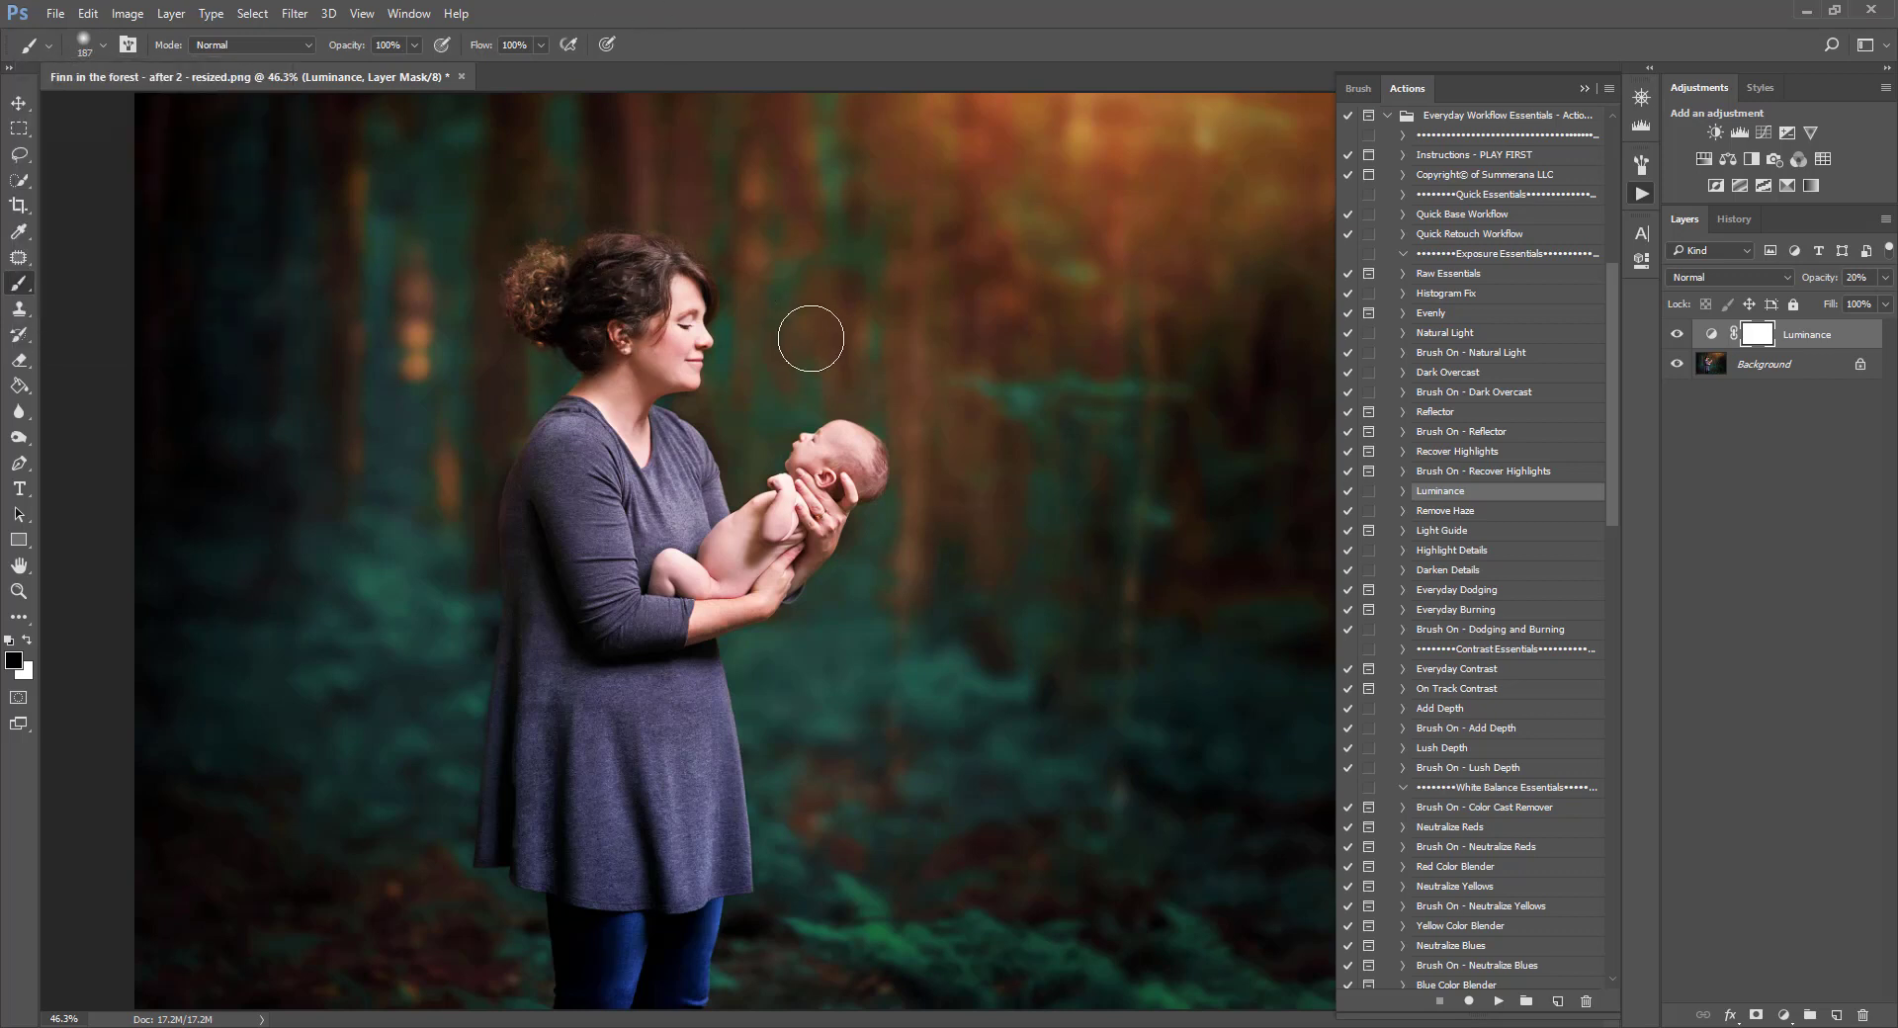
{"action": "key", "text": "bracketright"}
{"action": "key", "text": "bracketright"}
{"action": "key", "text": "bracketright"}
{"action": "key", "text": "bracketright"}
{"action": "key", "text": "bracketright"}
{"action": "key", "text": "bracketright"}
{"action": "key", "text": "bracketright"}
{"action": "key", "text": "bracketright"}
{"action": "key", "text": "bracketright"}
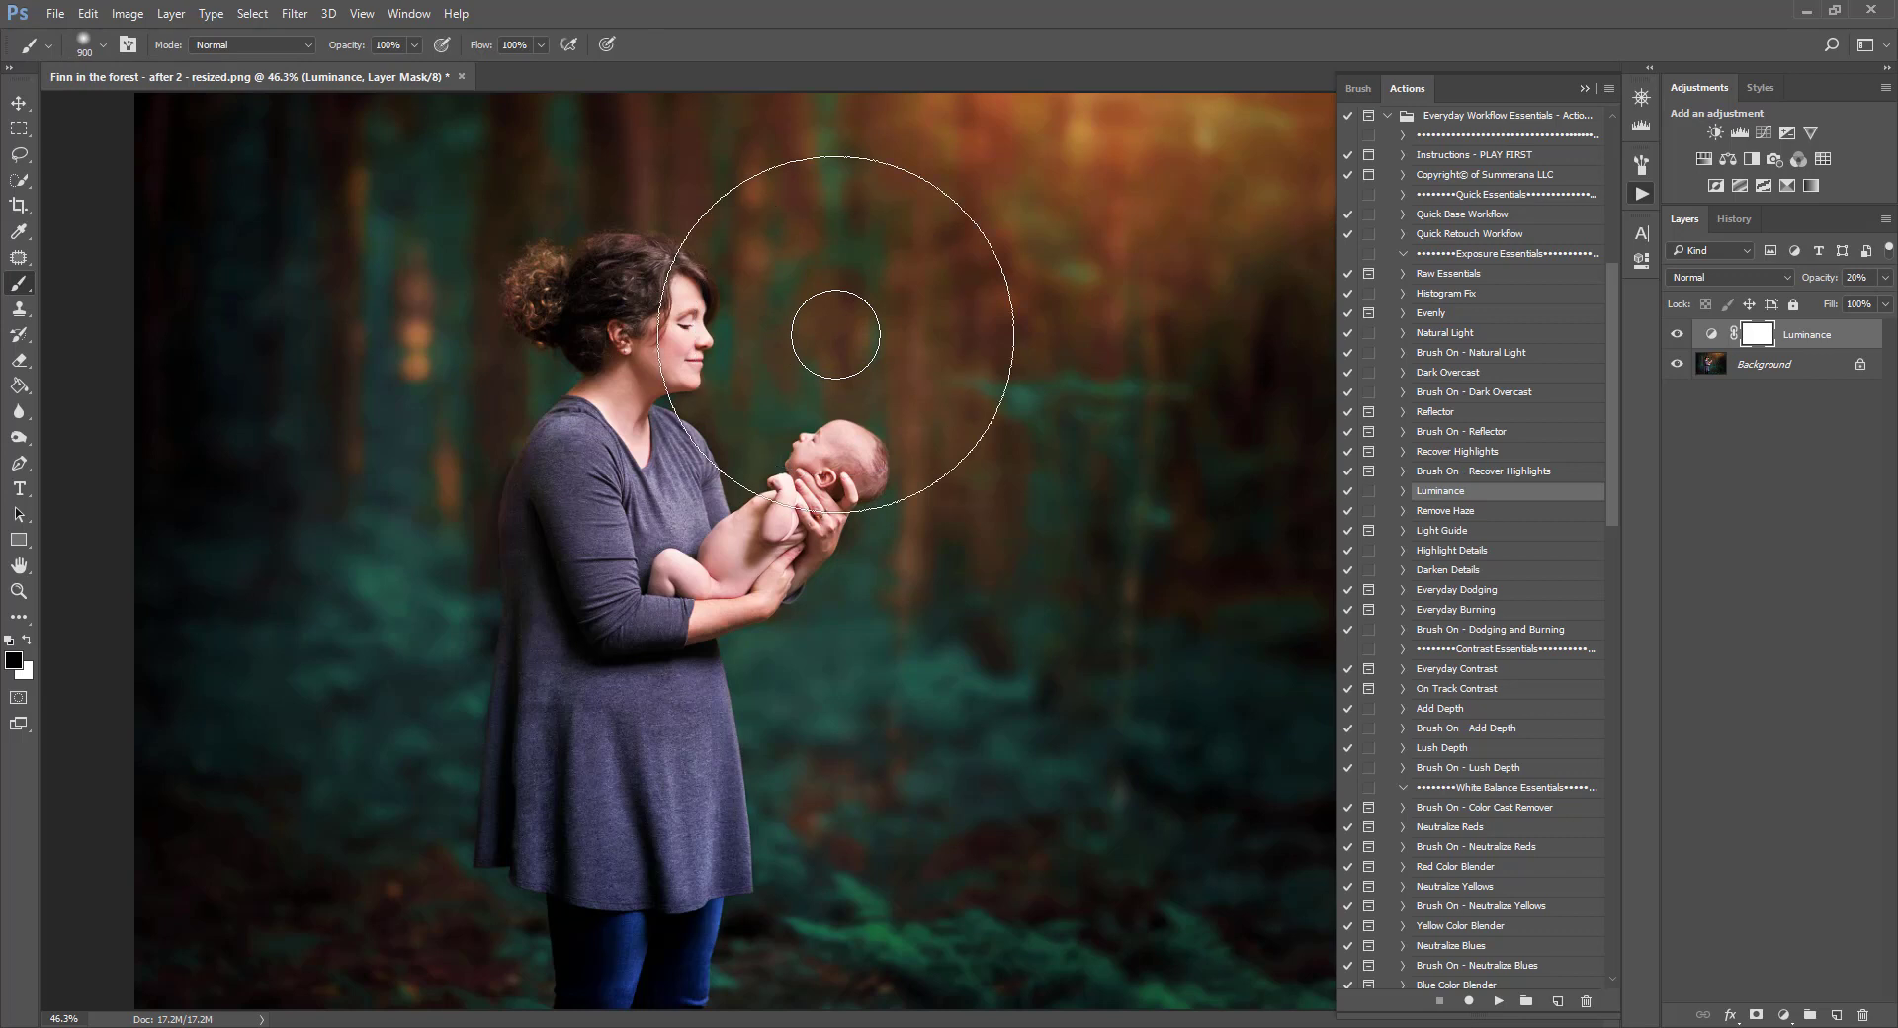
{"action": "key", "text": "bracketleft"}
{"action": "key", "text": "bracketleft"}
{"action": "key", "text": "bracketleft"}
{"action": "key", "text": "bracketleft"}
{"action": "key", "text": "bracketleft"}
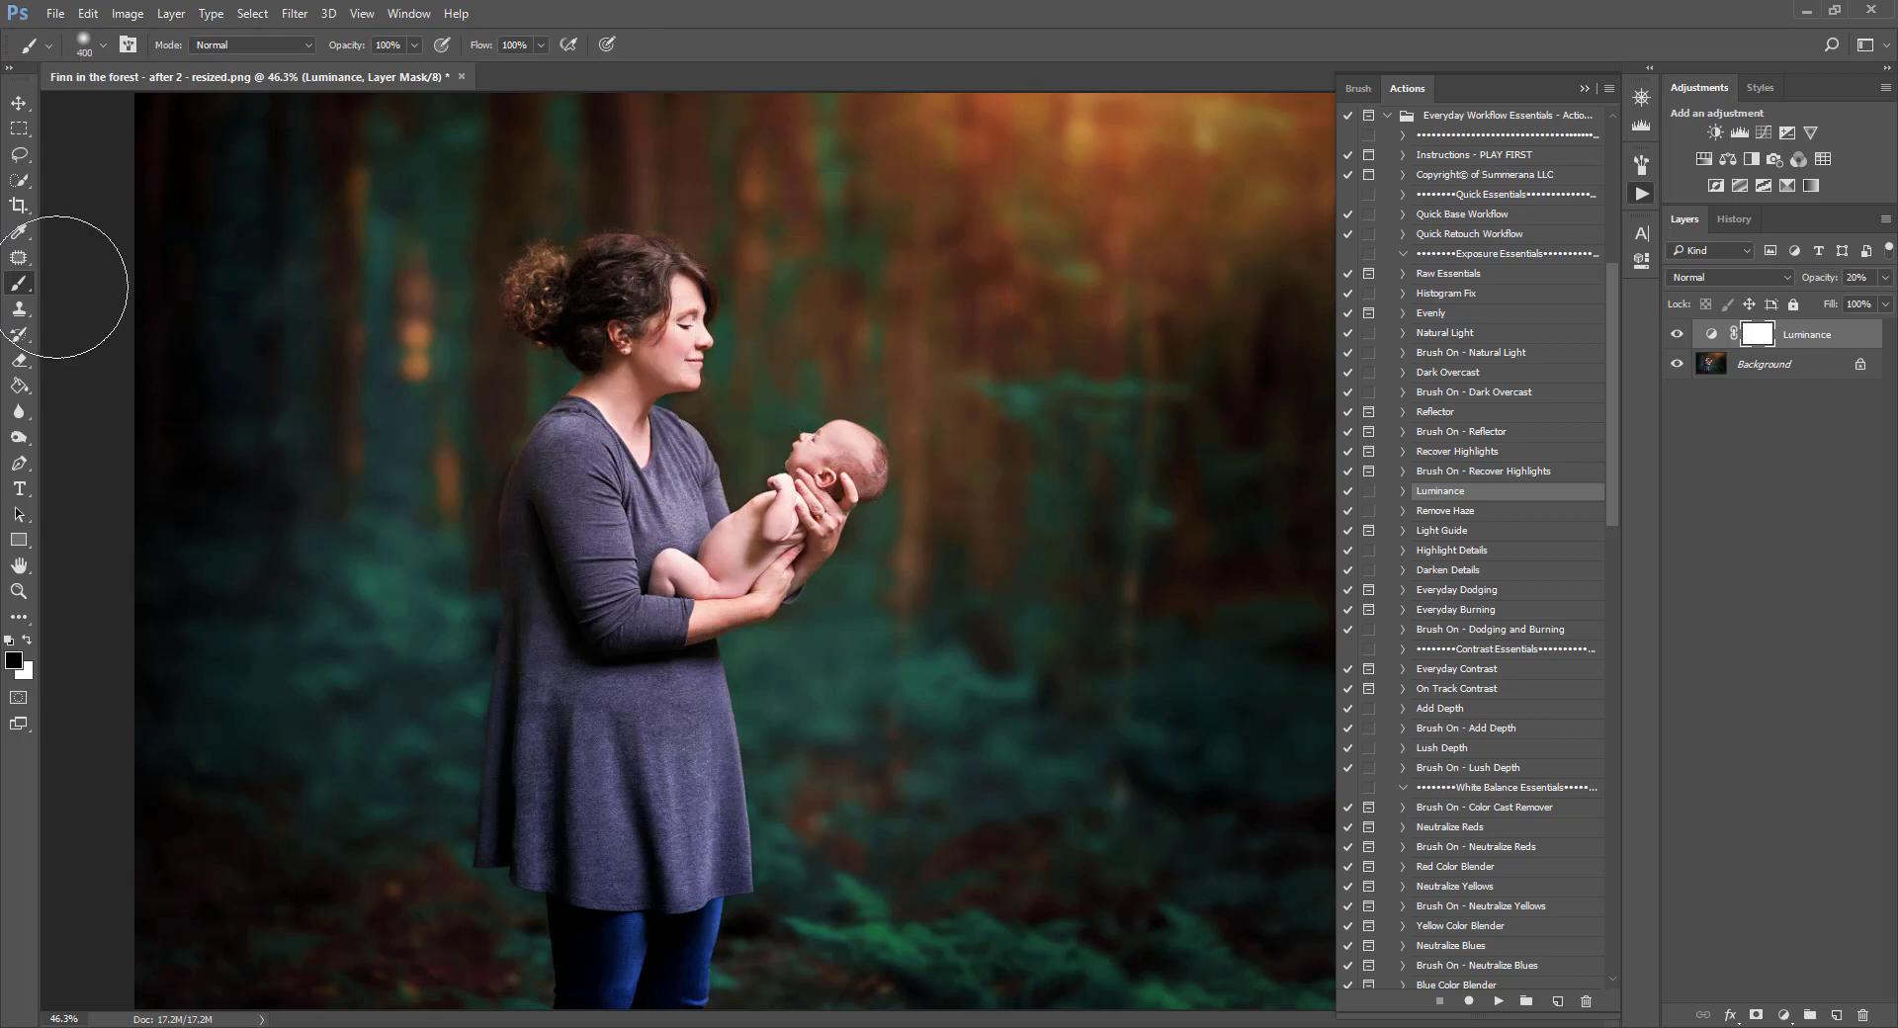
- Paint black around the outer edges of the photo on the Luminance mask with an 800 px soft brush
{"action": "key", "text": "bracketright"}
{"action": "key", "text": "bracketright"}
{"action": "key", "text": "bracketright"}
{"action": "key", "text": "bracketright"}
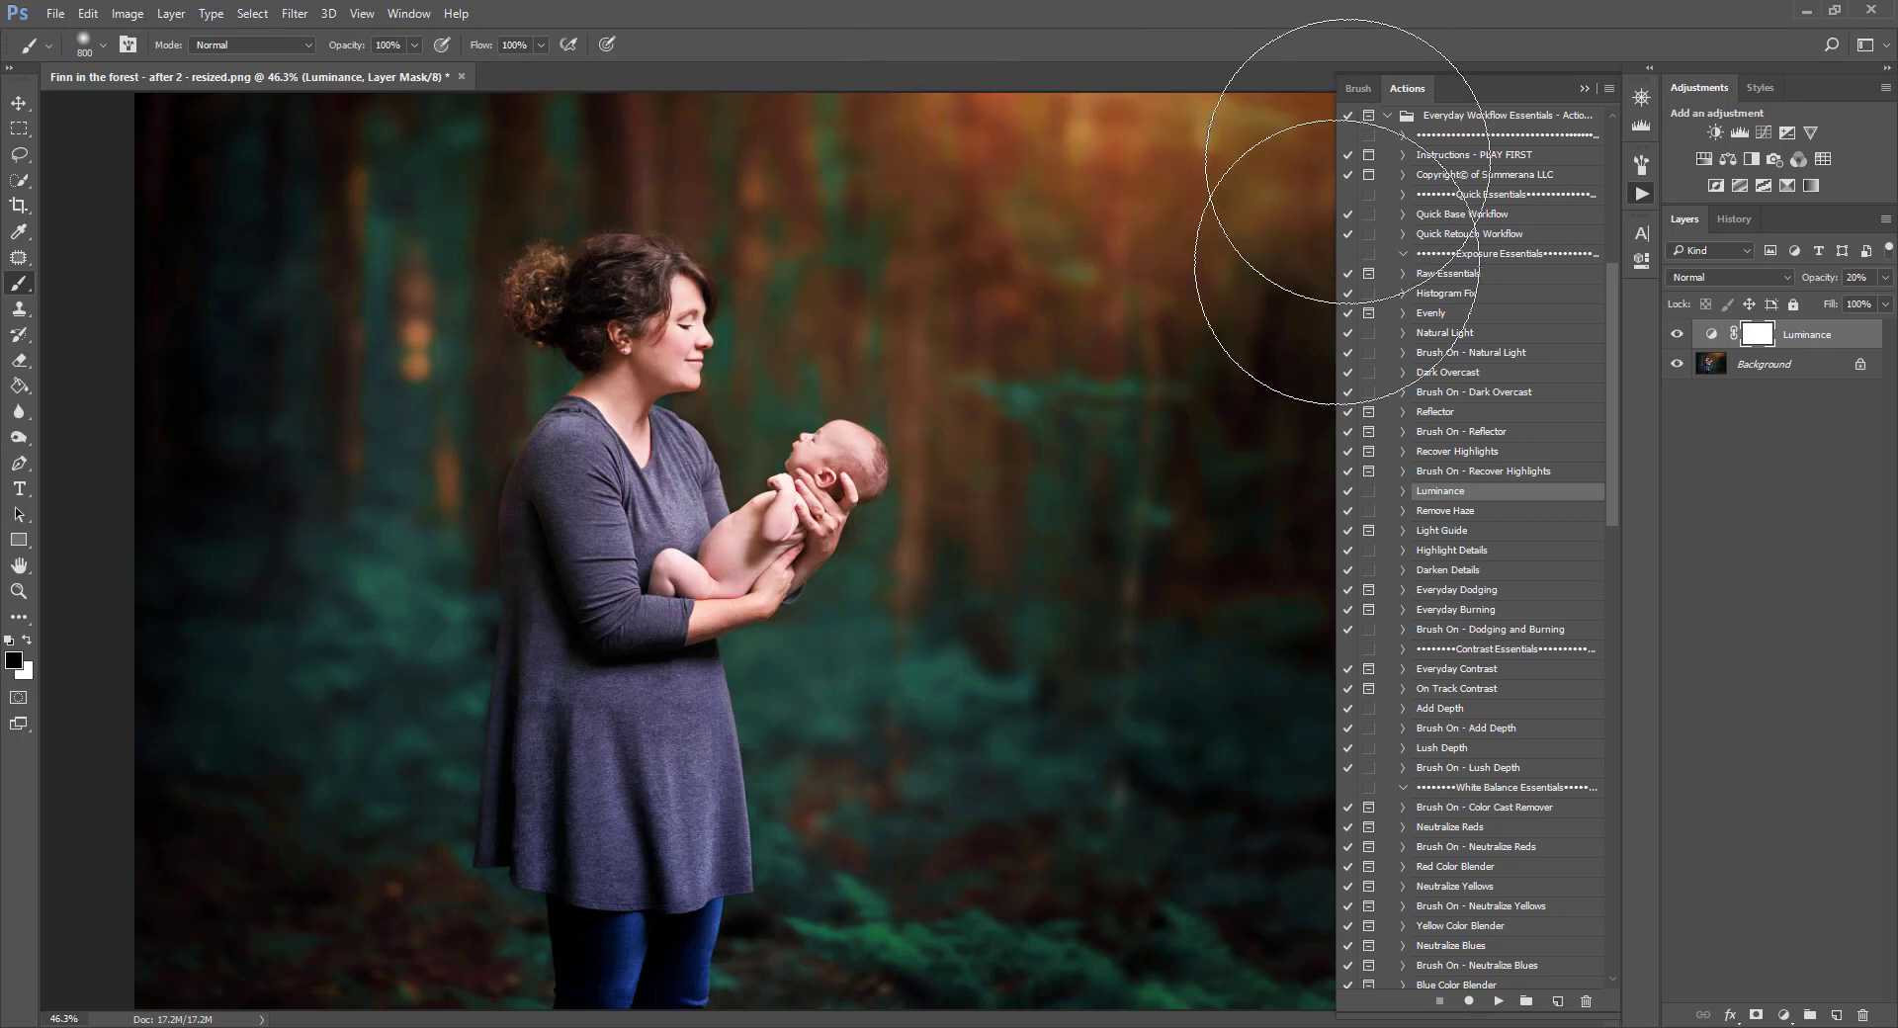
{"action": "mouse_move", "coordinate": [1004, 959]}
{"action": "left_mouse_down"}
{"action": "mouse_move", "coordinate": [612, 951]}
{"action": "mouse_move", "coordinate": [457, 968]}
{"action": "mouse_move", "coordinate": [154, 903]}
{"action": "mouse_move", "coordinate": [304, 184]}
{"action": "mouse_move", "coordinate": [226, 188]}
{"action": "mouse_move", "coordinate": [193, 488]}
{"action": "mouse_move", "coordinate": [140, 79]}
{"action": "mouse_move", "coordinate": [848, 33]}
{"action": "left_mouse_up"}
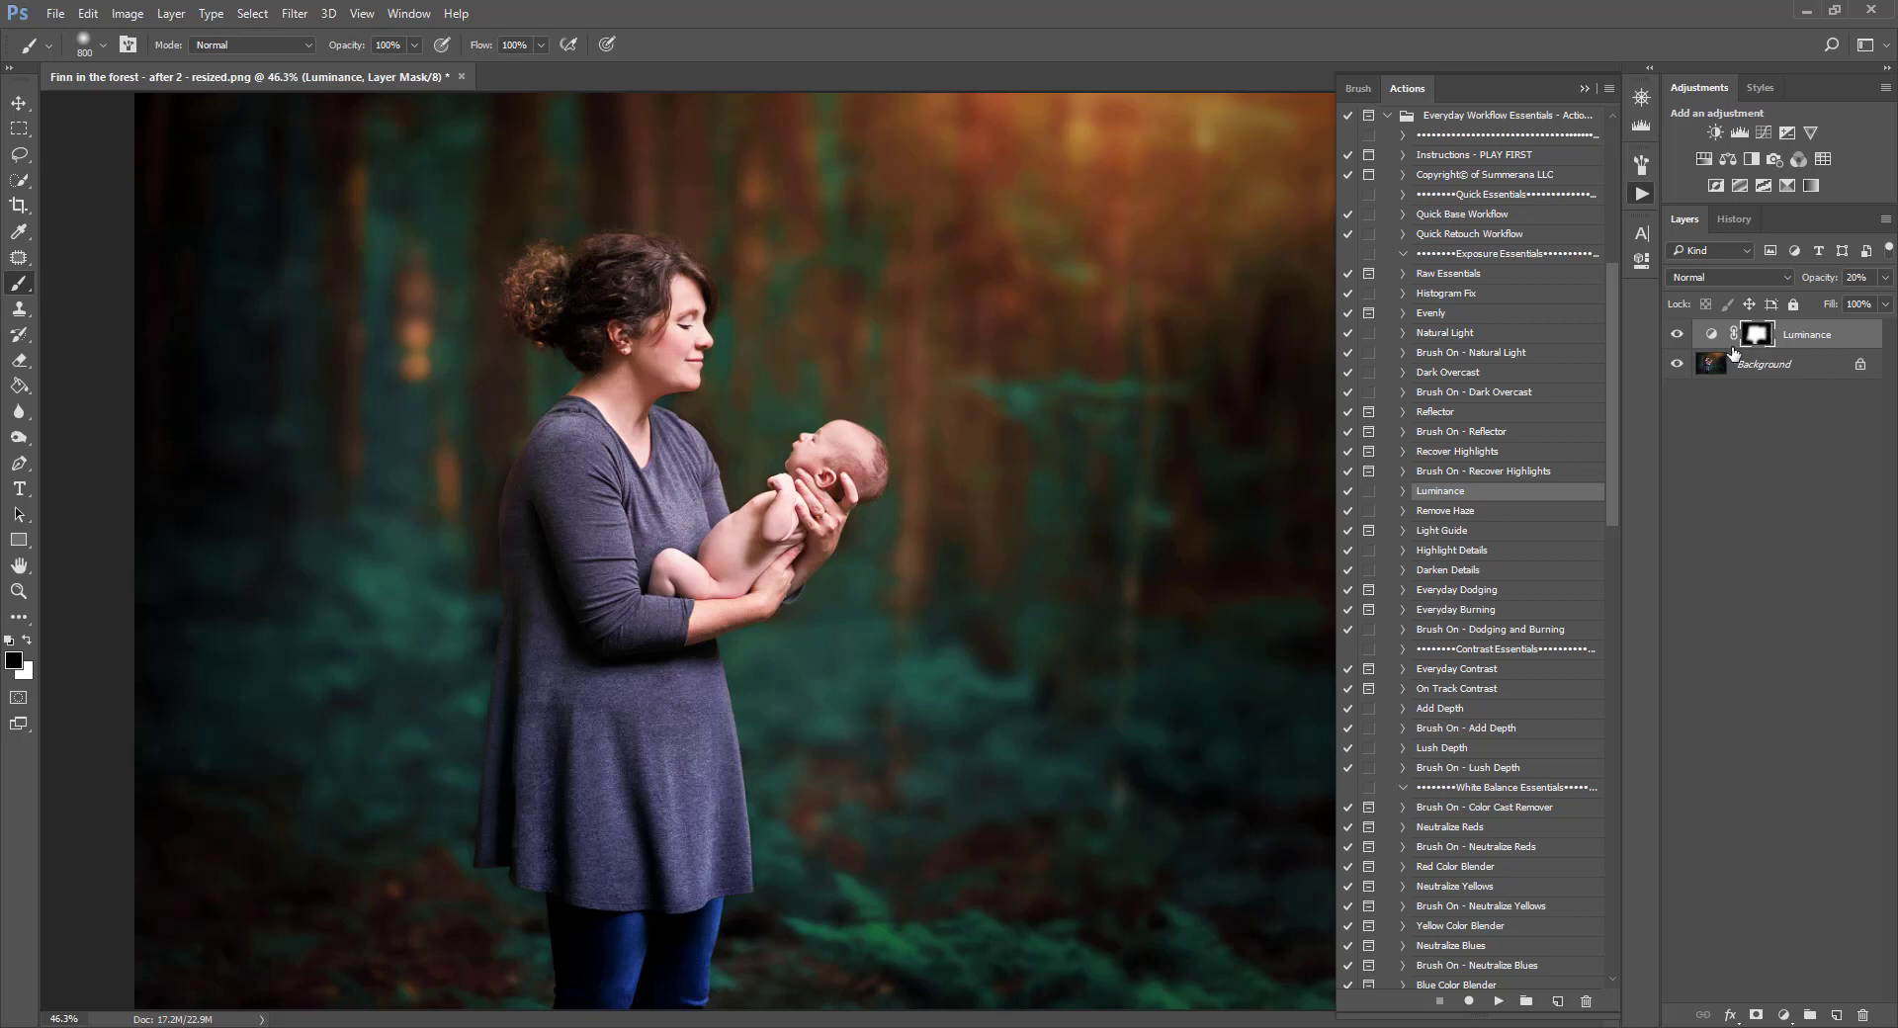
- Paint black over the woman's face and the baby on the Luminance mask with a 150 px brush at 51% opacity
{"action": "left_click_drag", "start_coordinate": [413, 51], "coordinate": [362, 75]}
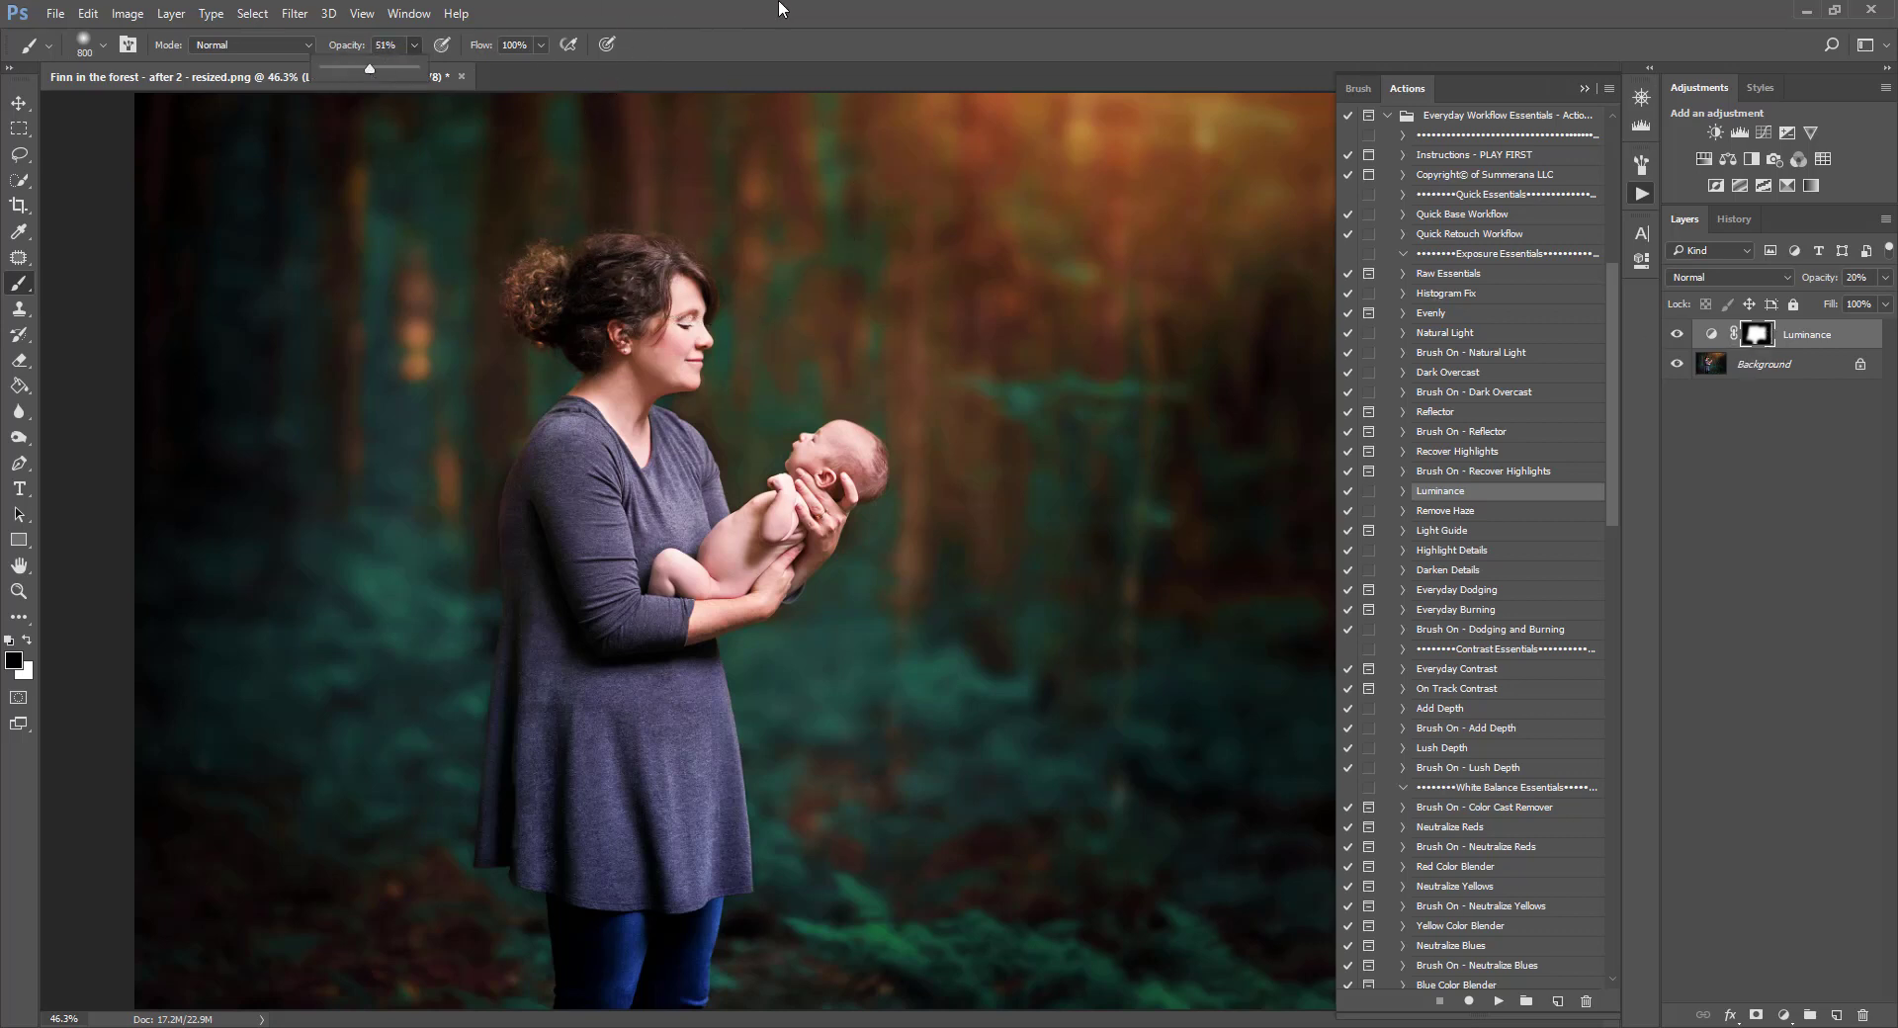
{"action": "key", "text": "bracketright"}
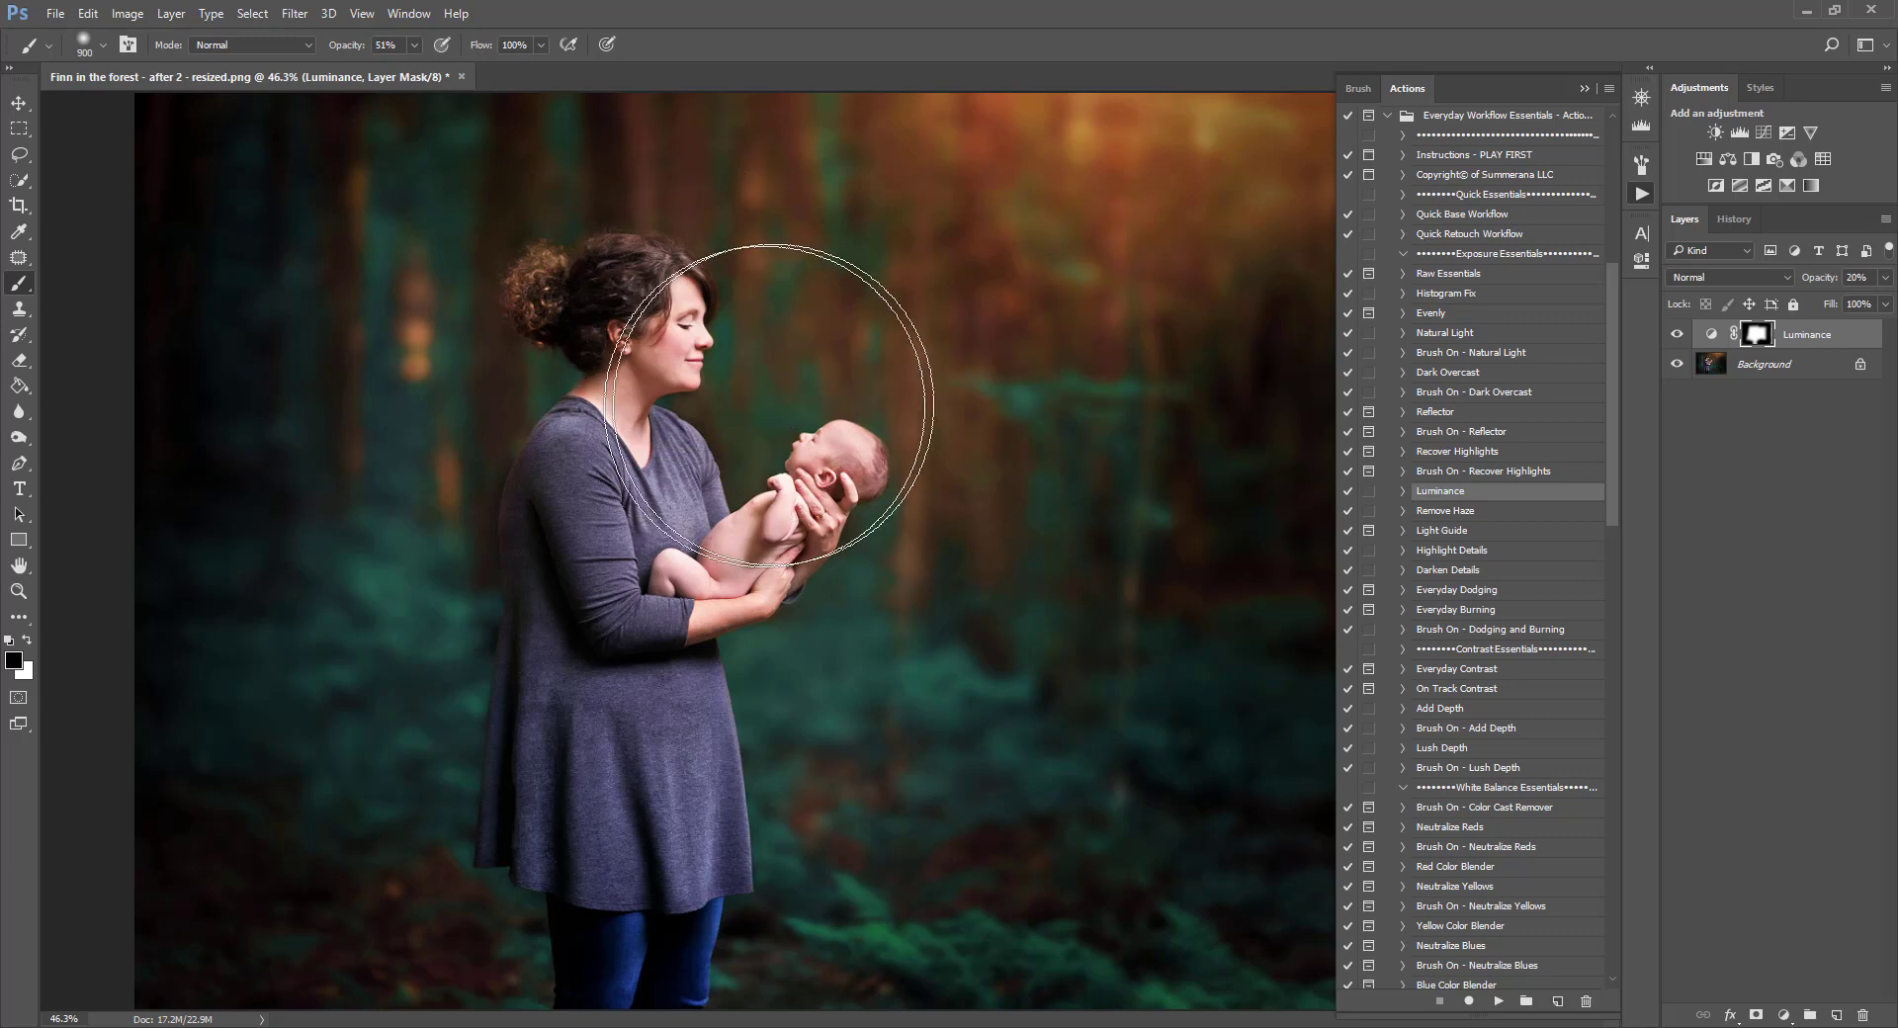
{"action": "key", "text": "bracketleft"}
{"action": "key", "text": "bracketleft"}
{"action": "key", "text": "bracketleft"}
{"action": "key", "text": "bracketleft"}
{"action": "key", "text": "bracketleft"}
{"action": "key", "text": "bracketleft"}
{"action": "key", "text": "bracketleft"}
{"action": "key", "text": "bracketleft"}
{"action": "key", "text": "bracketleft"}
{"action": "key", "text": "bracketleft"}
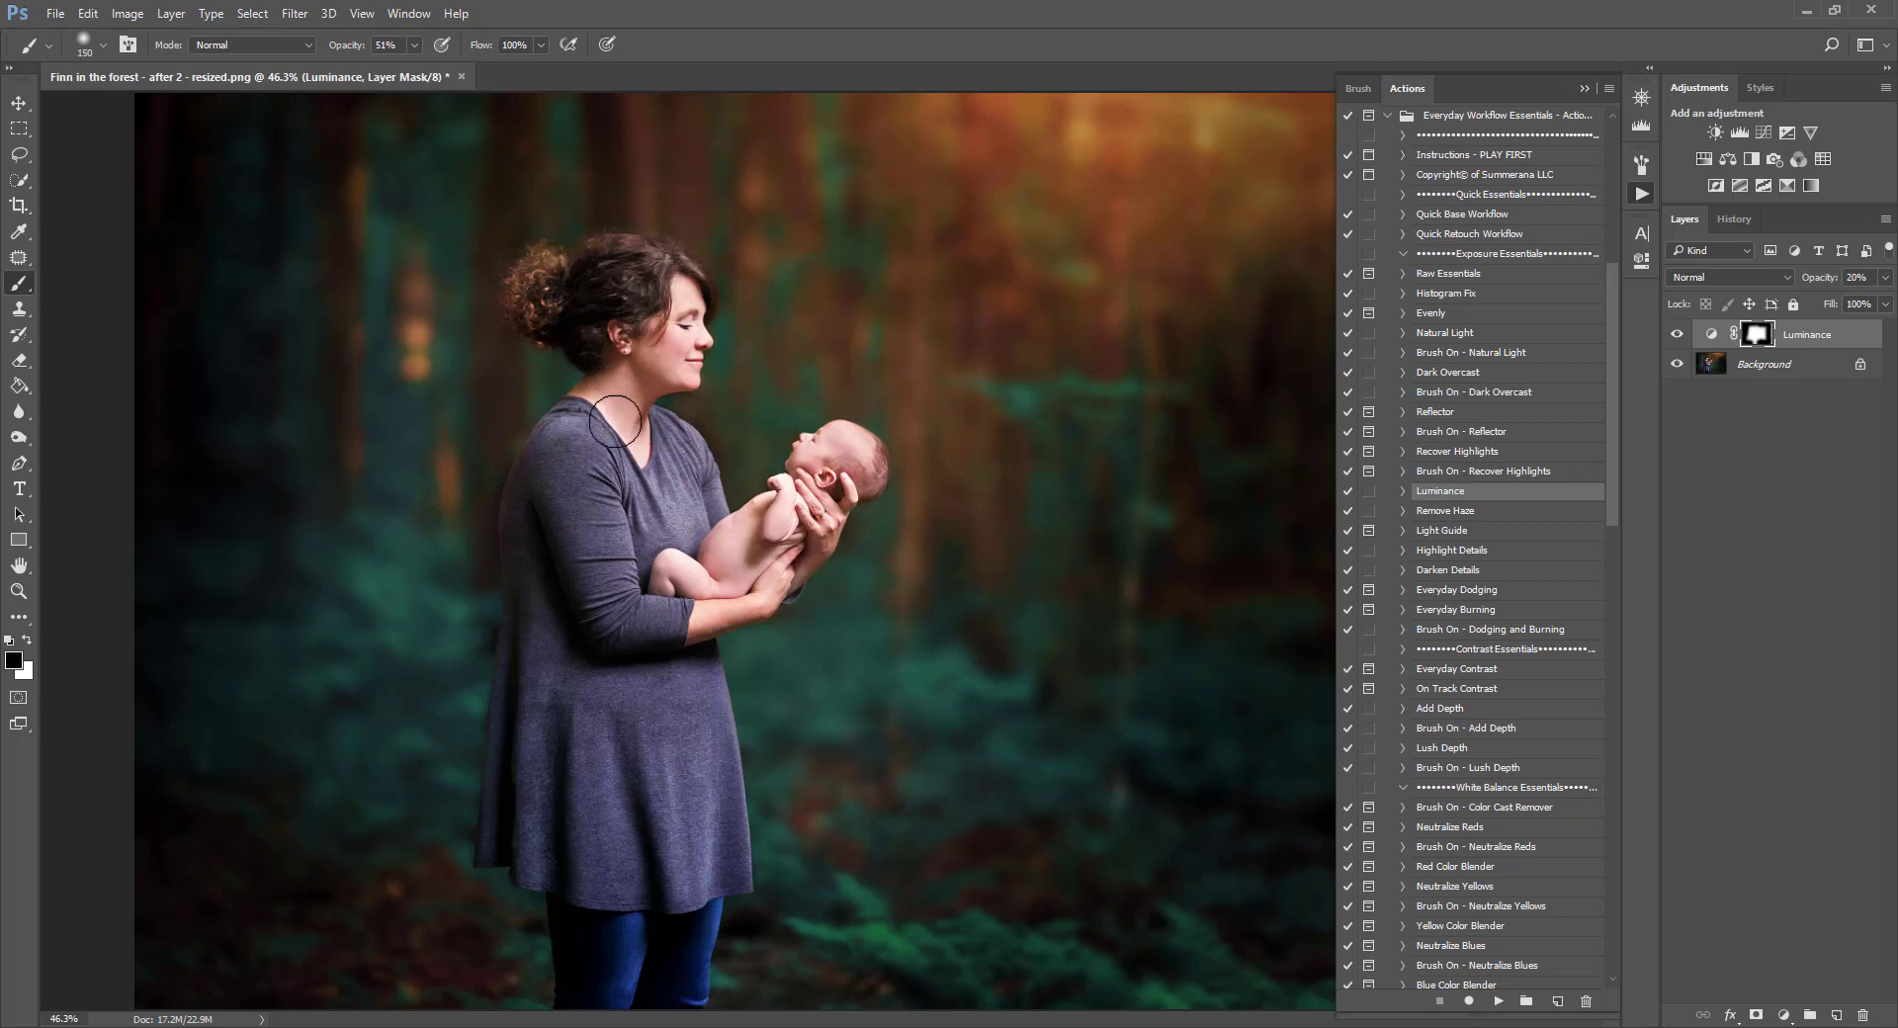
{"action": "left_click_drag", "start_coordinate": [646, 351], "coordinate": [682, 342]}
{"action": "mouse_move", "coordinate": [817, 469]}
{"action": "left_mouse_down"}
{"action": "mouse_move", "coordinate": [803, 510]}
{"action": "mouse_move", "coordinate": [727, 576]}
{"action": "mouse_move", "coordinate": [781, 551]}
{"action": "mouse_move", "coordinate": [732, 556]}
{"action": "mouse_move", "coordinate": [761, 486]}
{"action": "mouse_move", "coordinate": [773, 561]}
{"action": "mouse_move", "coordinate": [682, 598]}
{"action": "mouse_move", "coordinate": [671, 381]}
{"action": "mouse_move", "coordinate": [605, 367]}
{"action": "left_mouse_up"}
- Toggle the Luminance layer's visibility repeatedly to compare the photo with and without the masked adjustment
{"action": "left_click", "coordinate": [1677, 337]}
{"action": "left_click", "coordinate": [1677, 336]}
{"action": "left_click", "coordinate": [1677, 336]}
{"action": "left_click", "coordinate": [1677, 336]}
{"action": "left_click", "coordinate": [1678, 338]}
{"action": "left_click", "coordinate": [1678, 338]}
- Restore the brush opacity to 100%, enlarge the brush, and paint more black over the subjects and the lower background on the Luminance mask
{"action": "left_click_drag", "start_coordinate": [408, 49], "coordinate": [473, 71]}
{"action": "key", "text": "bracketright"}
{"action": "key", "text": "bracketright"}
{"action": "key", "text": "bracketright"}
{"action": "mouse_move", "coordinate": [680, 366]}
{"action": "left_mouse_down"}
{"action": "mouse_move", "coordinate": [623, 415]}
{"action": "mouse_move", "coordinate": [692, 453]}
{"action": "mouse_move", "coordinate": [845, 464]}
{"action": "mouse_move", "coordinate": [786, 552]}
{"action": "mouse_move", "coordinate": [692, 613]}
{"action": "left_mouse_up"}
{"action": "mouse_move", "coordinate": [1032, 759]}
{"action": "left_mouse_down"}
{"action": "mouse_move", "coordinate": [1119, 729]}
{"action": "mouse_move", "coordinate": [830, 644]}
{"action": "mouse_move", "coordinate": [956, 742]}
{"action": "left_mouse_up"}
- Paint white over the background on the Luminance mask with an 1100 px brush to bring the adjustment back
{"action": "left_click", "coordinate": [28, 641]}
{"action": "key", "text": "bracketright"}
{"action": "key", "text": "bracketright"}
{"action": "key", "text": "bracketright"}
{"action": "key", "text": "bracketright"}
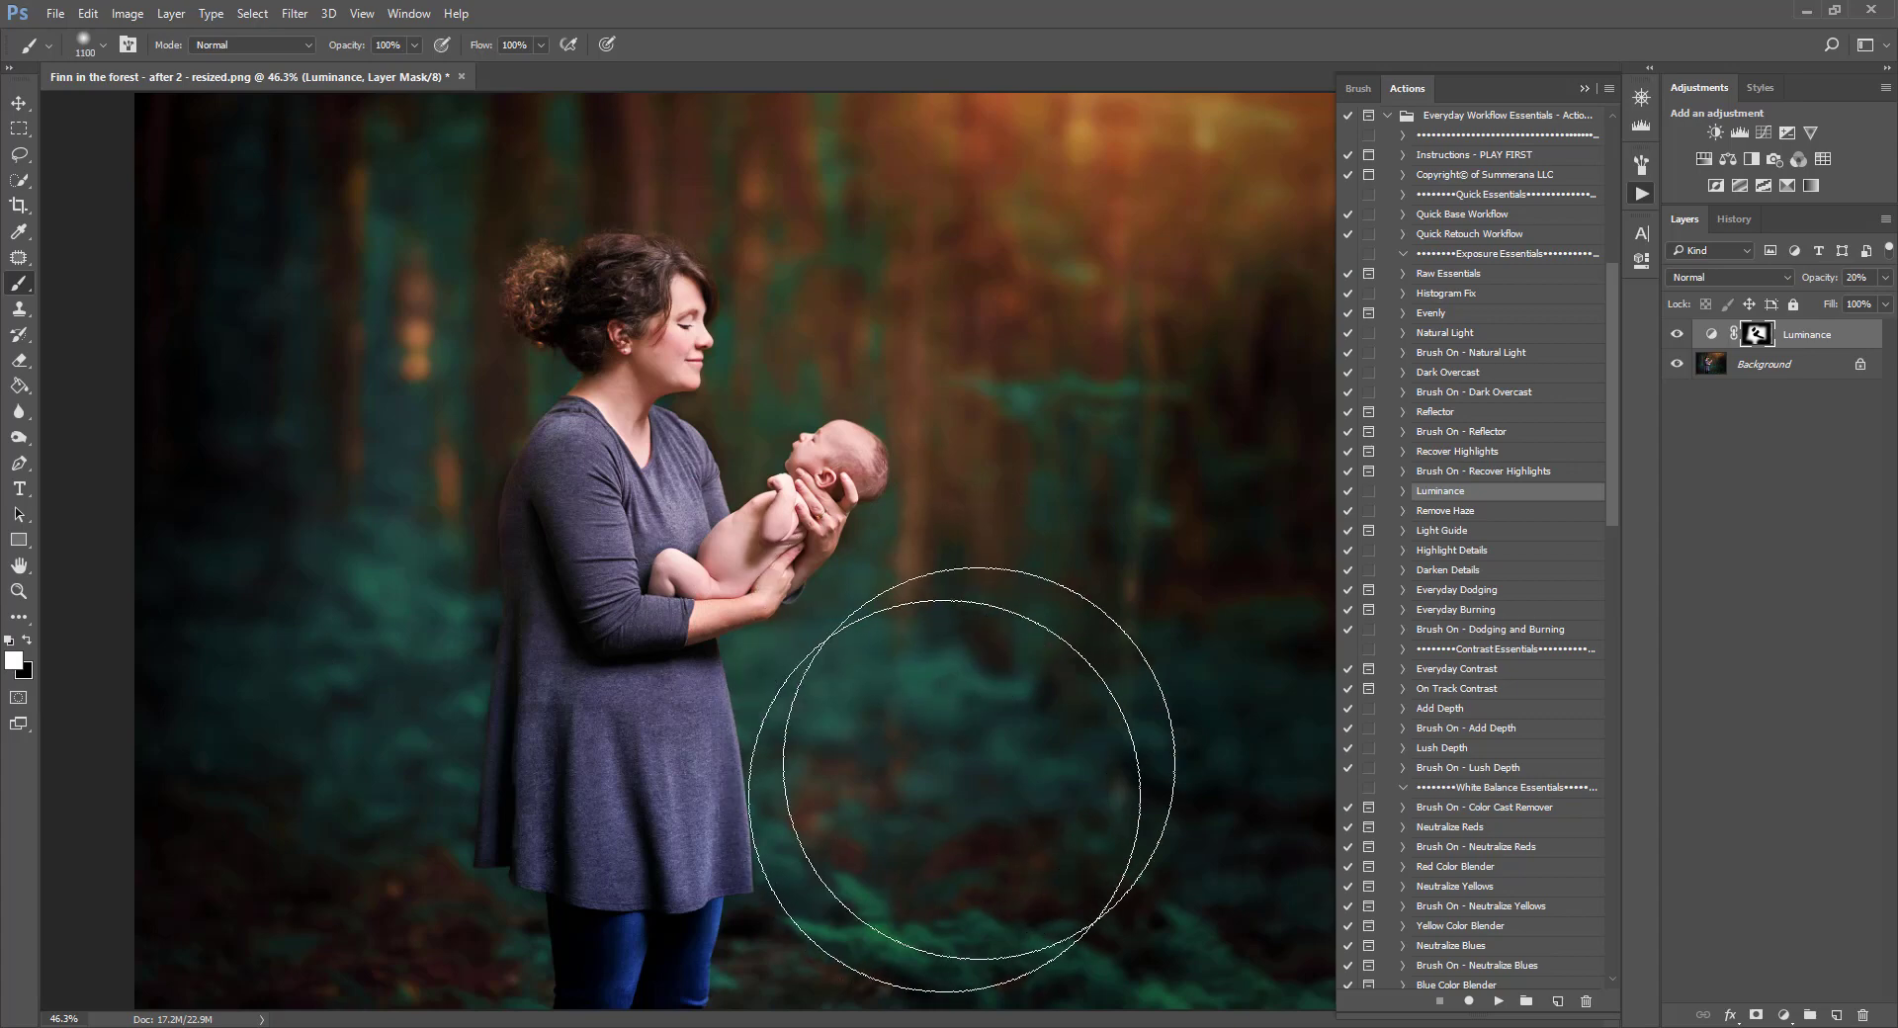
{"action": "mouse_move", "coordinate": [1017, 797]}
{"action": "left_mouse_down"}
{"action": "mouse_move", "coordinate": [966, 805]}
{"action": "mouse_move", "coordinate": [1322, 698]}
{"action": "left_mouse_up"}
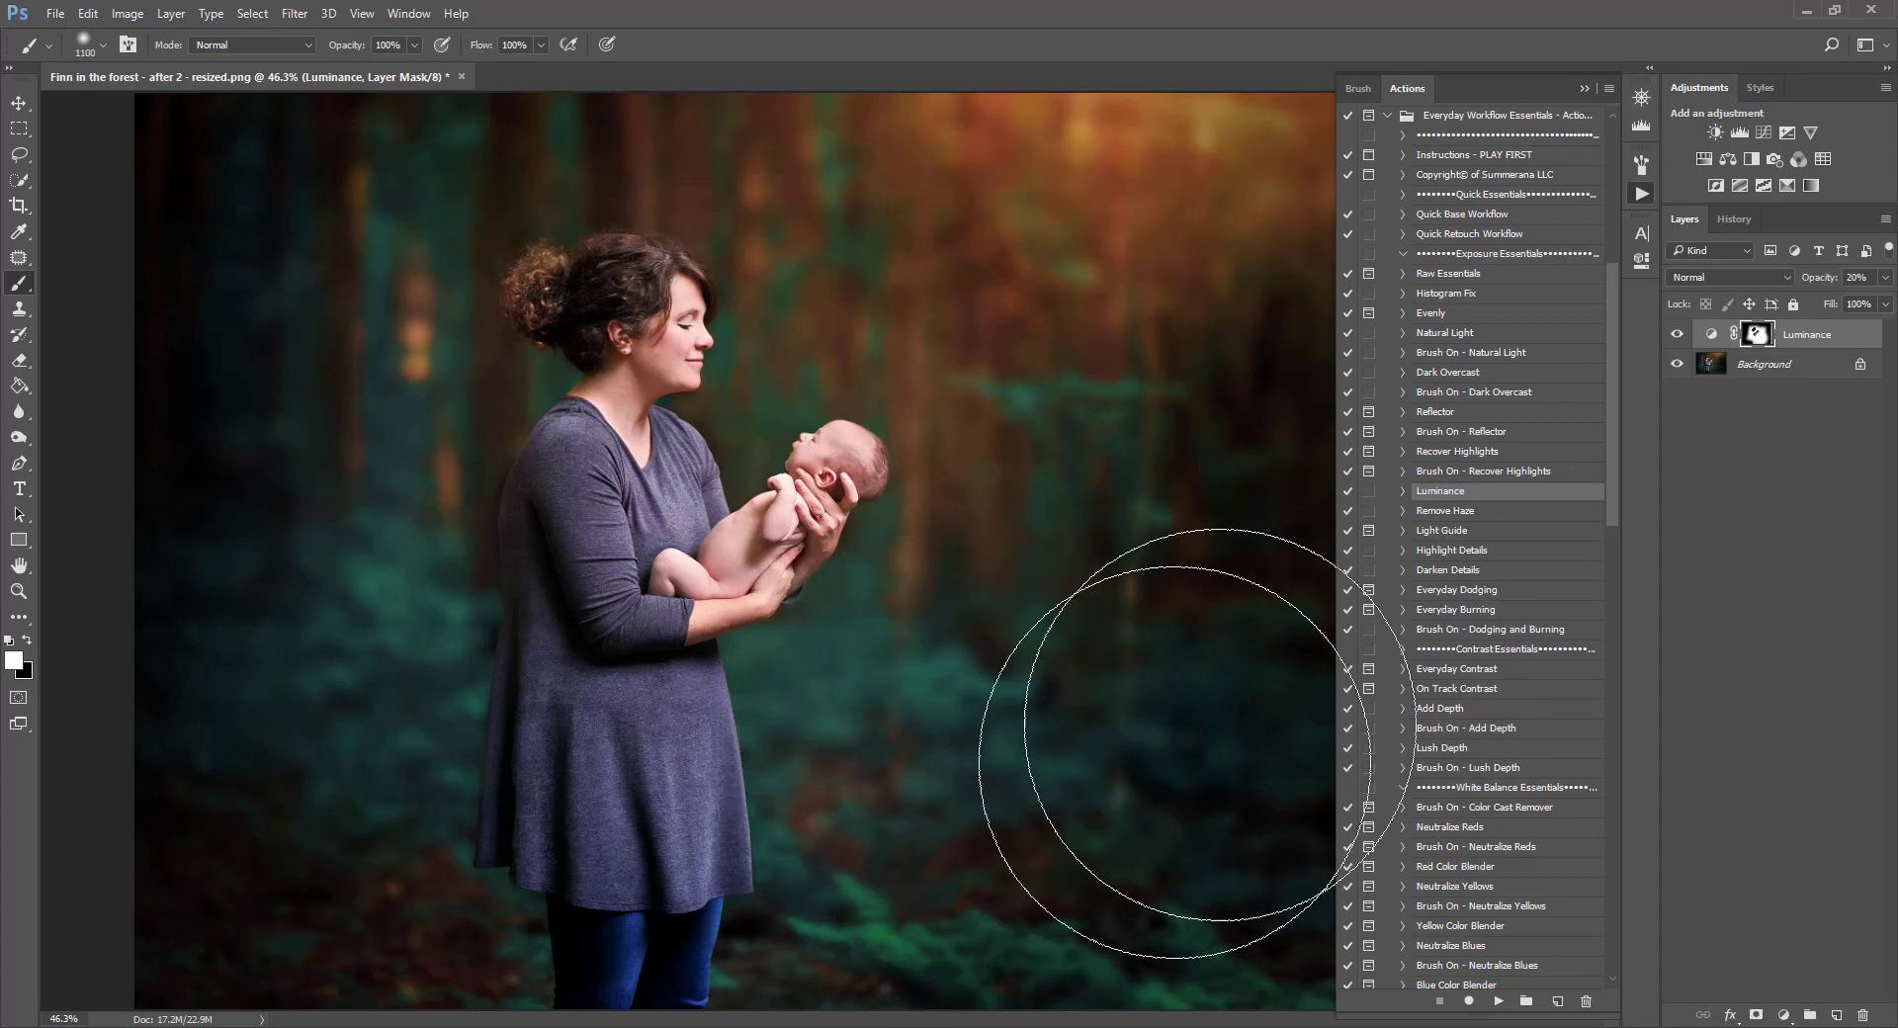
{"action": "left_click", "coordinate": [1585, 88]}
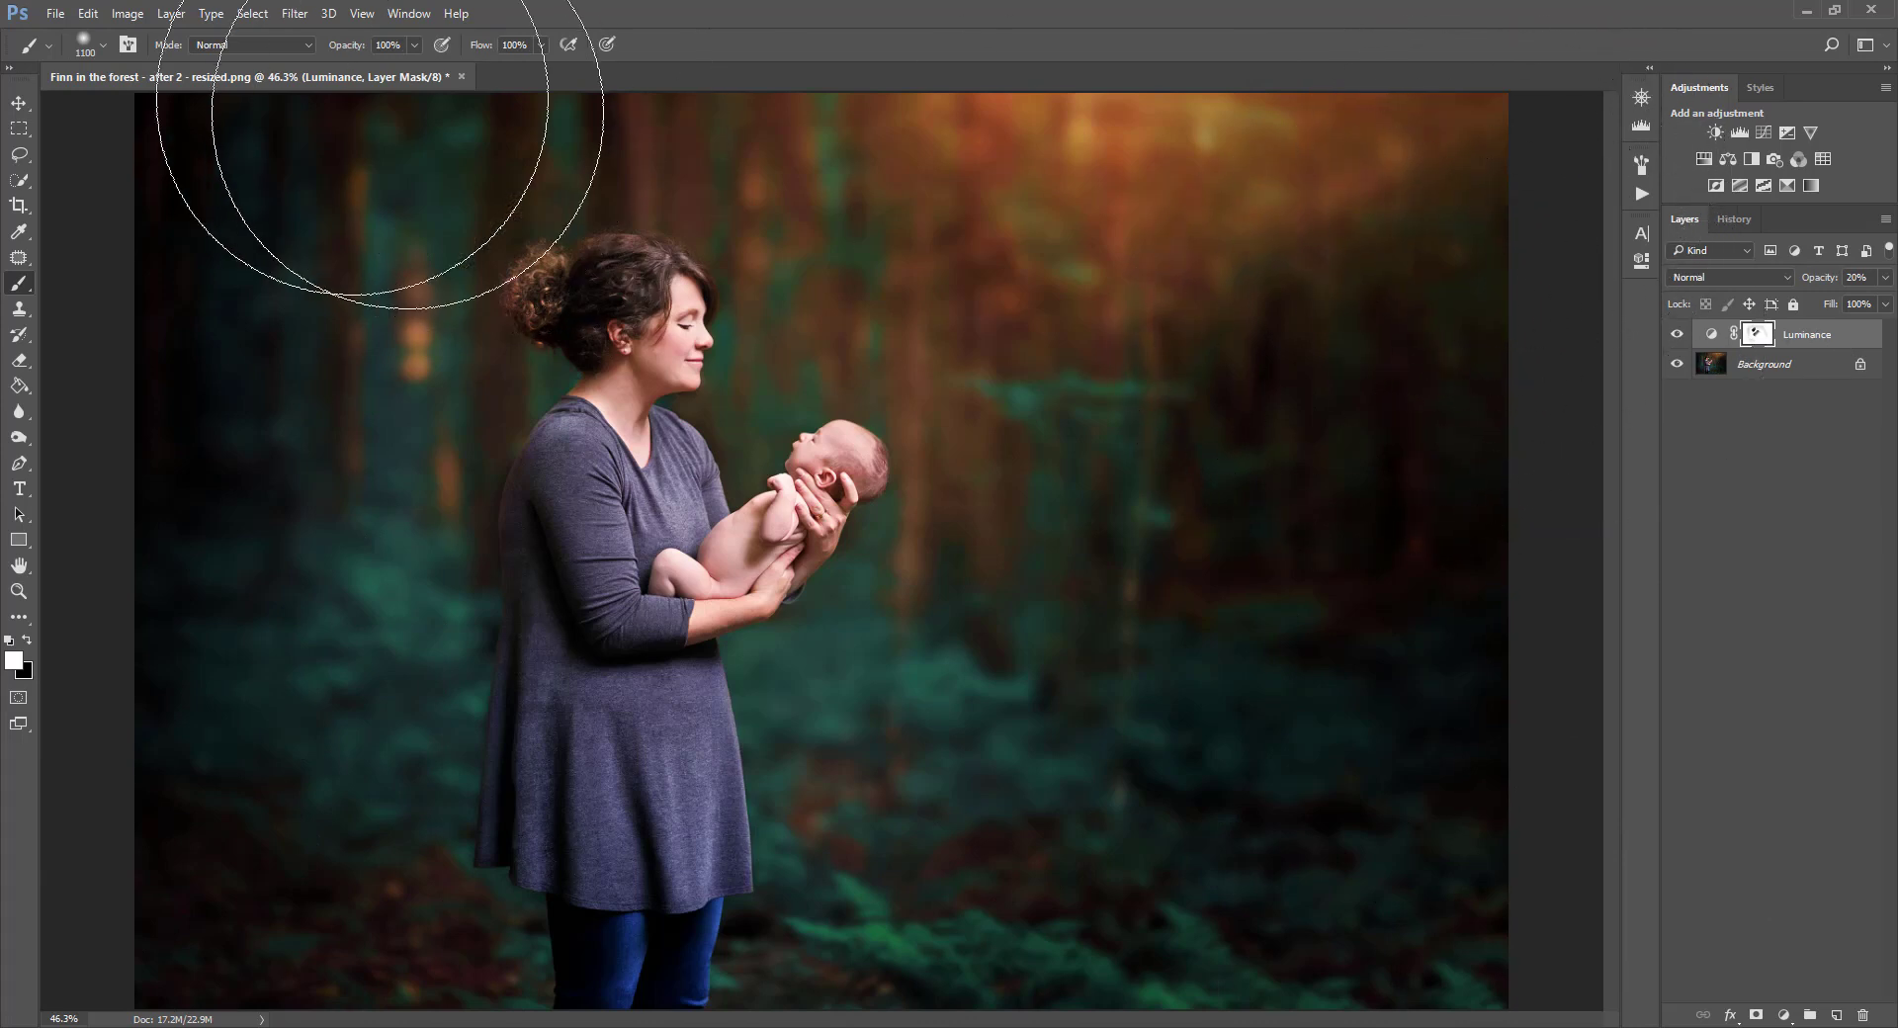
- Switch to the Move tool and delete the Luminance layer's mask without removing the layer
{"action": "key", "text": "v"}
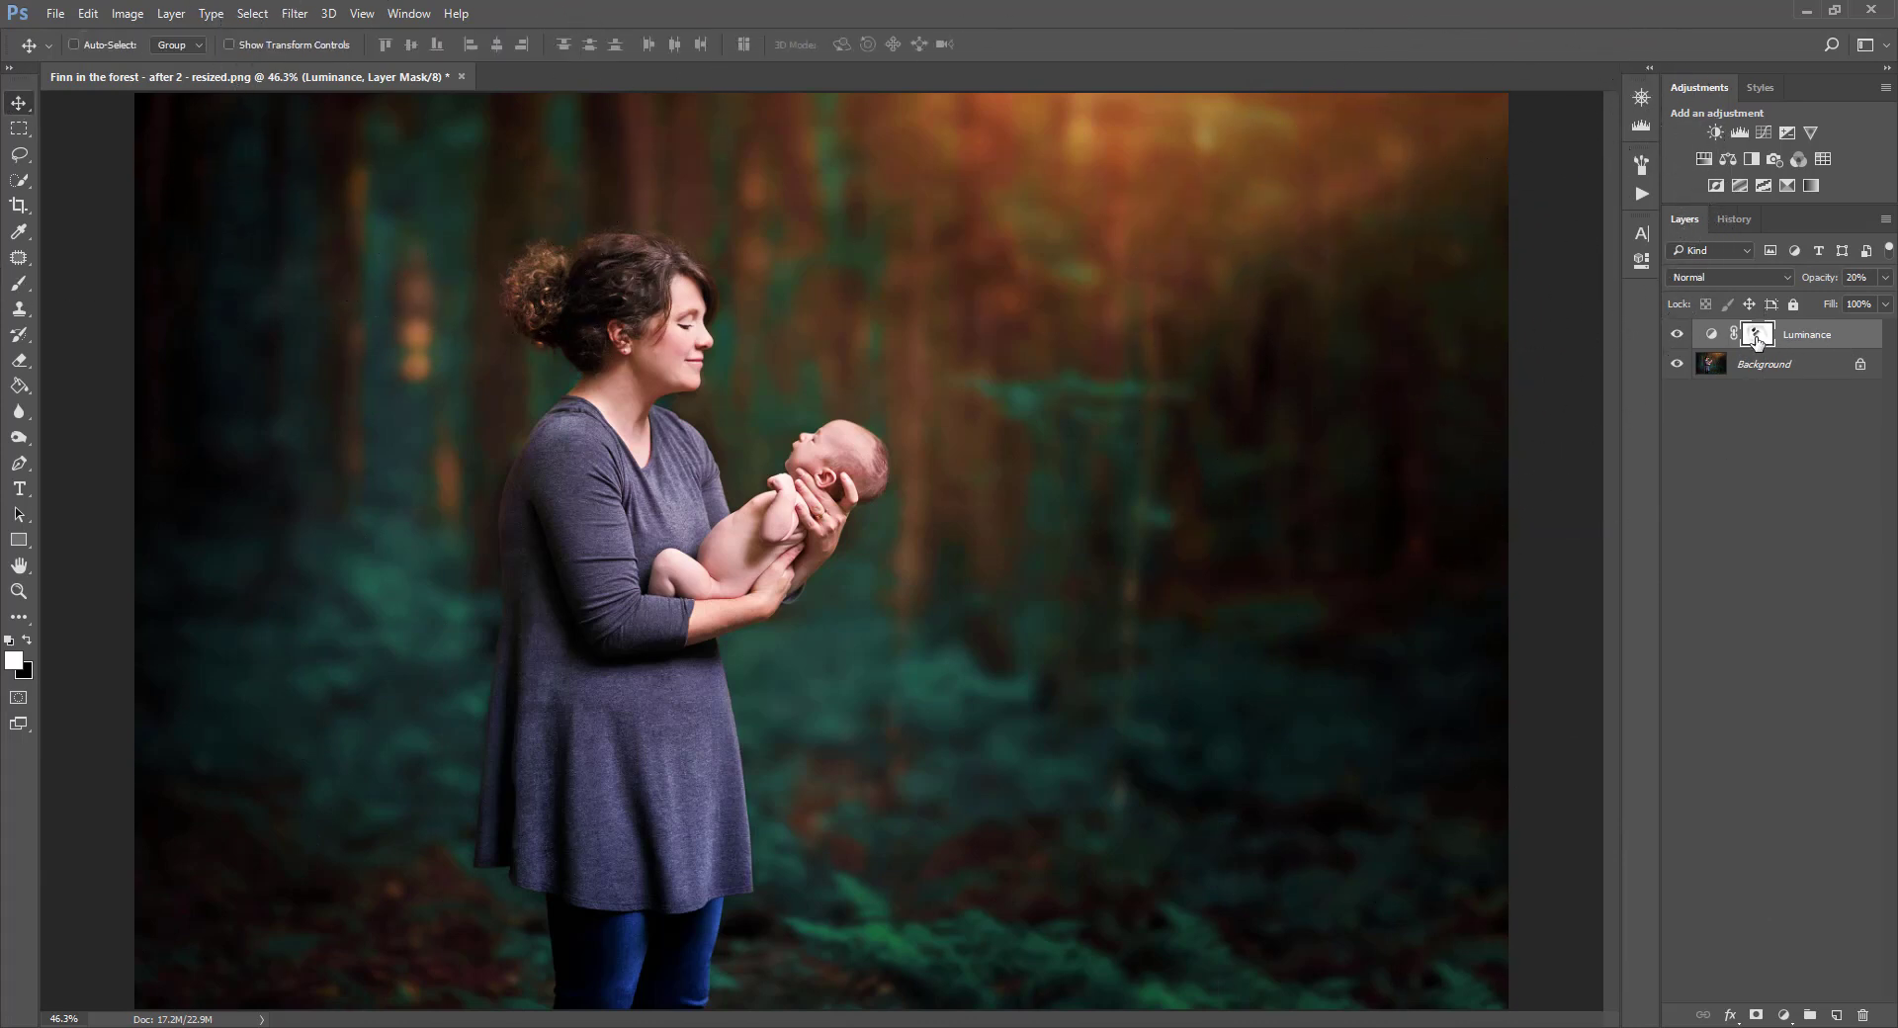
{"action": "left_click_drag", "start_coordinate": [1758, 375], "coordinate": [1866, 1016]}
{"action": "left_click", "coordinate": [915, 395]}
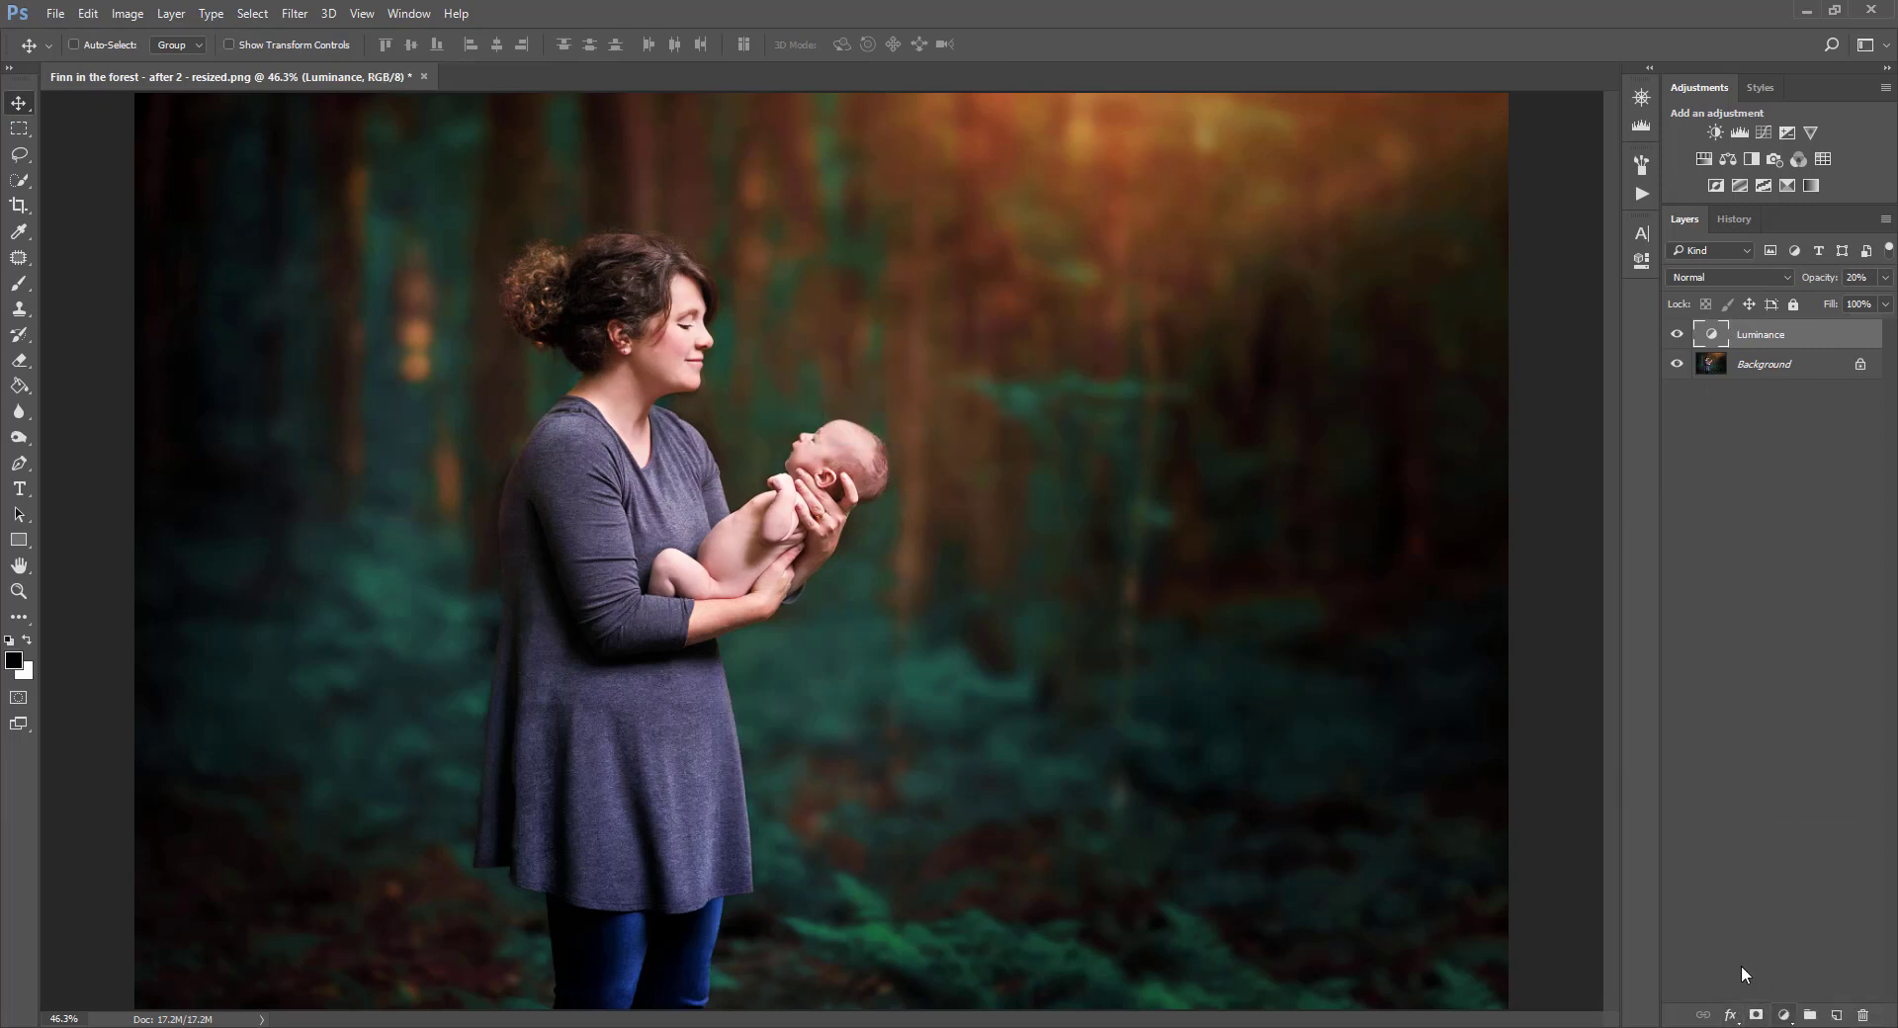
- Run the Make a New Reveal All Layer Mask (White) action on the Luminance layer and continue through its message
{"action": "left_click", "coordinate": [1639, 195]}
{"action": "left_click_drag", "start_coordinate": [1616, 455], "coordinate": [1641, 913]}
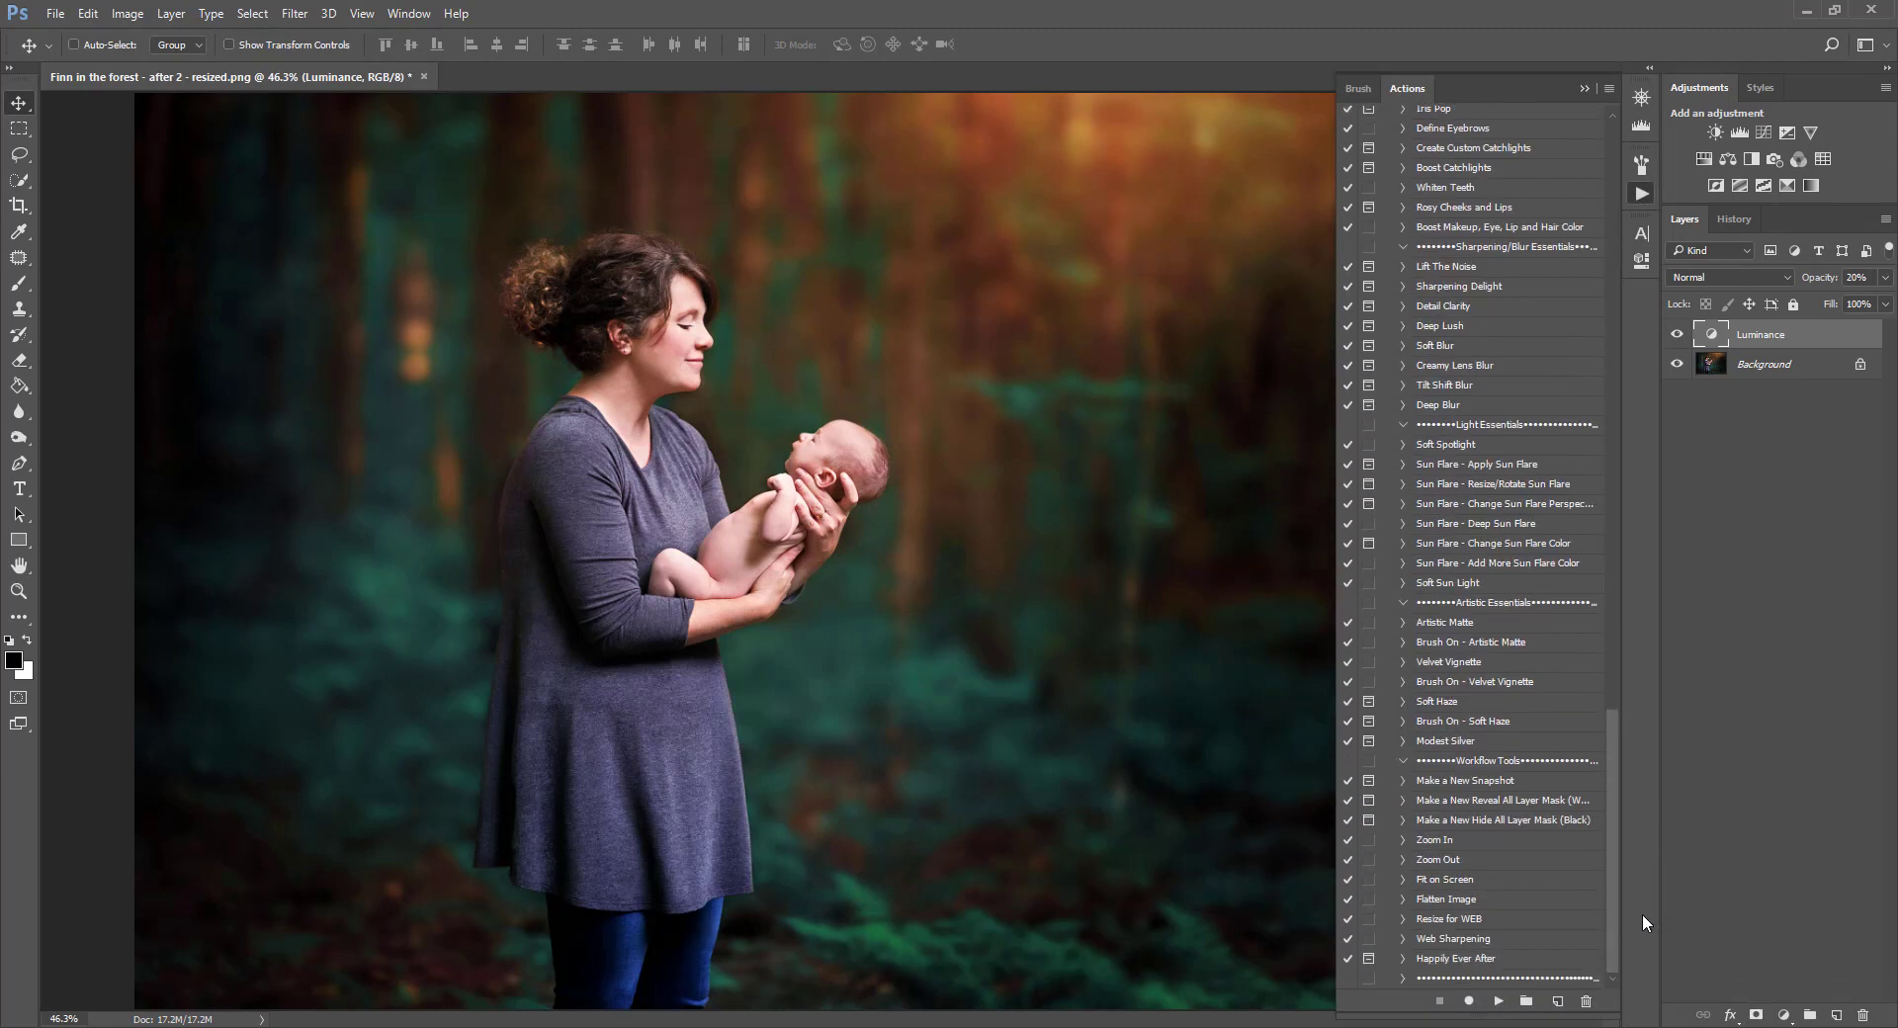
{"action": "left_click", "coordinate": [1474, 782]}
{"action": "left_click", "coordinate": [1473, 803]}
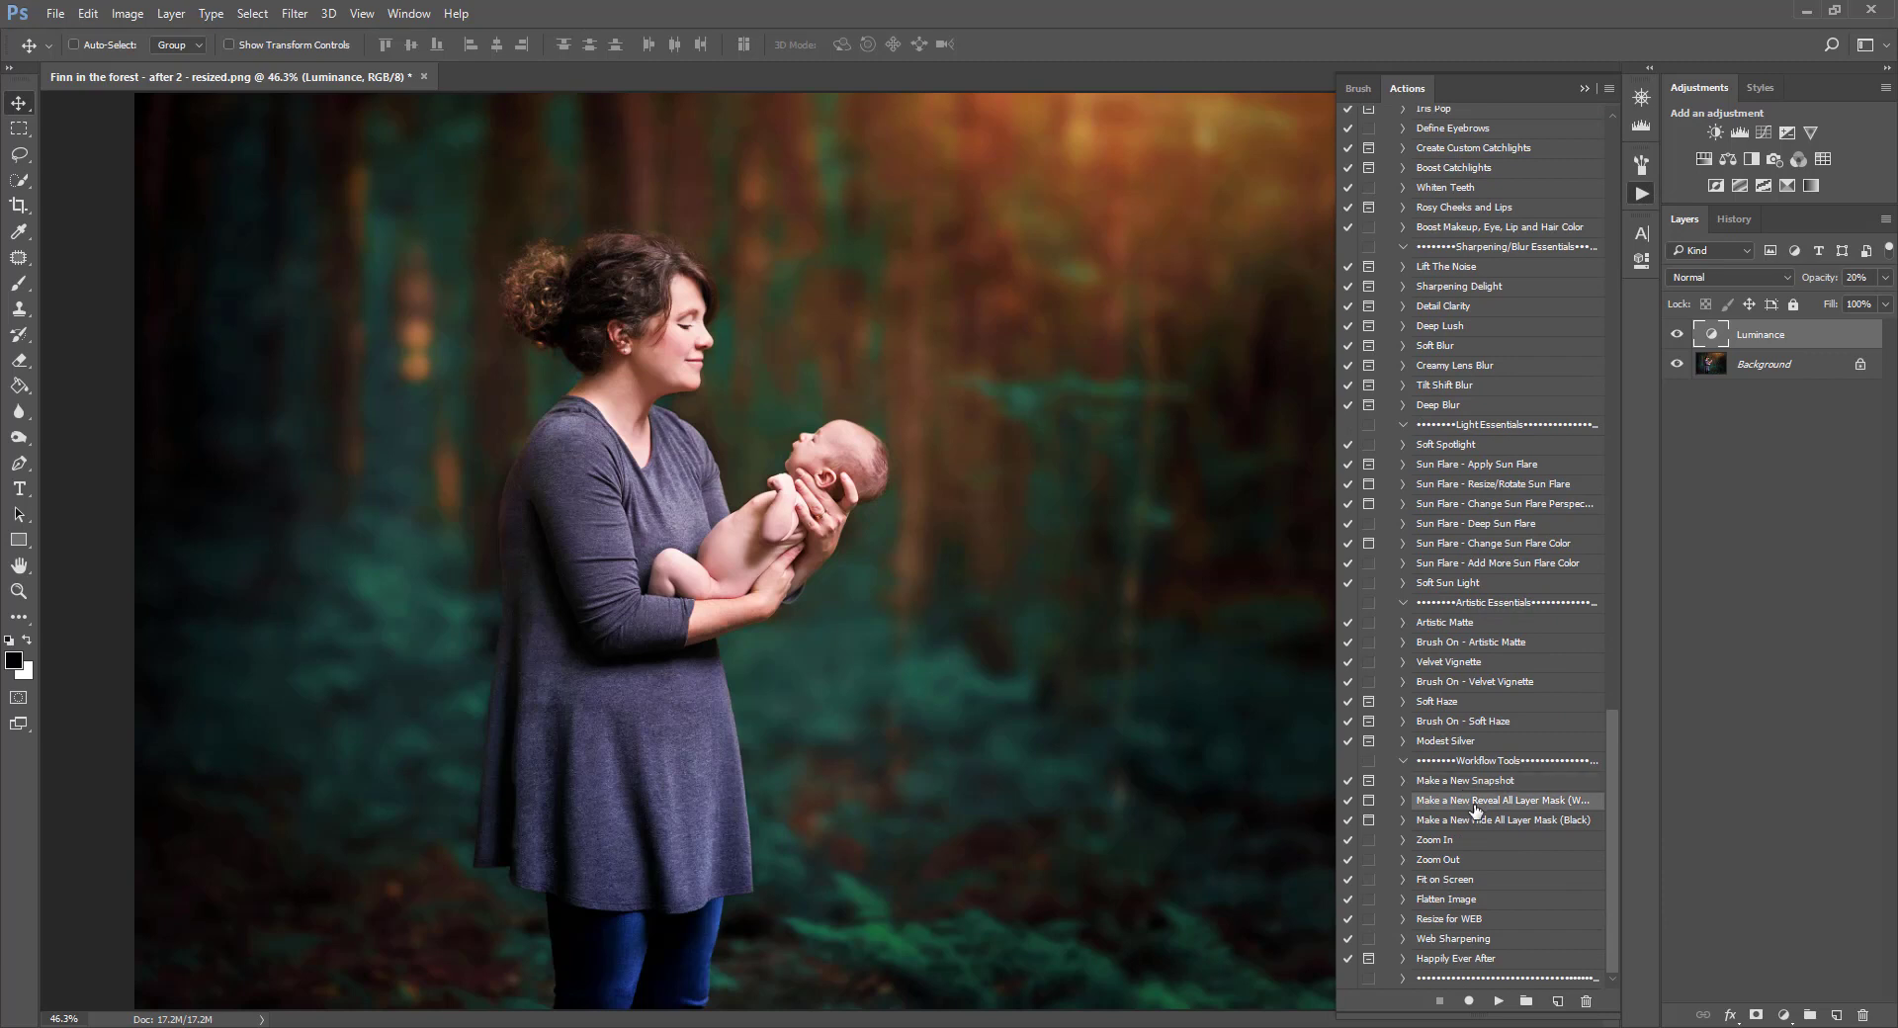
{"action": "left_click", "coordinate": [1459, 823]}
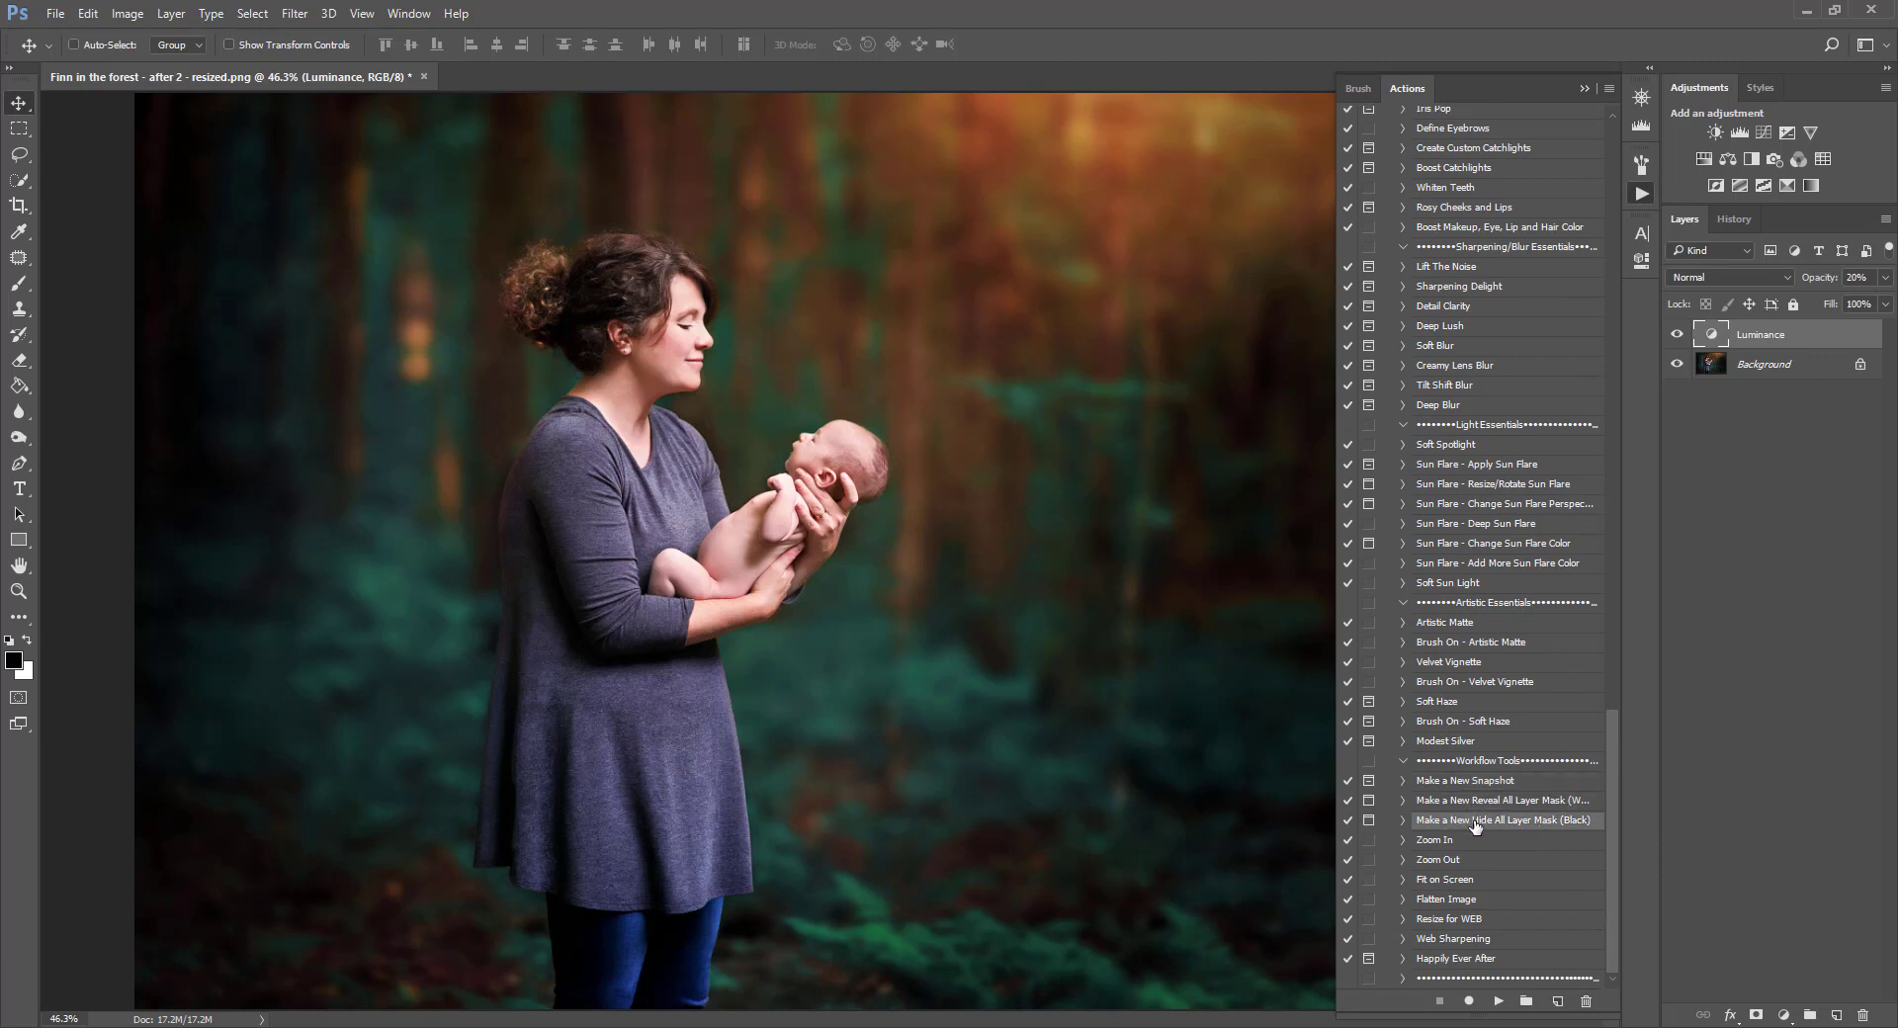
{"action": "left_click", "coordinate": [1541, 807]}
{"action": "left_click", "coordinate": [1461, 826]}
{"action": "left_click", "coordinate": [1503, 802]}
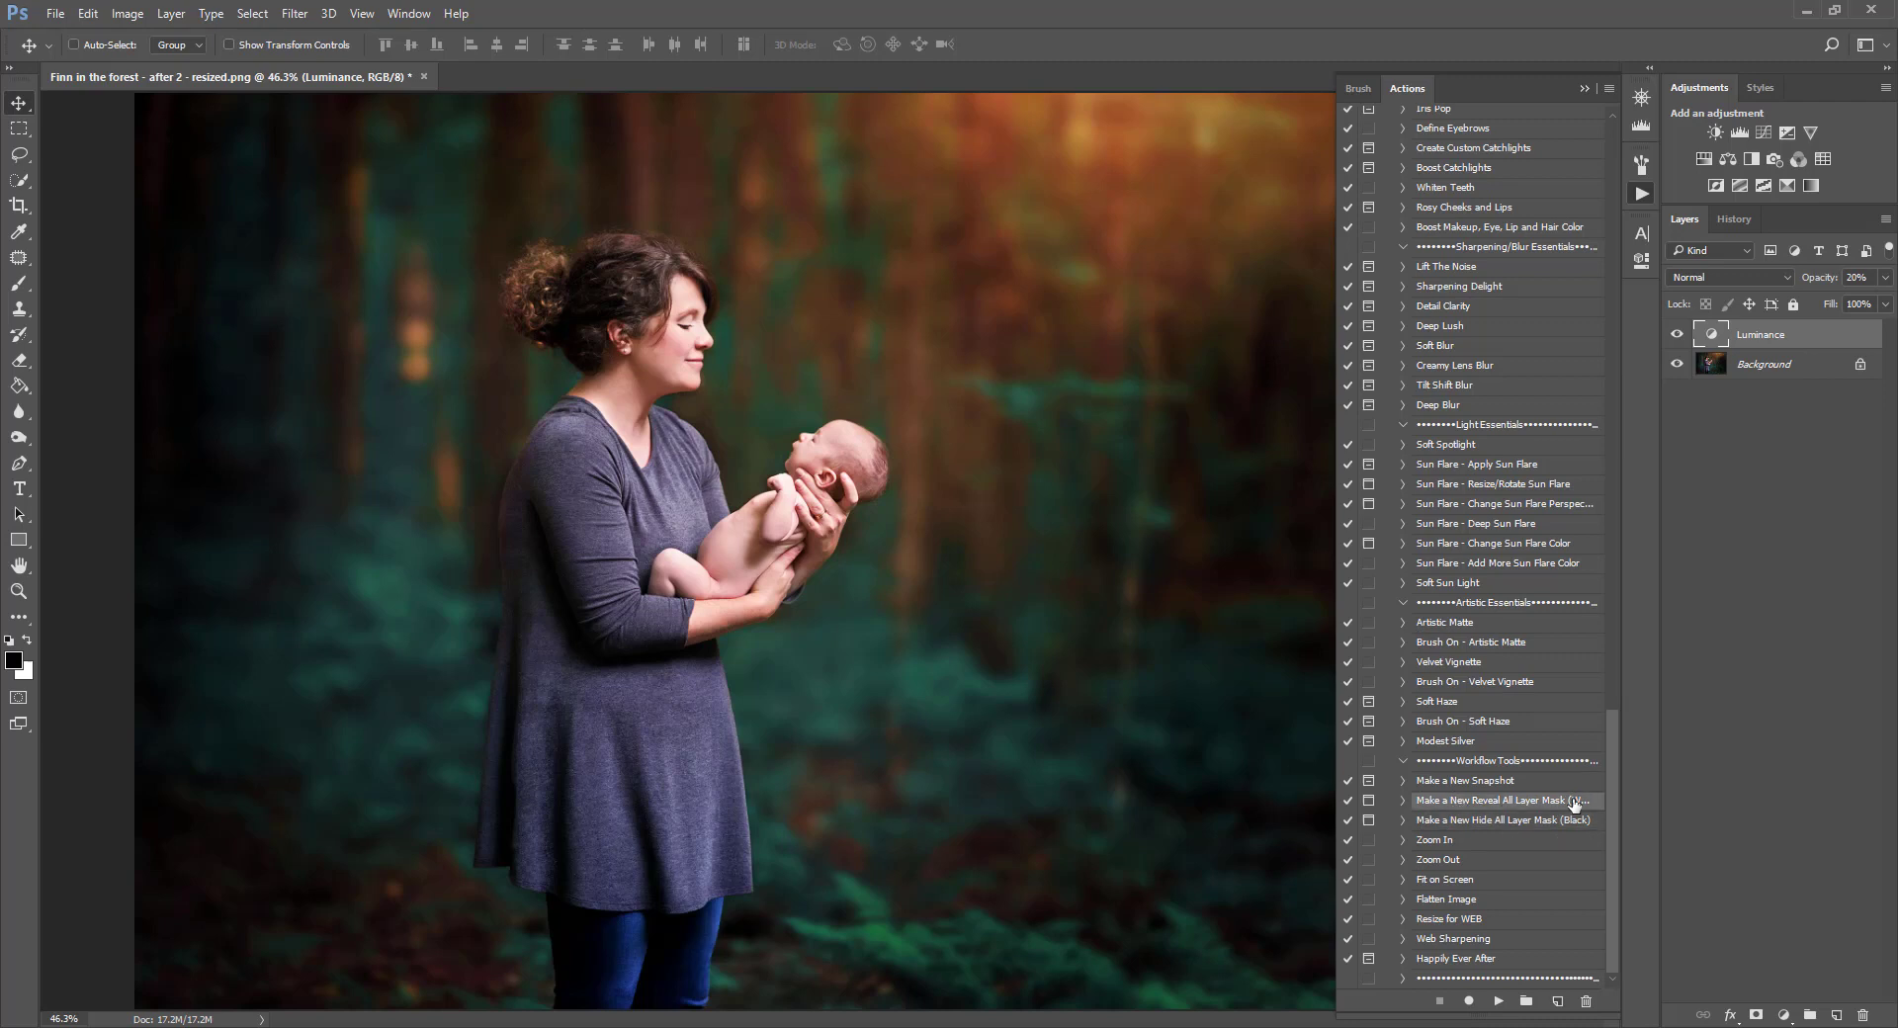
{"action": "left_click", "coordinate": [1499, 1001]}
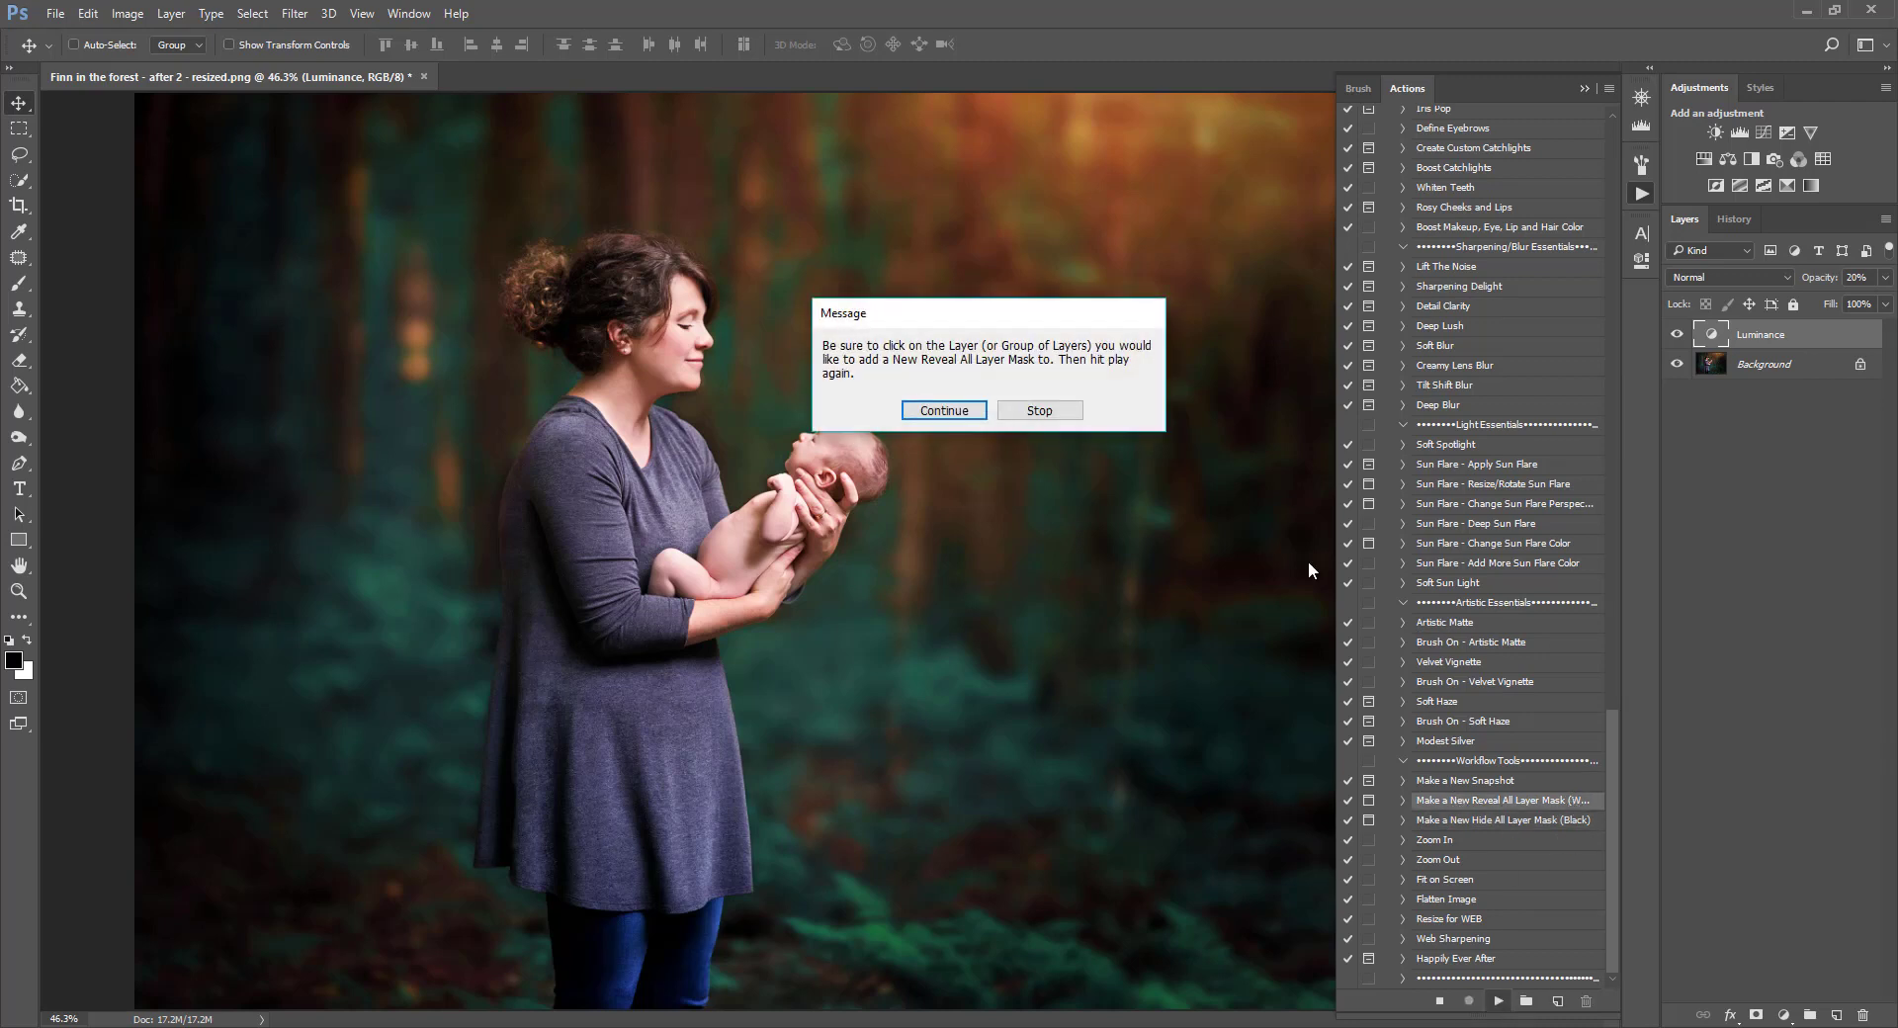
{"action": "left_click", "coordinate": [944, 410]}
{"action": "left_click", "coordinate": [974, 421]}
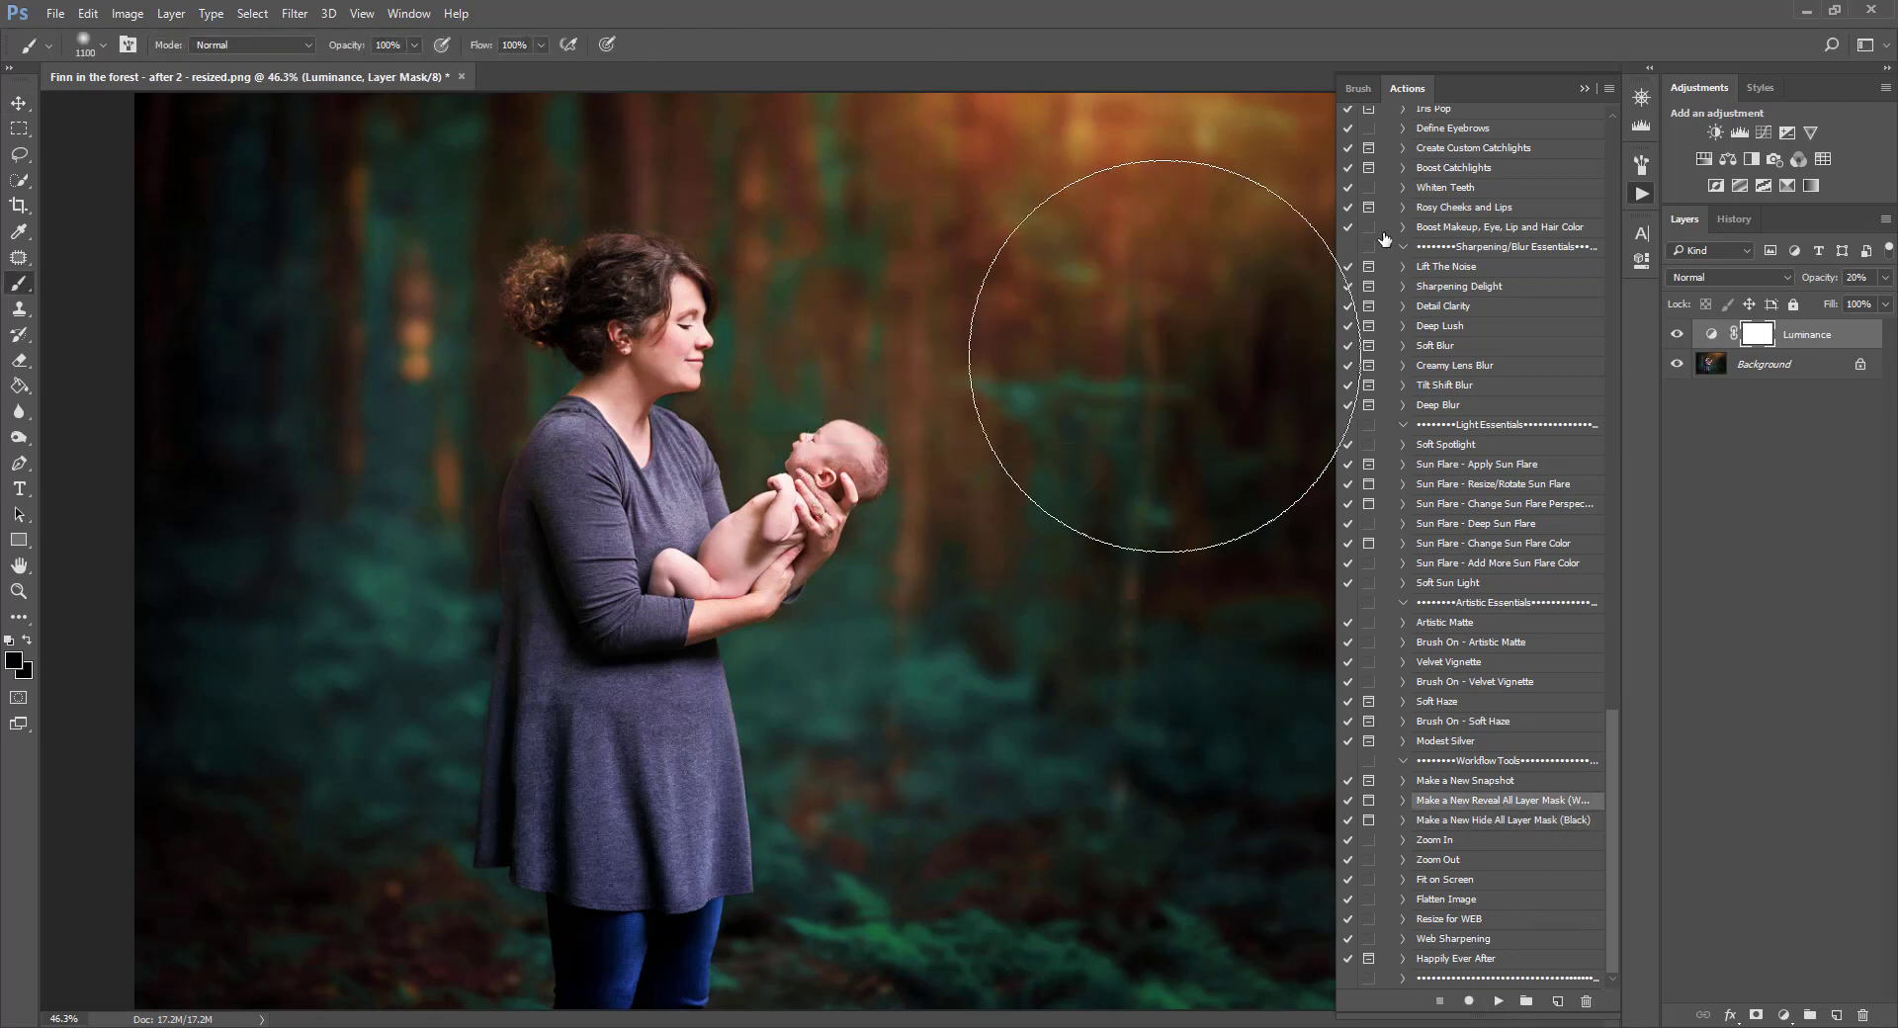
{"action": "left_click", "coordinate": [1583, 89]}
- Shrink the brush to 200 px and paint black over the woman's face and the baby on the Luminance mask
{"action": "key", "text": "bracketleft"}
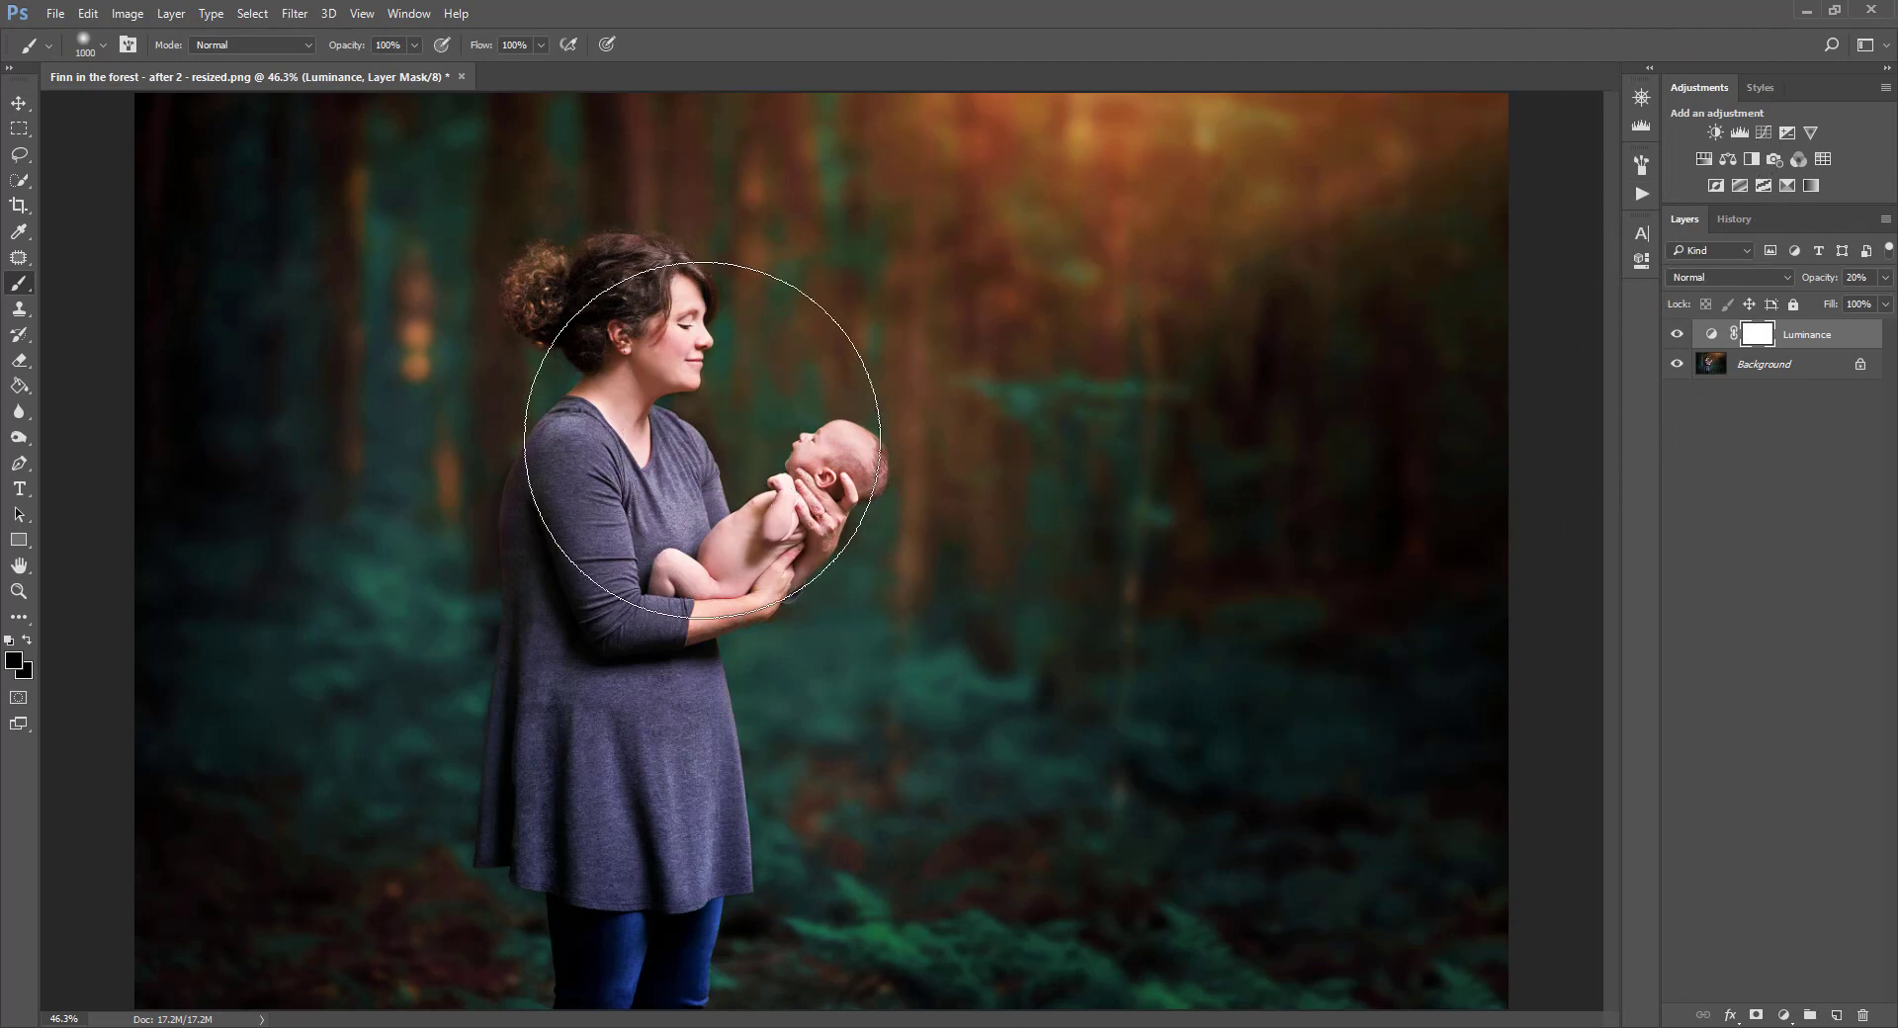
{"action": "key", "text": "bracketleft"}
{"action": "key", "text": "bracketleft"}
{"action": "key", "text": "bracketleft"}
{"action": "key", "text": "bracketleft"}
{"action": "key", "text": "bracketleft"}
{"action": "key", "text": "bracketleft"}
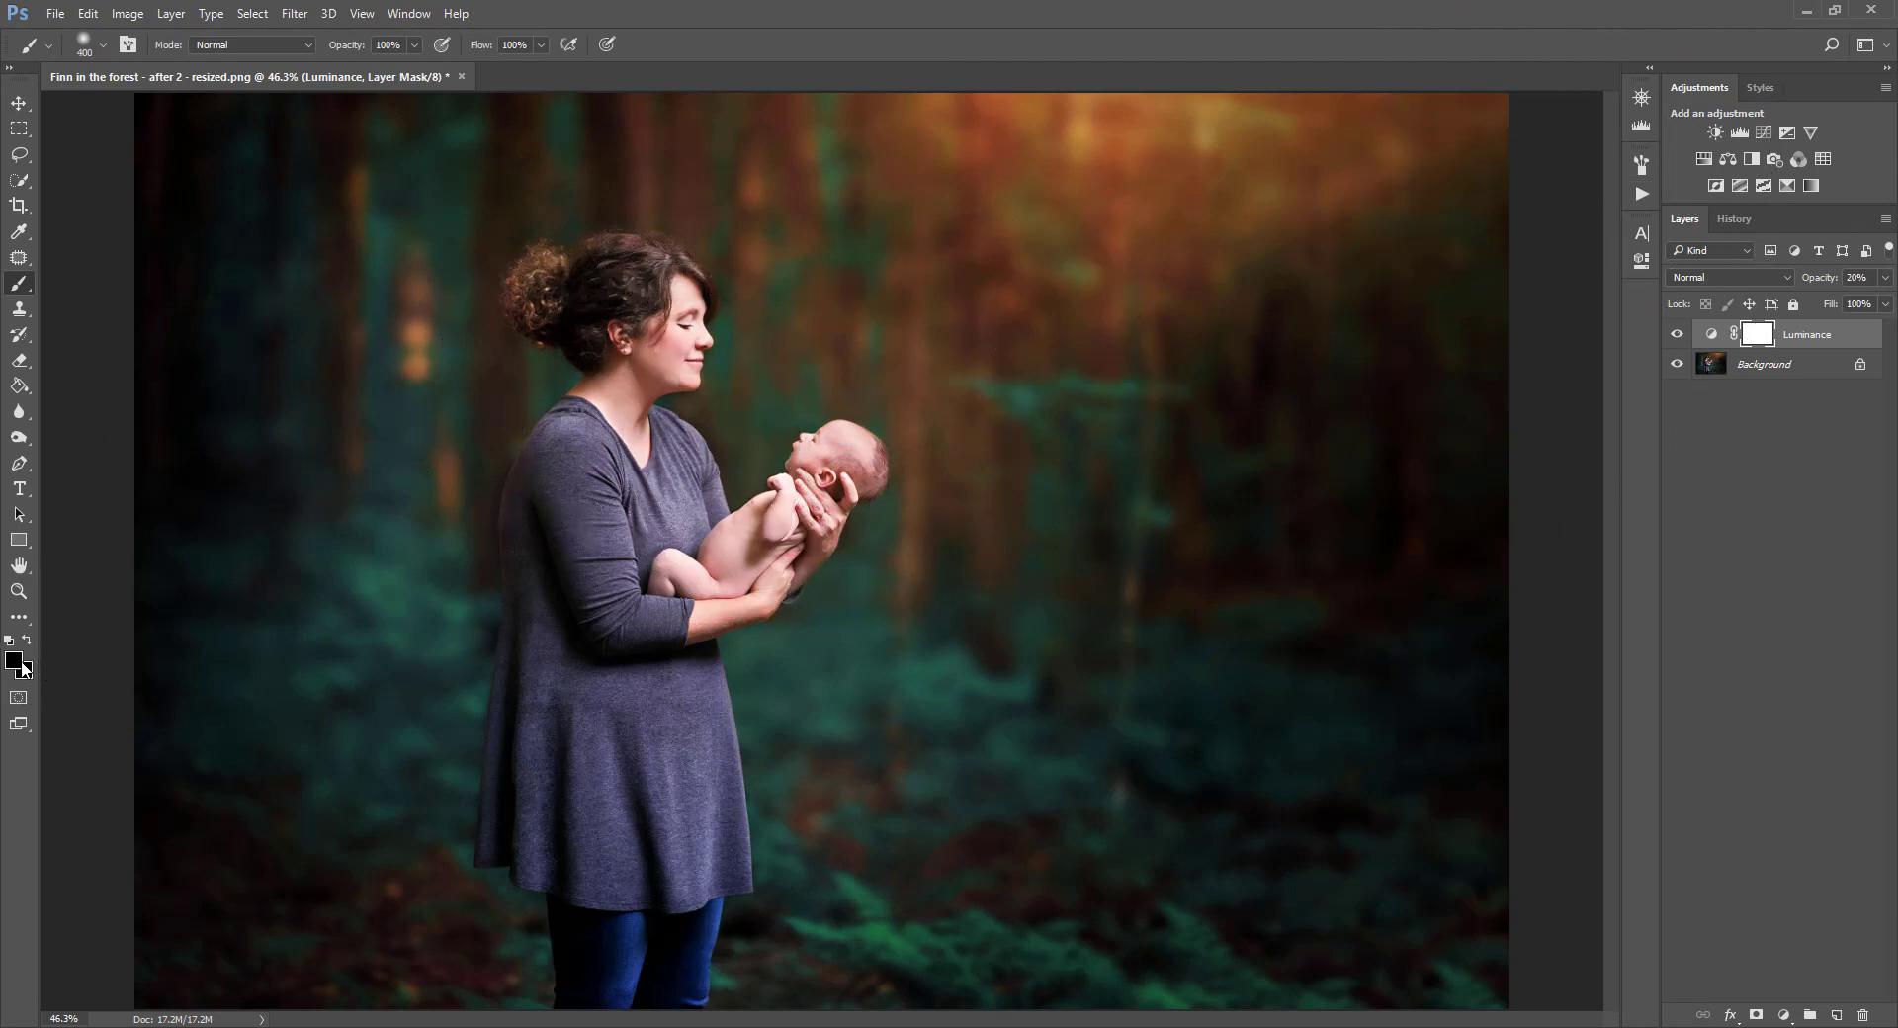
{"action": "key", "text": "bracketleft"}
{"action": "key", "text": "bracketleft"}
{"action": "mouse_move", "coordinate": [683, 364]}
{"action": "left_mouse_down"}
{"action": "mouse_move", "coordinate": [608, 405]}
{"action": "mouse_move", "coordinate": [681, 341]}
{"action": "left_mouse_up"}
{"action": "mouse_move", "coordinate": [807, 494]}
{"action": "left_mouse_down"}
{"action": "mouse_move", "coordinate": [658, 546]}
{"action": "mouse_move", "coordinate": [742, 594]}
{"action": "mouse_move", "coordinate": [867, 485]}
{"action": "left_mouse_up"}
- Toggle the Luminance layer's visibility to compare the photo with and without the newly masked adjustment
{"action": "left_click", "coordinate": [1678, 336]}
{"action": "left_click", "coordinate": [1678, 336]}
{"action": "left_click", "coordinate": [1678, 336]}
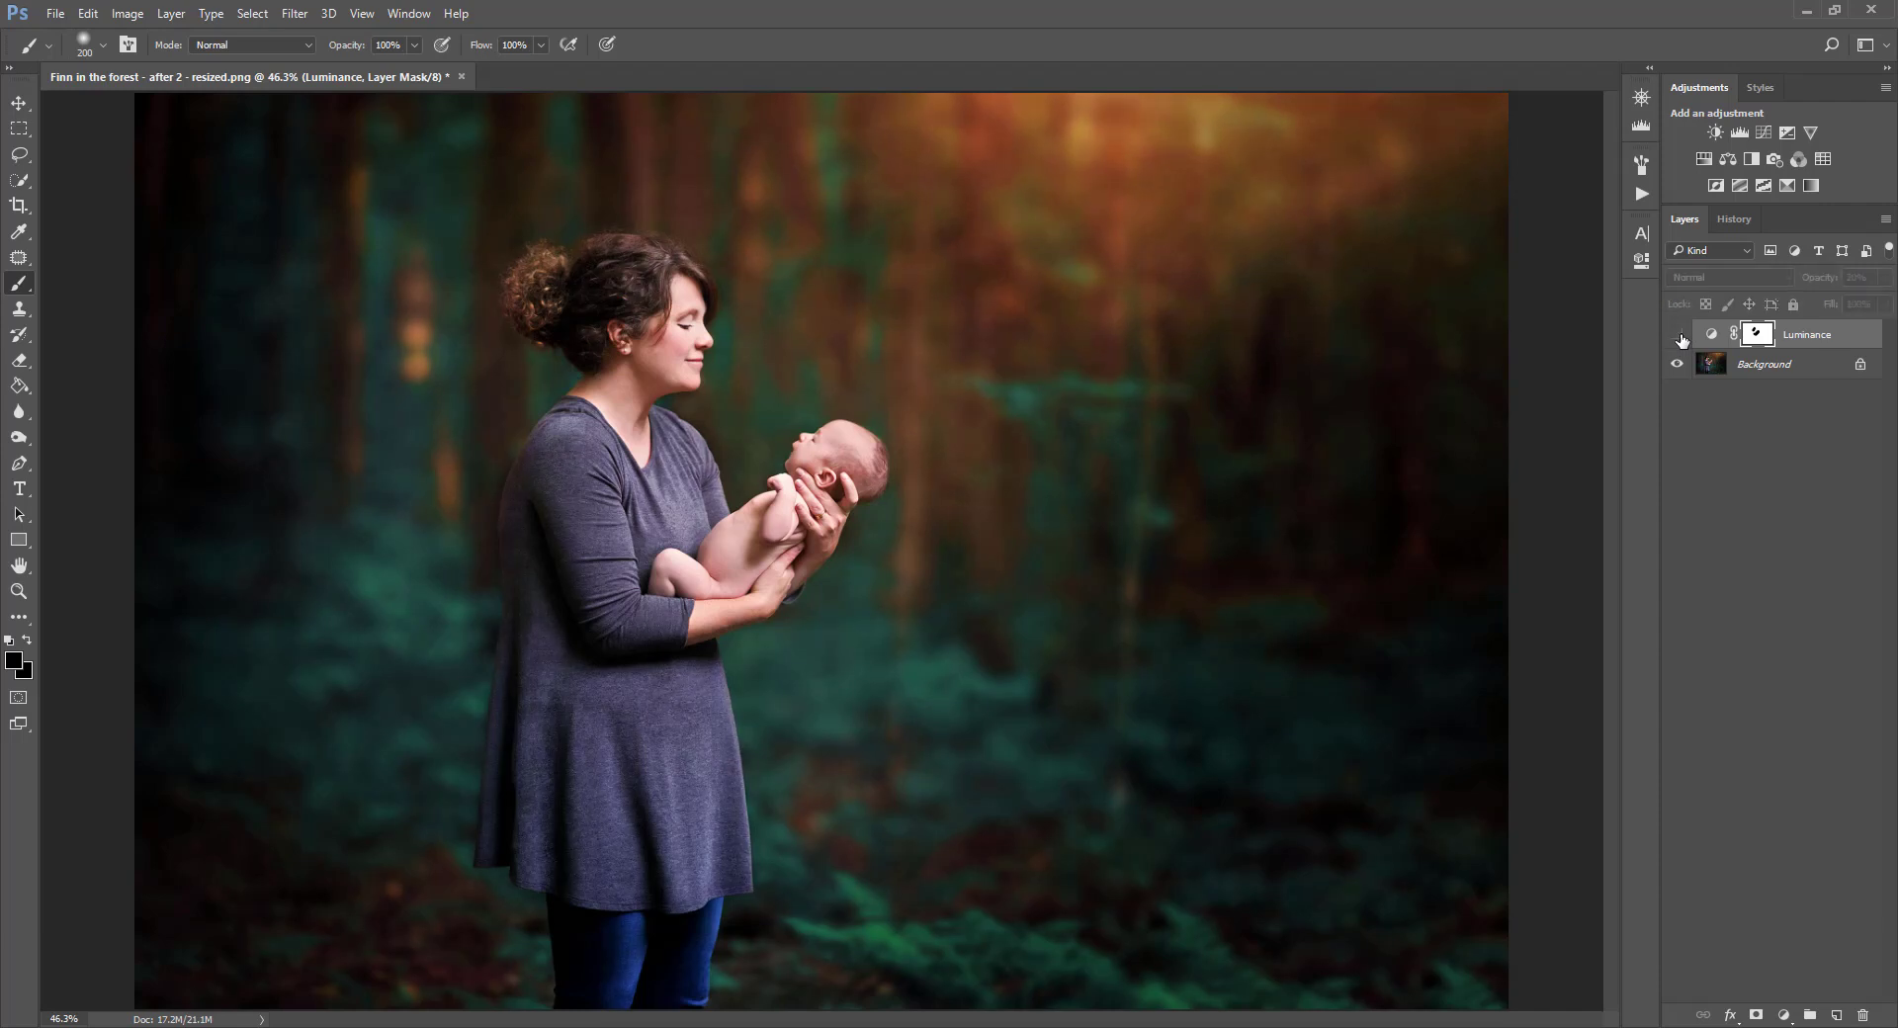
{"action": "left_click", "coordinate": [1679, 338]}
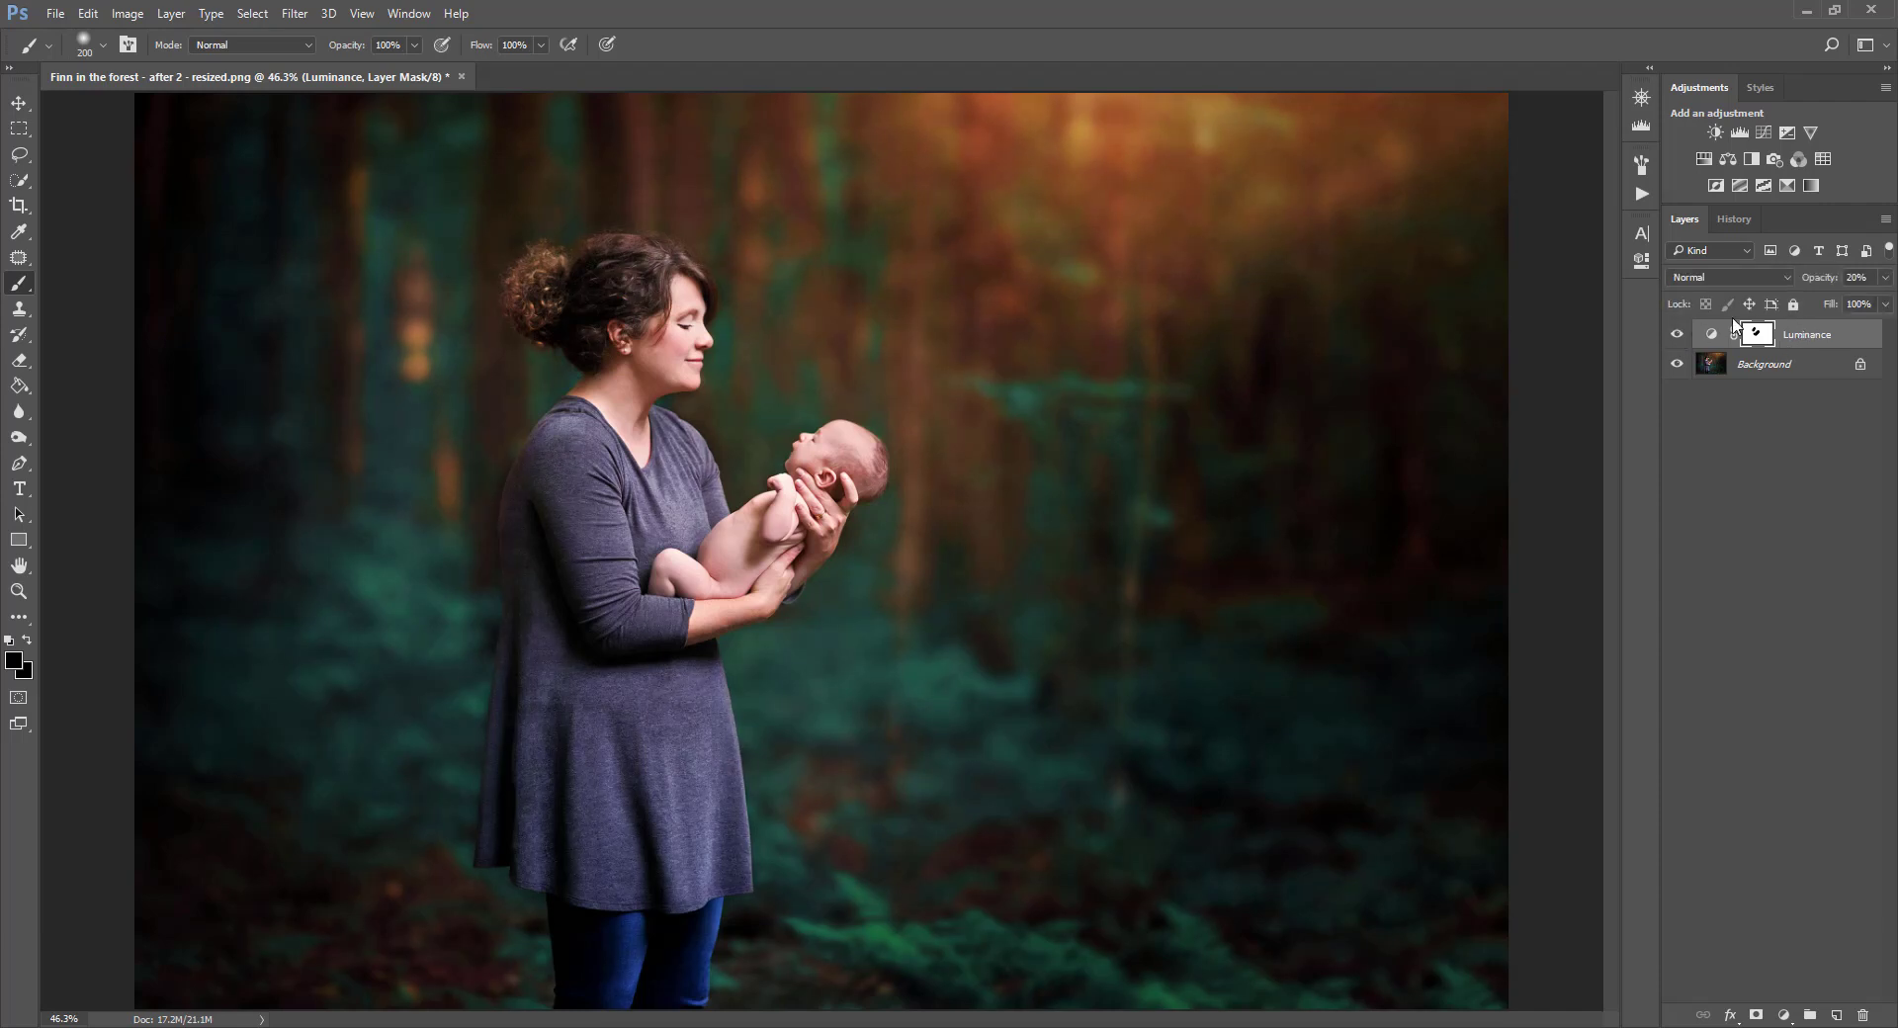
- Delete the Luminance layer and return to the start of the Everyday Workflow Essentials action collection
{"action": "left_click", "coordinate": [1642, 193]}
{"action": "left_click_drag", "start_coordinate": [1837, 336], "coordinate": [1861, 1013]}
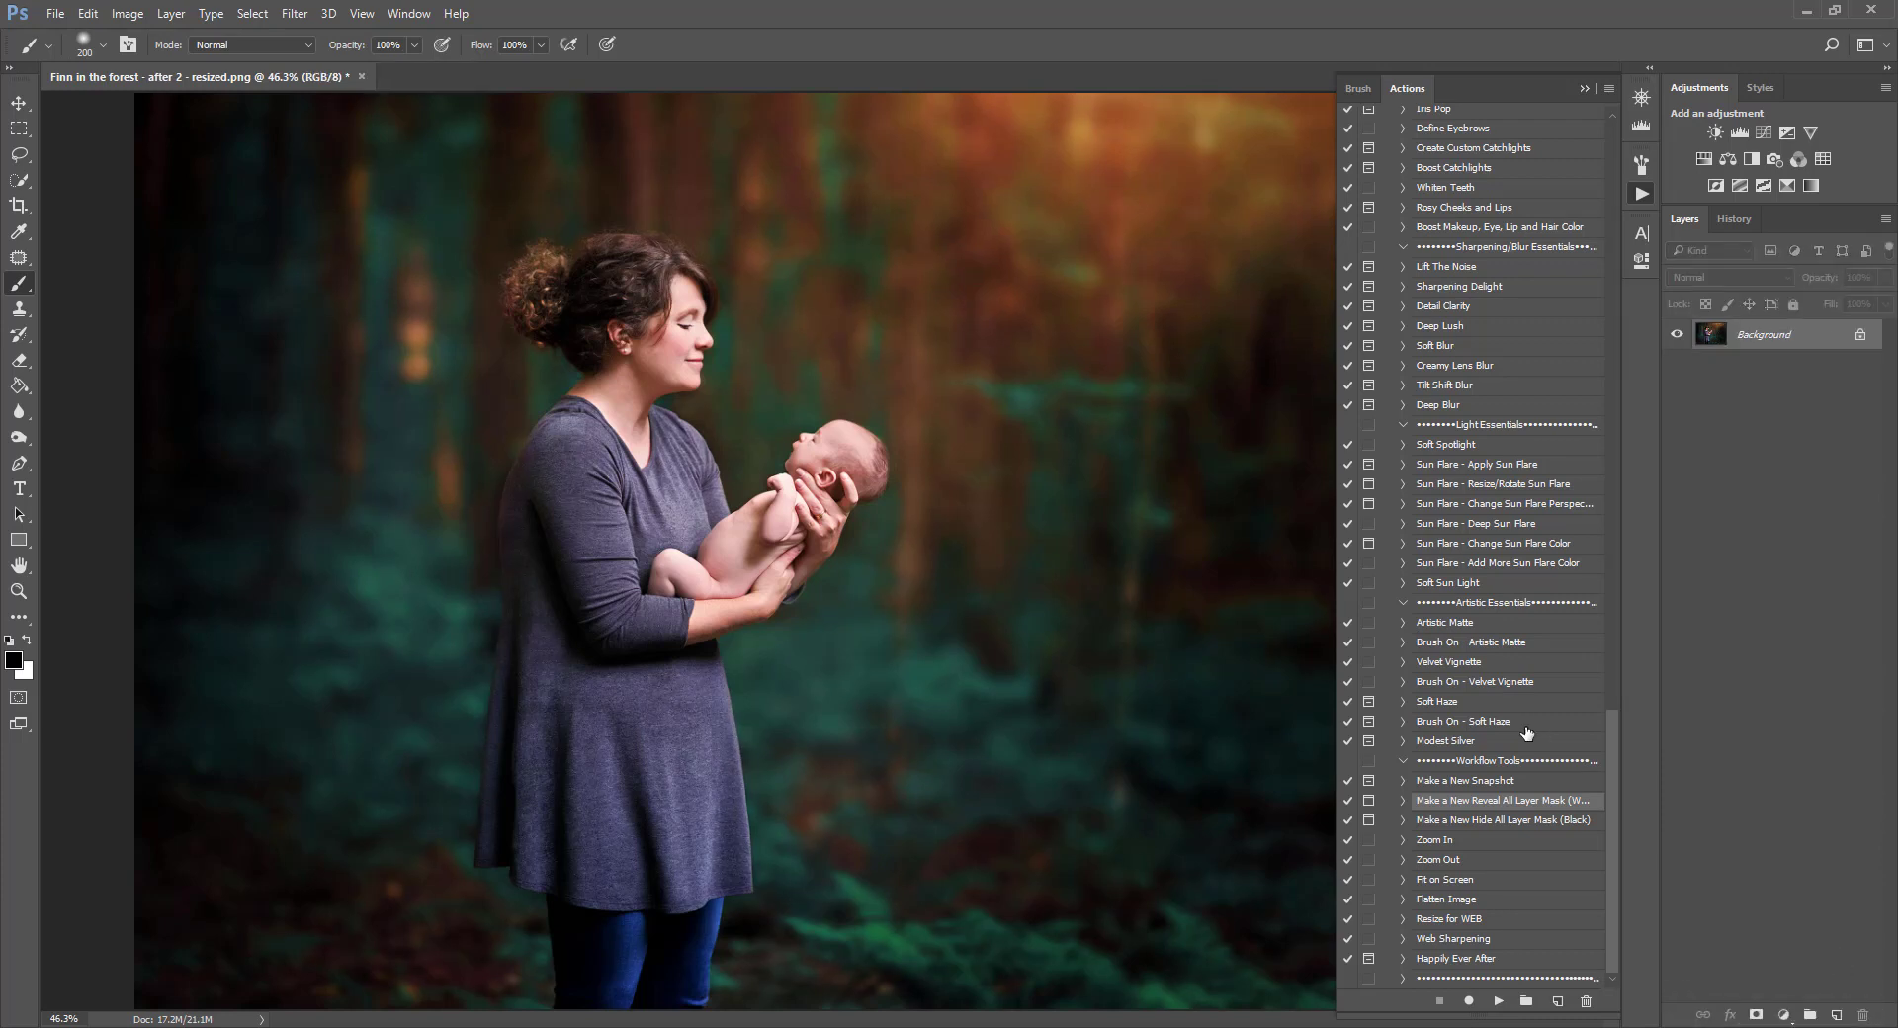
{"action": "scroll", "coordinate": [1527, 733], "scroll_direction": "up", "scroll_amount": 12}
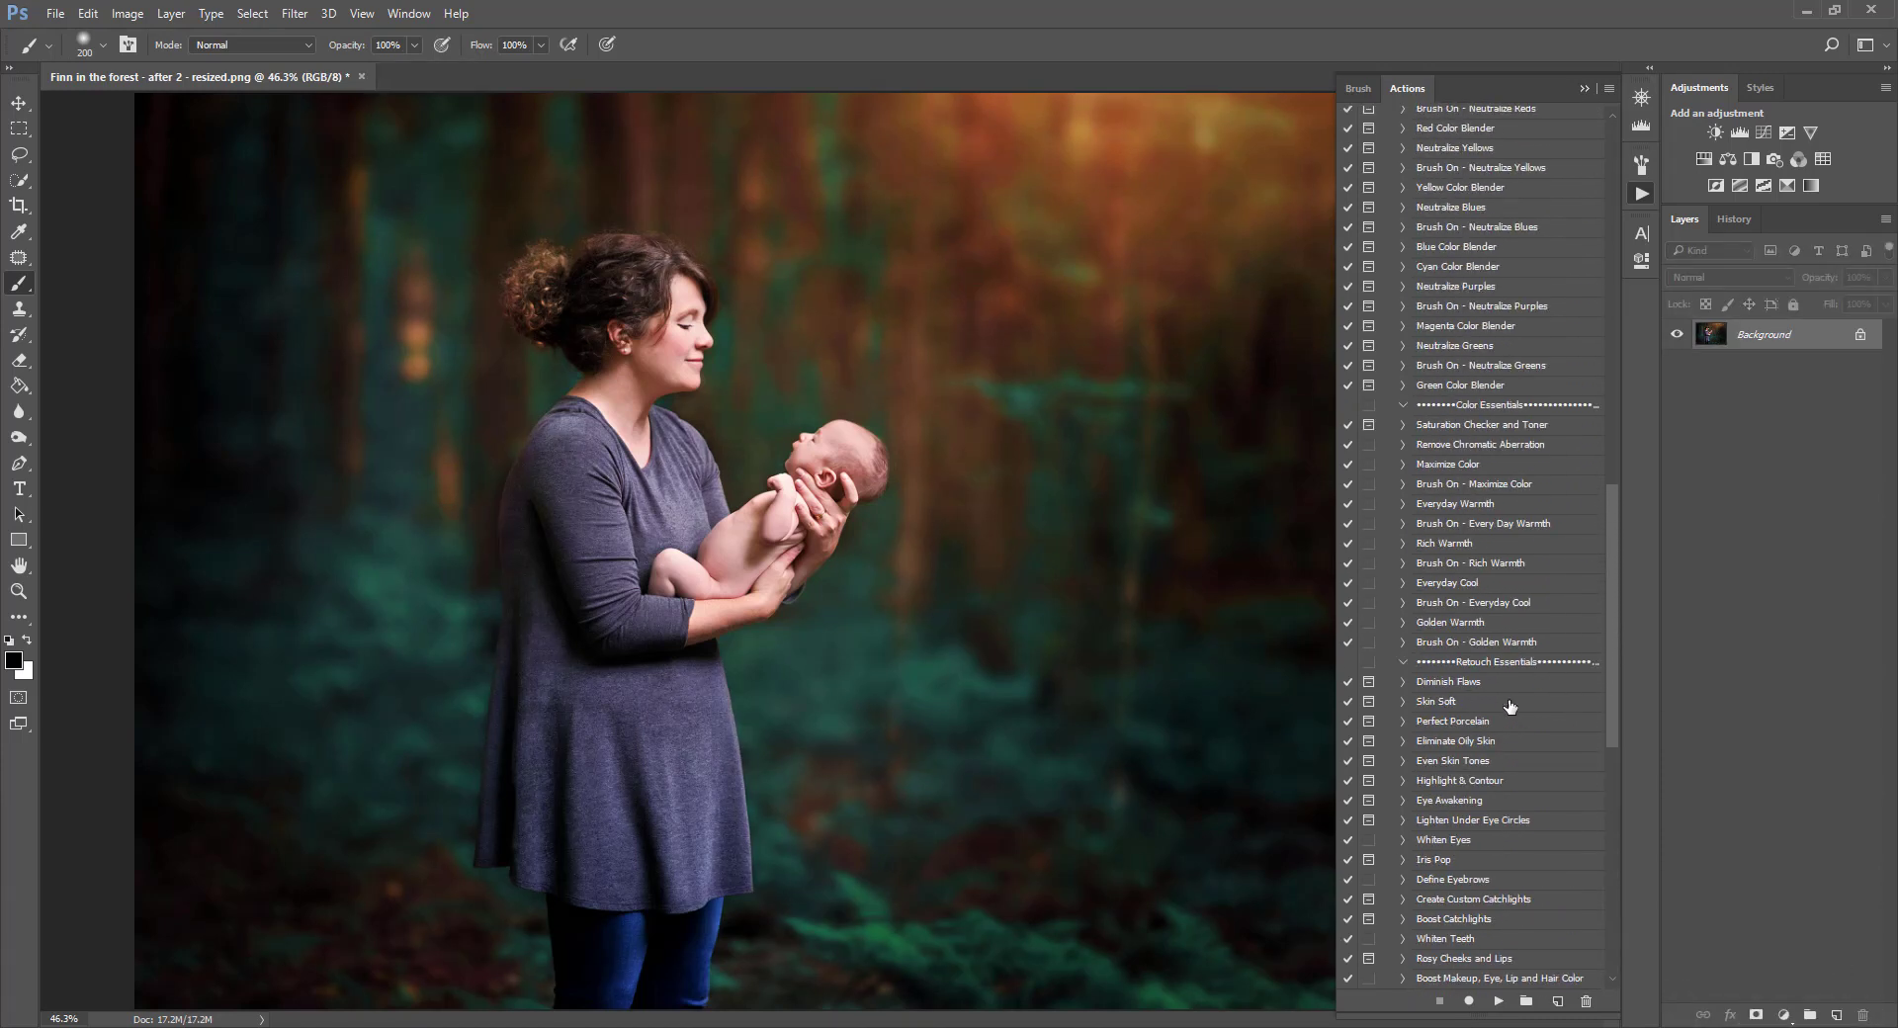
{"action": "scroll", "coordinate": [1509, 705], "scroll_direction": "up", "scroll_amount": 9}
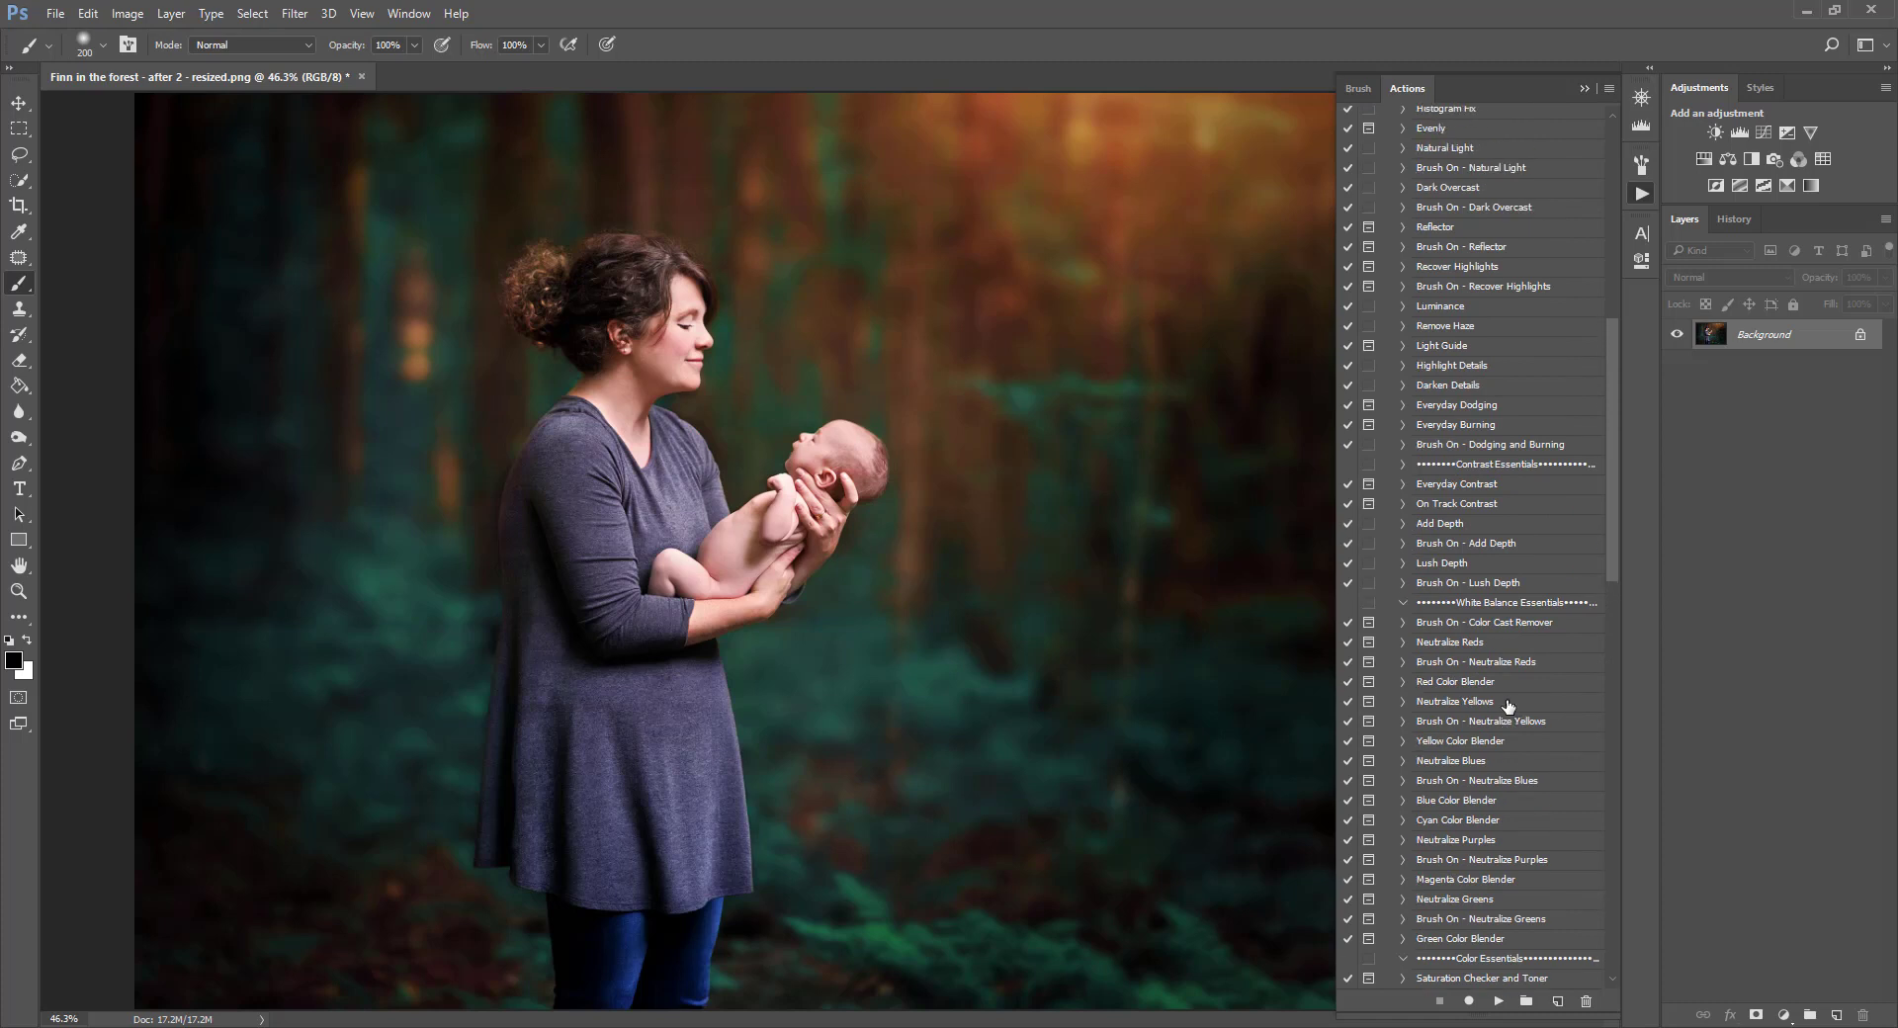
{"action": "scroll", "coordinate": [1508, 705], "scroll_direction": "up", "scroll_amount": 3}
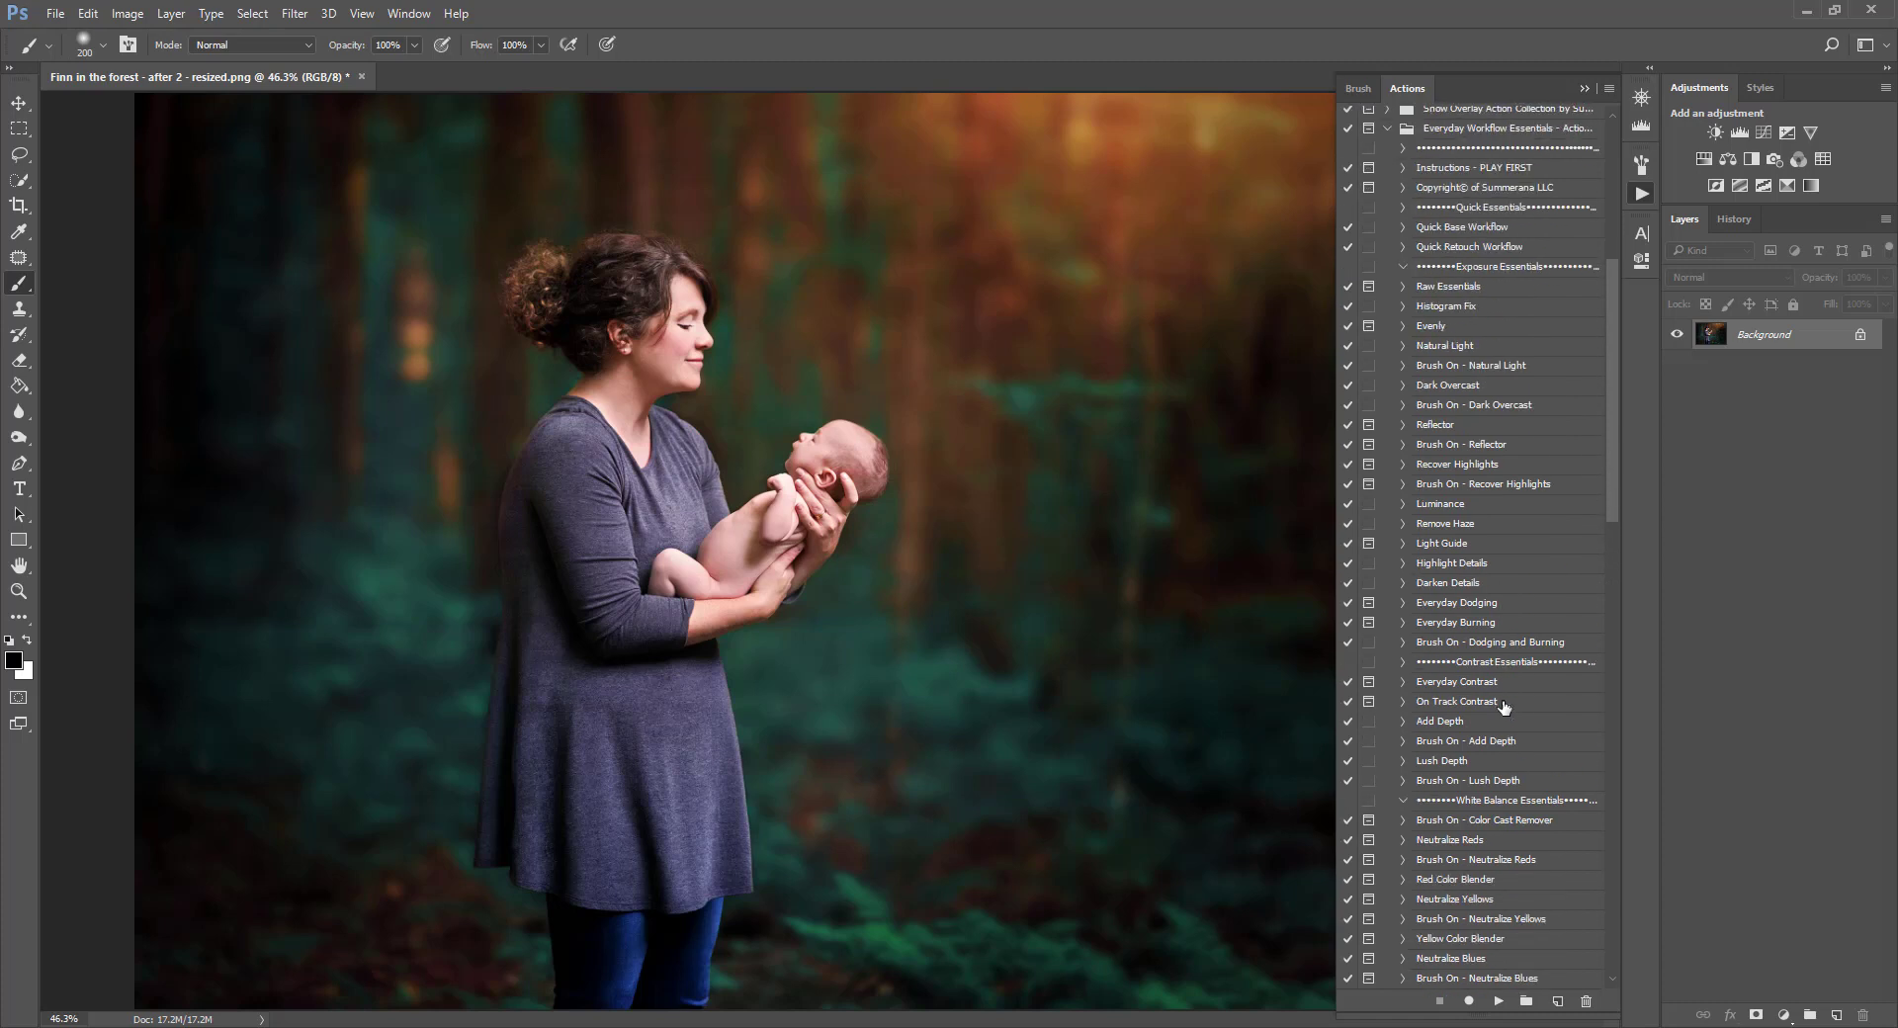
{"action": "scroll", "coordinate": [1504, 706], "scroll_direction": "down", "scroll_amount": 1}
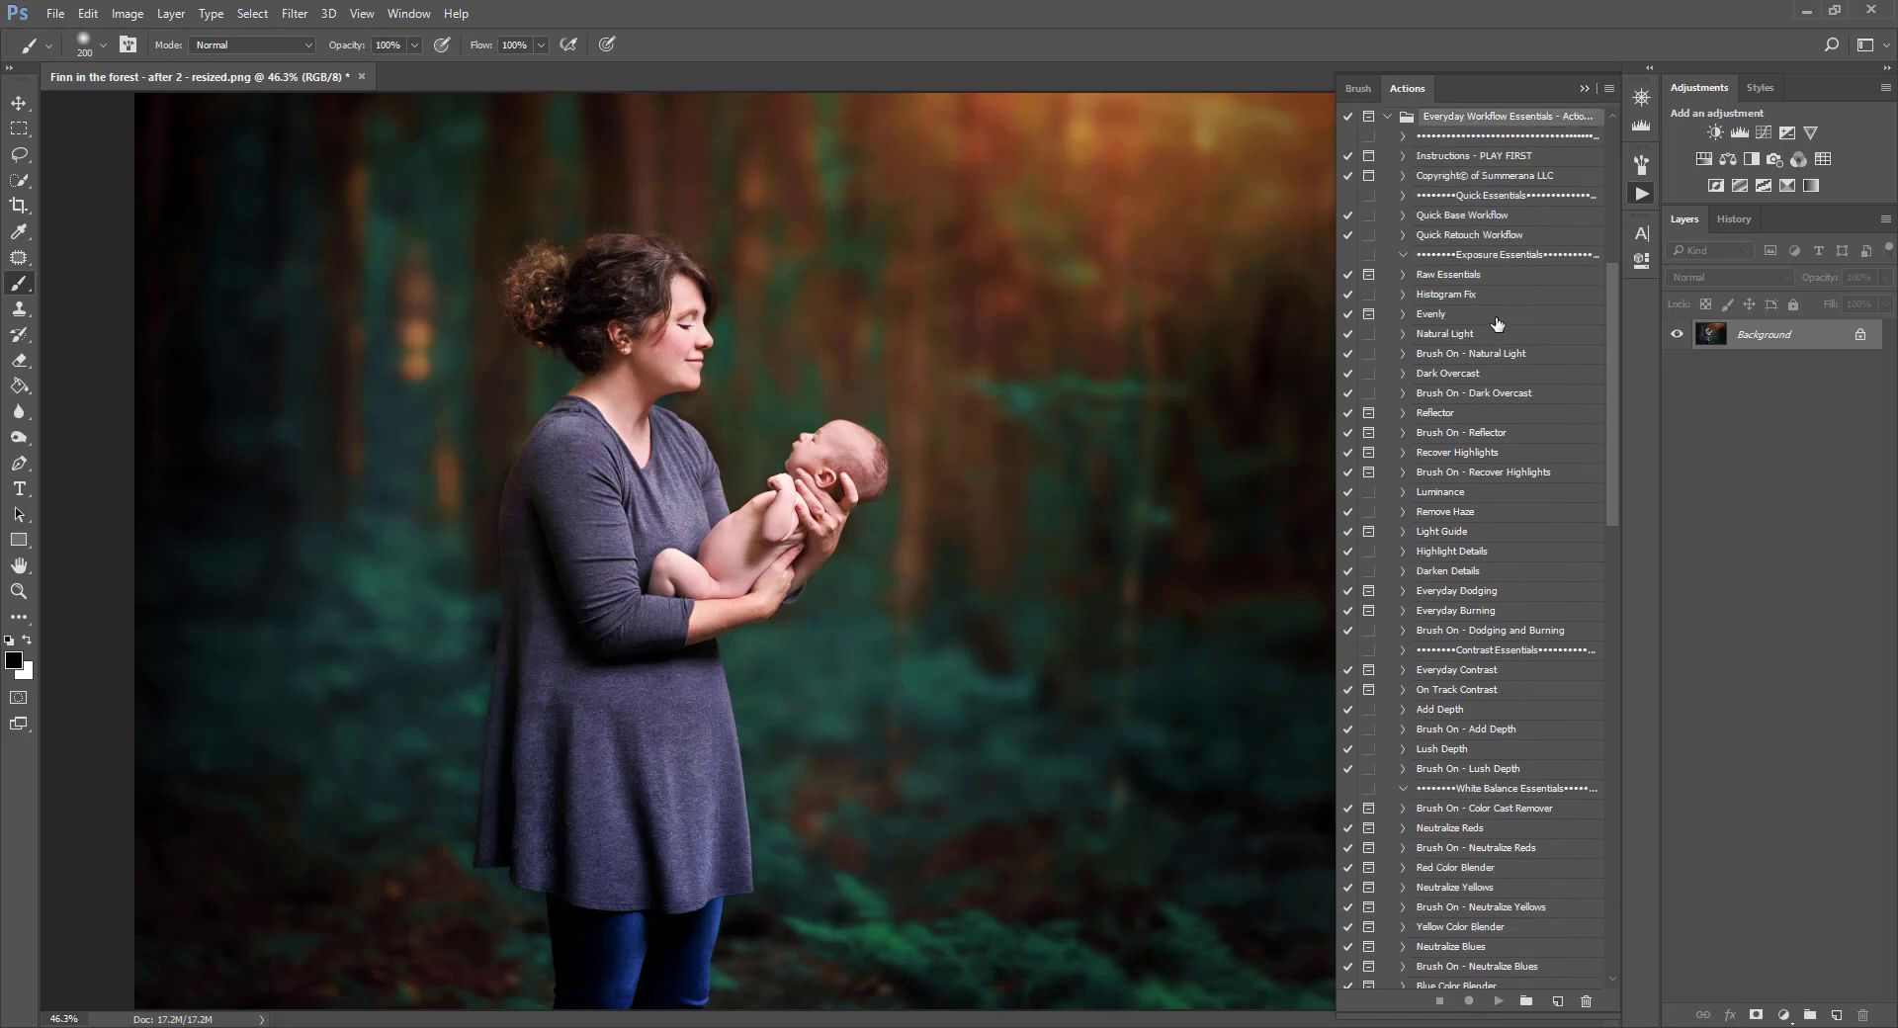
- Select the file "Everyday Workflow Essentials - Action Collection by Summerana" for loading as actions, and cancel the load
{"action": "left_click", "coordinate": [1608, 89]}
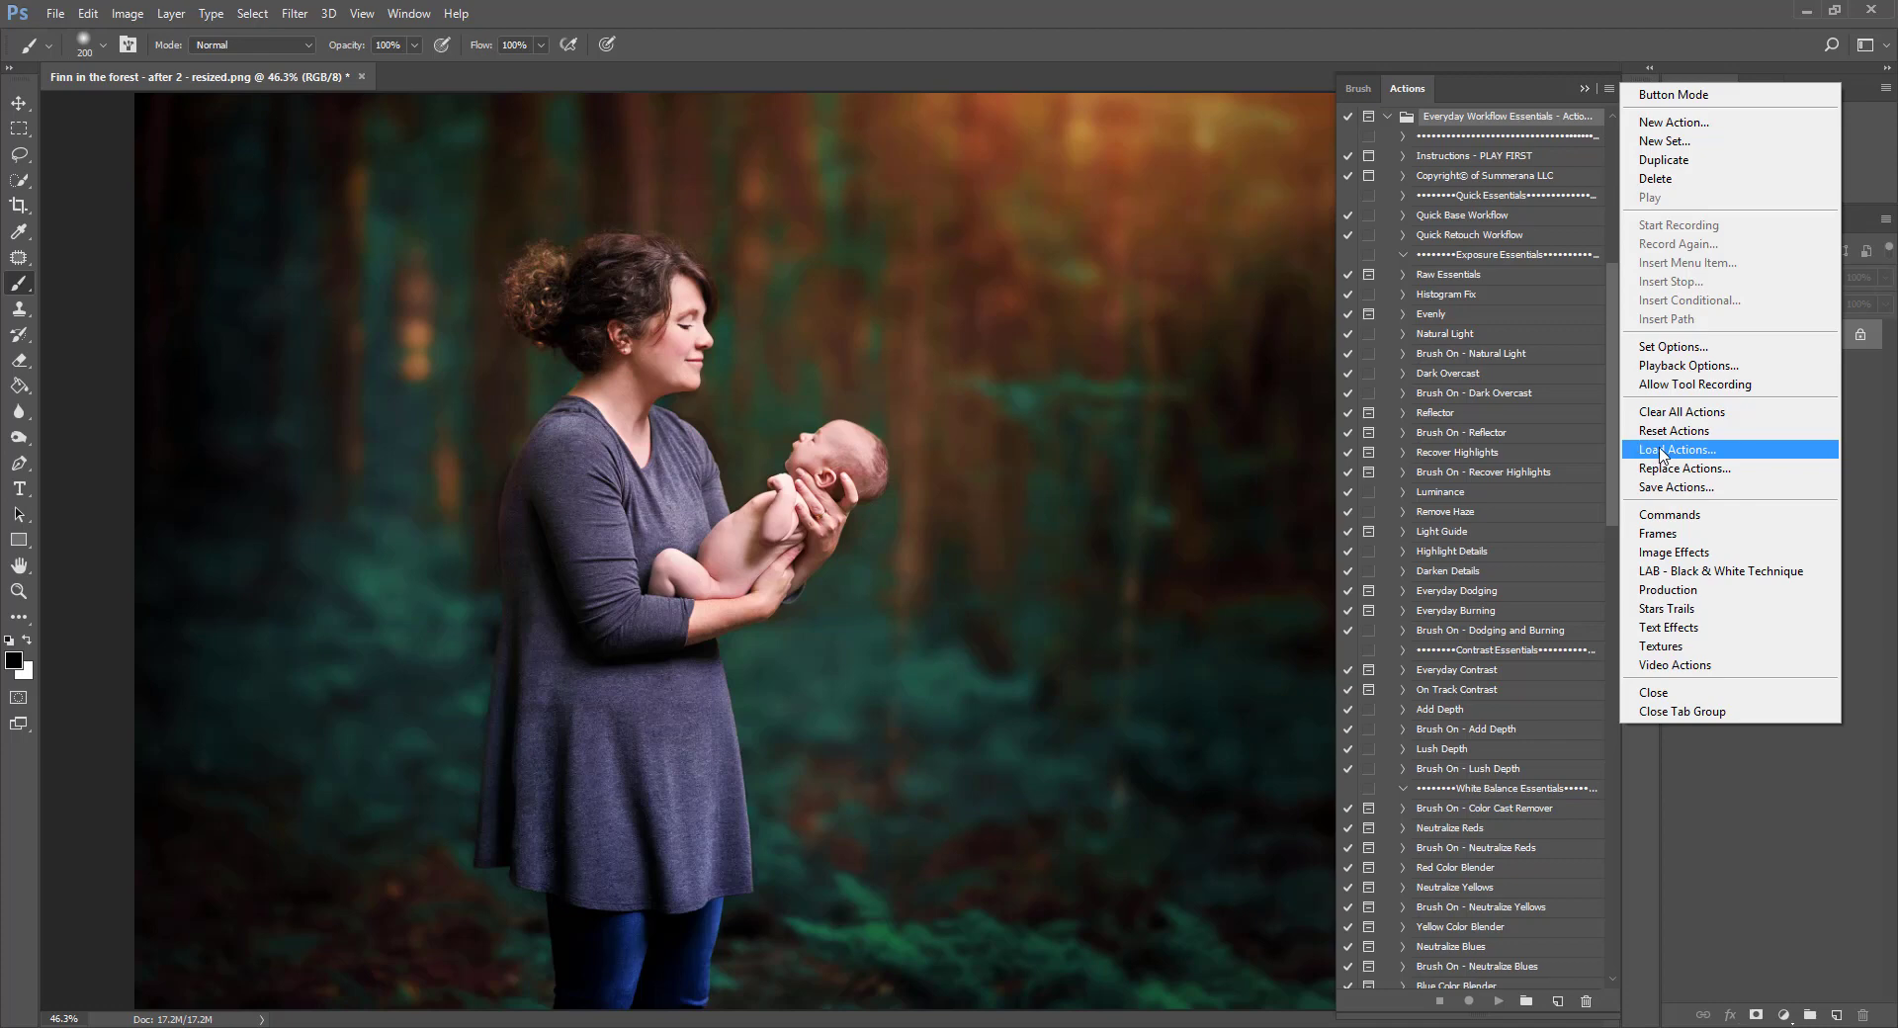
{"action": "left_click", "coordinate": [1661, 452]}
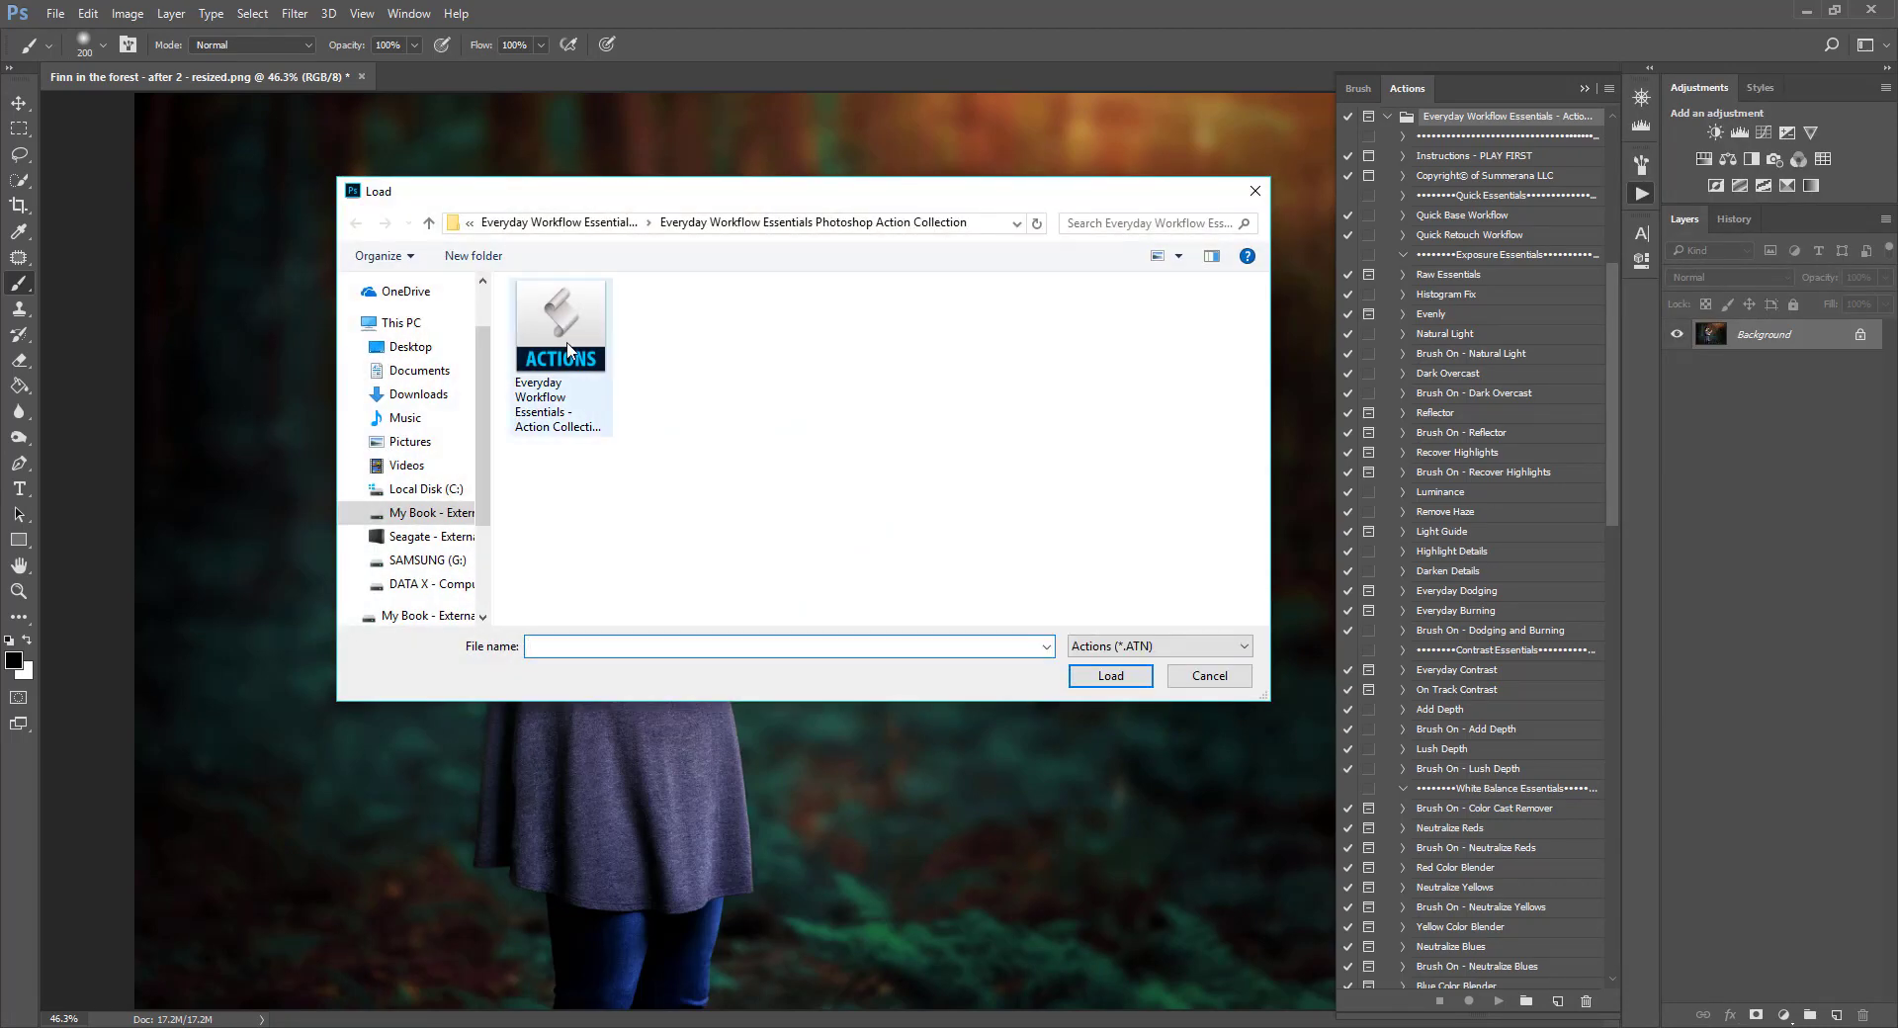
{"action": "left_click", "coordinate": [568, 348]}
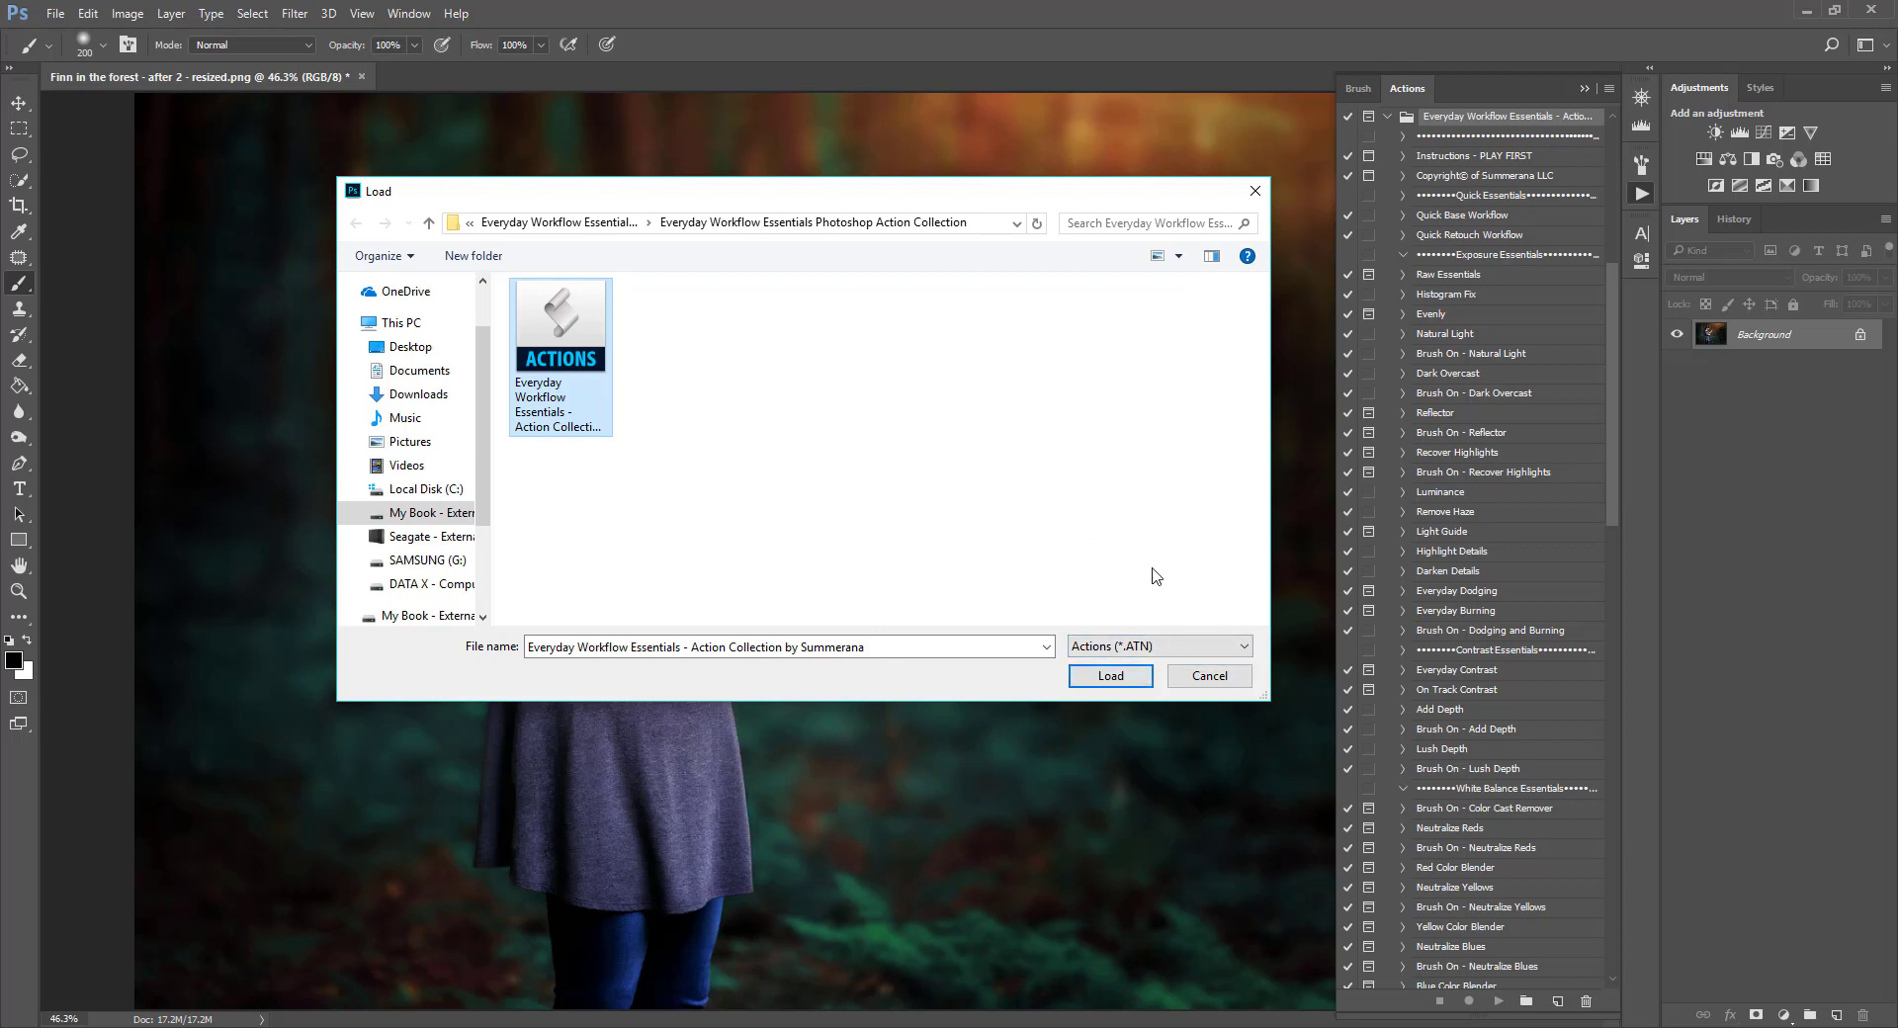
{"action": "left_click", "coordinate": [1196, 677]}
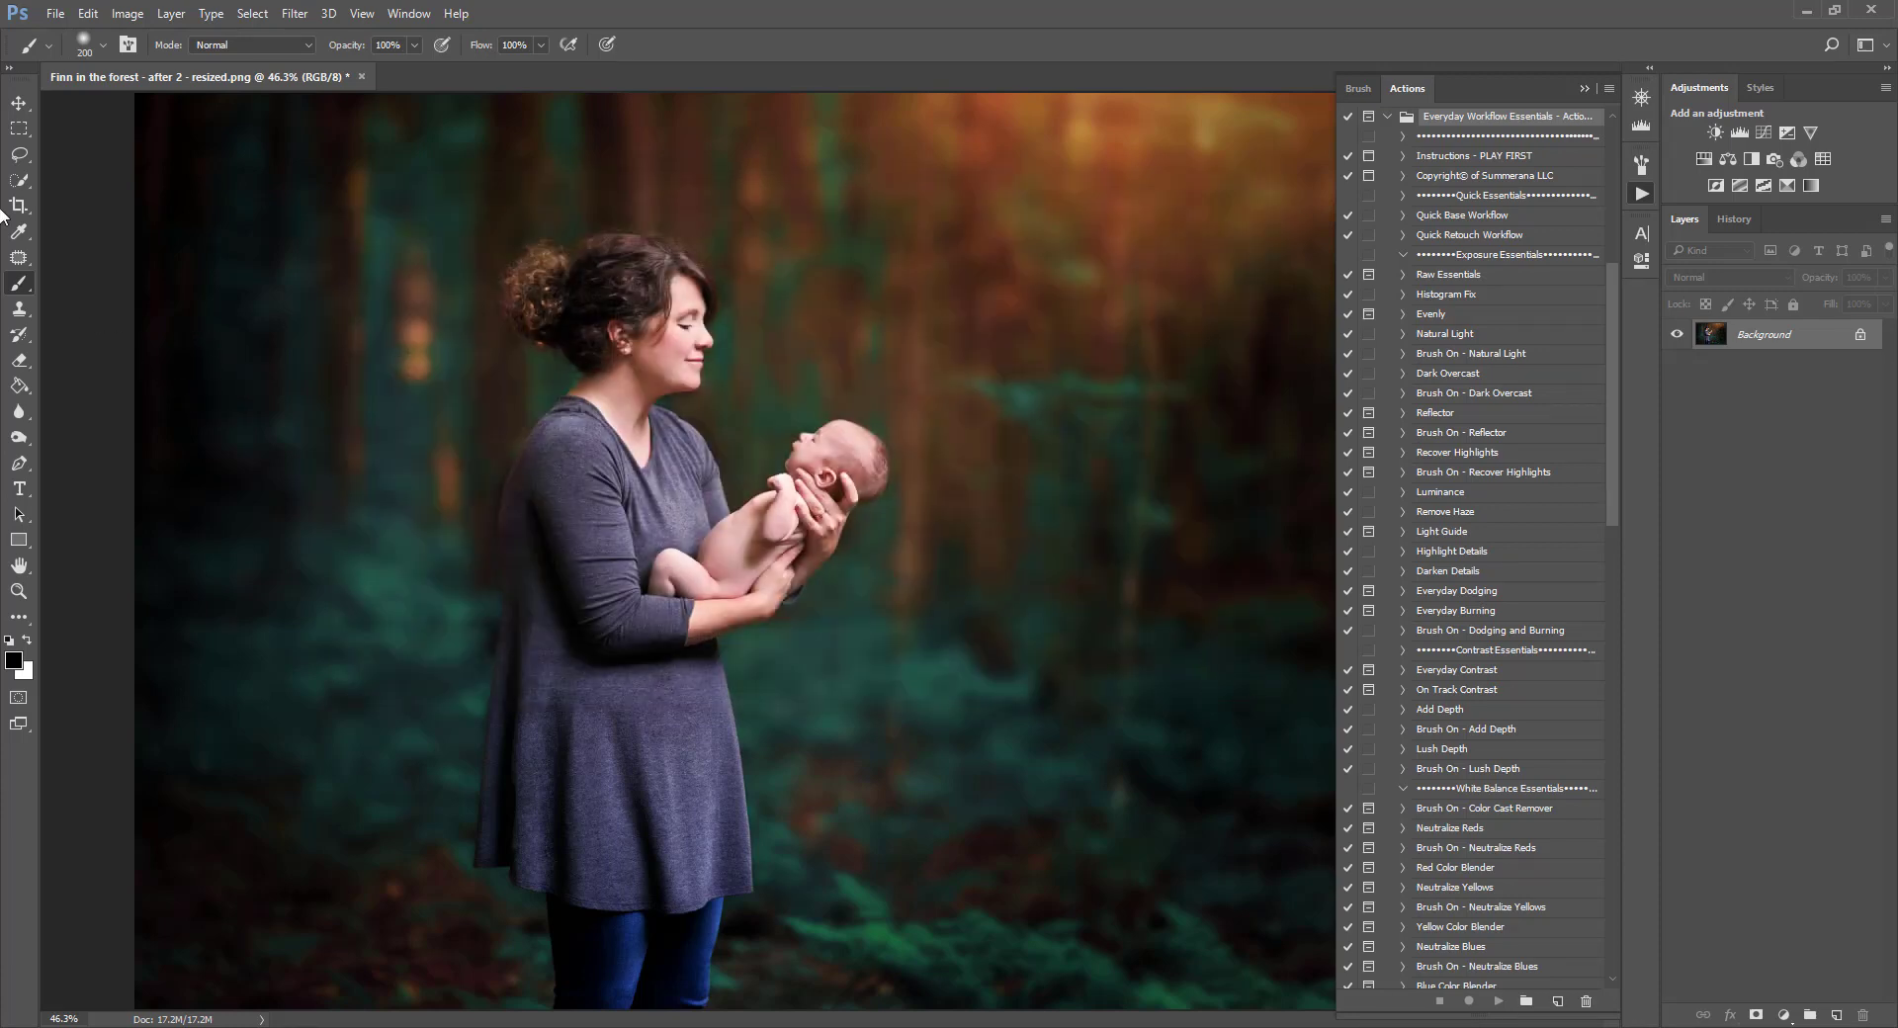
- Examine the Brush tool's preset options for loading brushes and the File commands without choosing any
{"action": "left_click", "coordinate": [18, 103]}
{"action": "left_click", "coordinate": [17, 287]}
{"action": "left_click", "coordinate": [100, 45]}
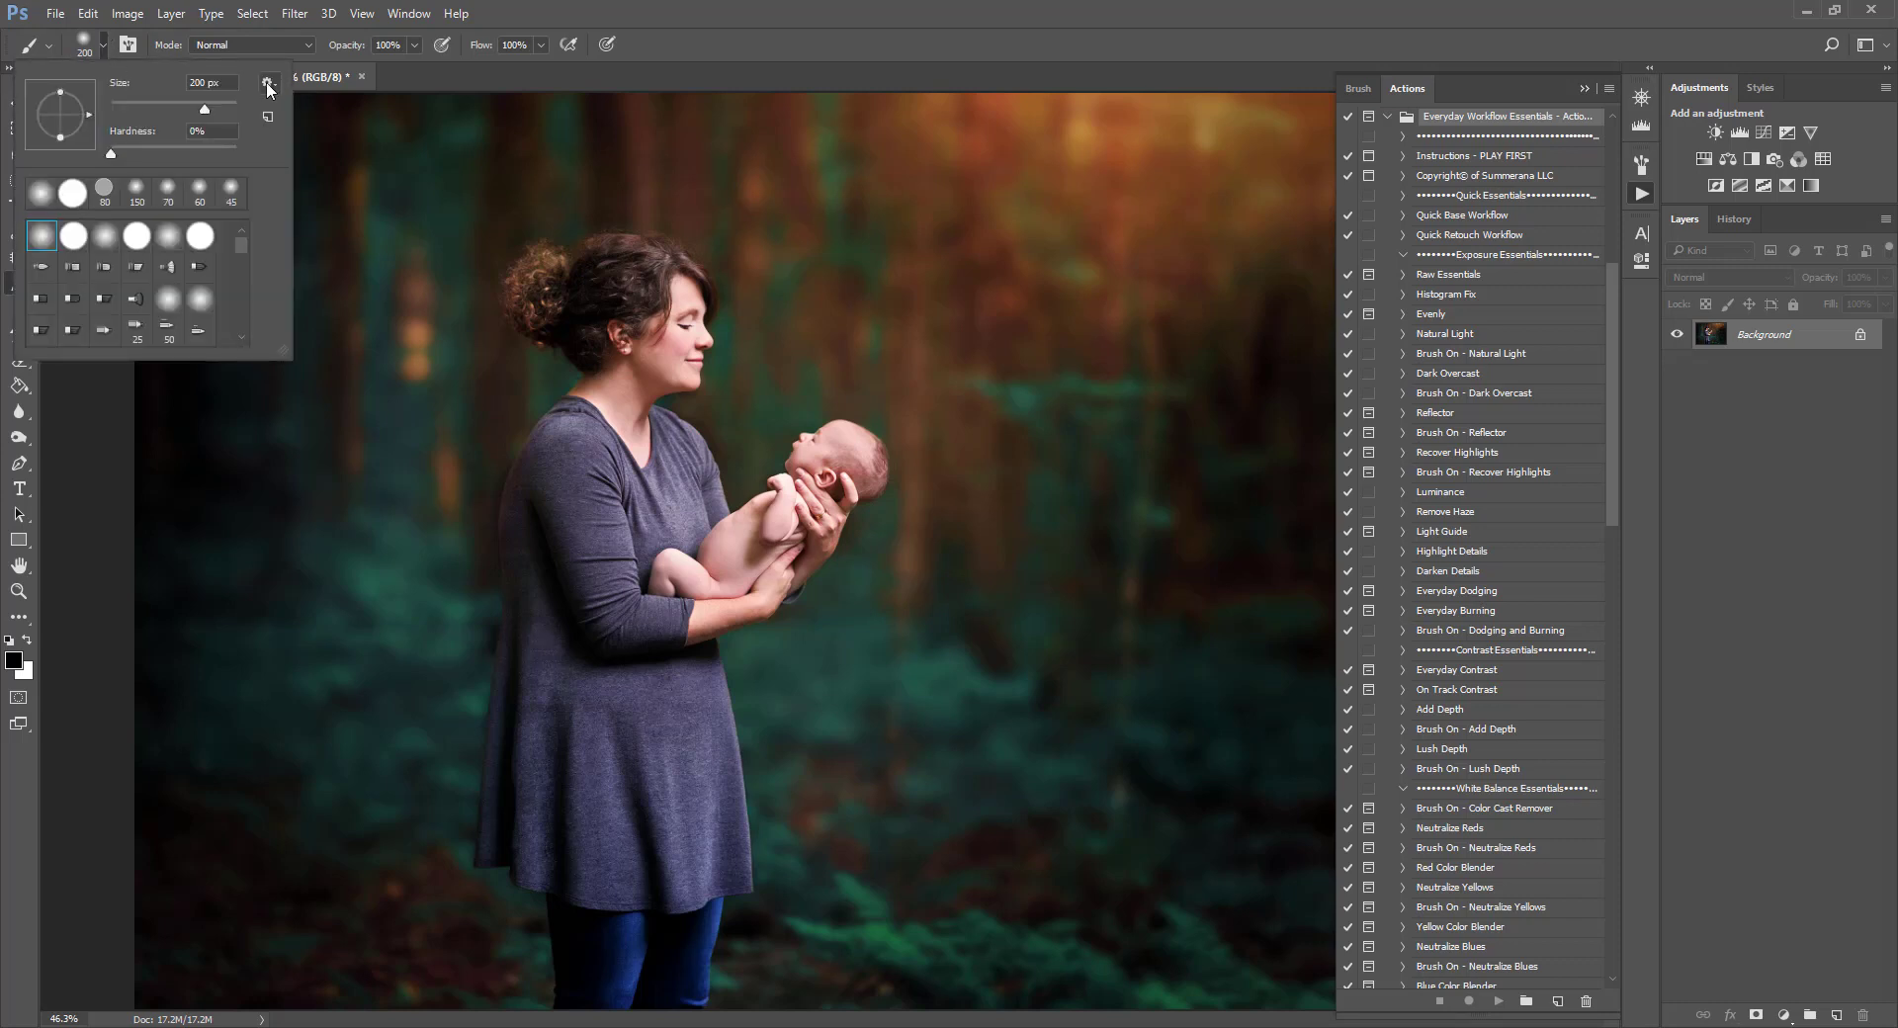
{"action": "left_click", "coordinate": [267, 85]}
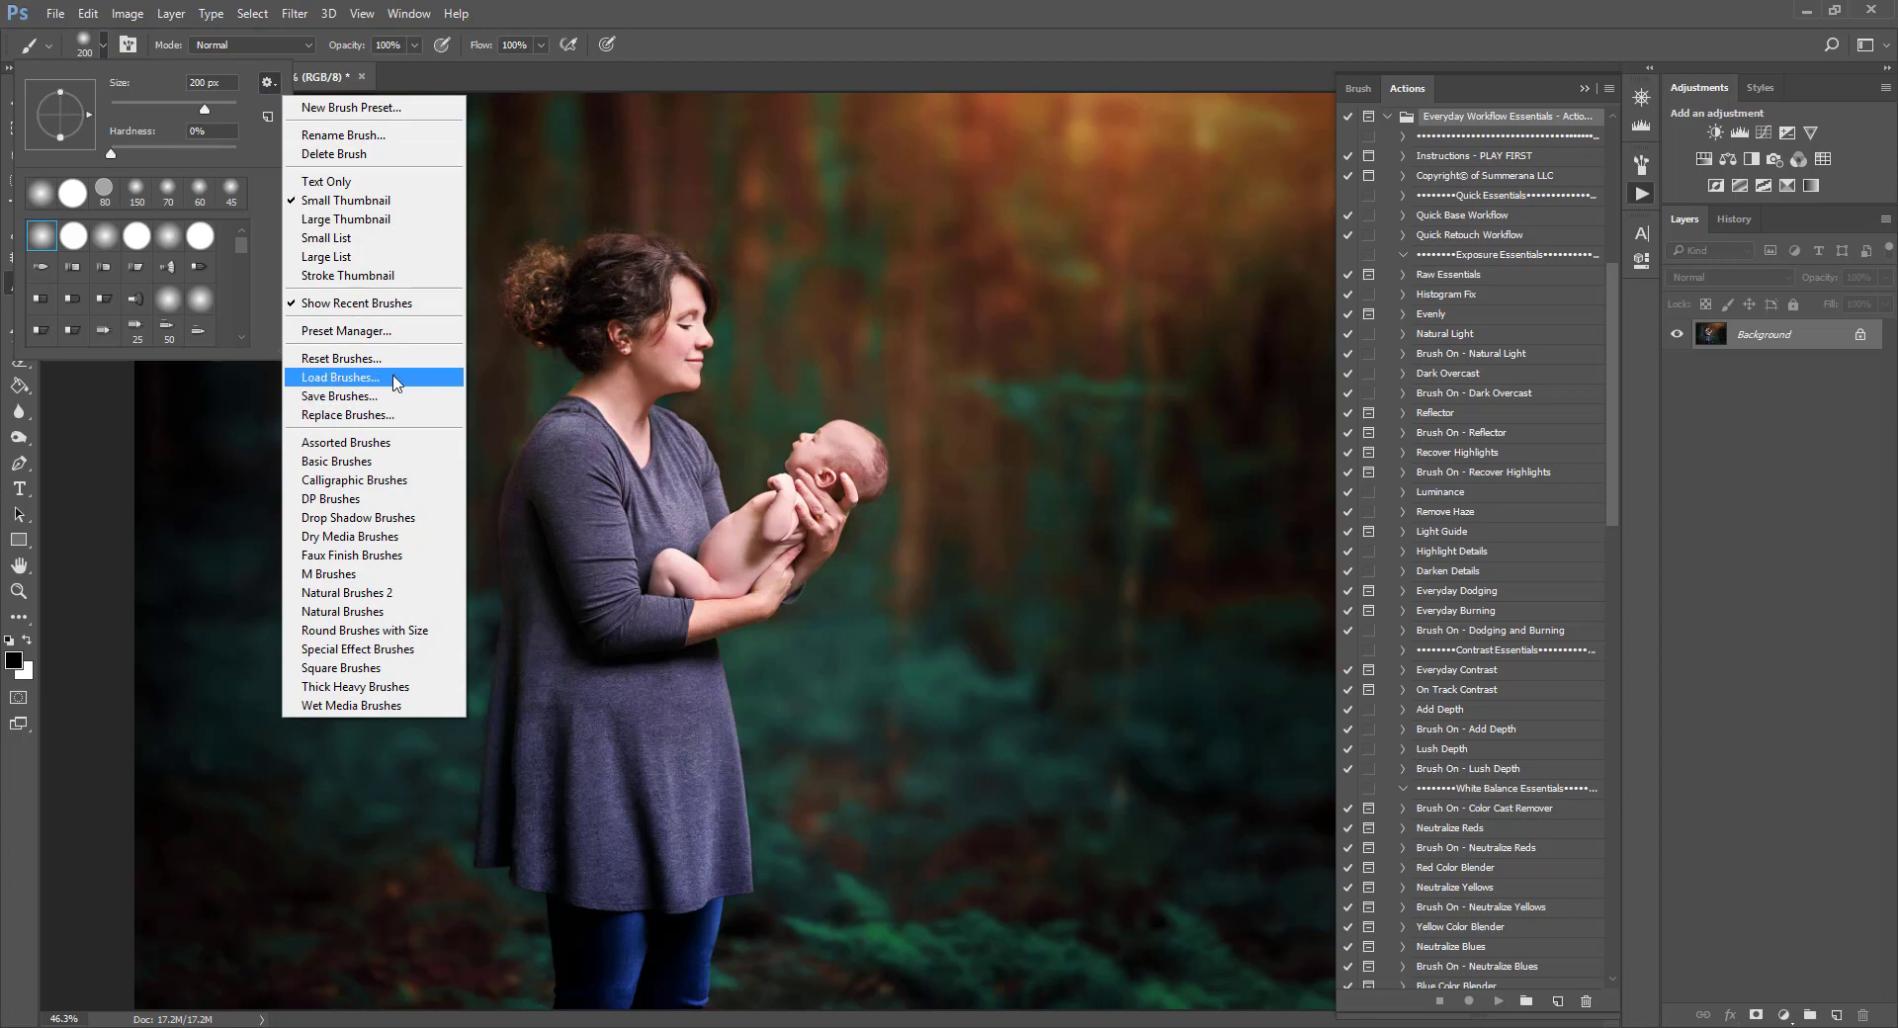
{"action": "left_click", "coordinate": [628, 8]}
{"action": "left_click", "coordinate": [56, 14]}
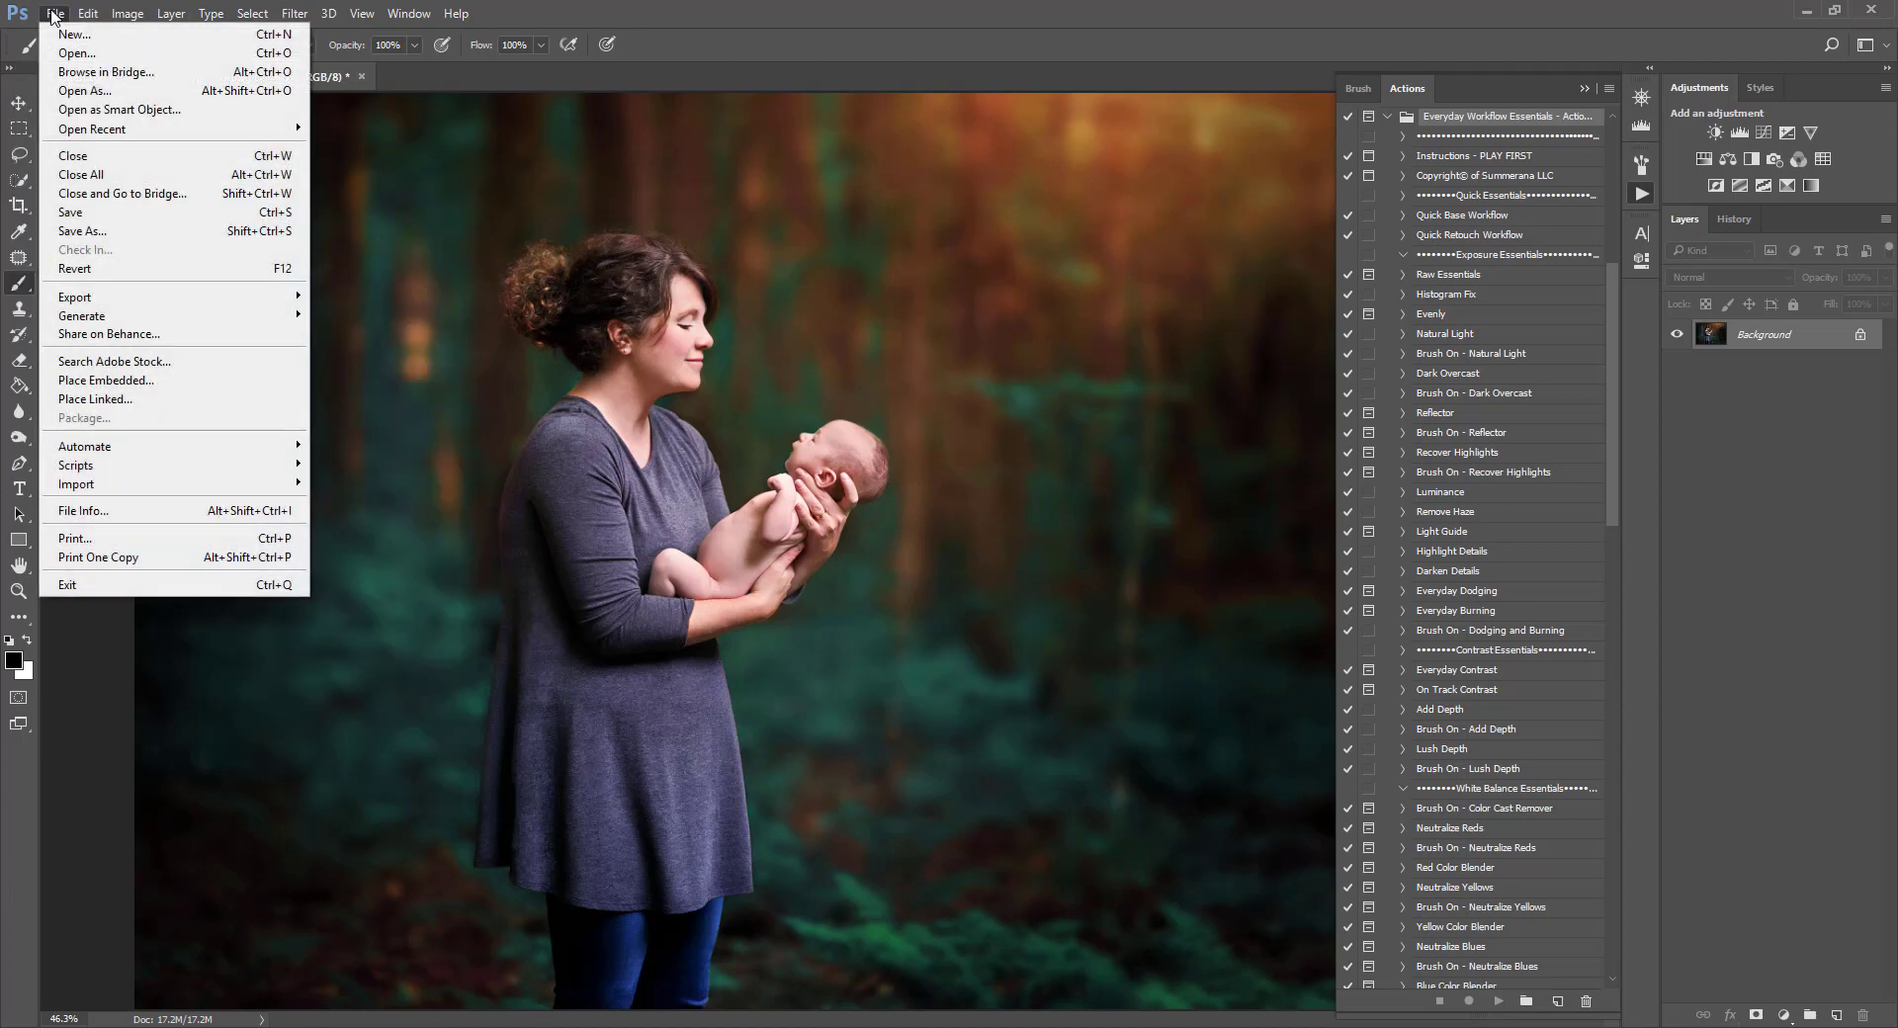
{"action": "key", "text": "Escape"}
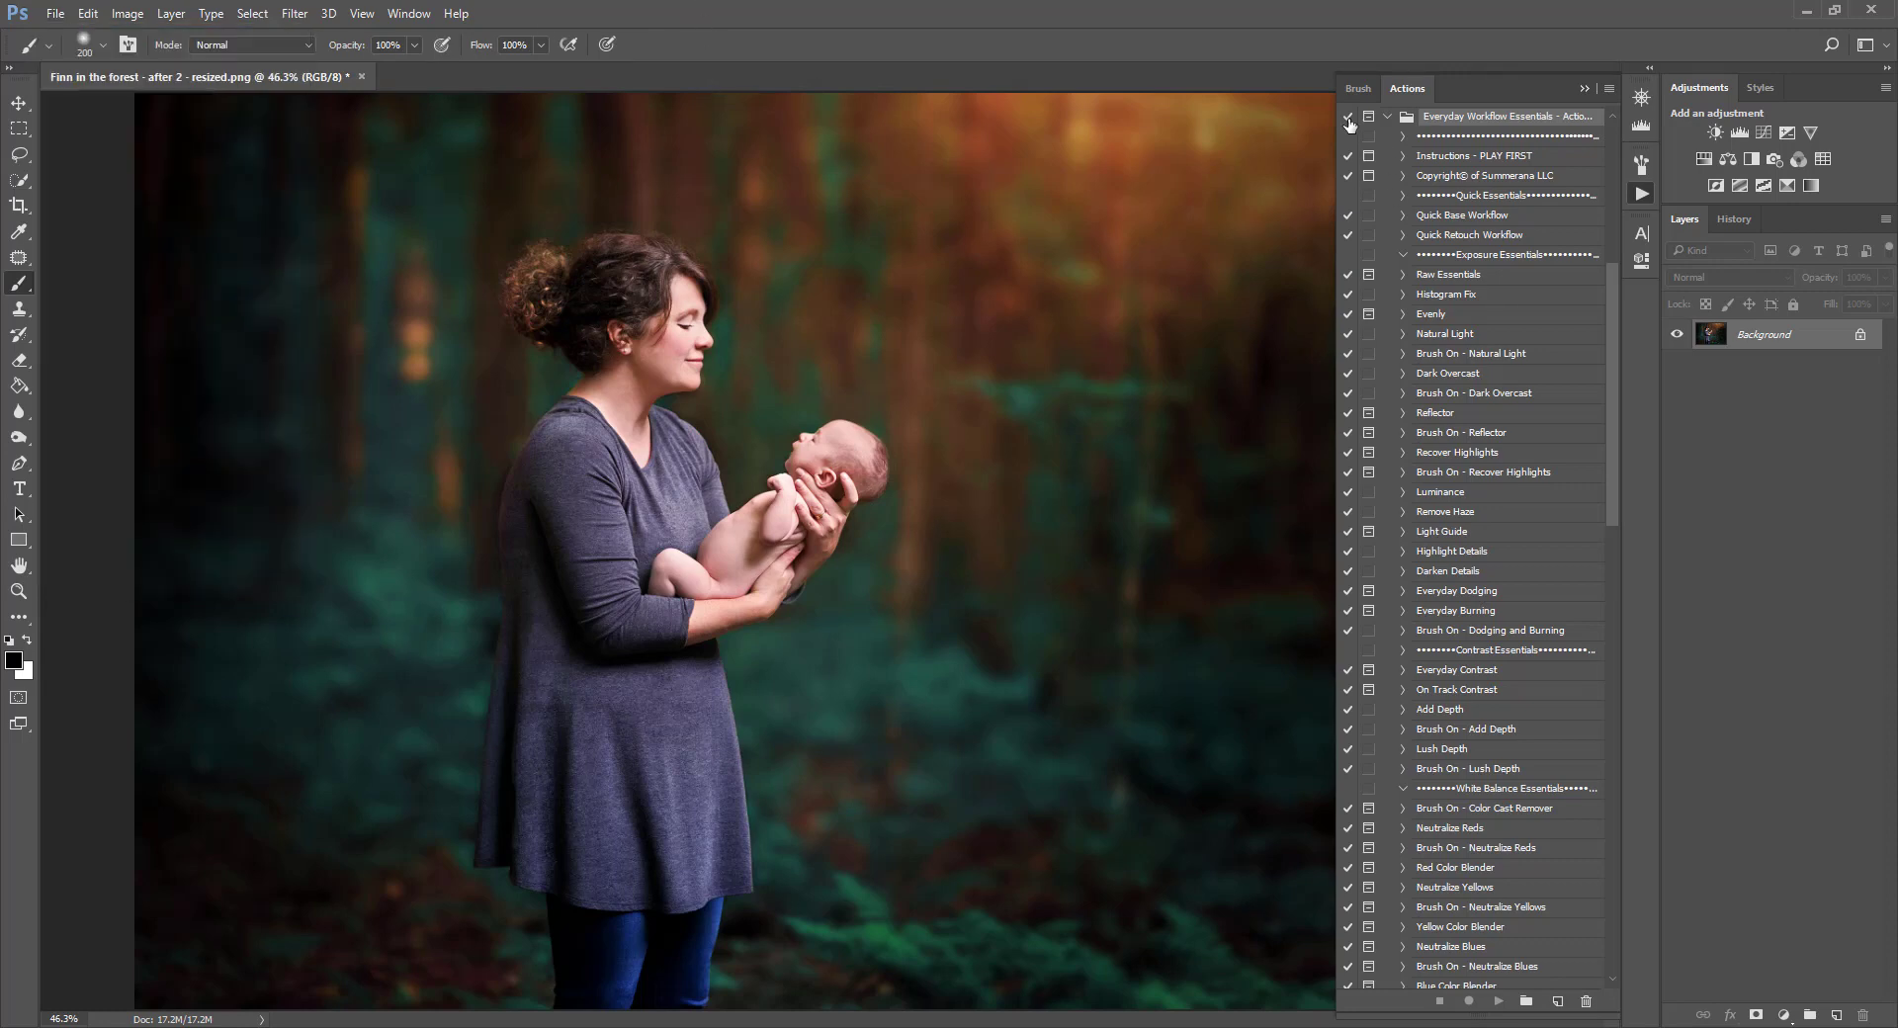
- Run Apply Animal Overlay from the Animal Overlay Action Collection and place the file Complete Butterfly Overlay 3
{"action": "left_click", "coordinate": [1390, 117]}
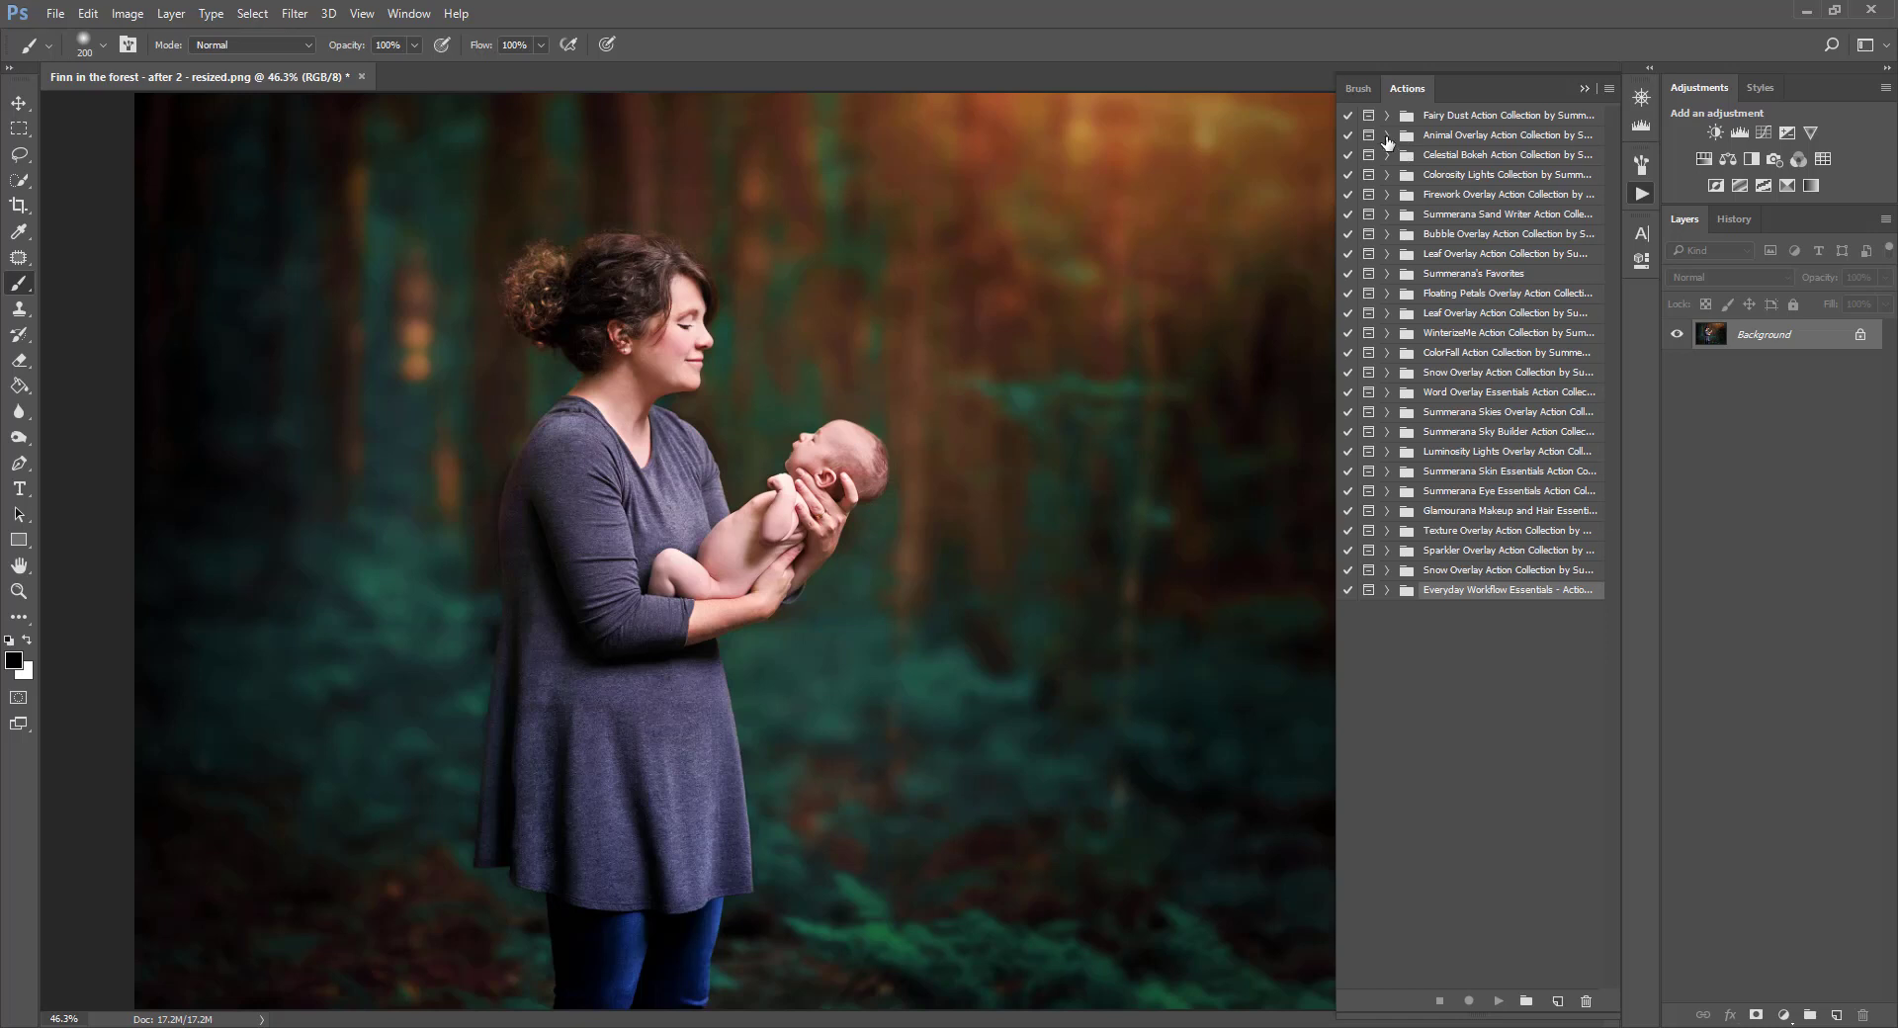
{"action": "left_click", "coordinate": [1387, 135]}
{"action": "left_click", "coordinate": [1455, 243]}
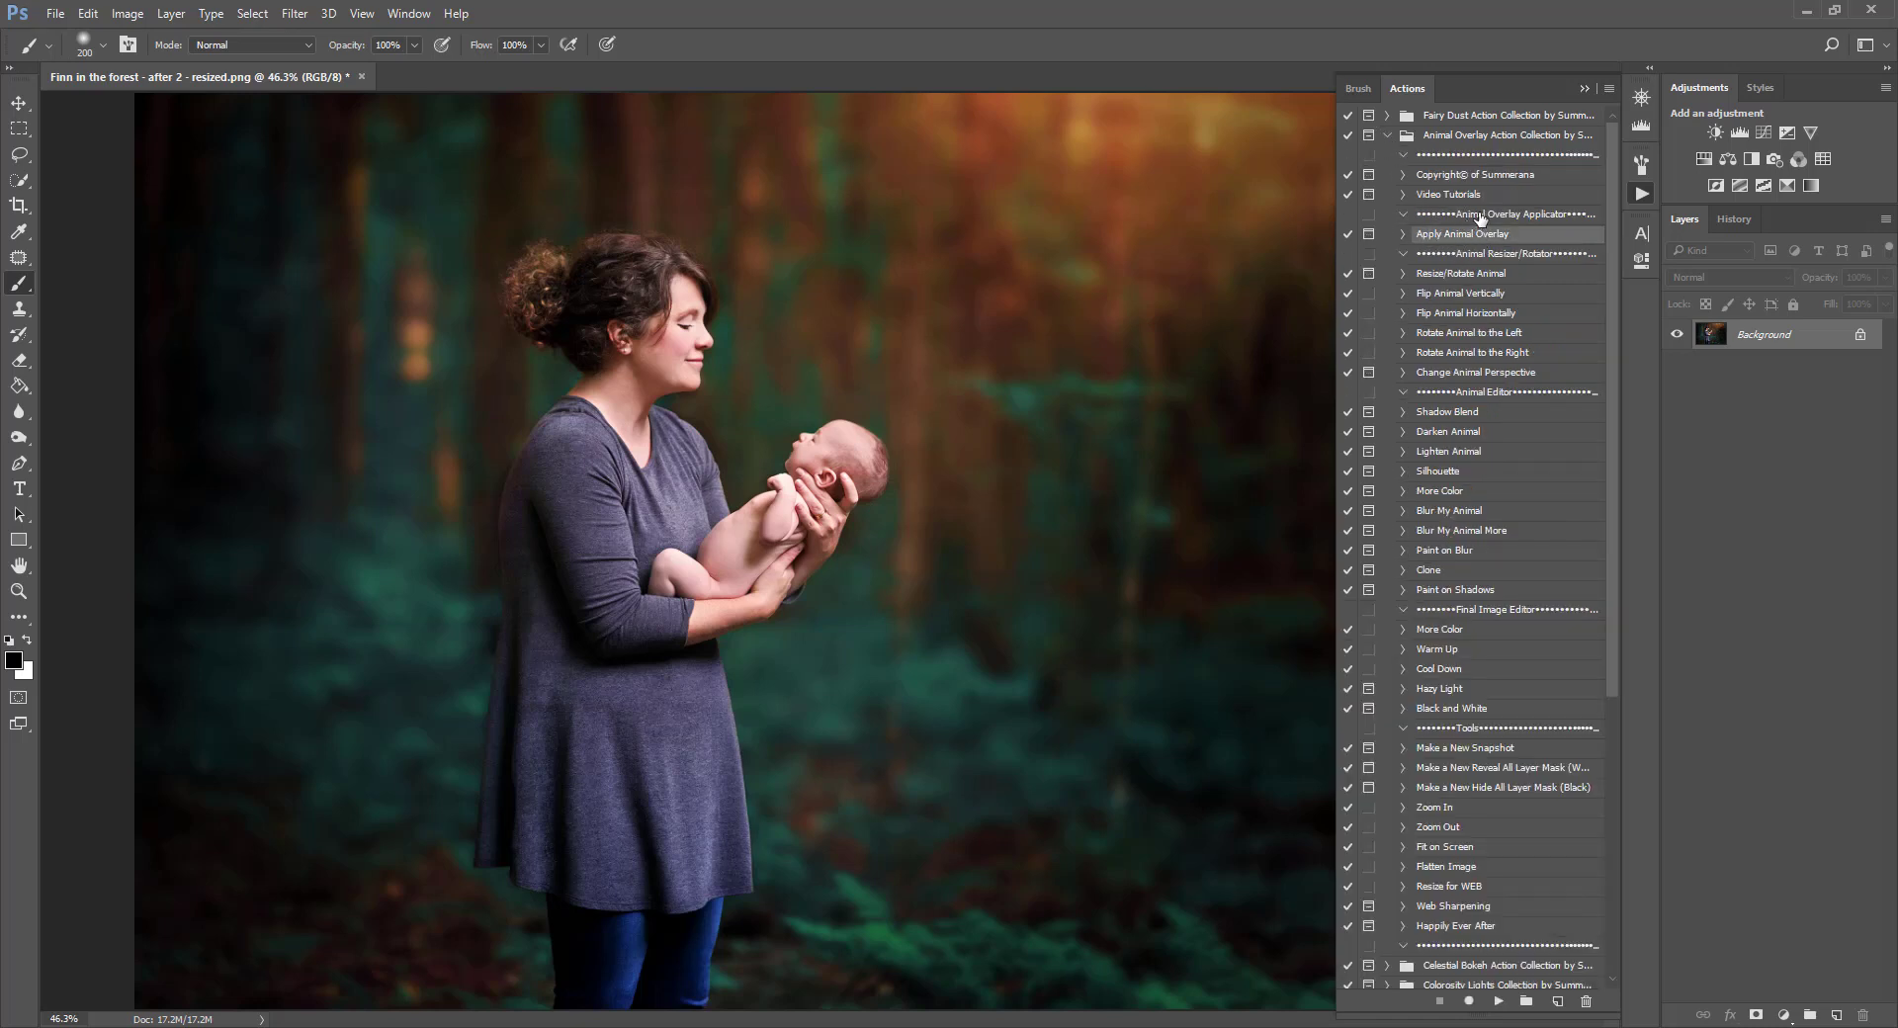
{"action": "left_click", "coordinate": [1498, 1003]}
{"action": "left_click", "coordinate": [968, 413]}
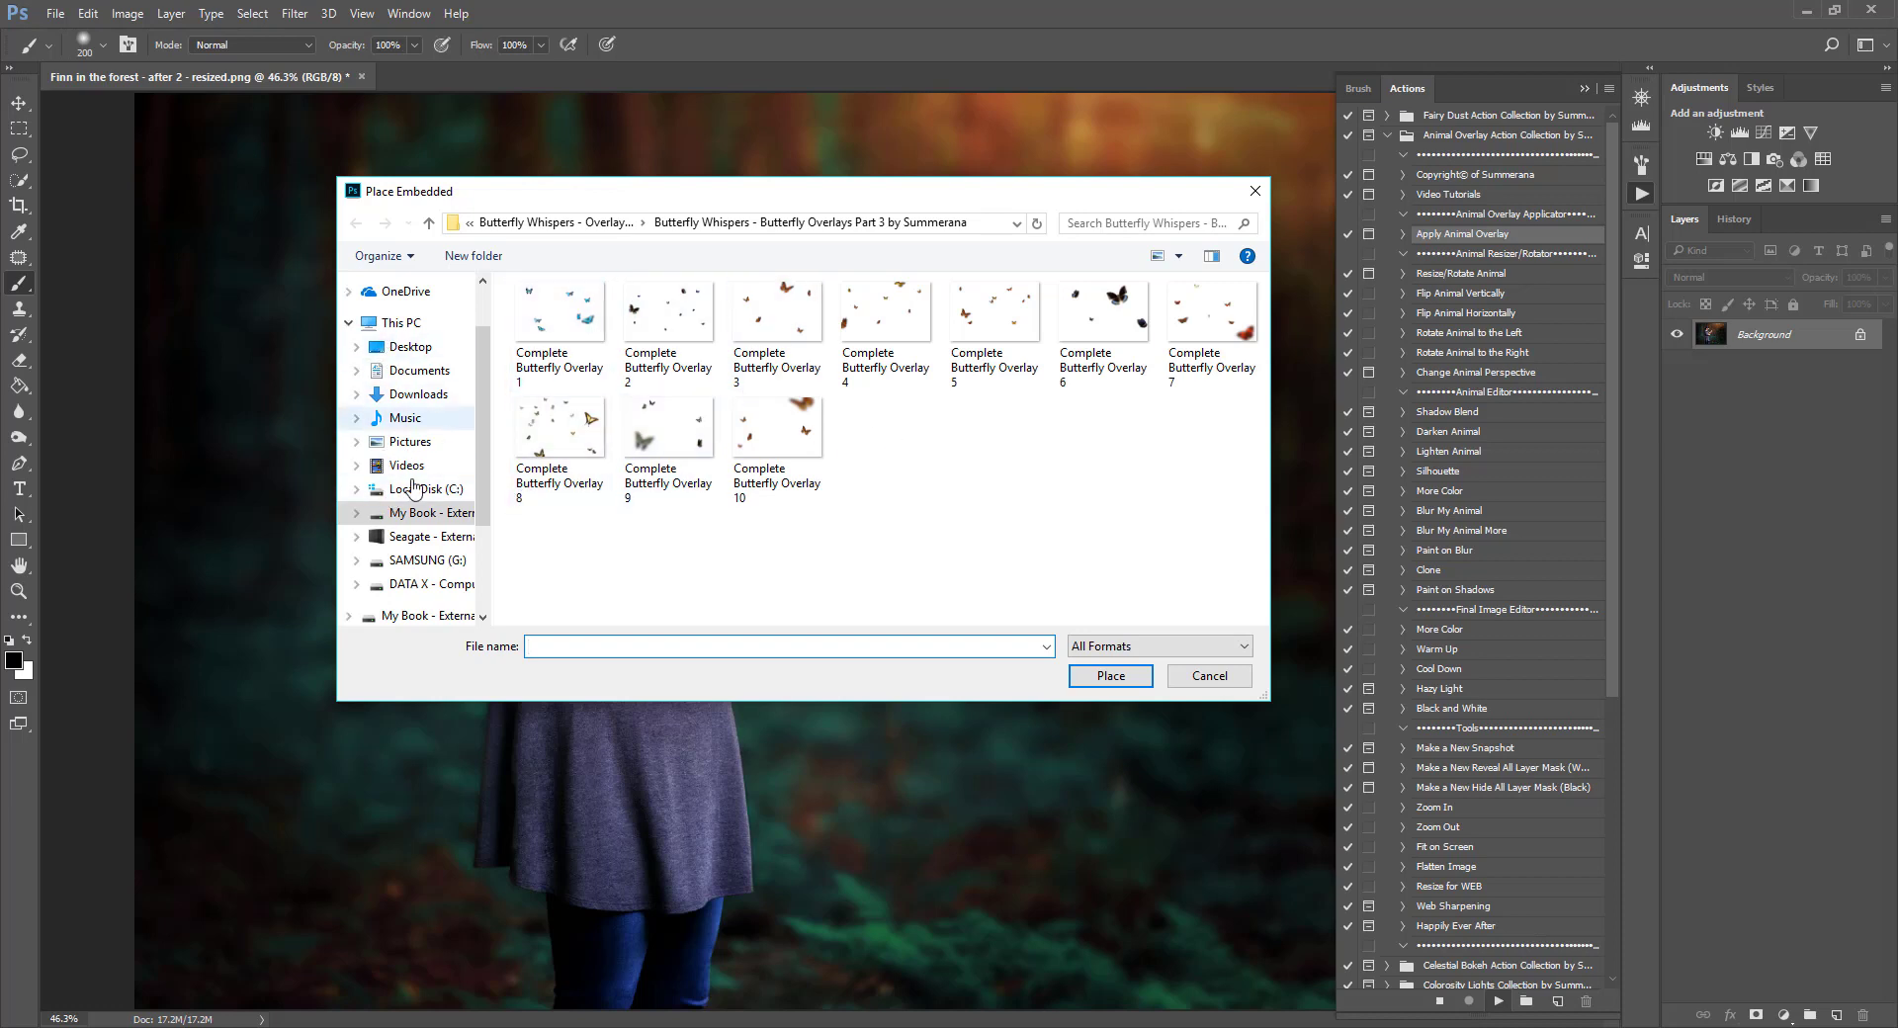
{"action": "left_click", "coordinate": [780, 325]}
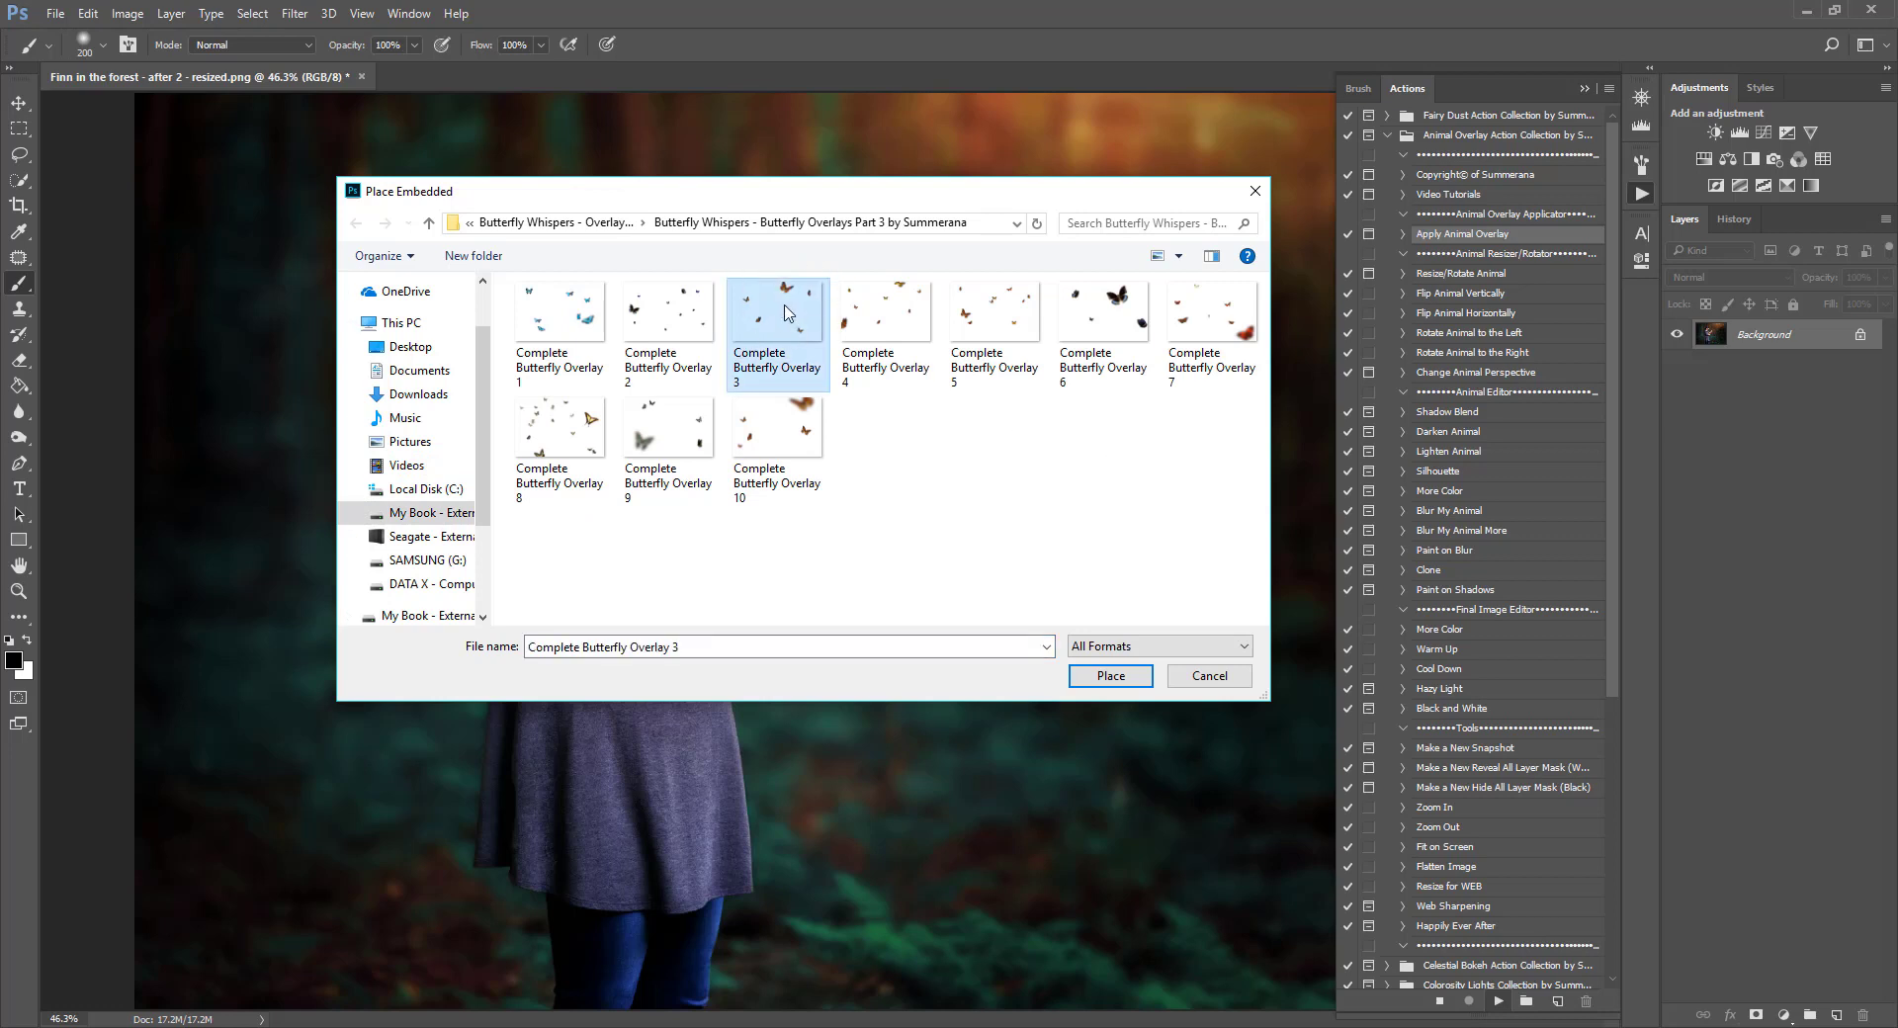
{"action": "left_click", "coordinate": [1089, 678]}
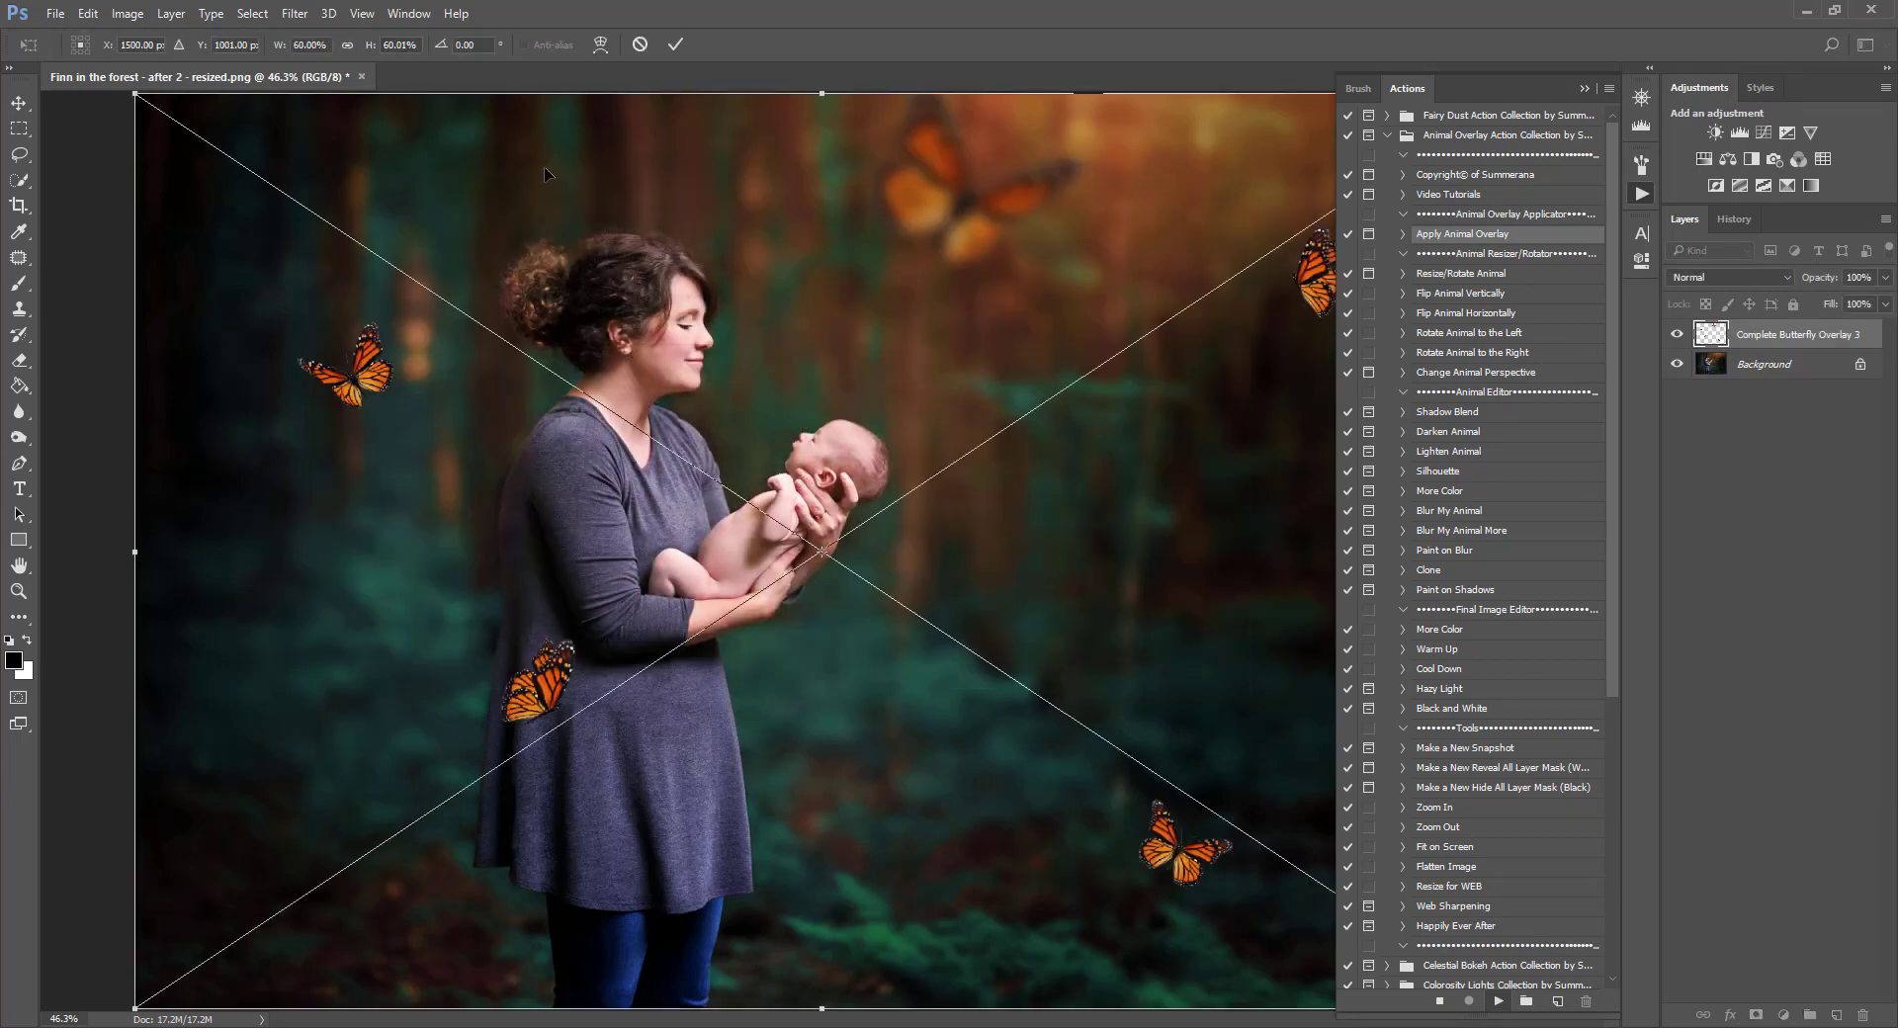
- Scale the butterfly overlay to about 37.5%, position it around the woman and baby, and finish the overlay action
{"action": "left_click_drag", "start_coordinate": [137, 95], "coordinate": [635, 436]}
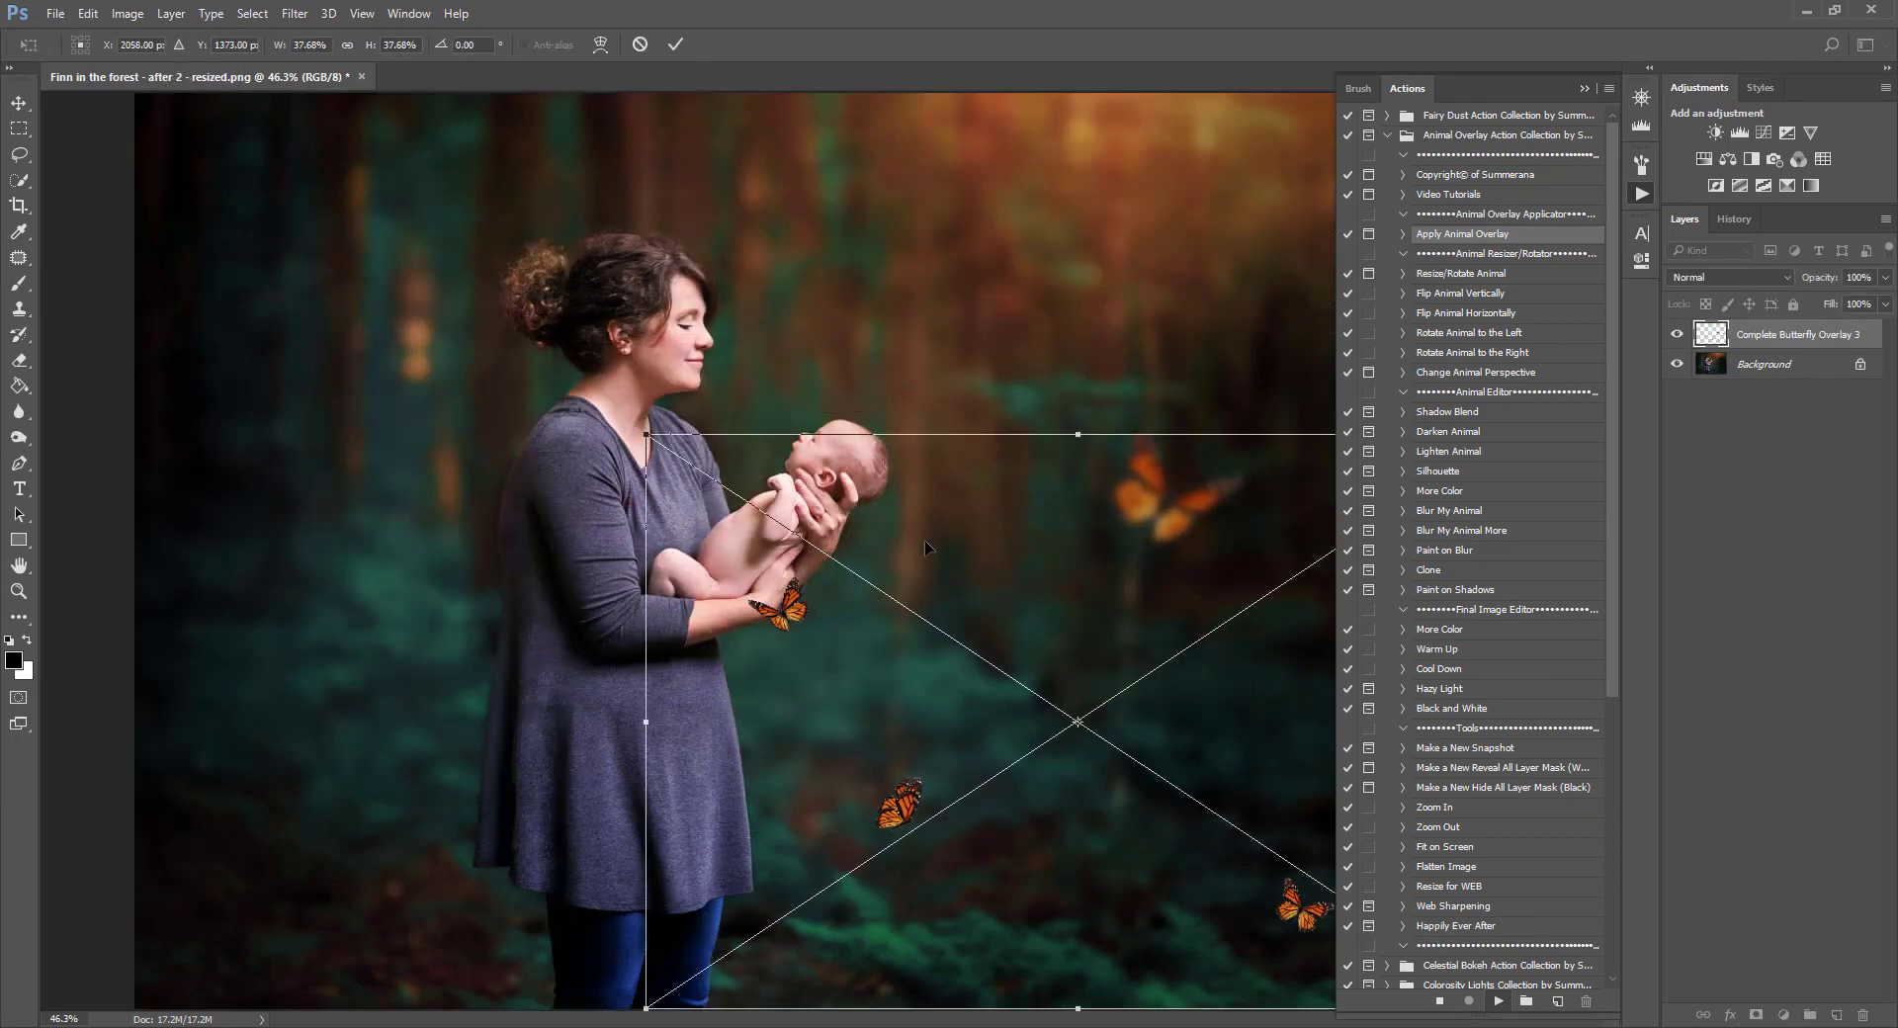
{"action": "left_click_drag", "start_coordinate": [924, 540], "coordinate": [594, 283]}
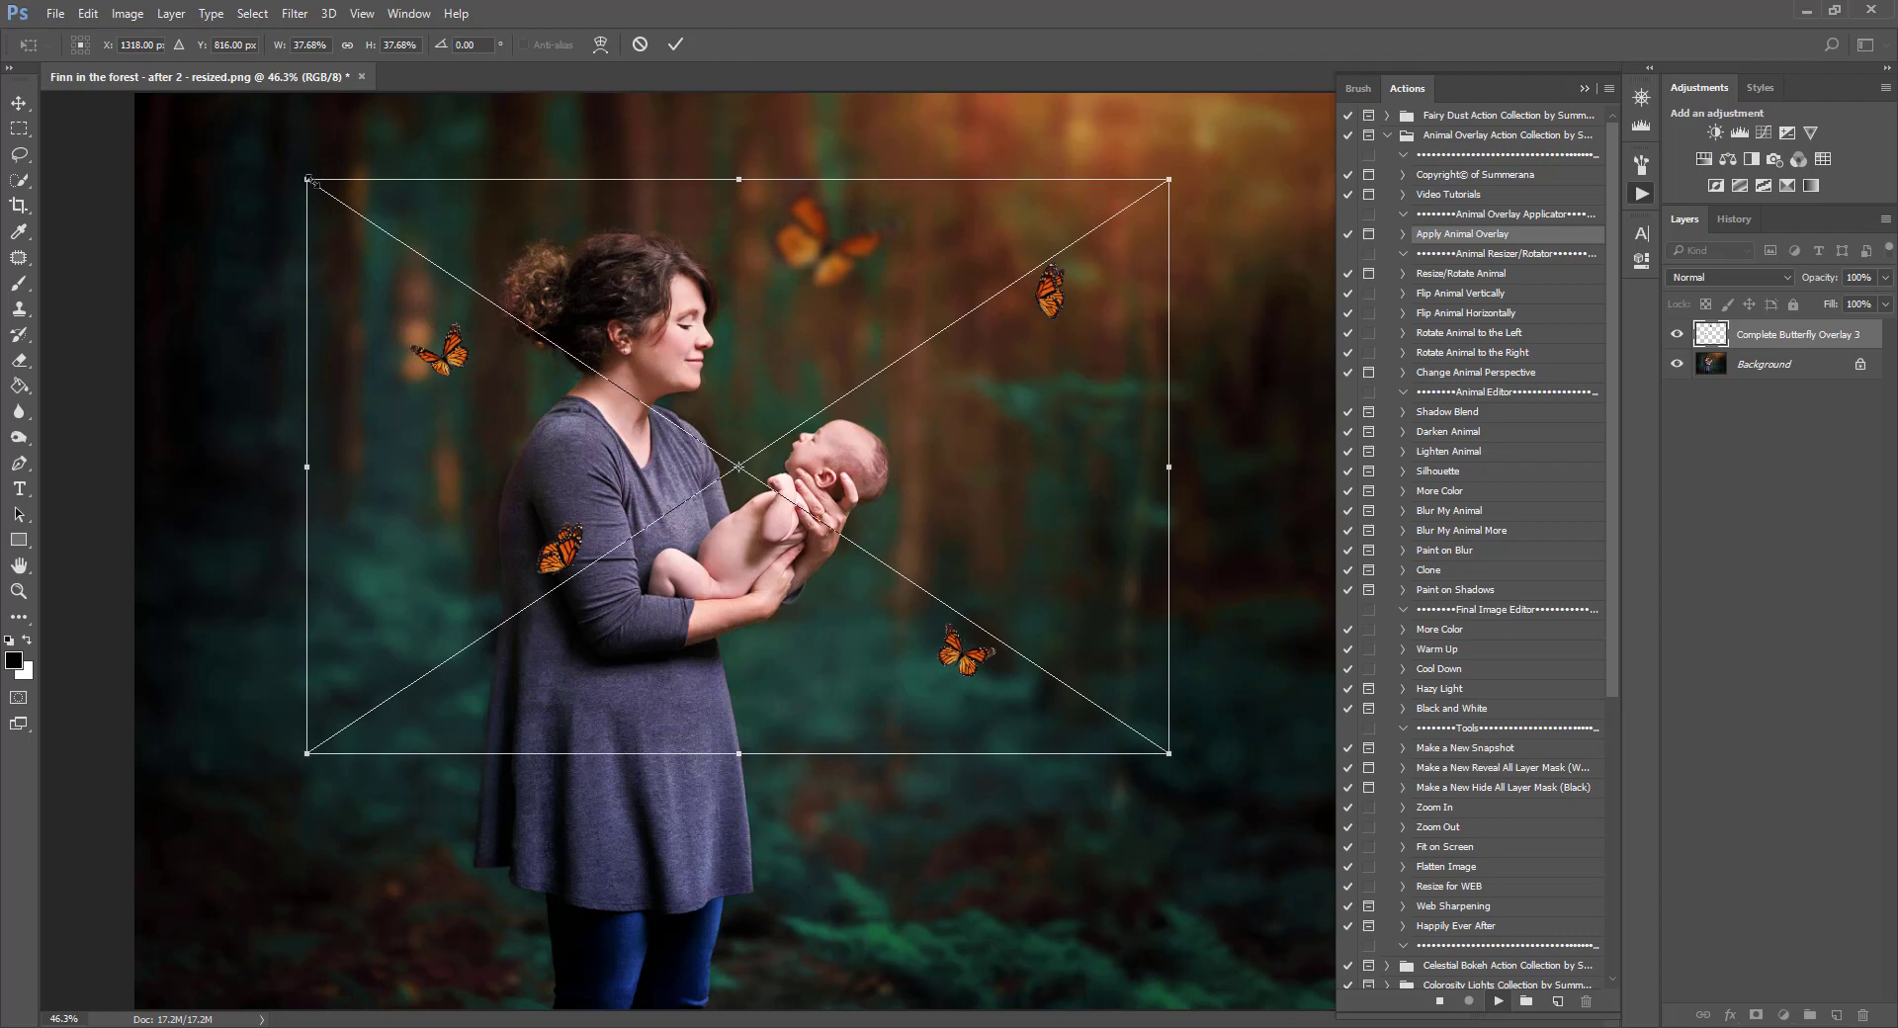
{"action": "left_click_drag", "start_coordinate": [307, 180], "coordinate": [311, 183]}
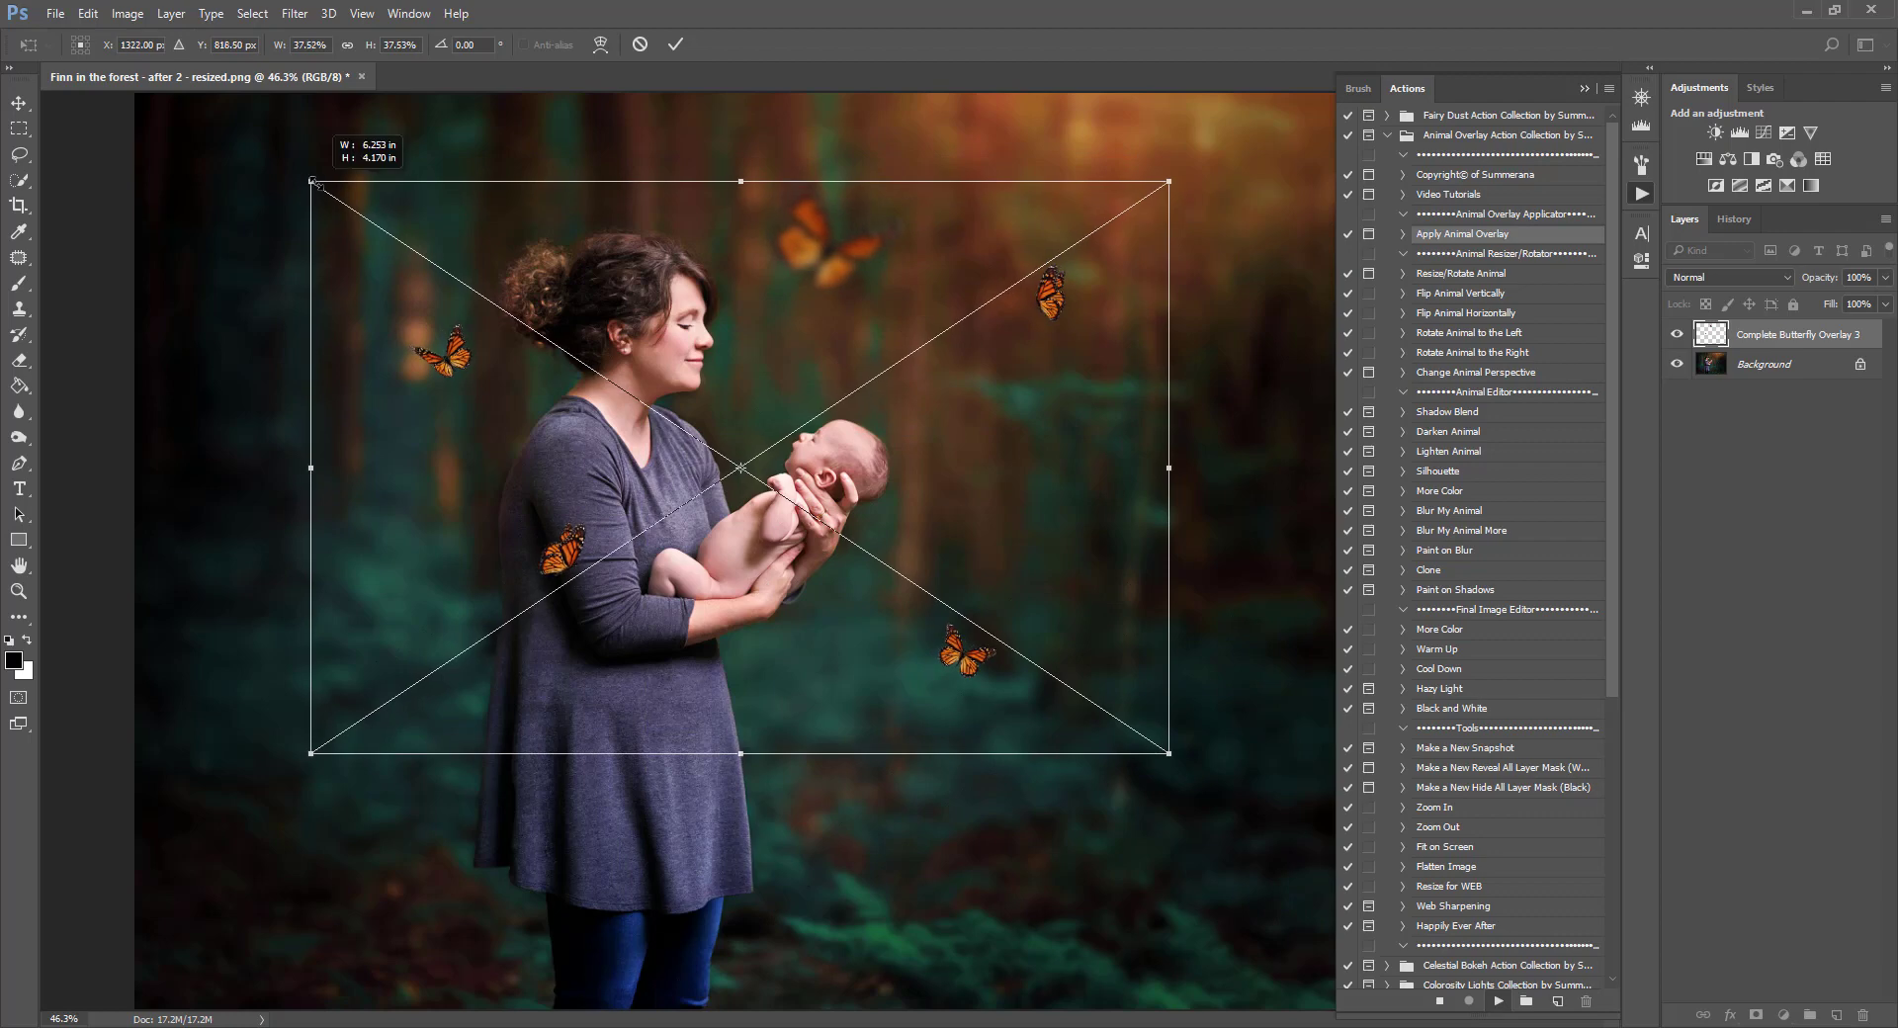
{"action": "left_click", "coordinate": [678, 44]}
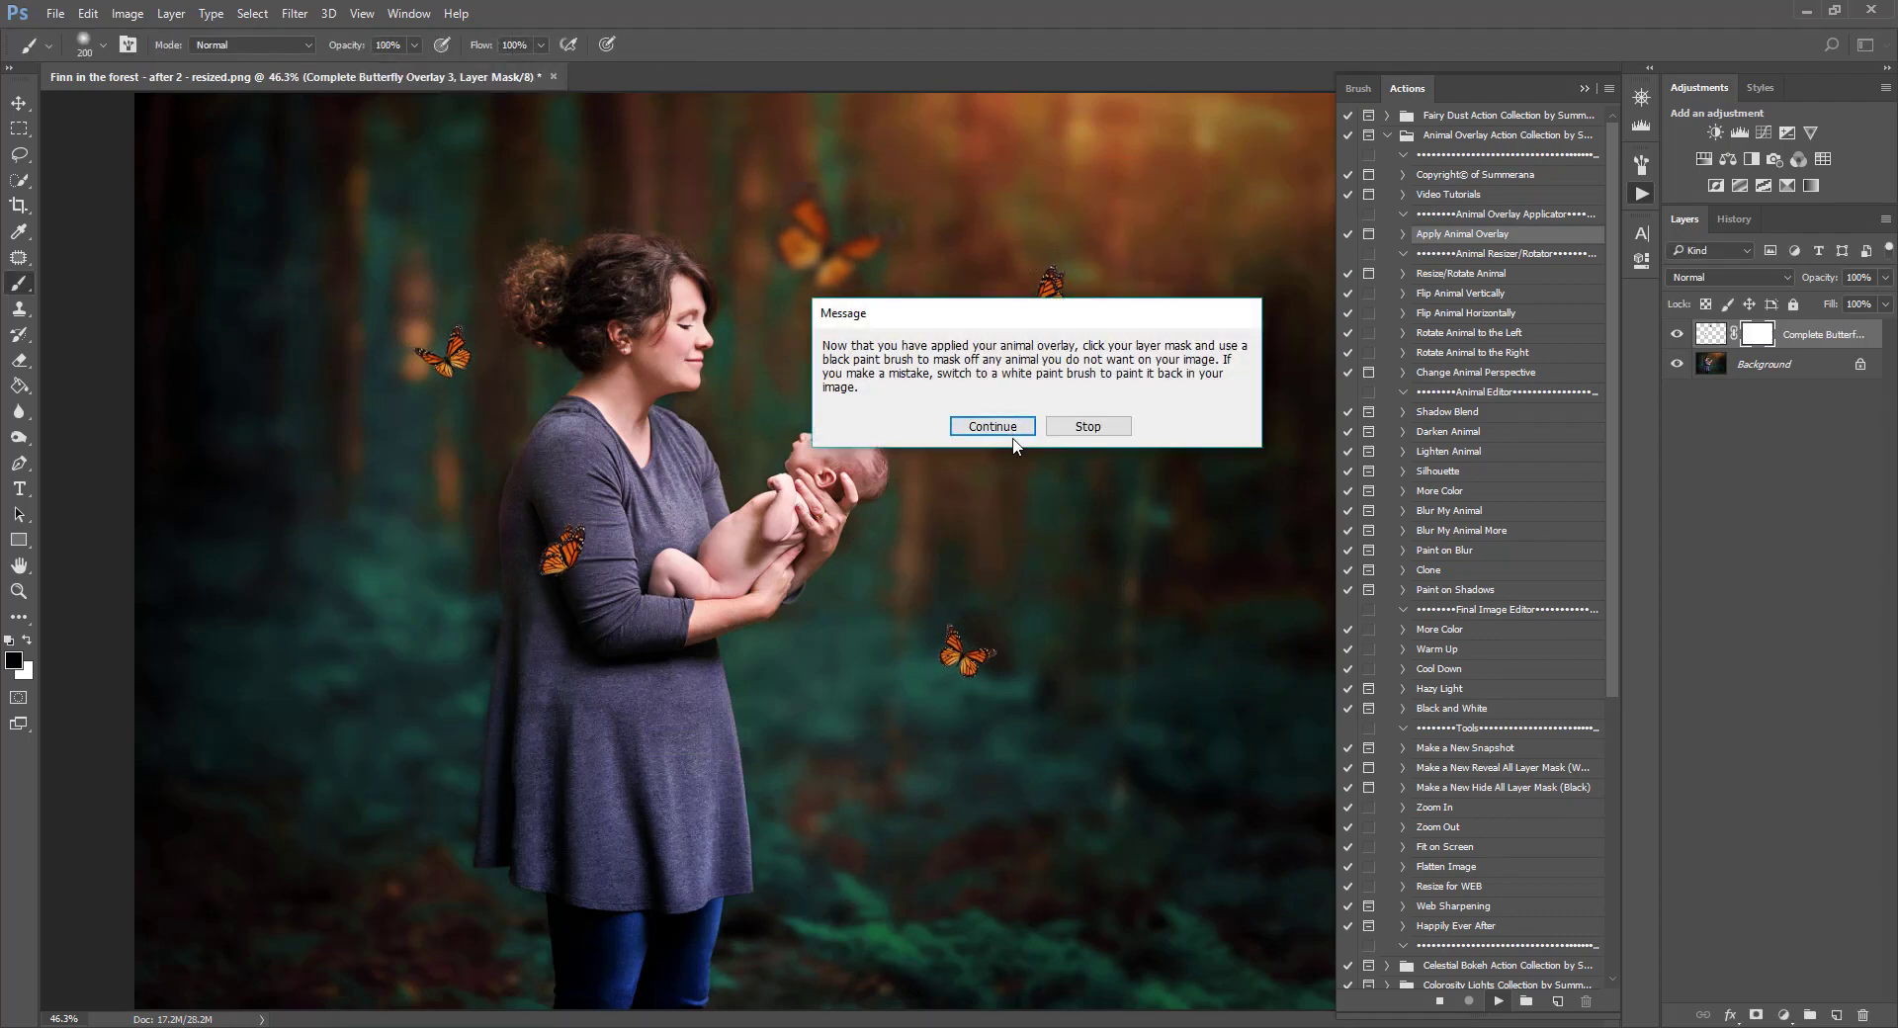
{"action": "left_click", "coordinate": [974, 423]}
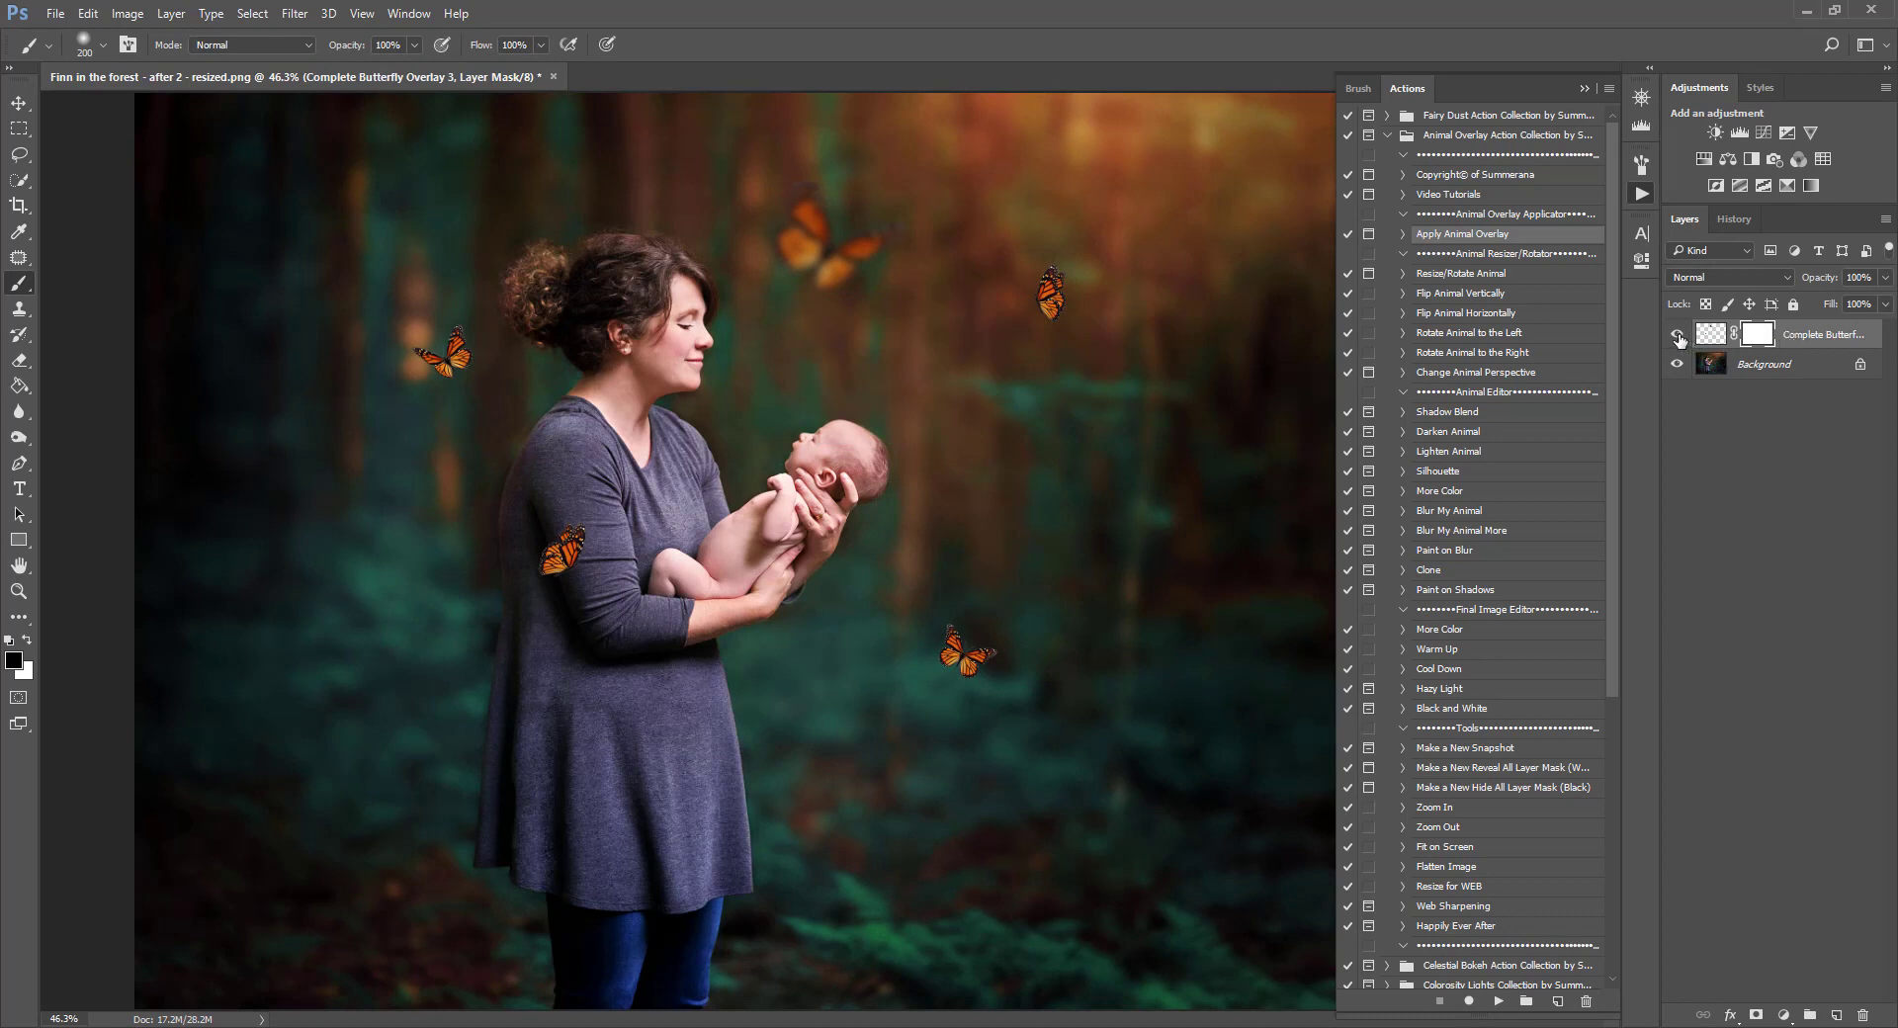
- Toggle the butterfly overlay layer's visibility repeatedly to compare the photo with and without the butterflies
{"action": "left_click", "coordinate": [1677, 335]}
{"action": "left_click", "coordinate": [1677, 337]}
{"action": "left_click", "coordinate": [1677, 337]}
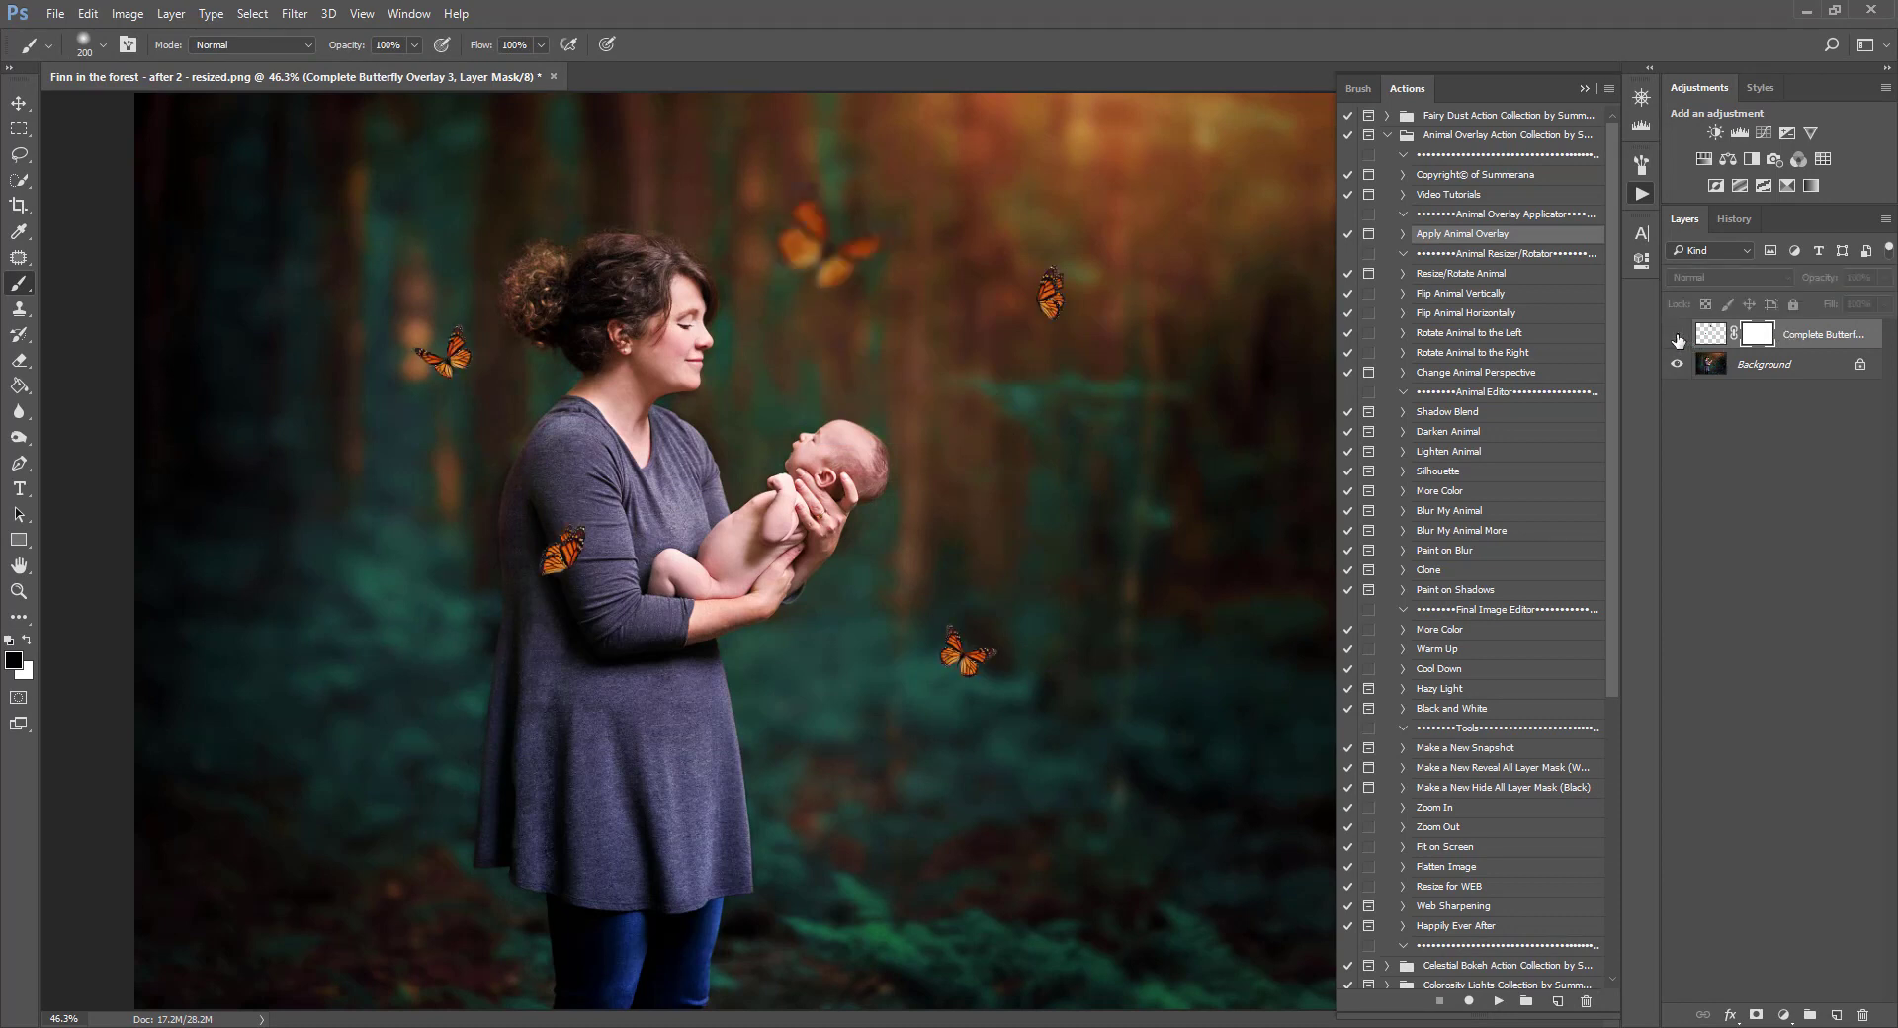
{"action": "left_click", "coordinate": [1677, 338]}
{"action": "left_click", "coordinate": [1677, 338]}
{"action": "left_click", "coordinate": [1677, 337]}
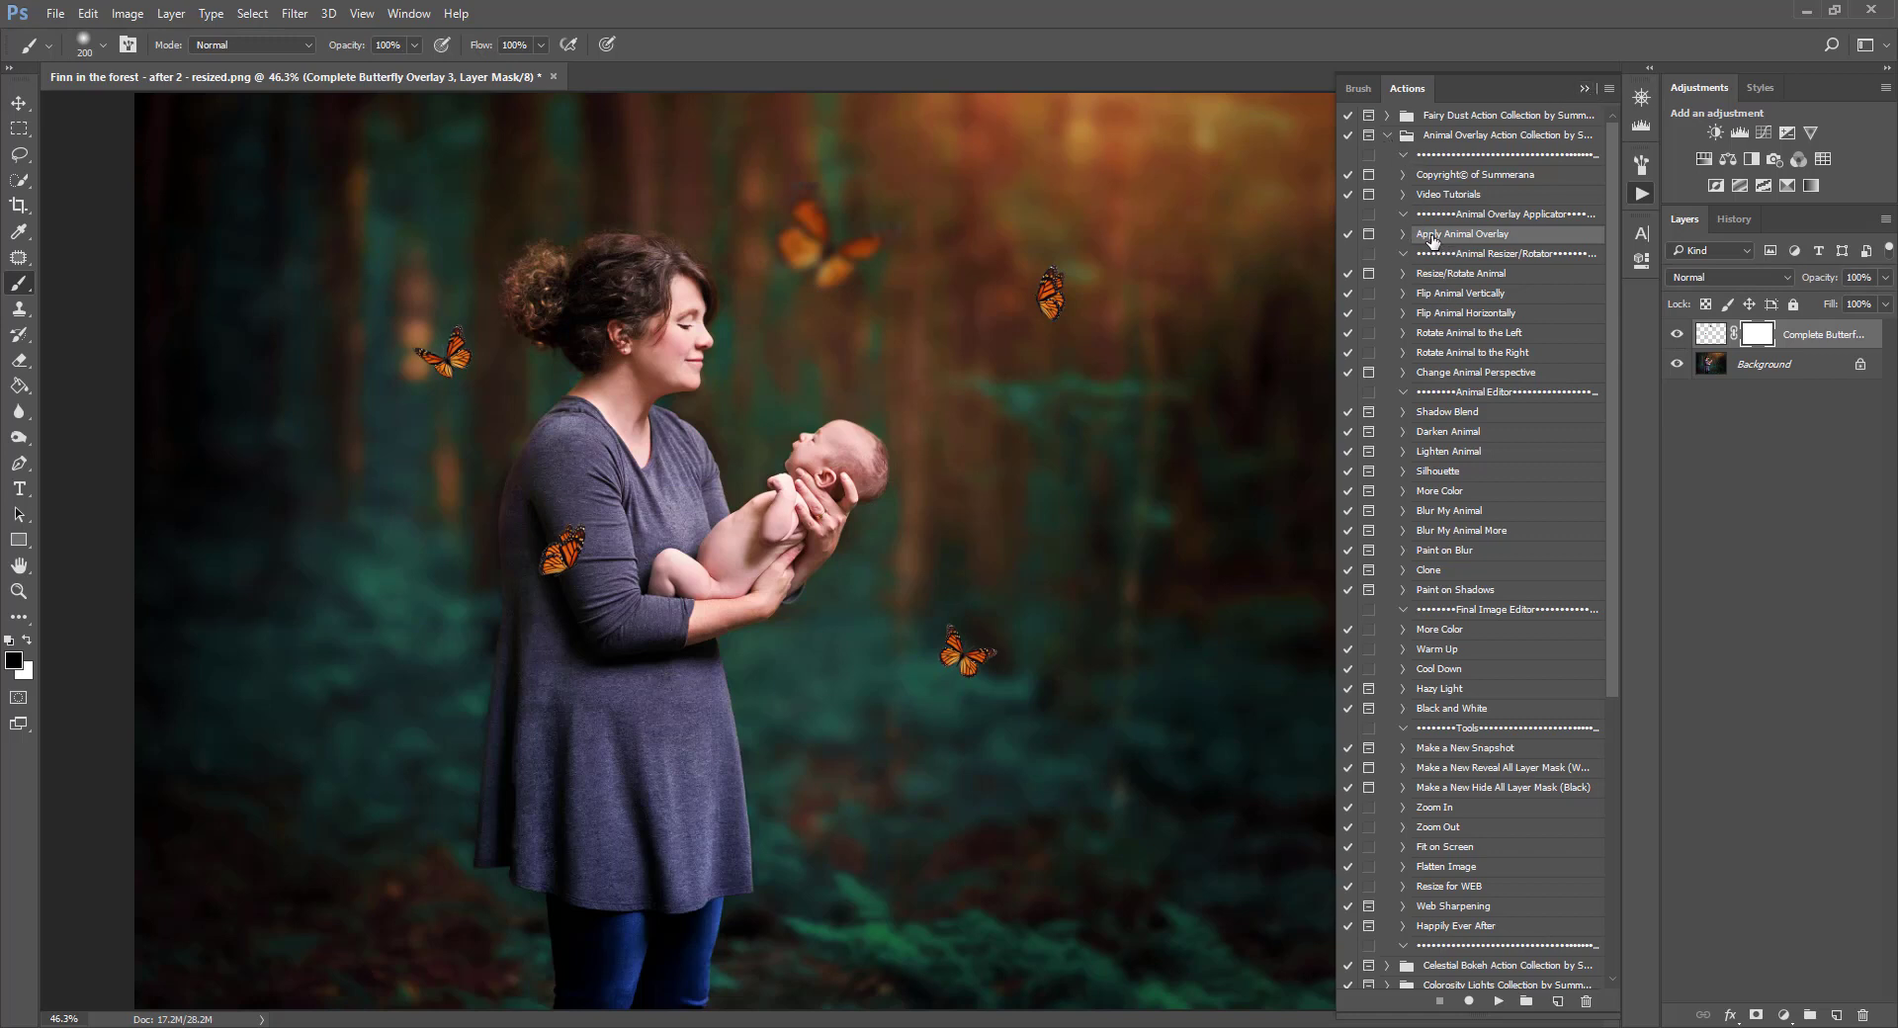
- Expand the Everyday Workflow Essentials action set, find Make a New Snapshot under Workflow Tools, and examine the document's history states
{"action": "left_click", "coordinate": [1387, 138]}
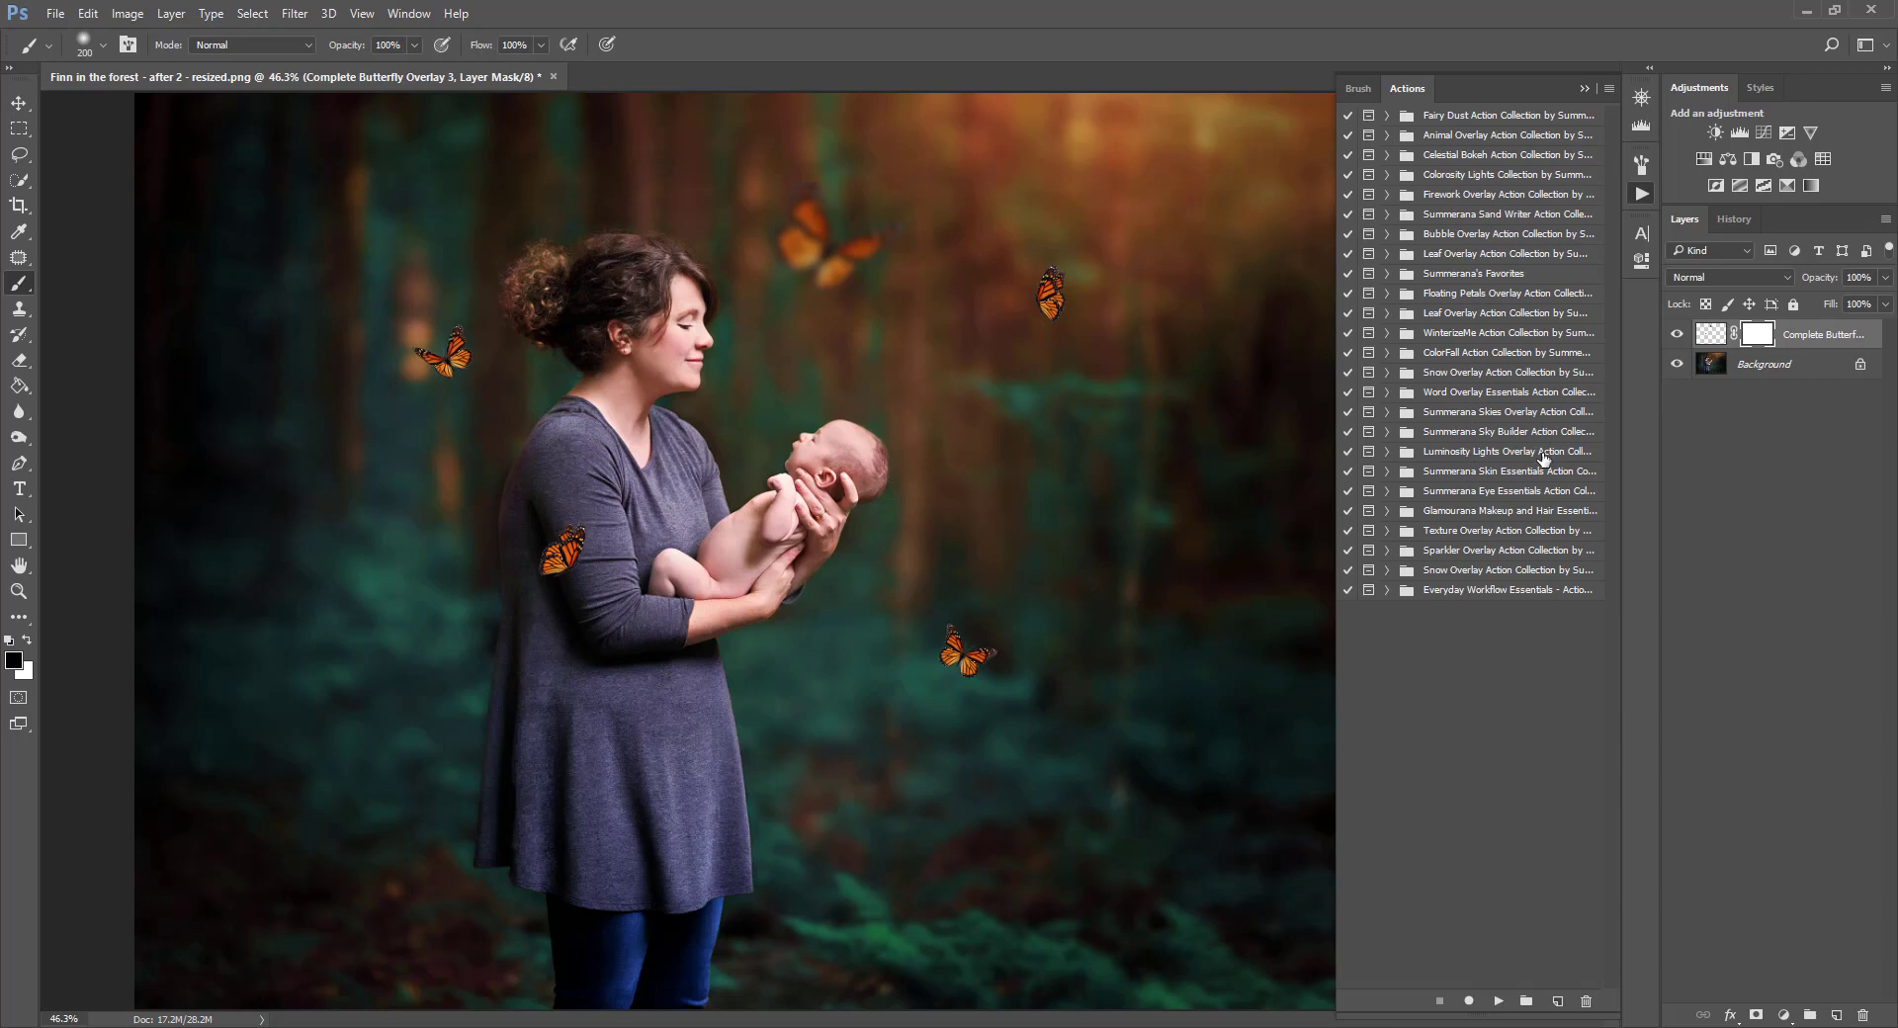
{"action": "left_click", "coordinate": [1387, 590]}
{"action": "scroll", "coordinate": [1454, 603], "scroll_direction": "down", "scroll_amount": 10}
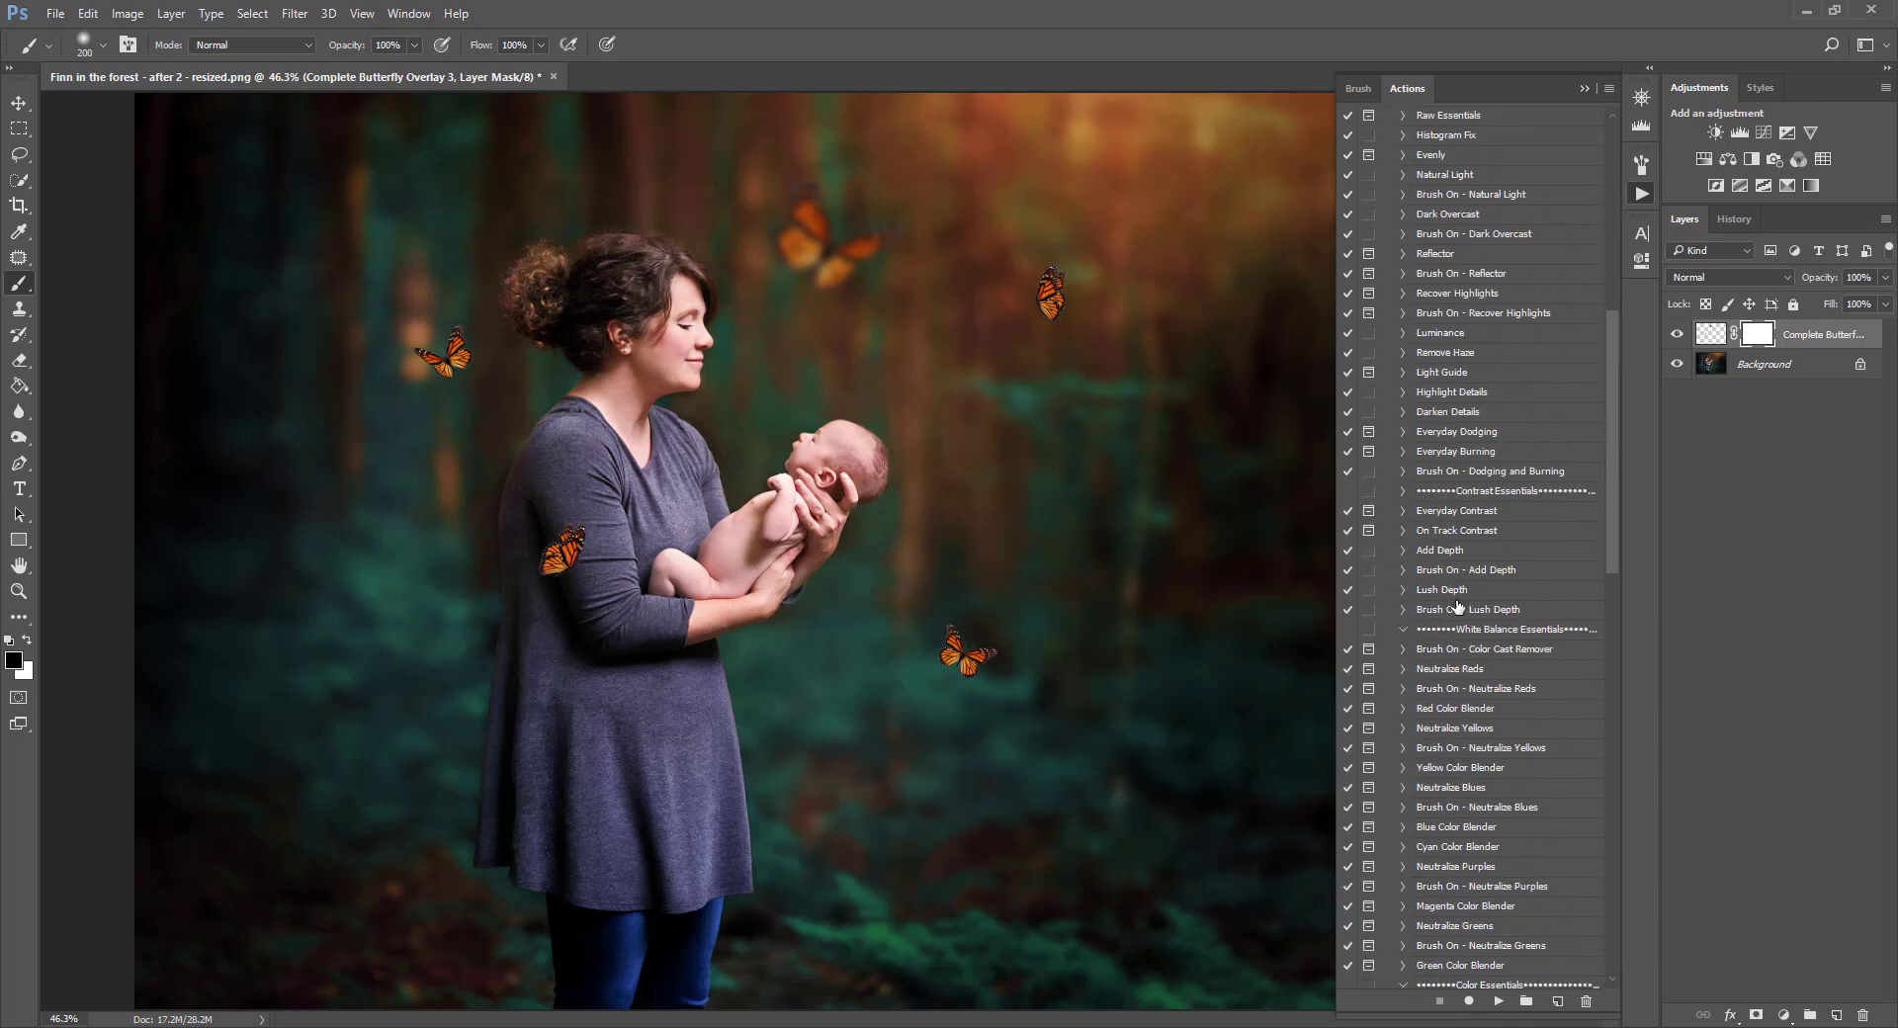
{"action": "scroll", "coordinate": [1460, 606], "scroll_direction": "down", "scroll_amount": 20}
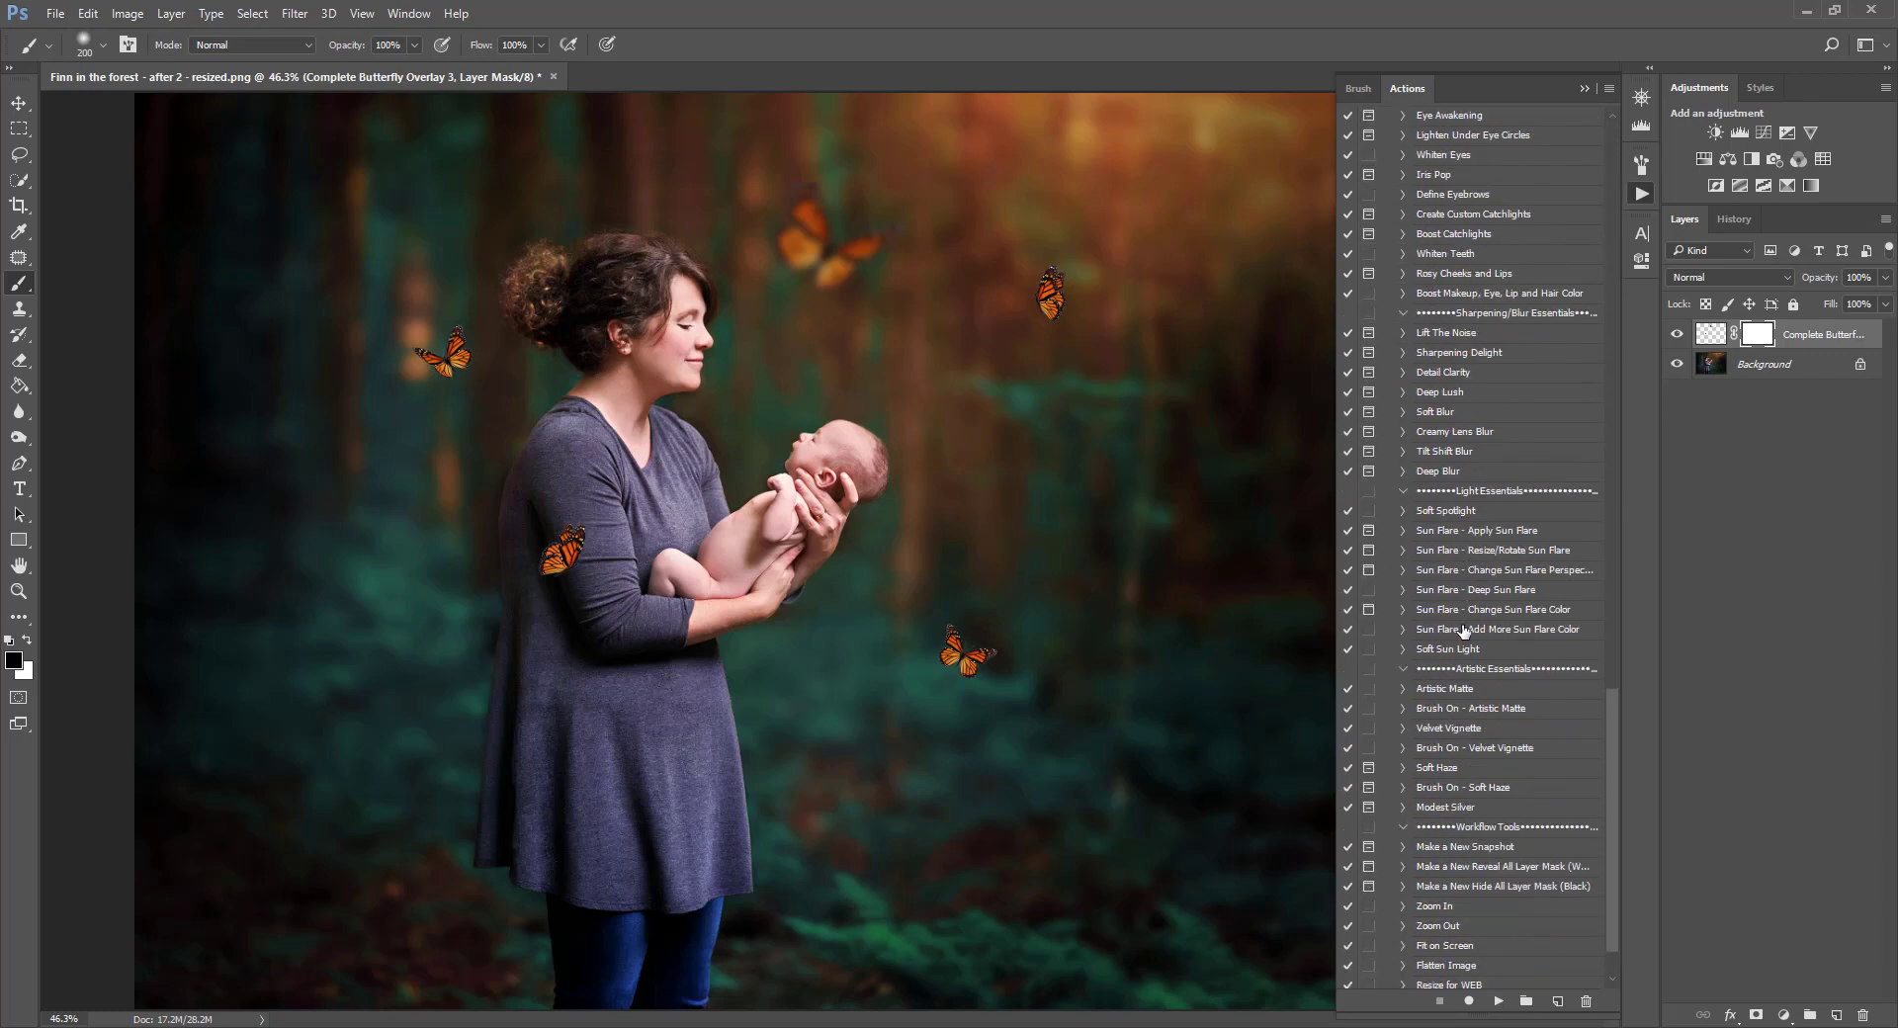
{"action": "scroll", "coordinate": [1464, 631], "scroll_direction": "down", "scroll_amount": 3}
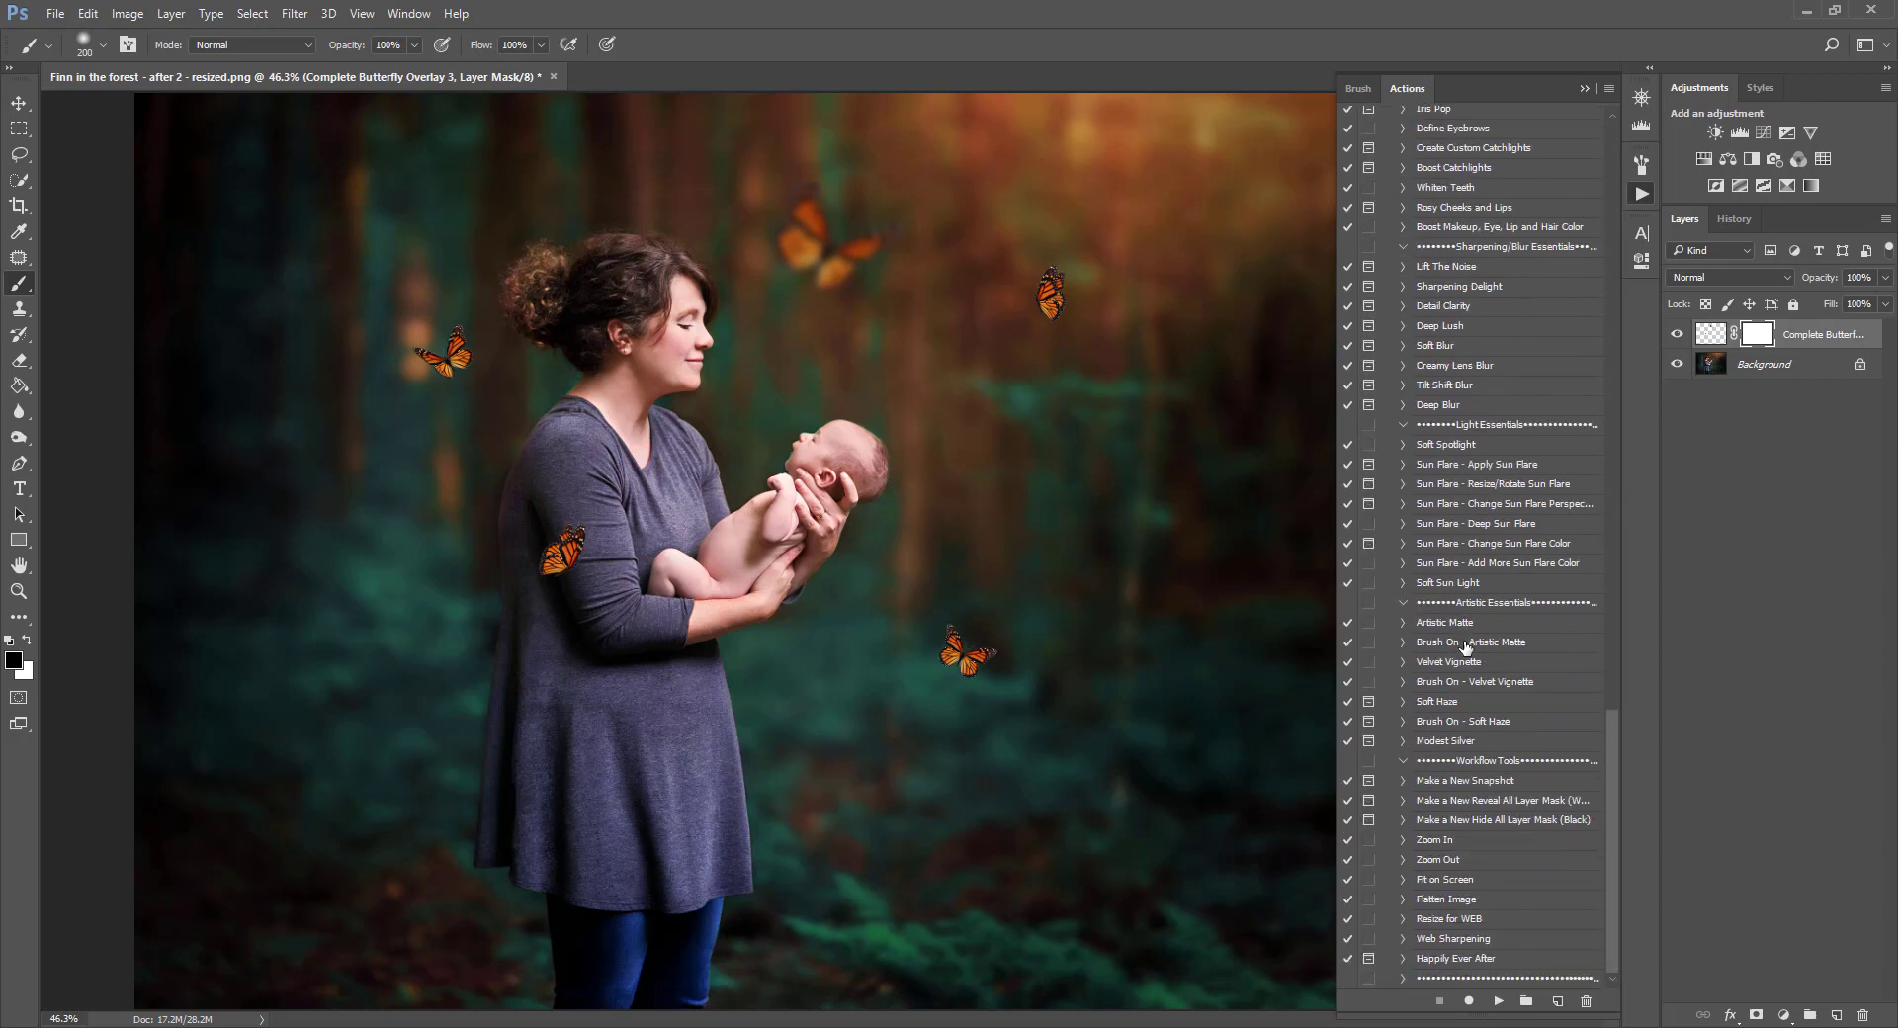
{"action": "left_click", "coordinate": [1460, 786]}
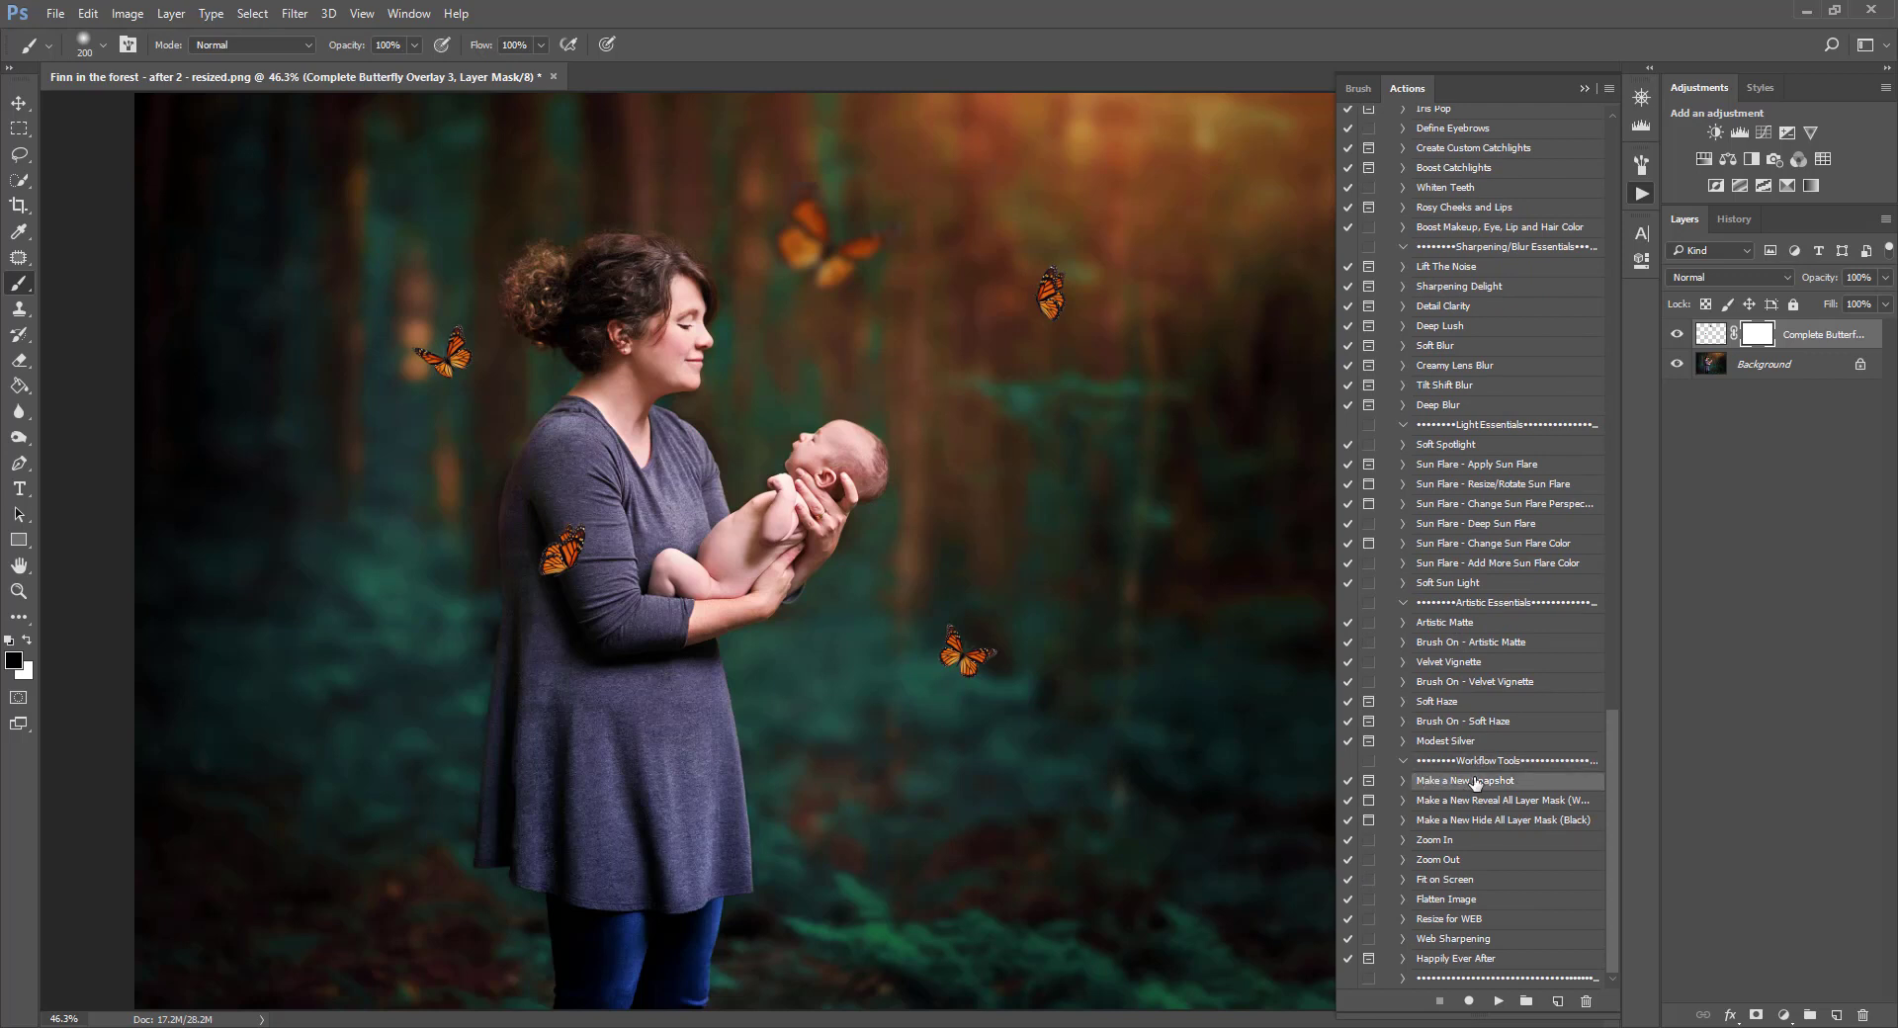
{"action": "left_click", "coordinate": [1731, 220]}
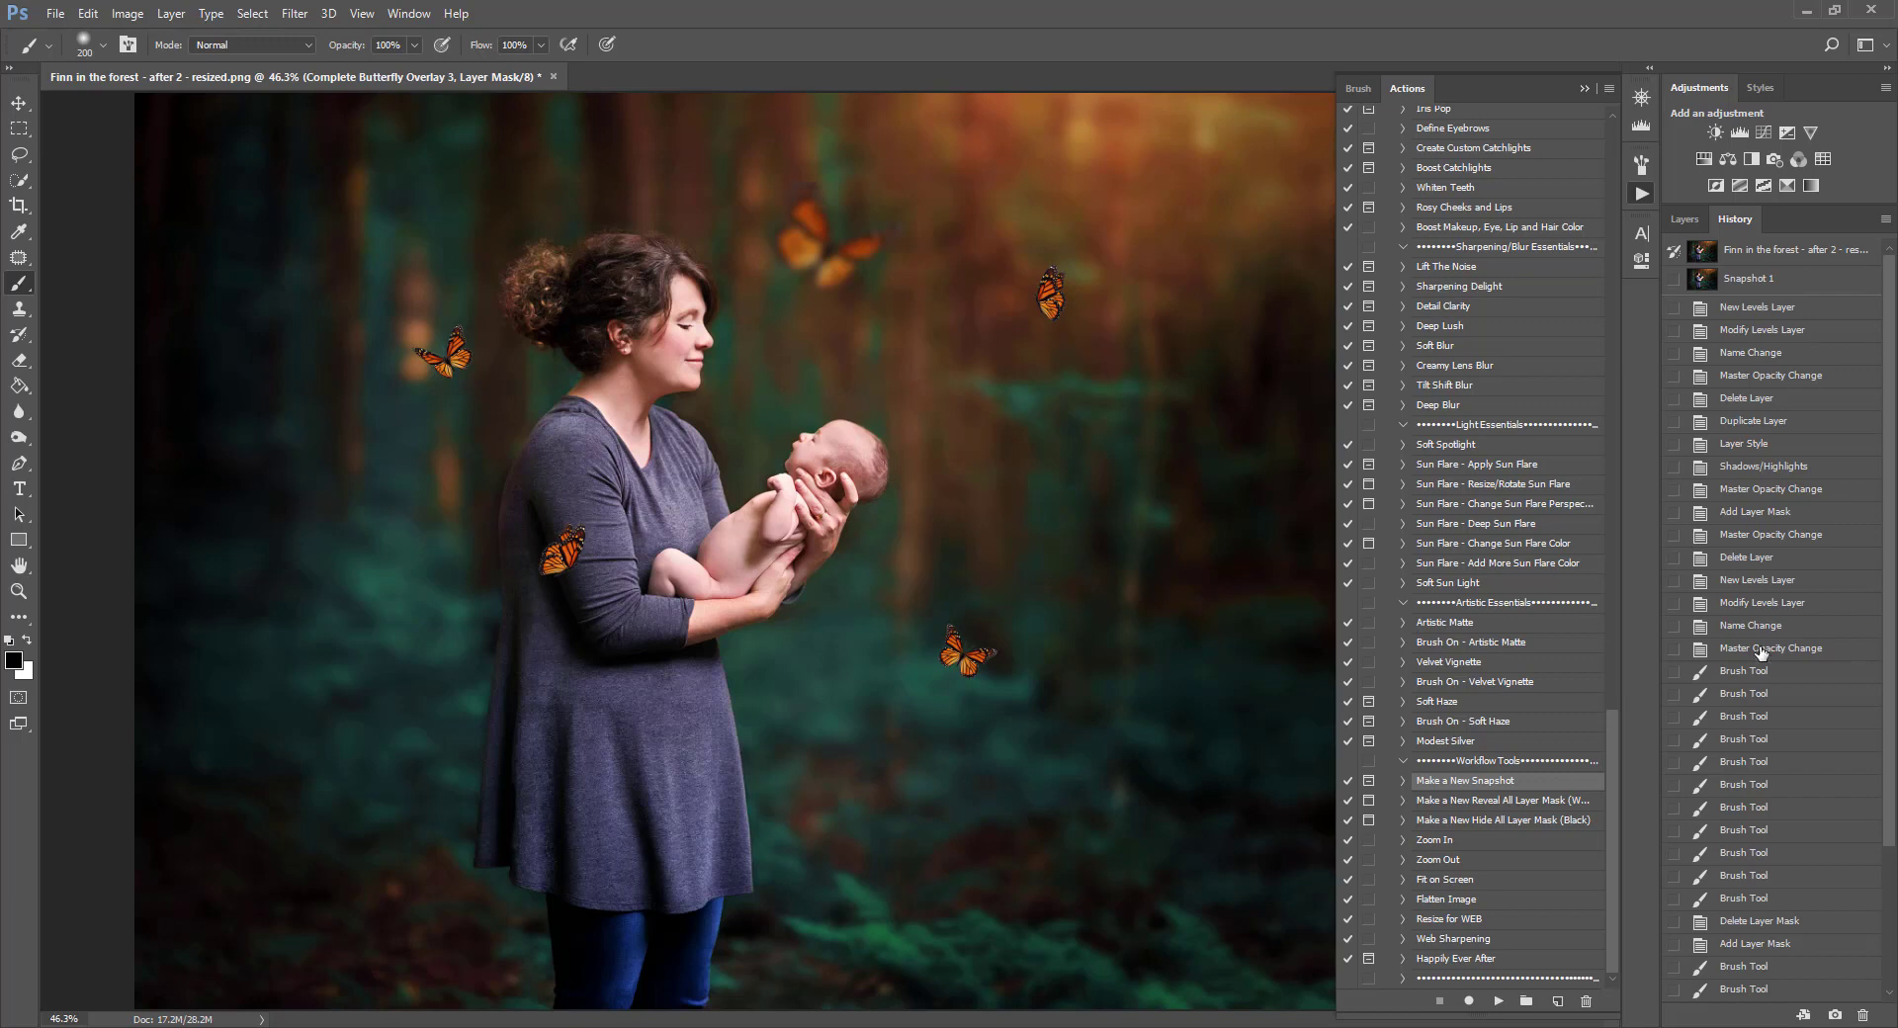
{"action": "left_click", "coordinate": [1690, 225]}
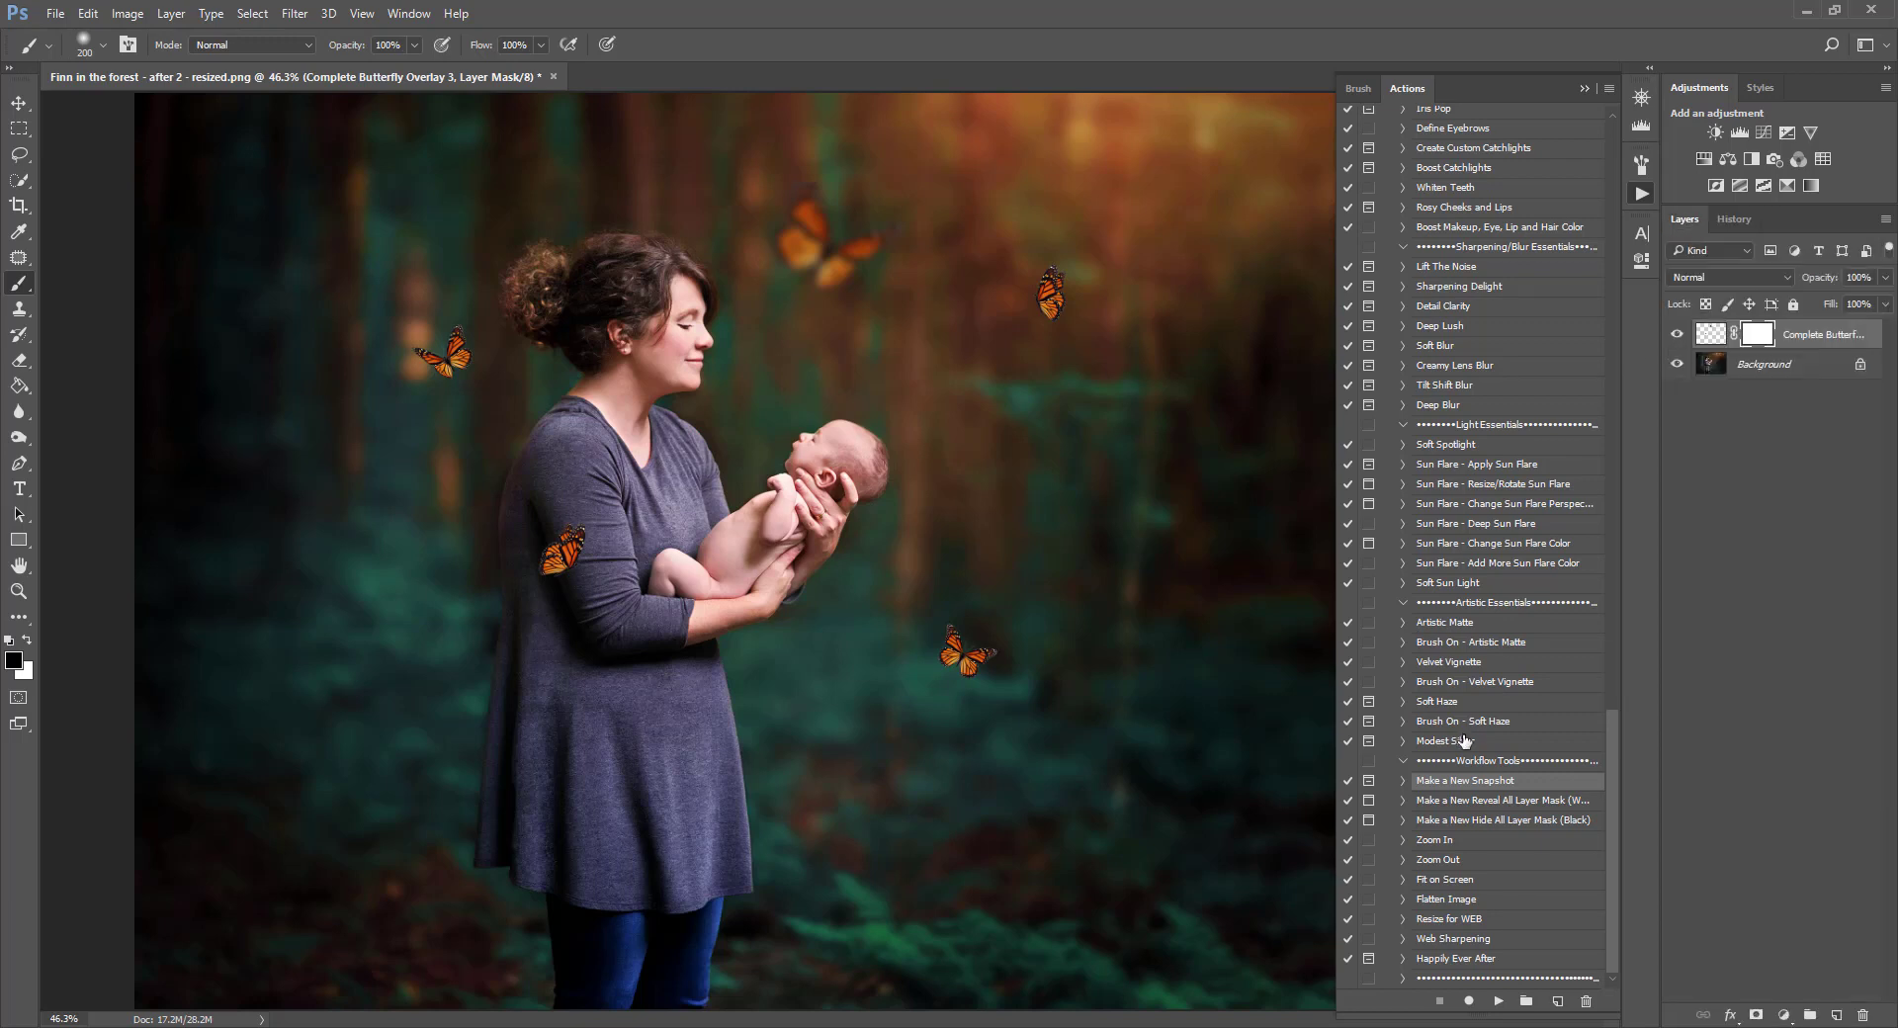
- Go through the Workflow Tools actions from Make a New Reveal All Layer Mask to Resize for WEB without running any
{"action": "left_click", "coordinate": [1454, 806]}
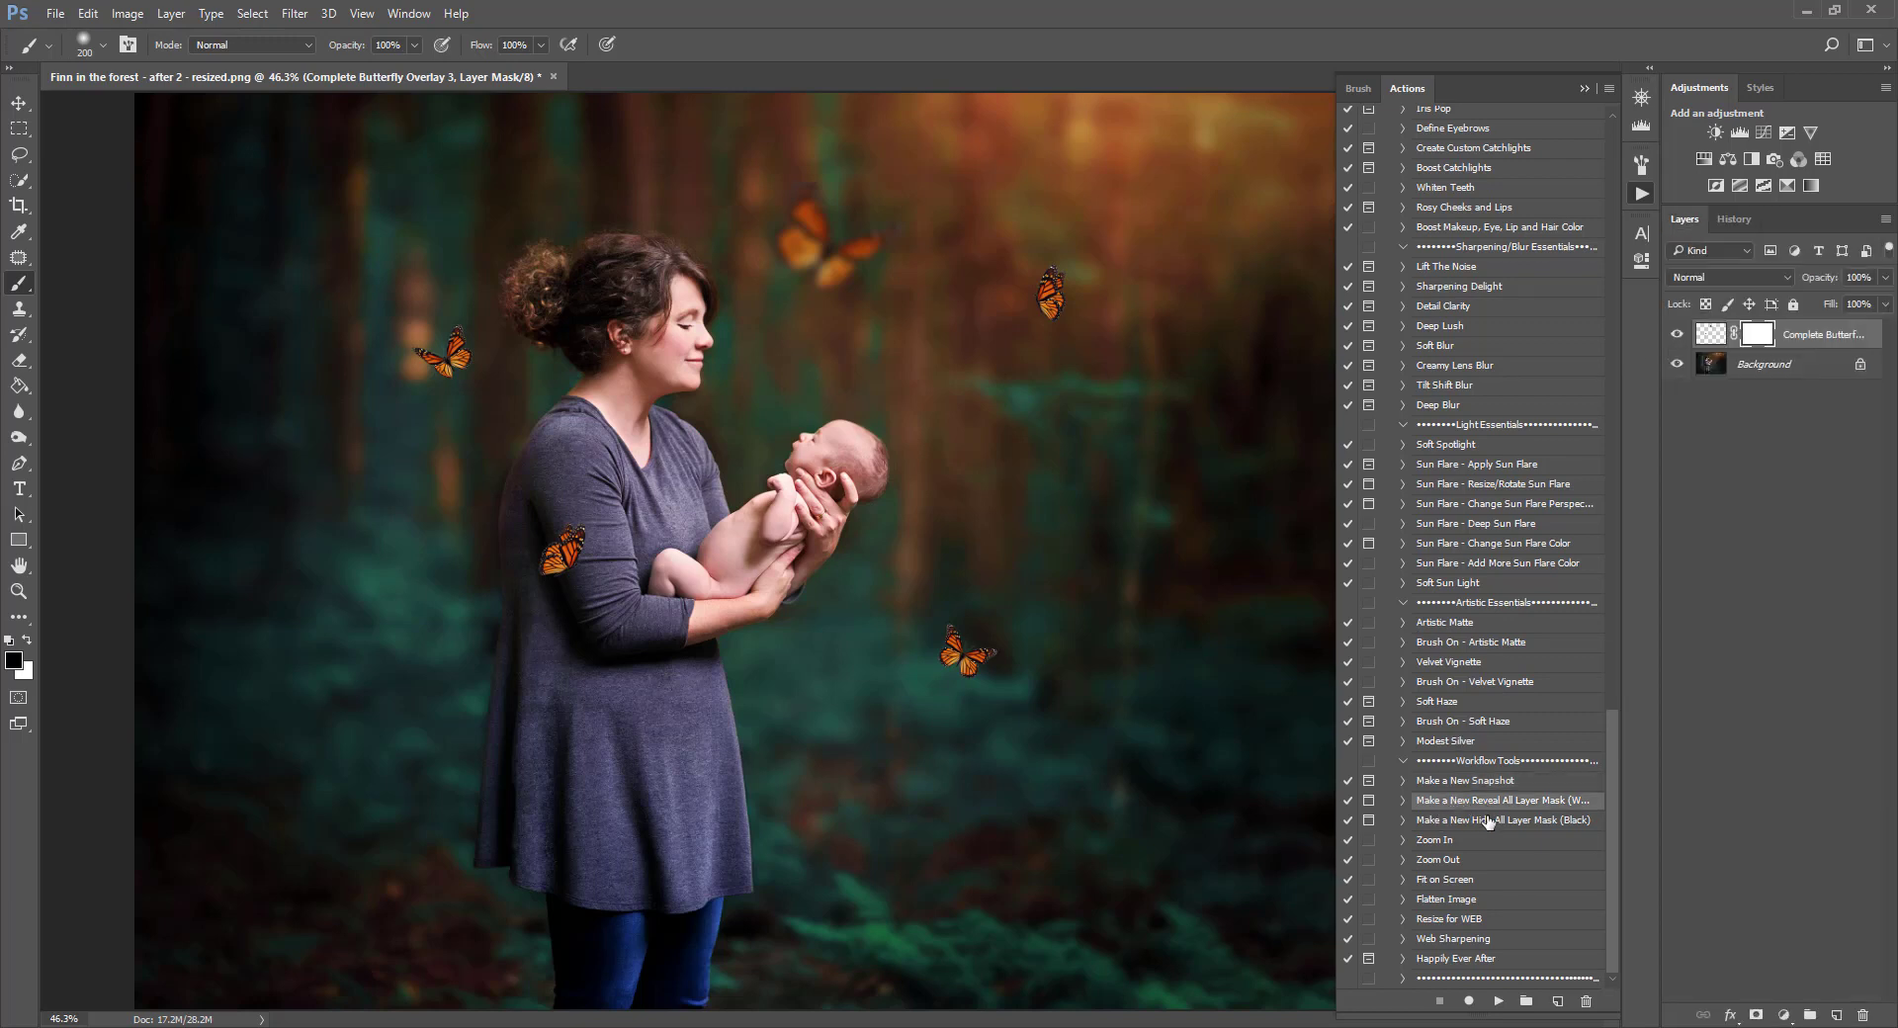
{"action": "left_click", "coordinate": [1488, 822]}
{"action": "left_click", "coordinate": [1446, 843]}
{"action": "left_click", "coordinate": [1454, 861]}
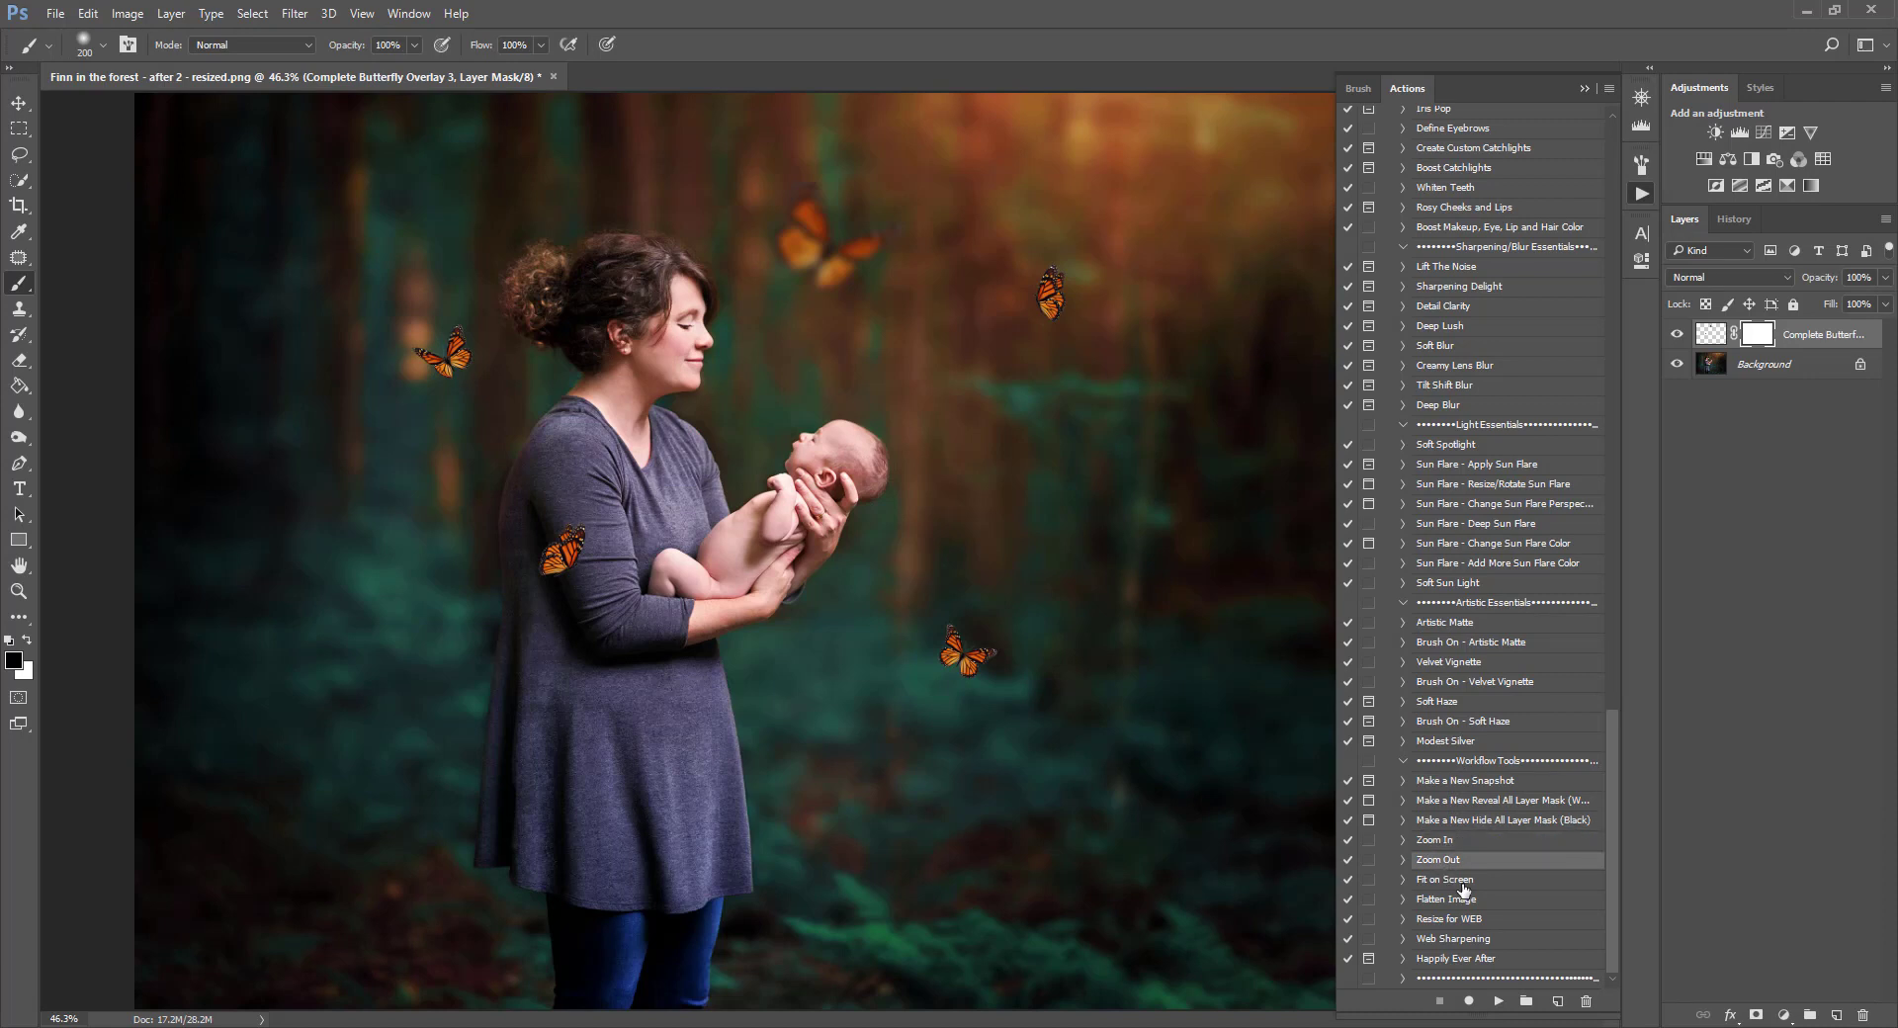
{"action": "left_click", "coordinate": [1462, 883]}
{"action": "left_click", "coordinate": [1457, 902]}
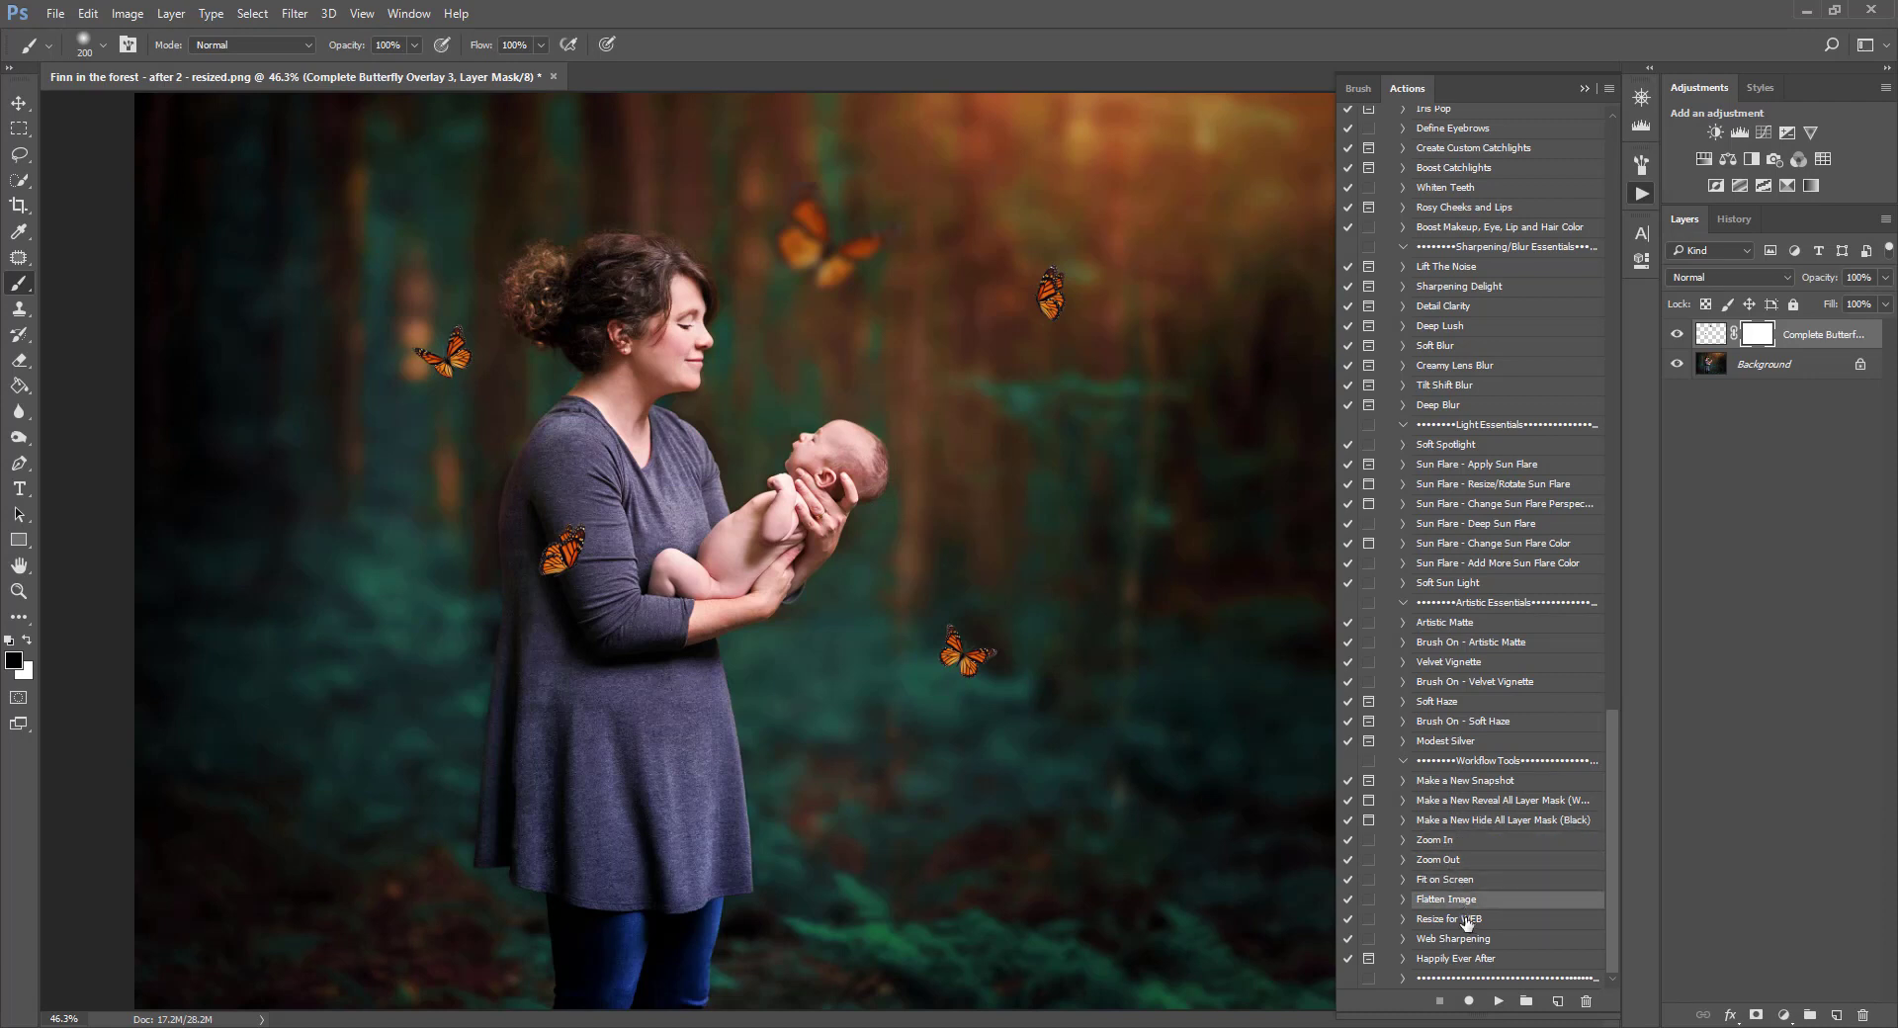
{"action": "left_click", "coordinate": [1467, 923]}
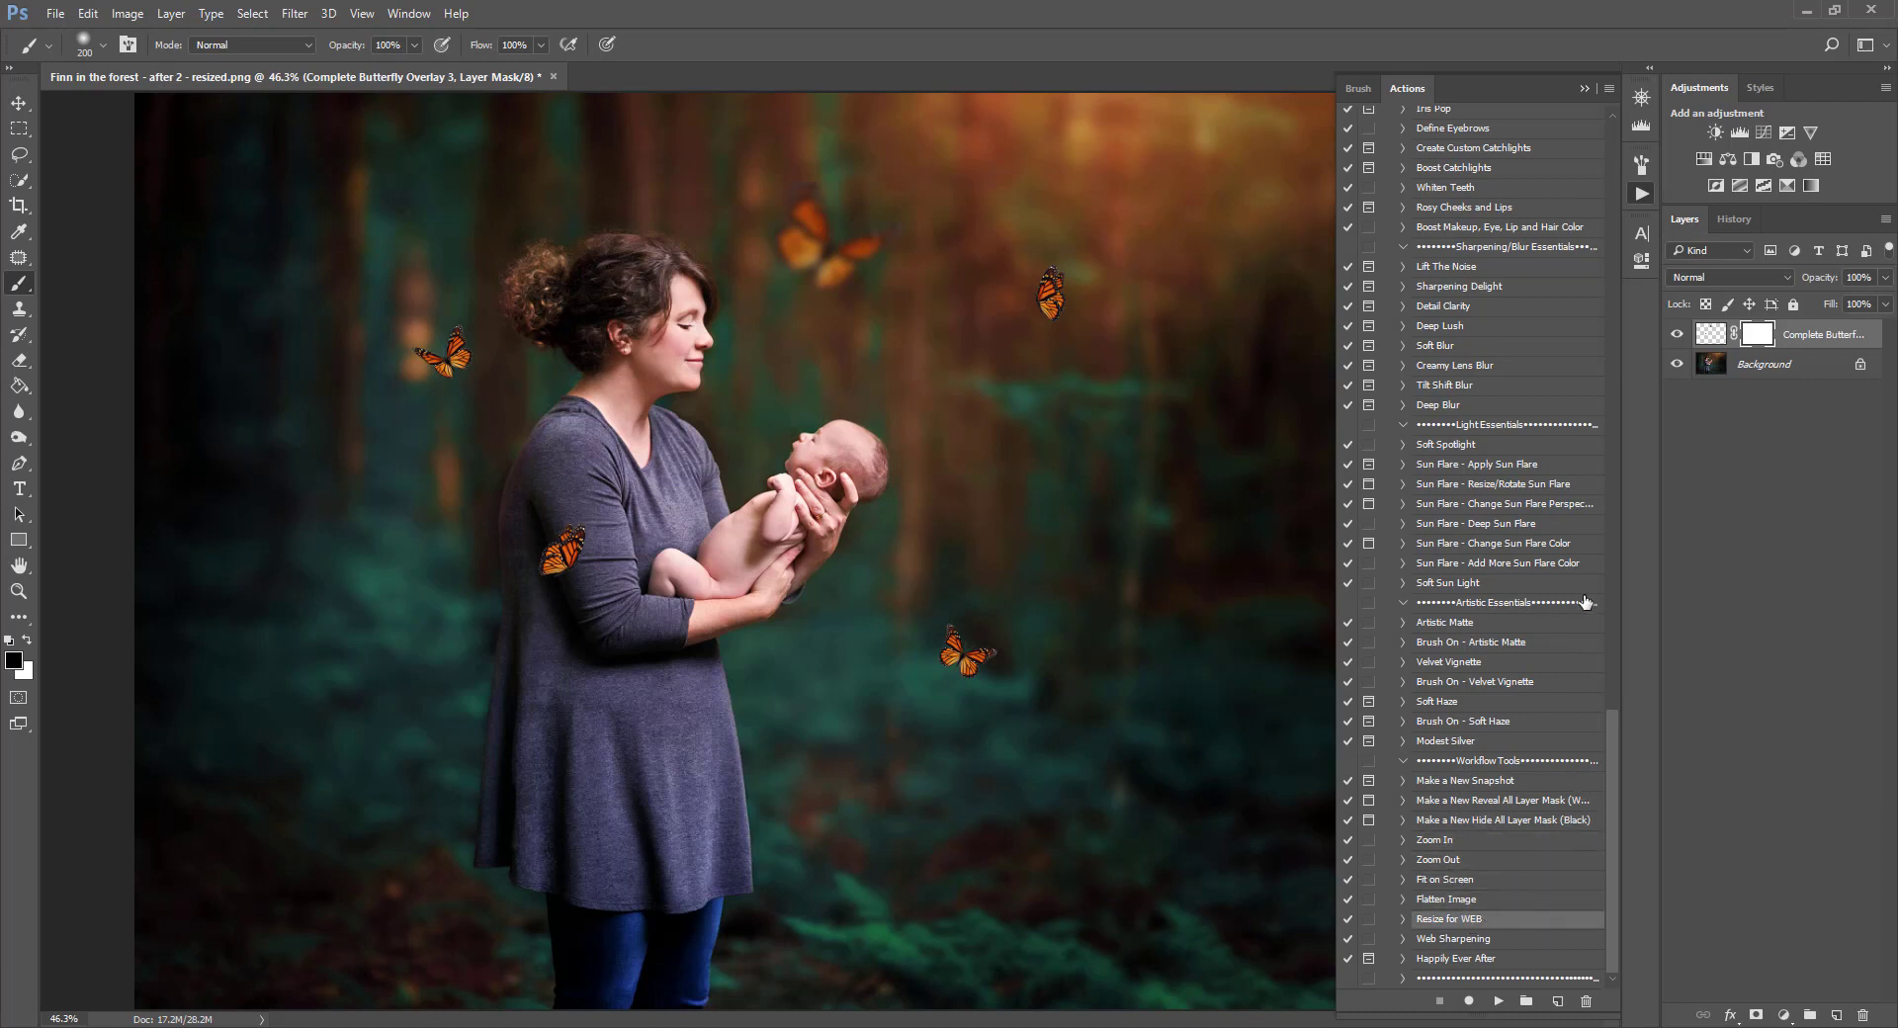
- Close Photoshop CC 2017 without saving the changes to the forest portrait
{"action": "left_click", "coordinate": [19, 103]}
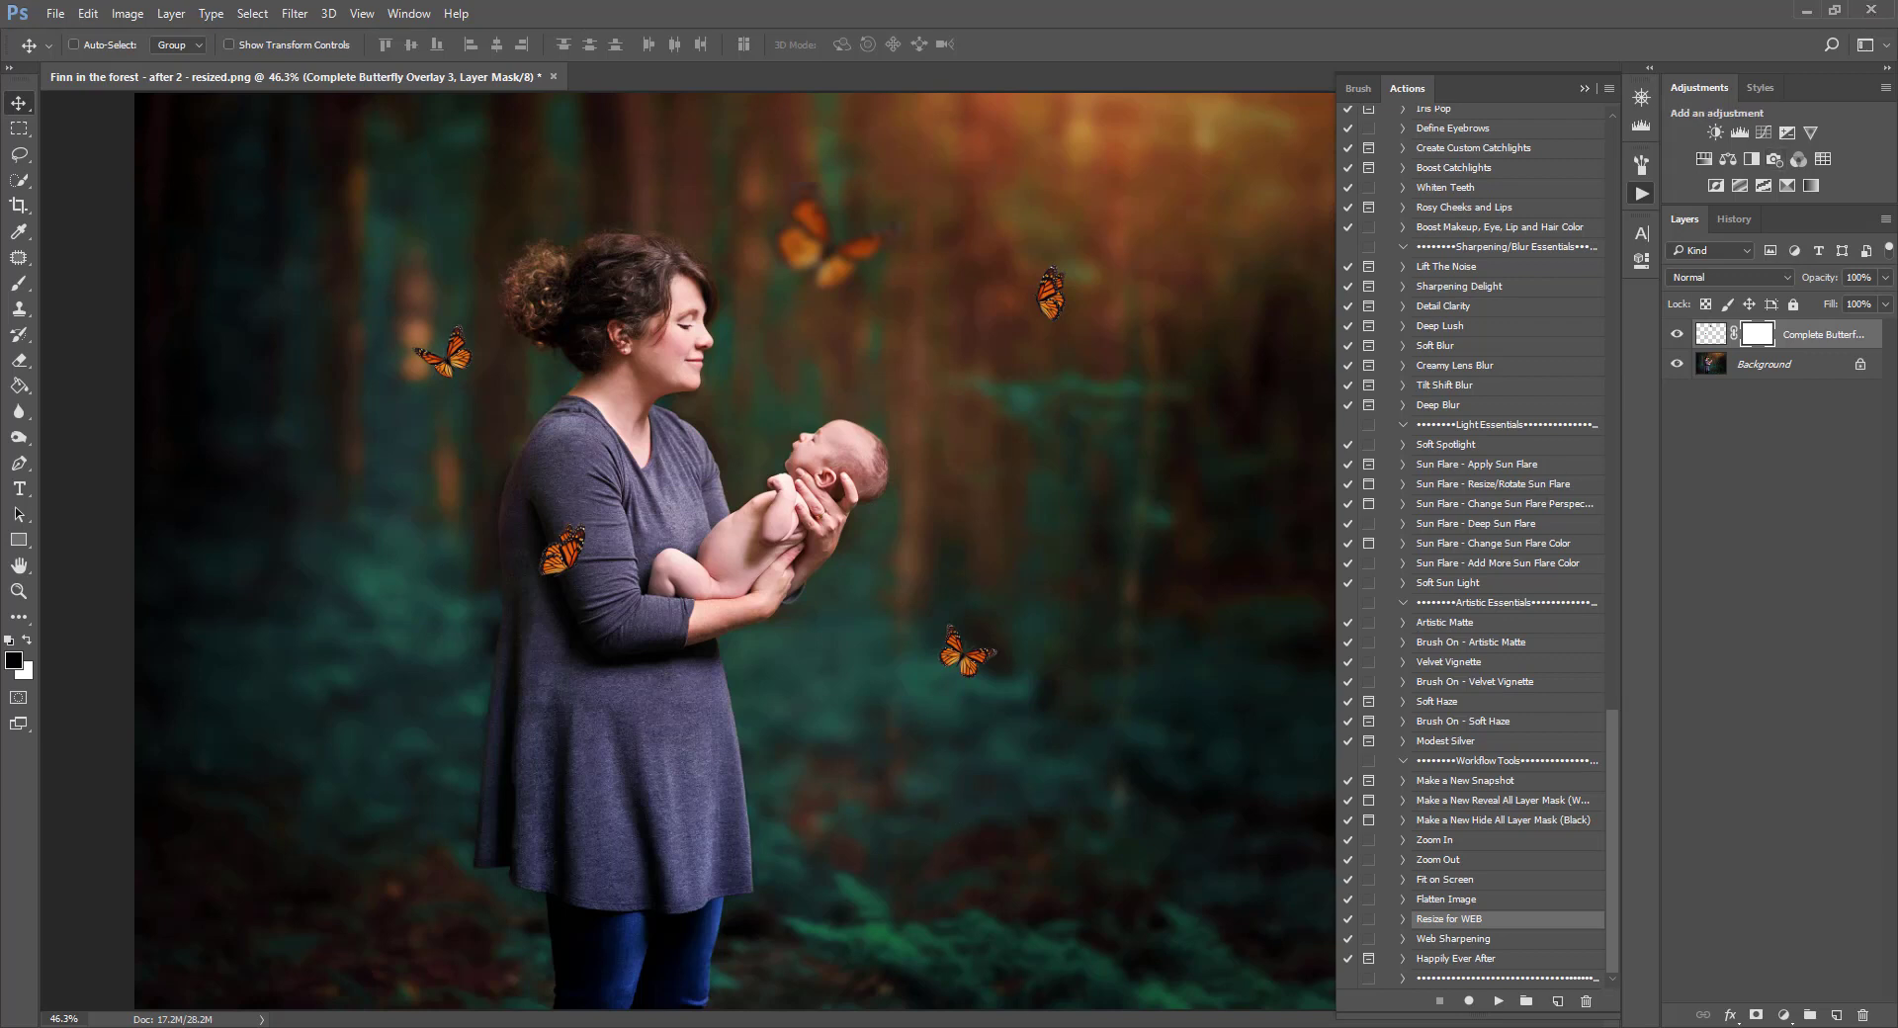
{"action": "right_click", "coordinate": [1007, 1018]}
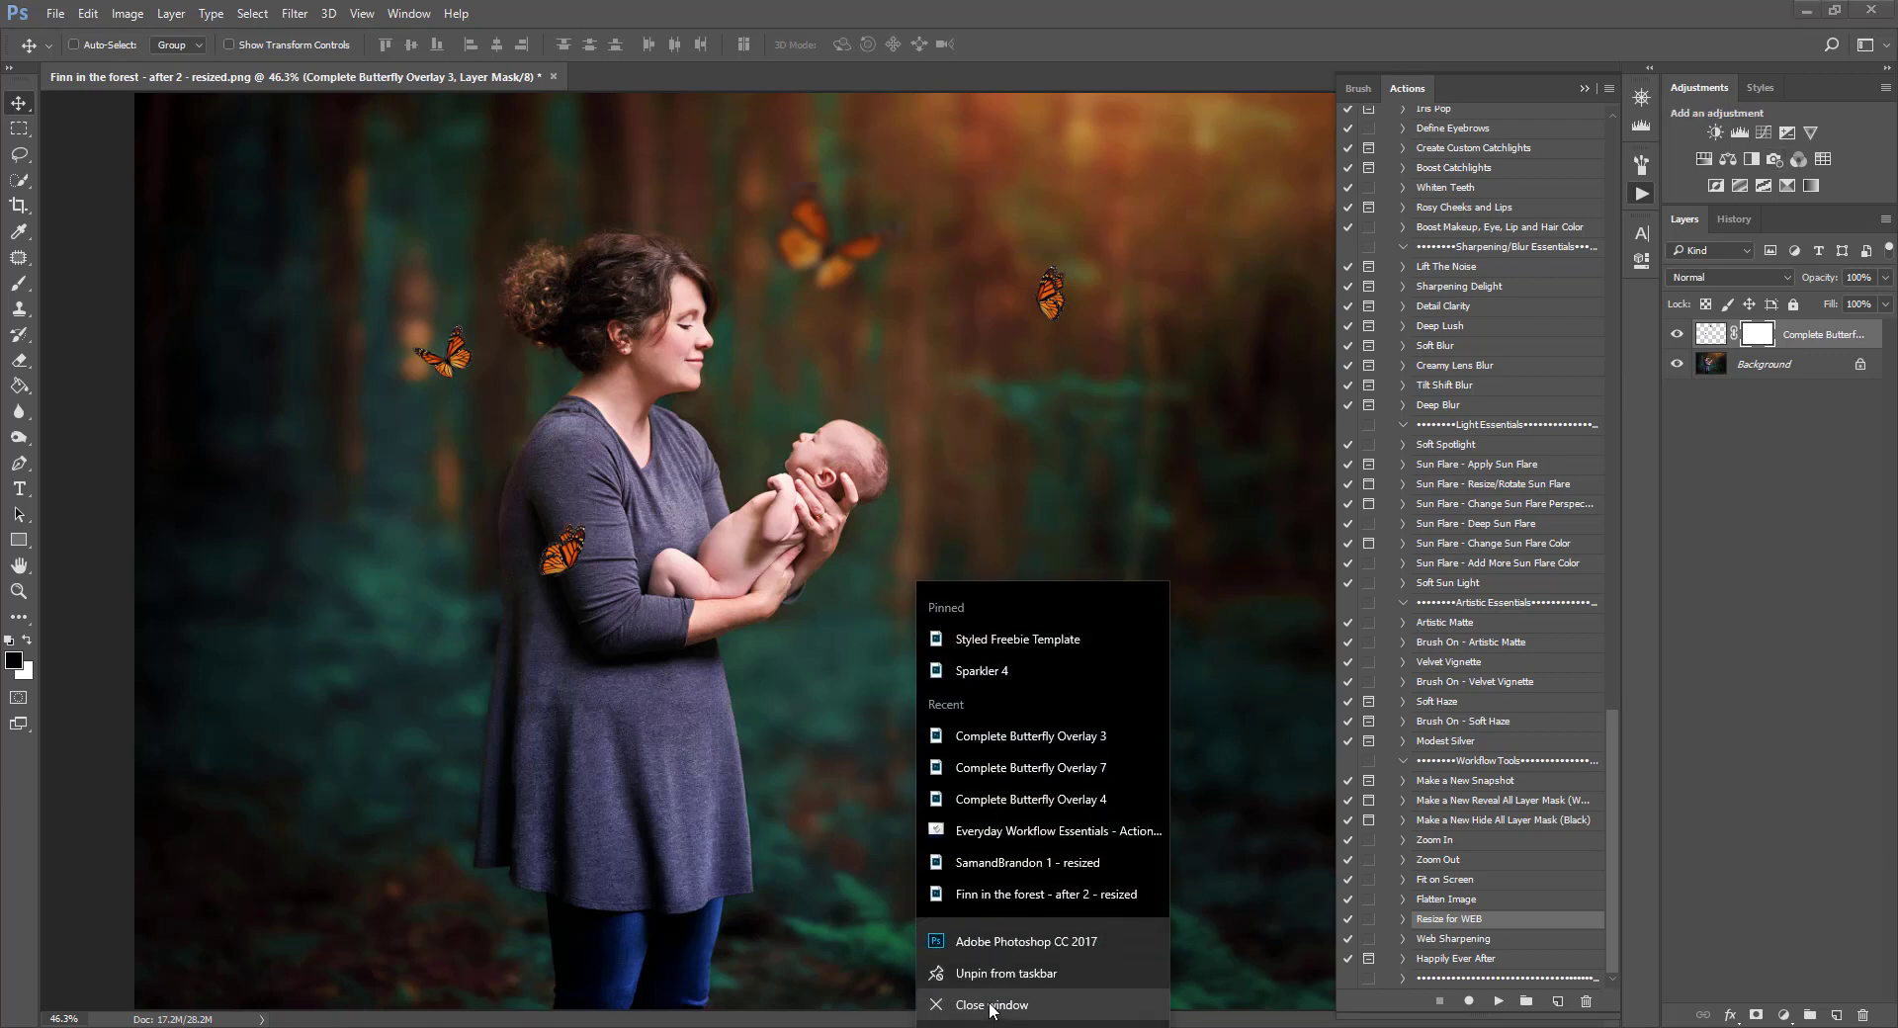
{"action": "left_click", "coordinate": [990, 1006]}
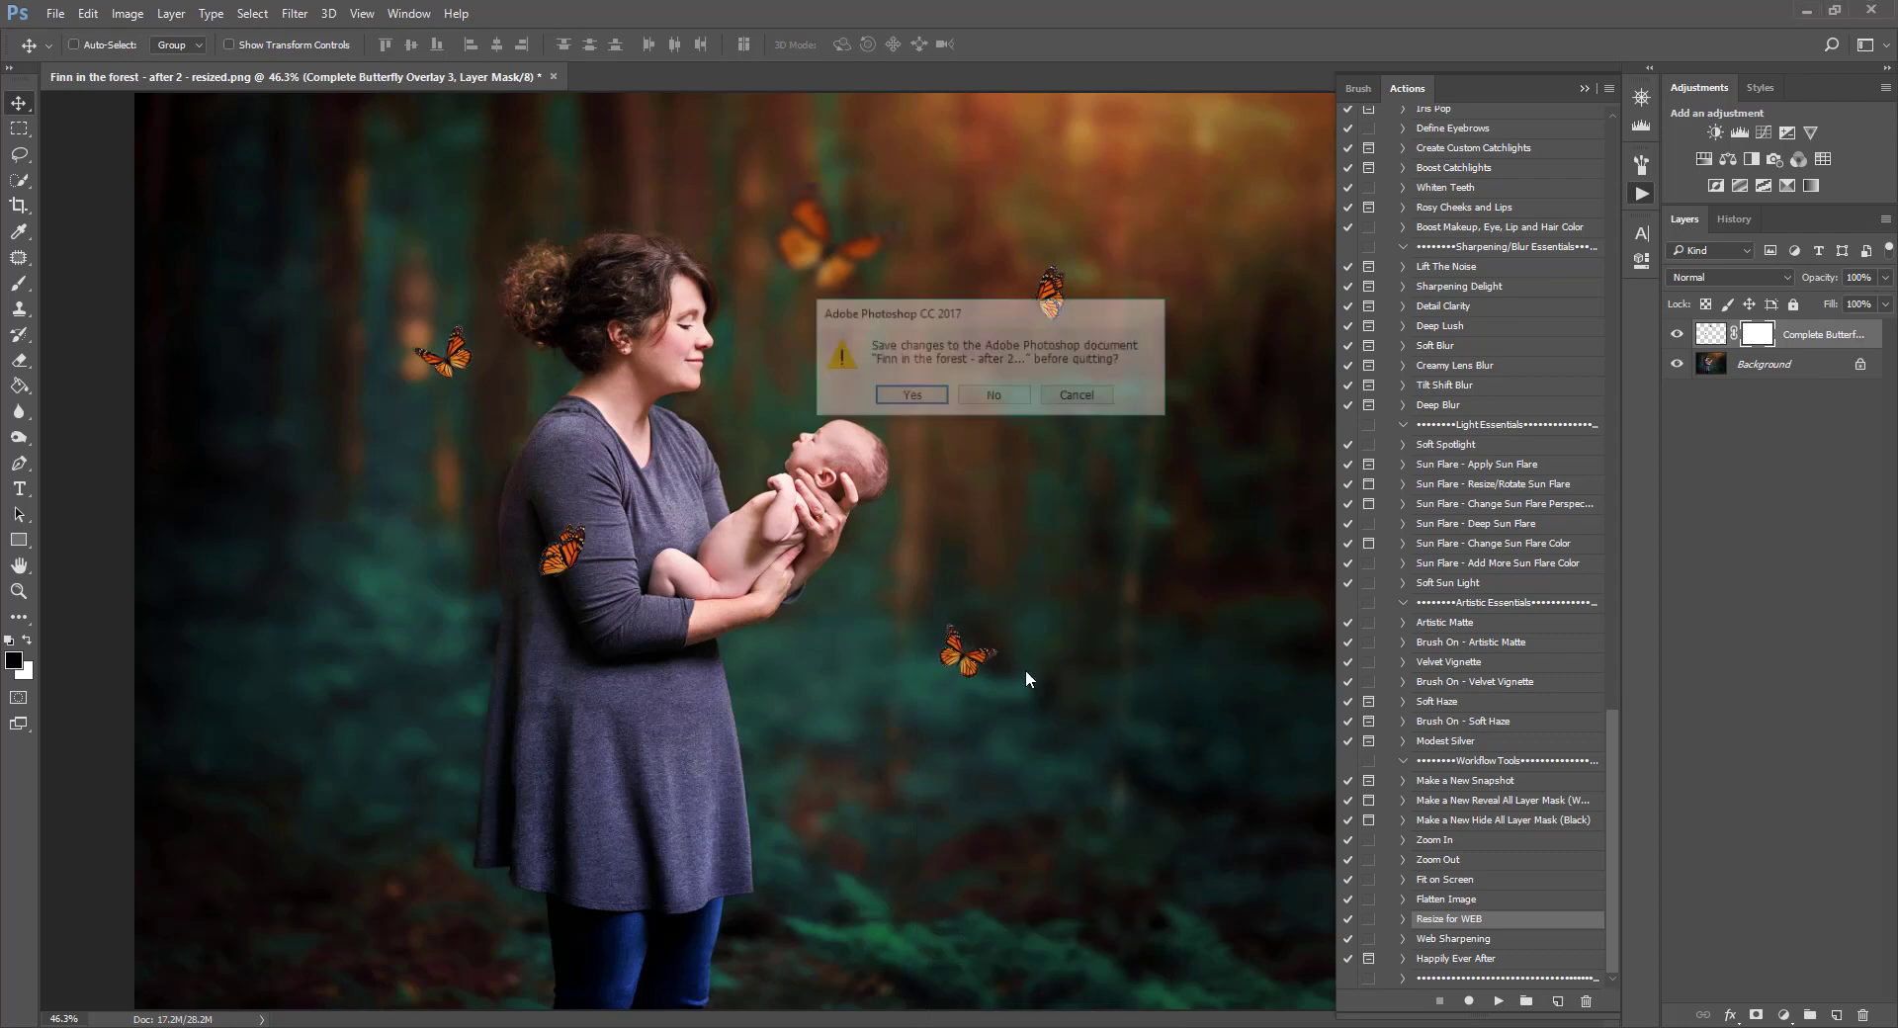
{"action": "left_click", "coordinate": [1001, 397]}
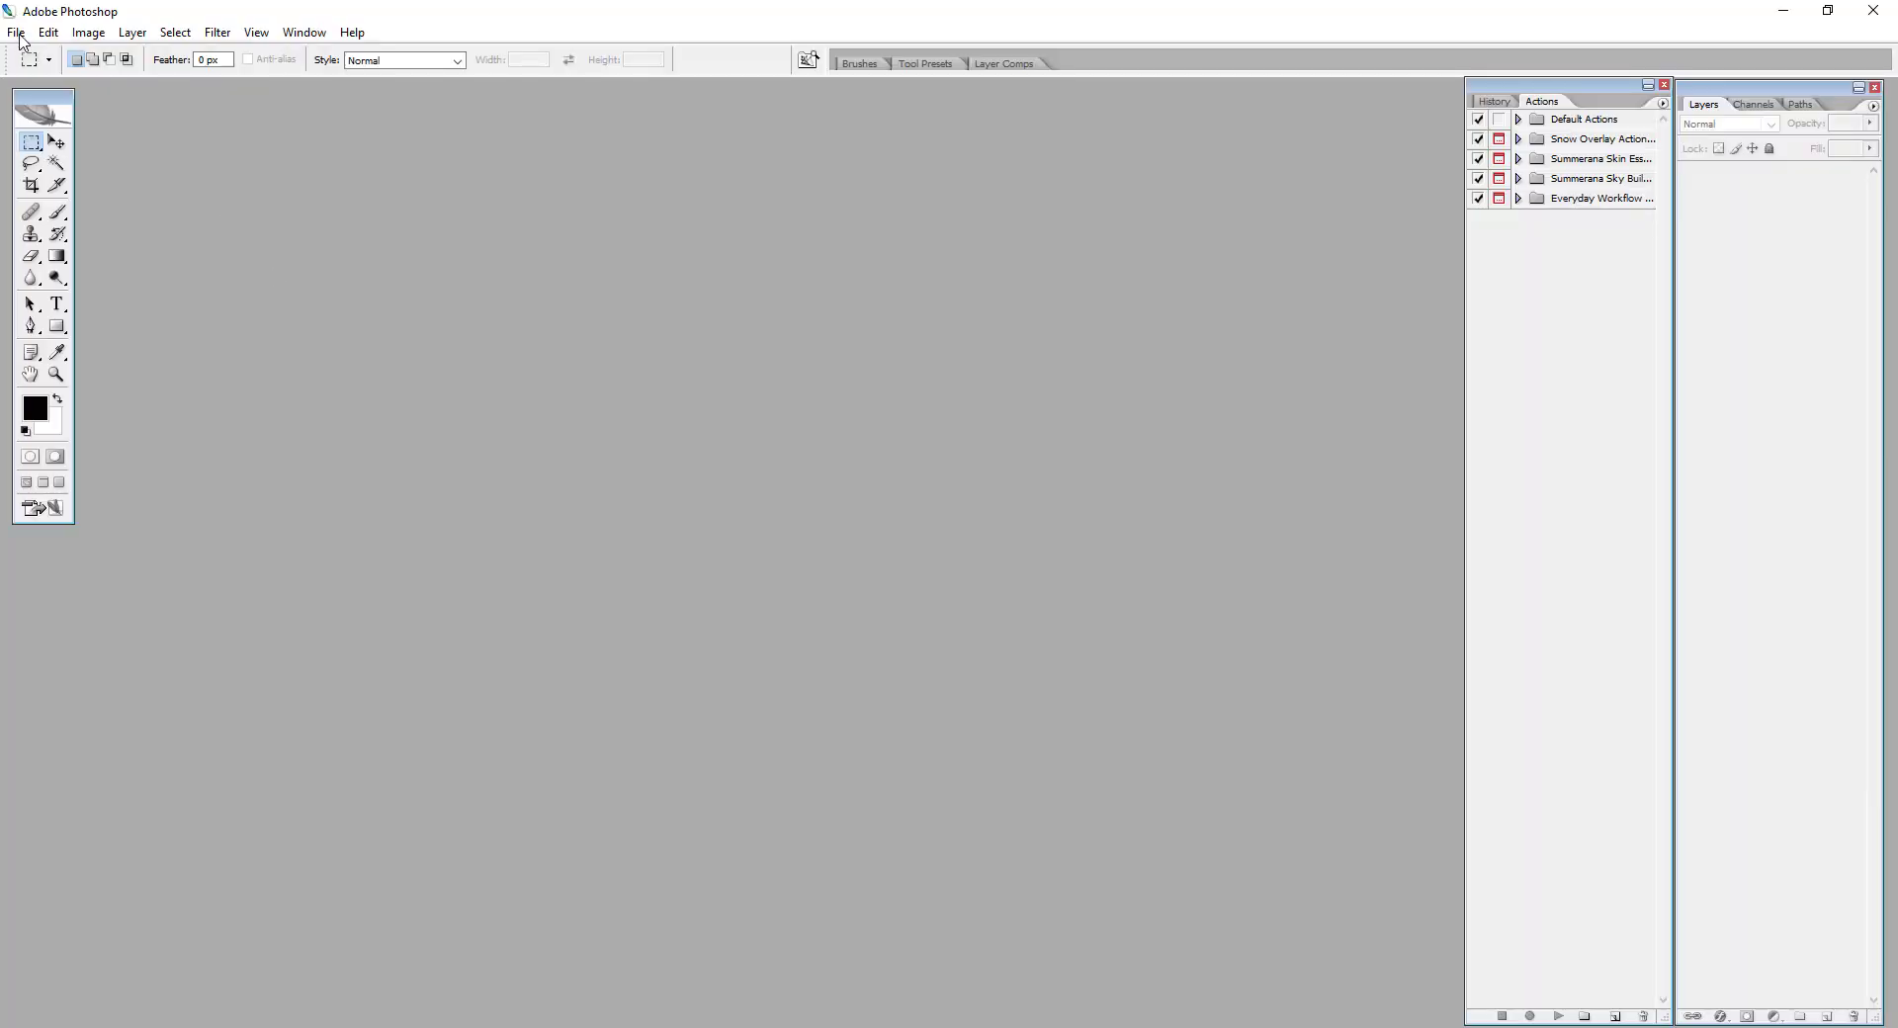
- In the older Photoshop version, open the October 2016 - Downtown portrait of the girl against the green pillar, maximized at 25% zoom
{"action": "left_click", "coordinate": [15, 33]}
{"action": "left_click", "coordinate": [35, 70]}
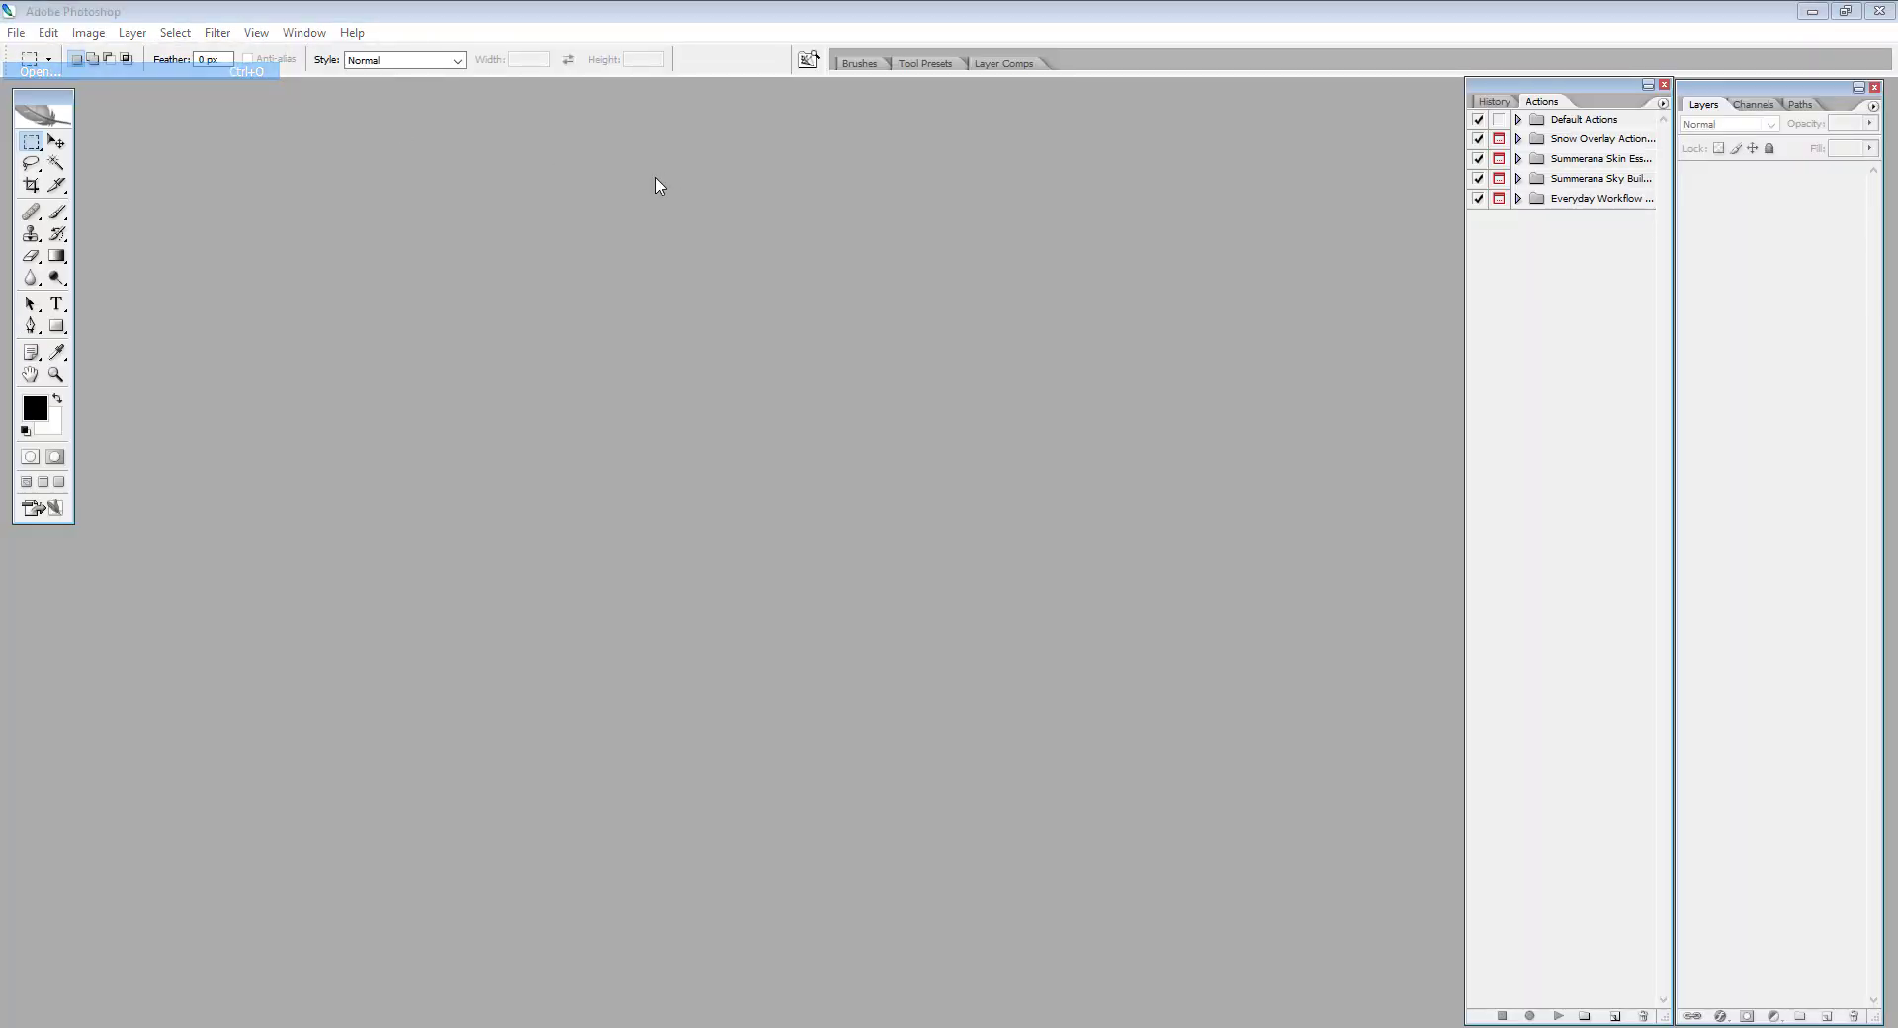
{"action": "scroll", "coordinate": [1087, 404], "scroll_direction": "down", "scroll_amount": 1}
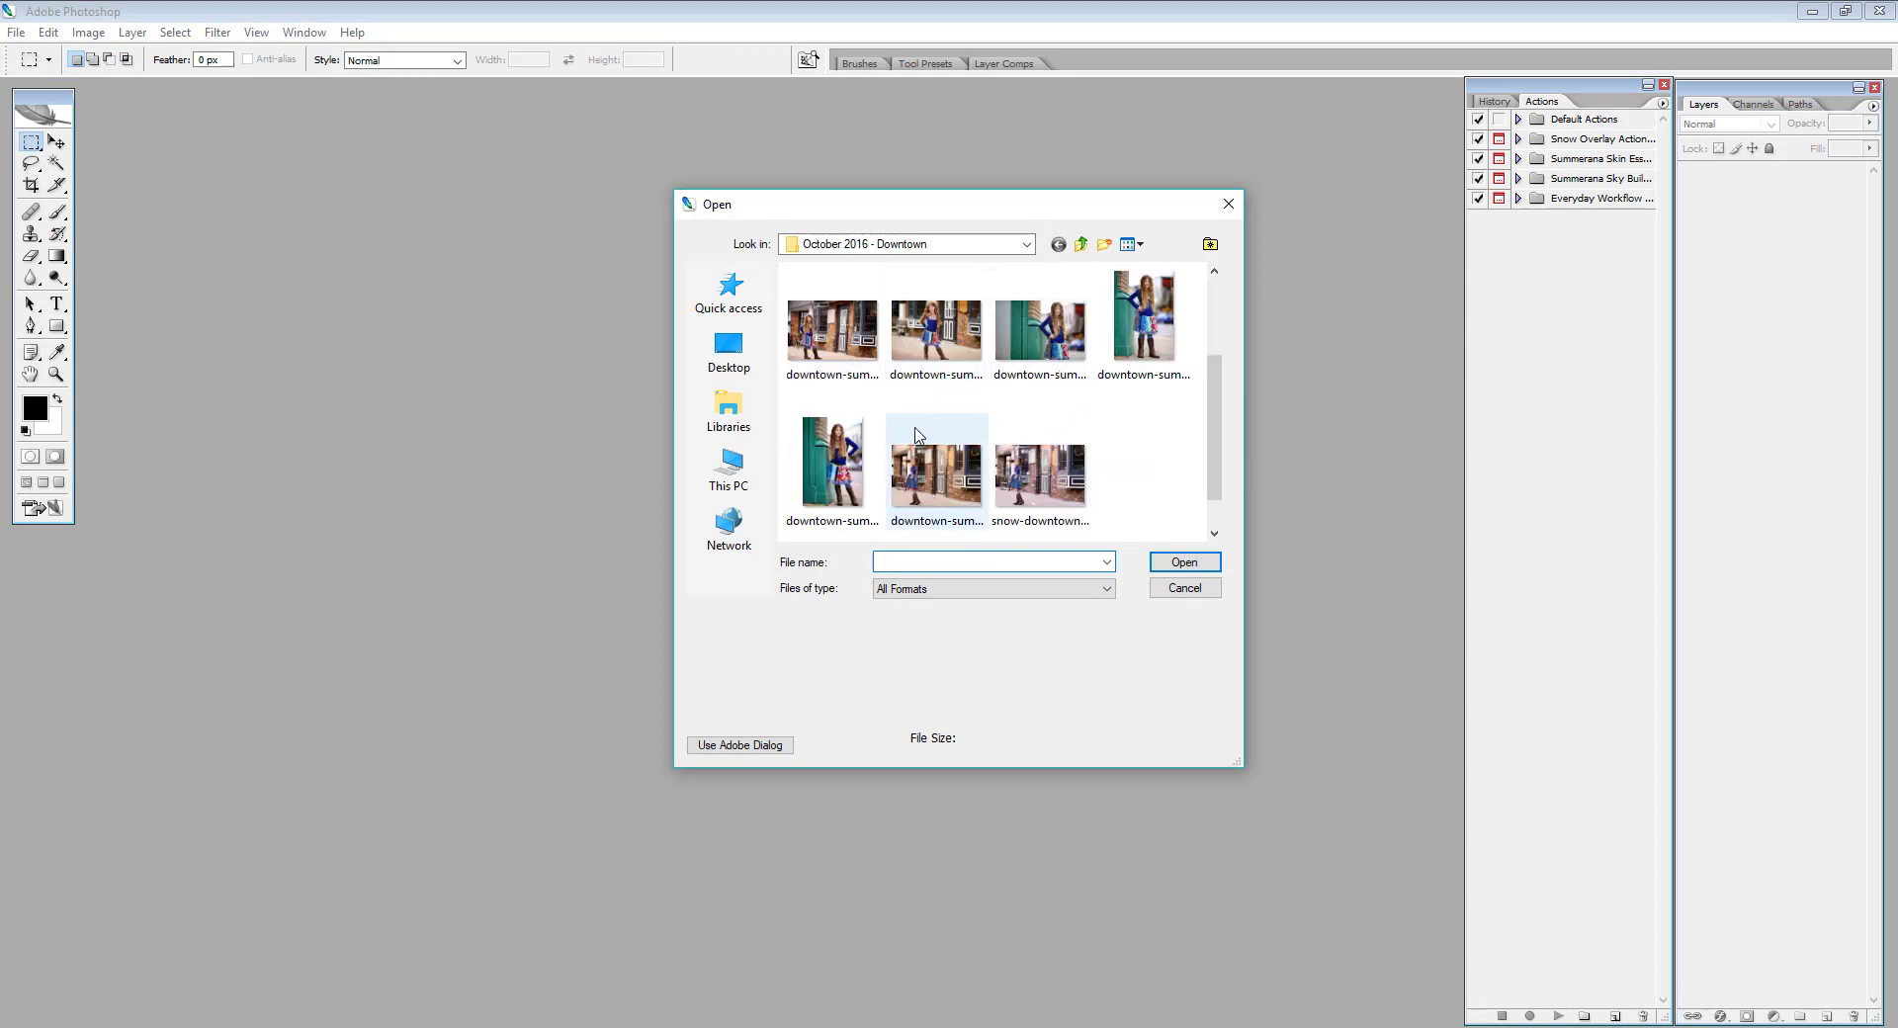
{"action": "left_click", "coordinate": [832, 465]}
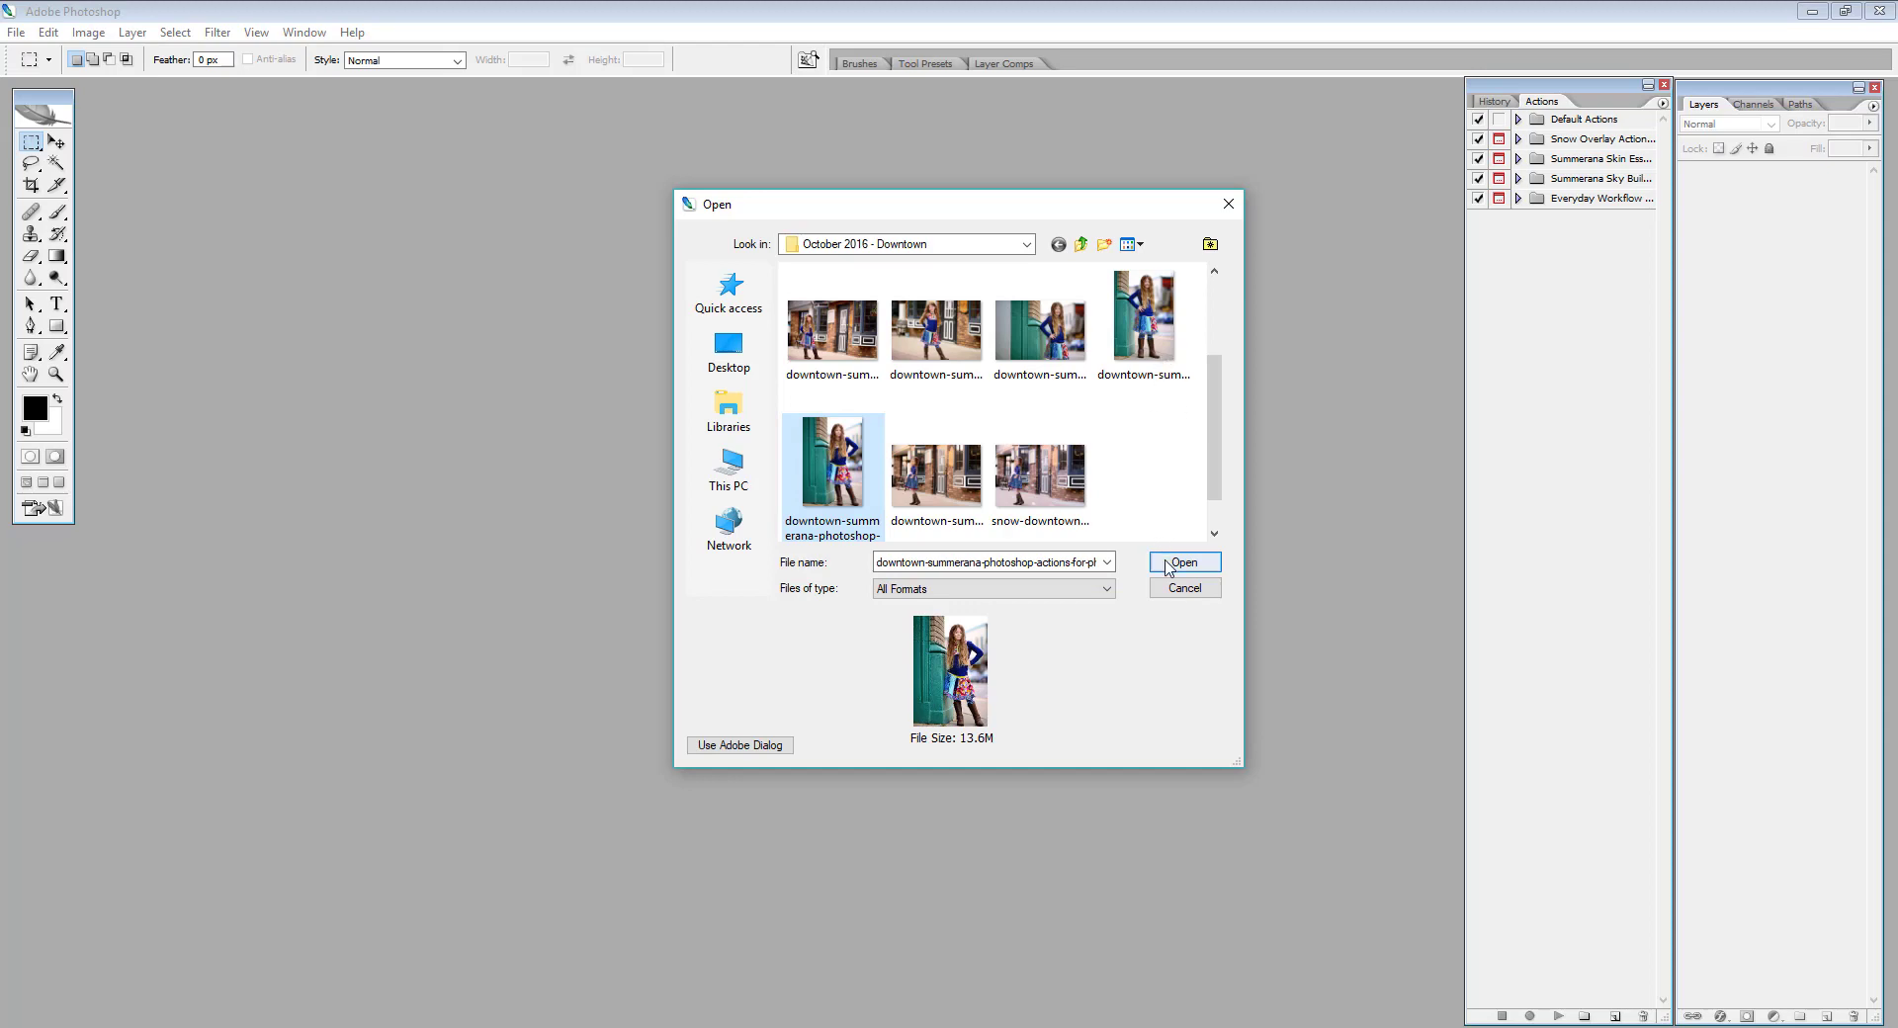
{"action": "left_click", "coordinate": [1169, 565]}
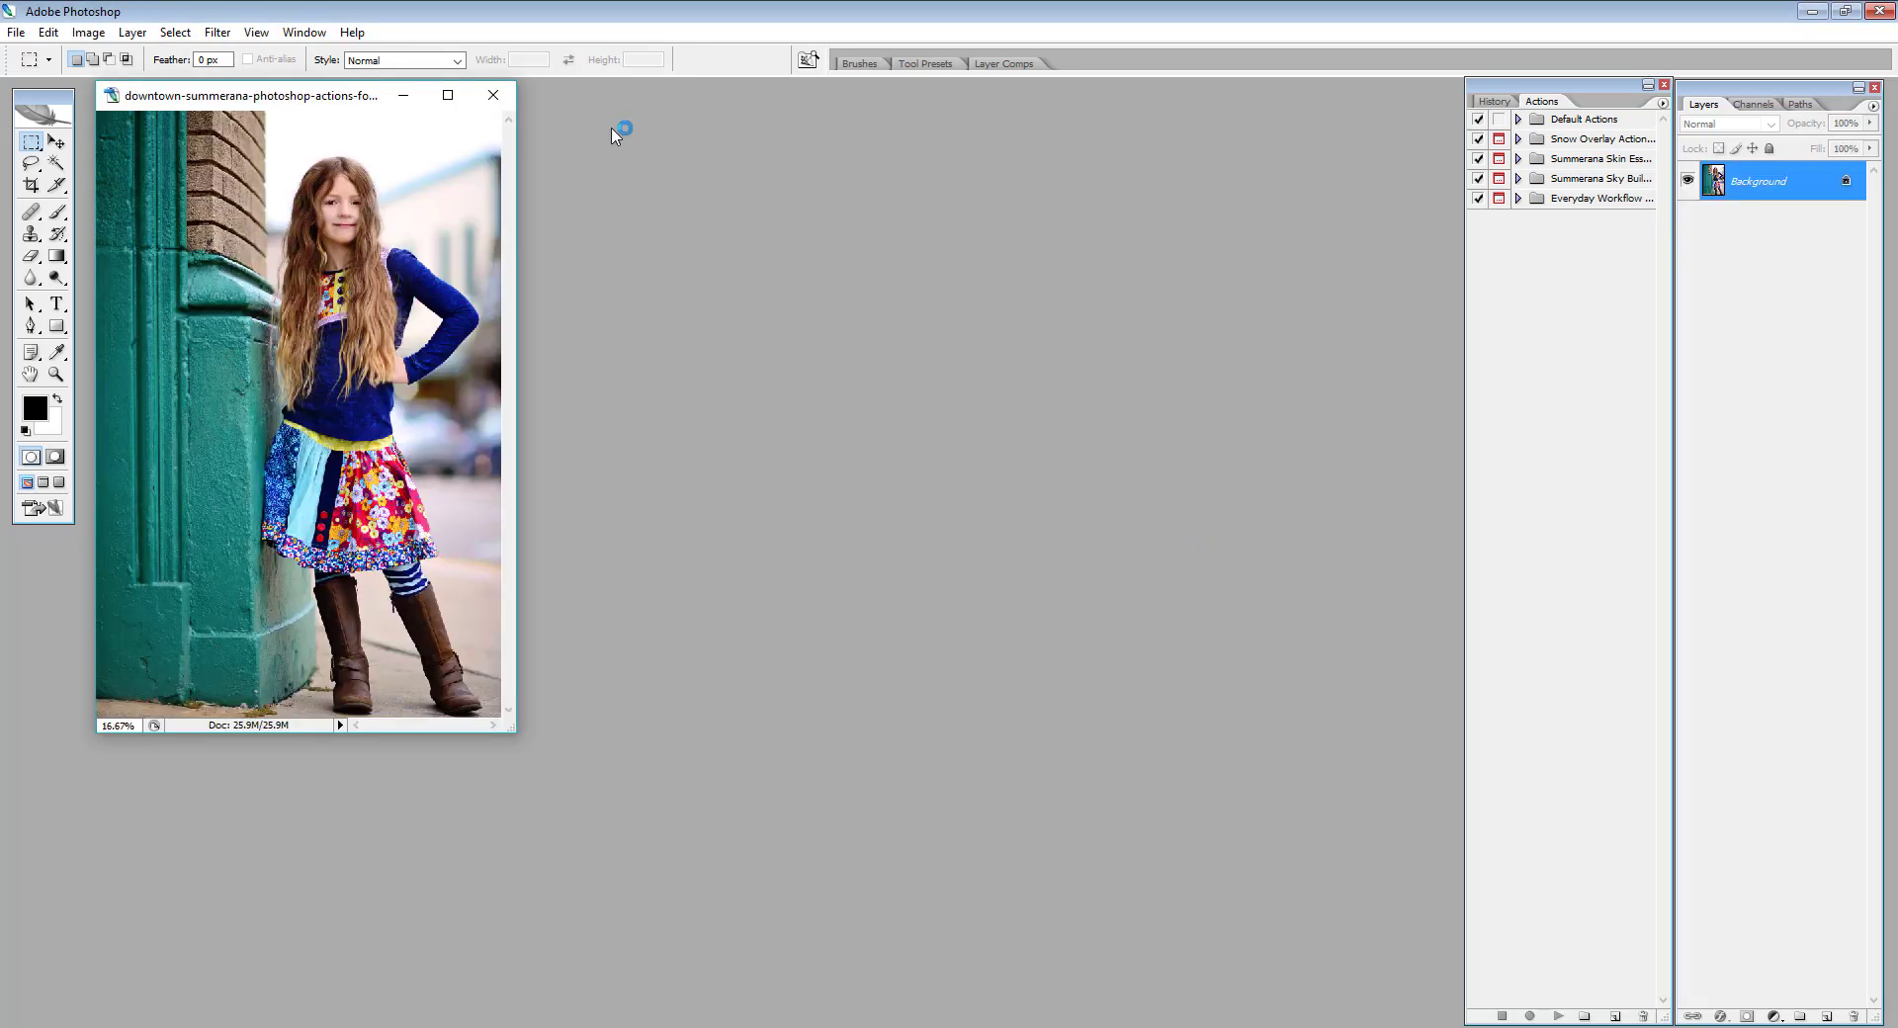
{"action": "left_click", "coordinate": [448, 95]}
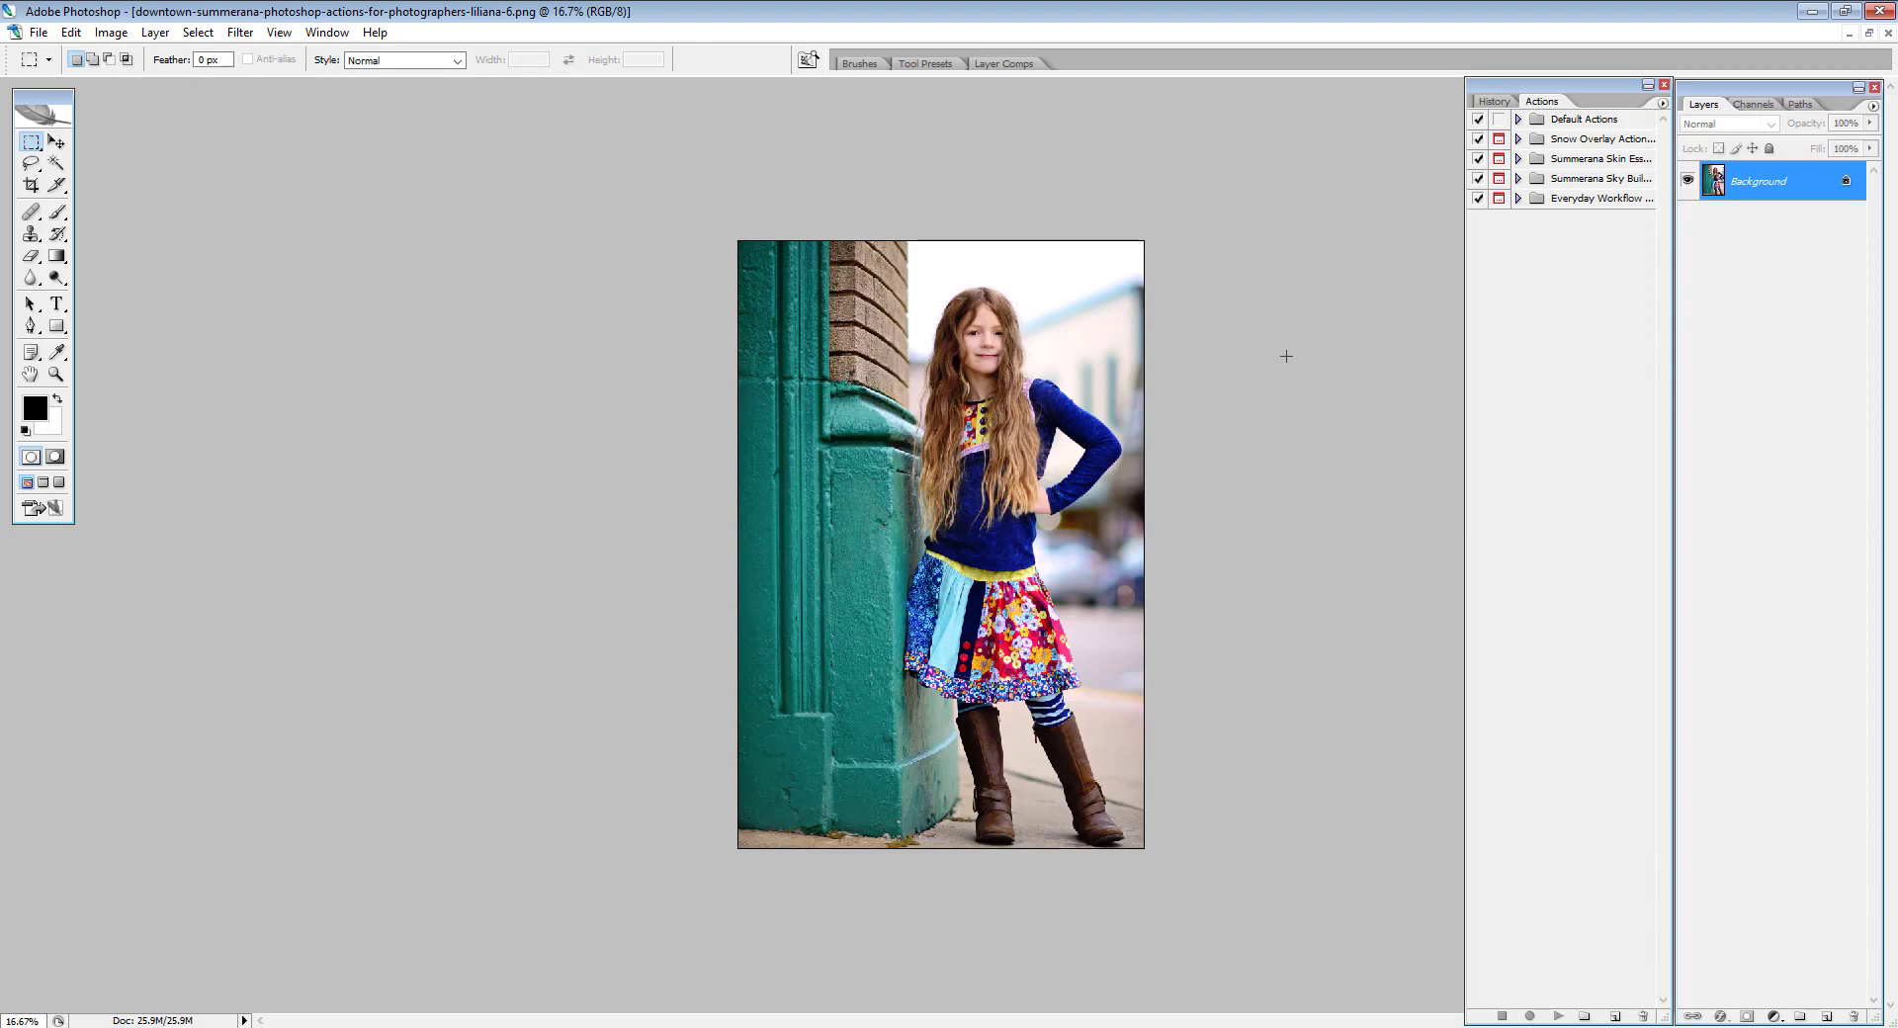
{"action": "key", "text": "ctrl+plus"}
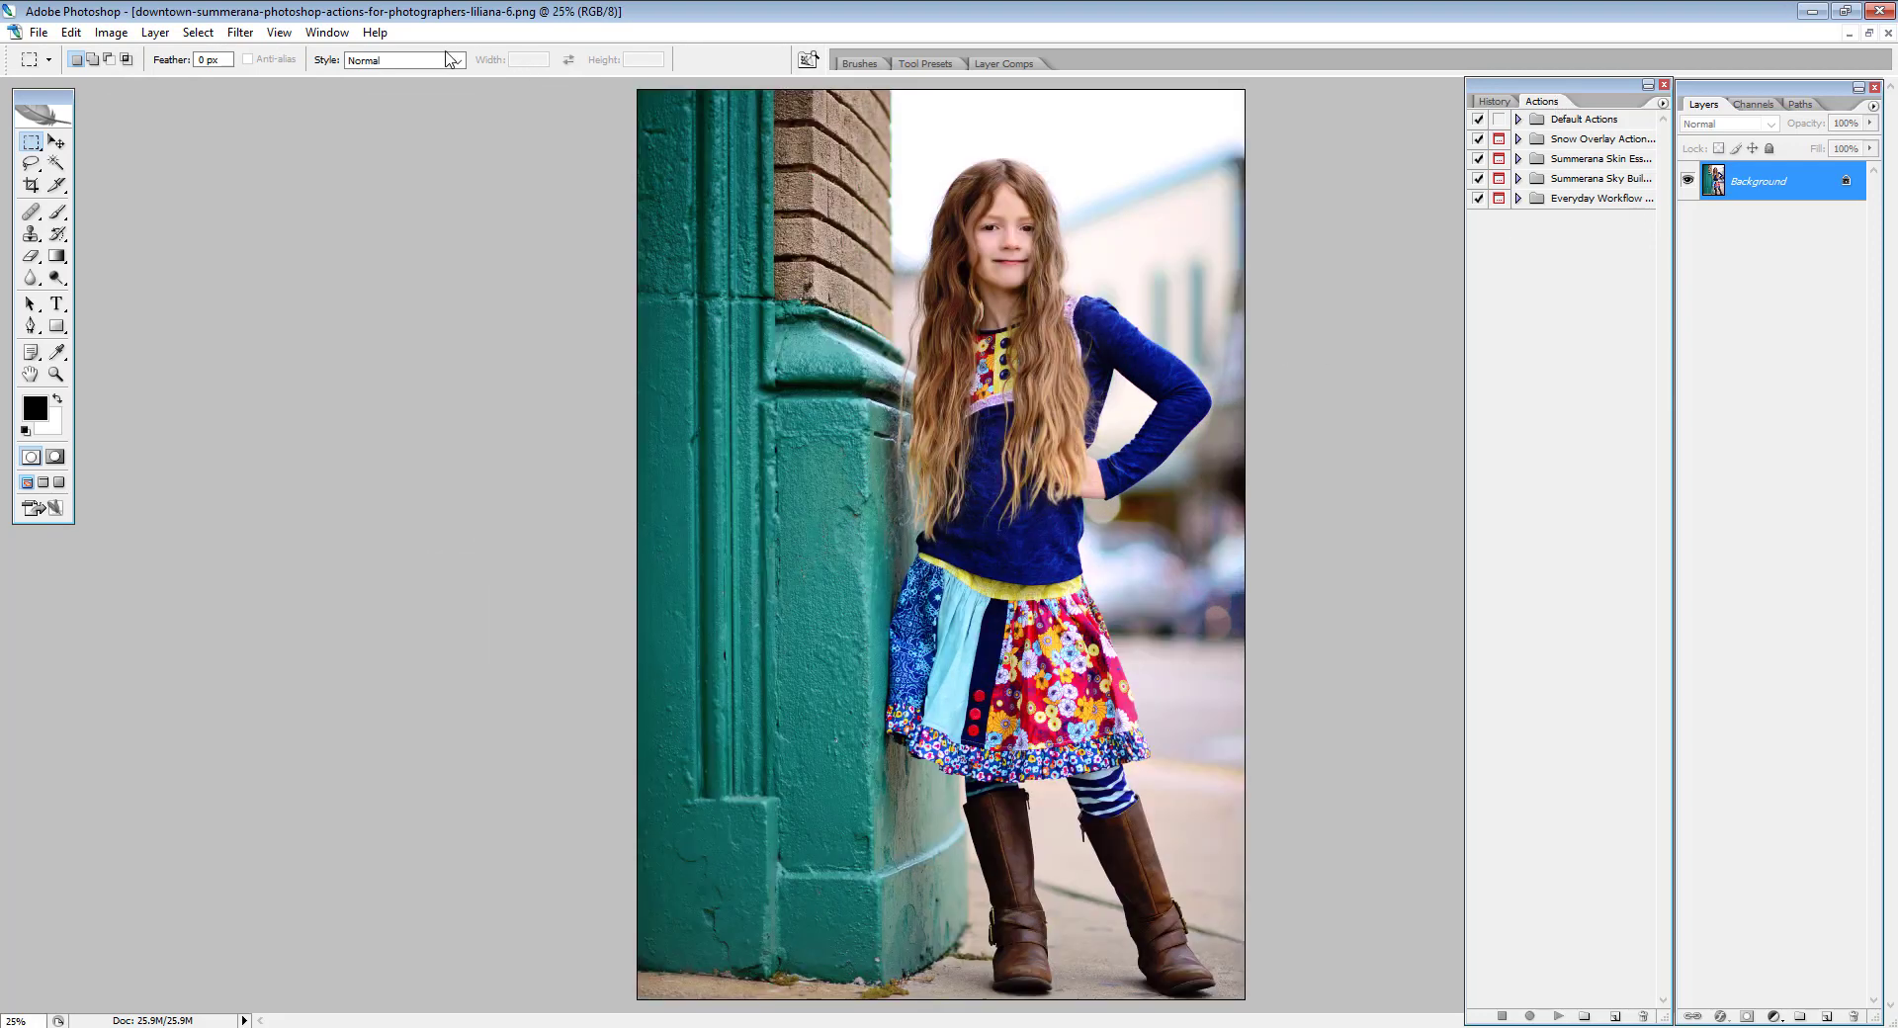
- Review the list of available palettes and the Load Actions command without choosing either
{"action": "left_click", "coordinate": [326, 33]}
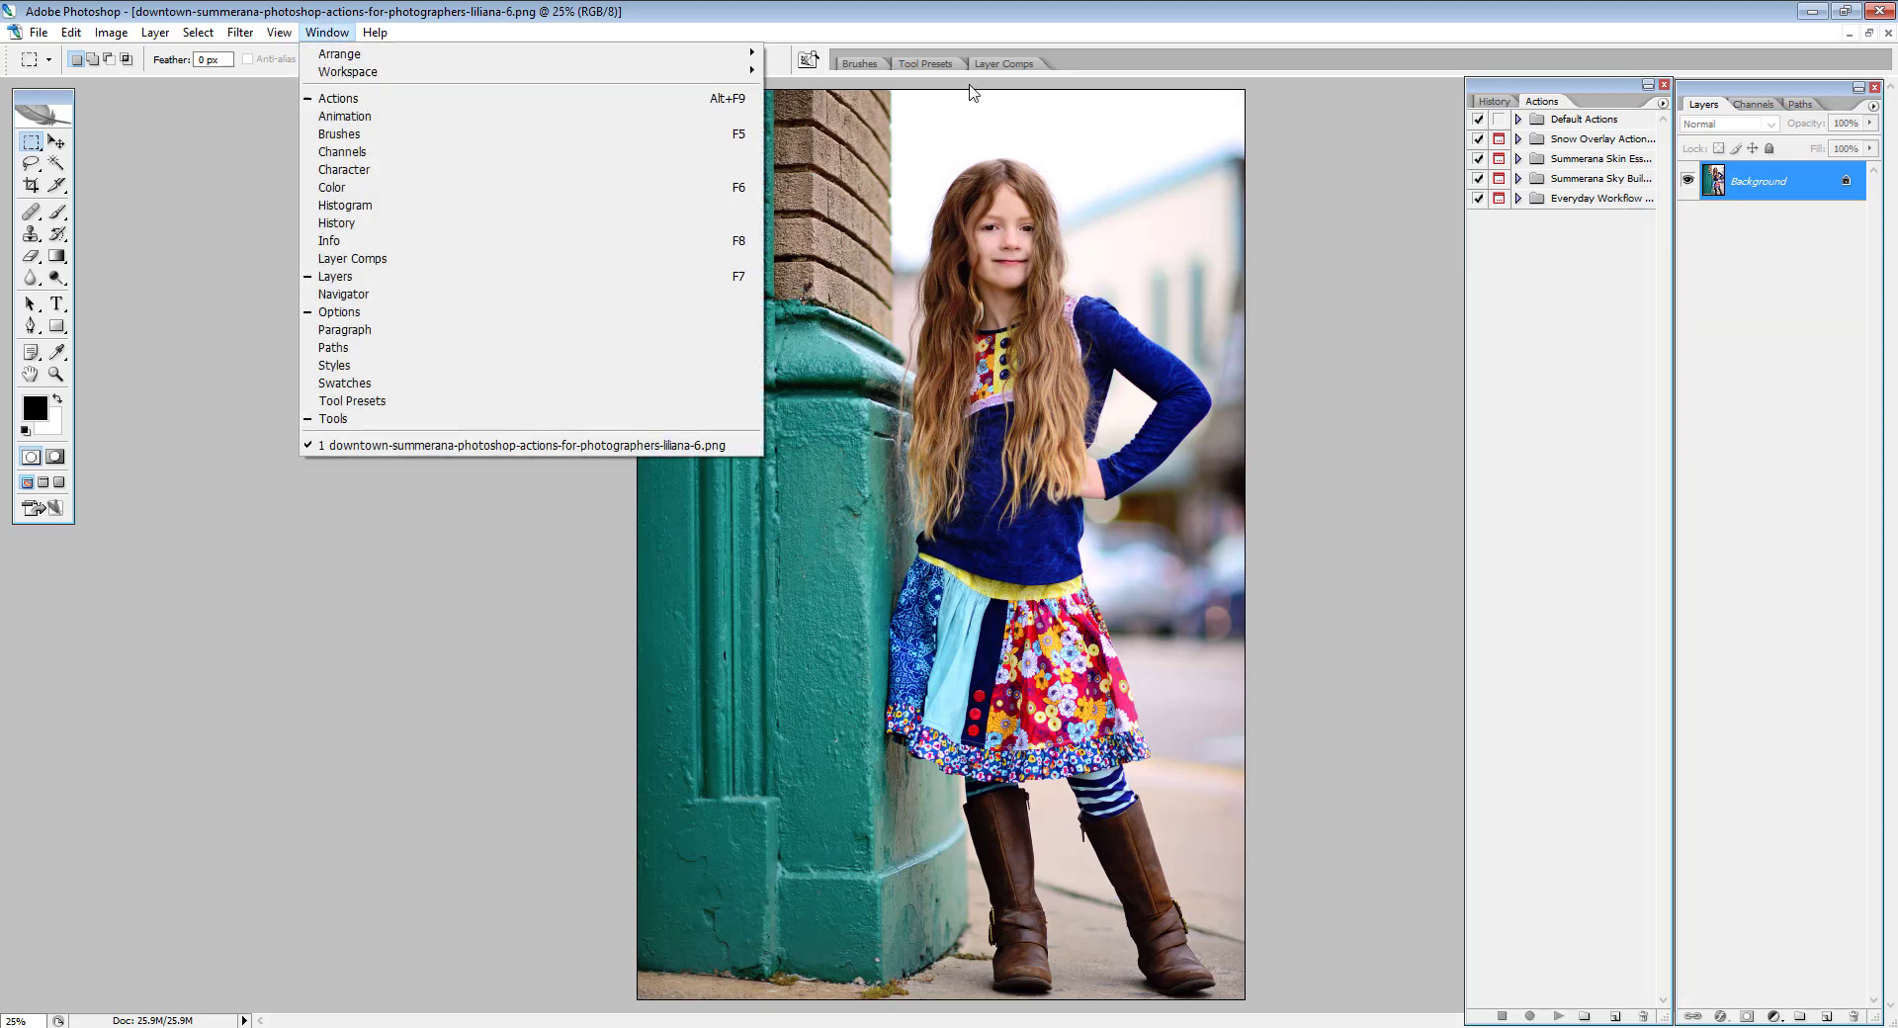
{"action": "left_click", "coordinate": [1555, 230]}
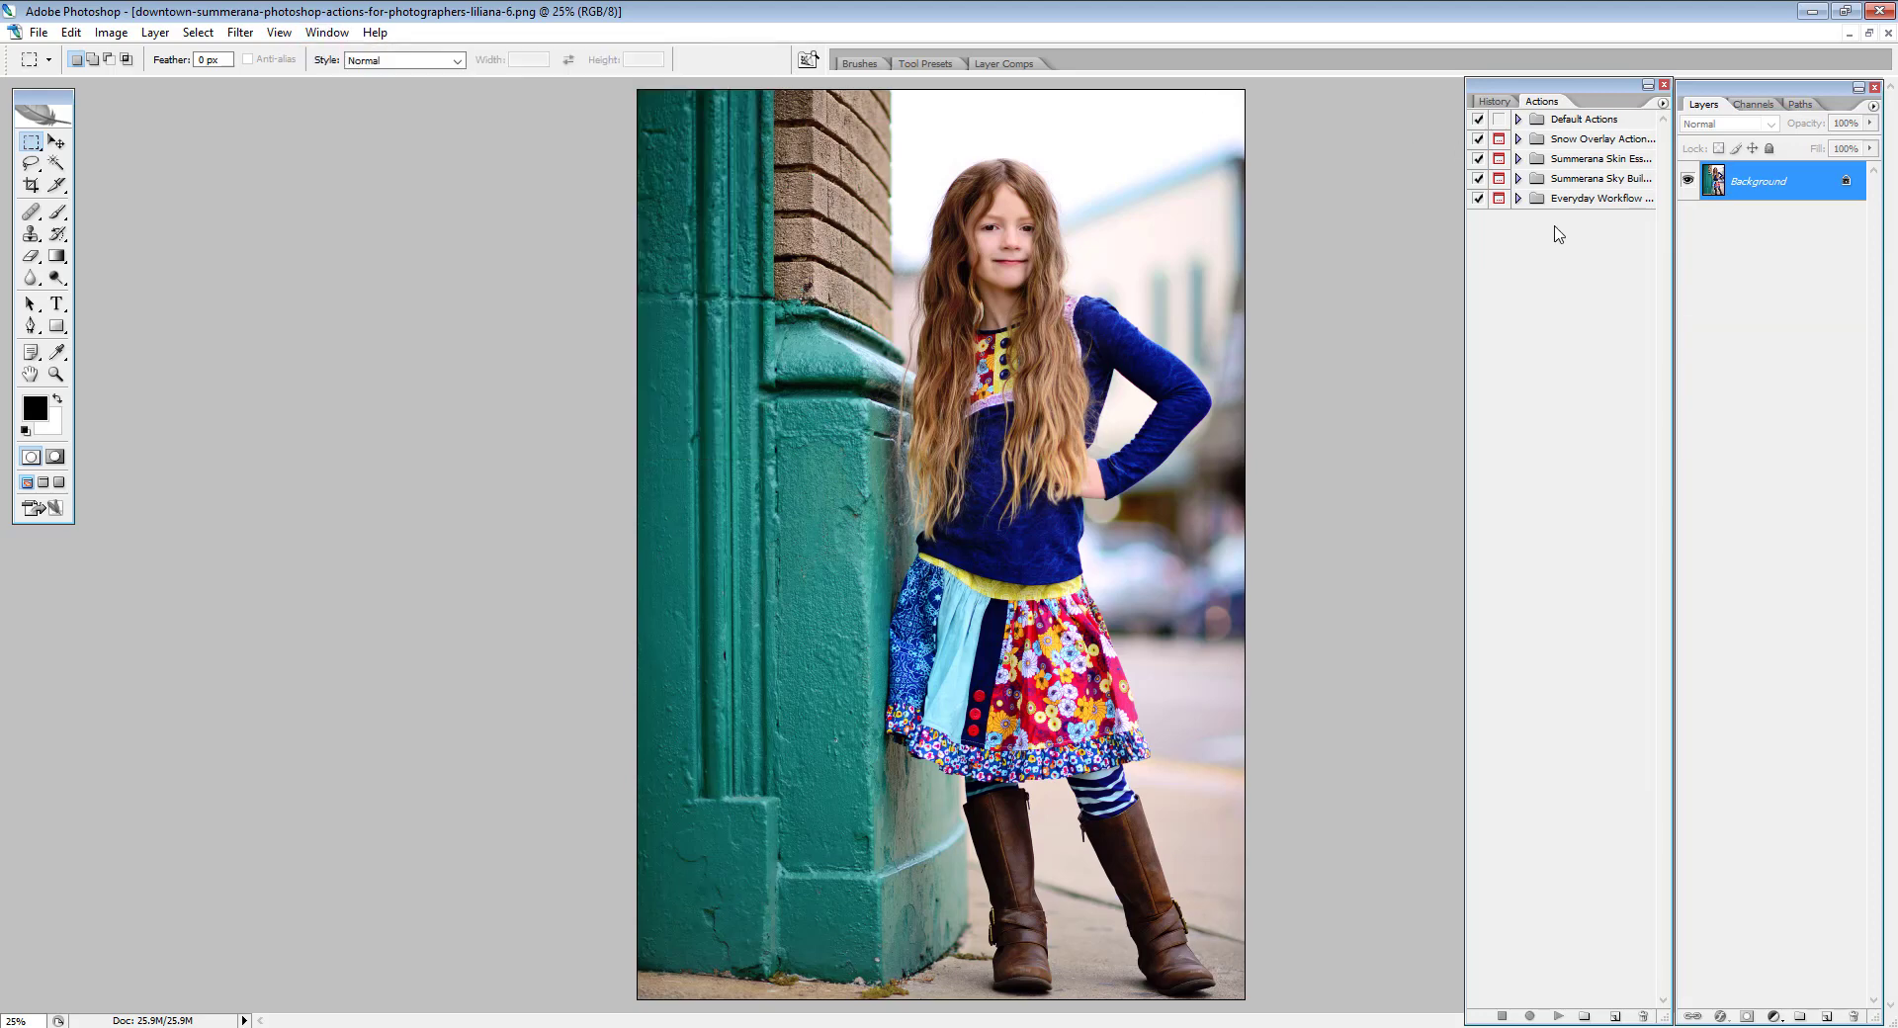
{"action": "left_click", "coordinate": [1663, 103]}
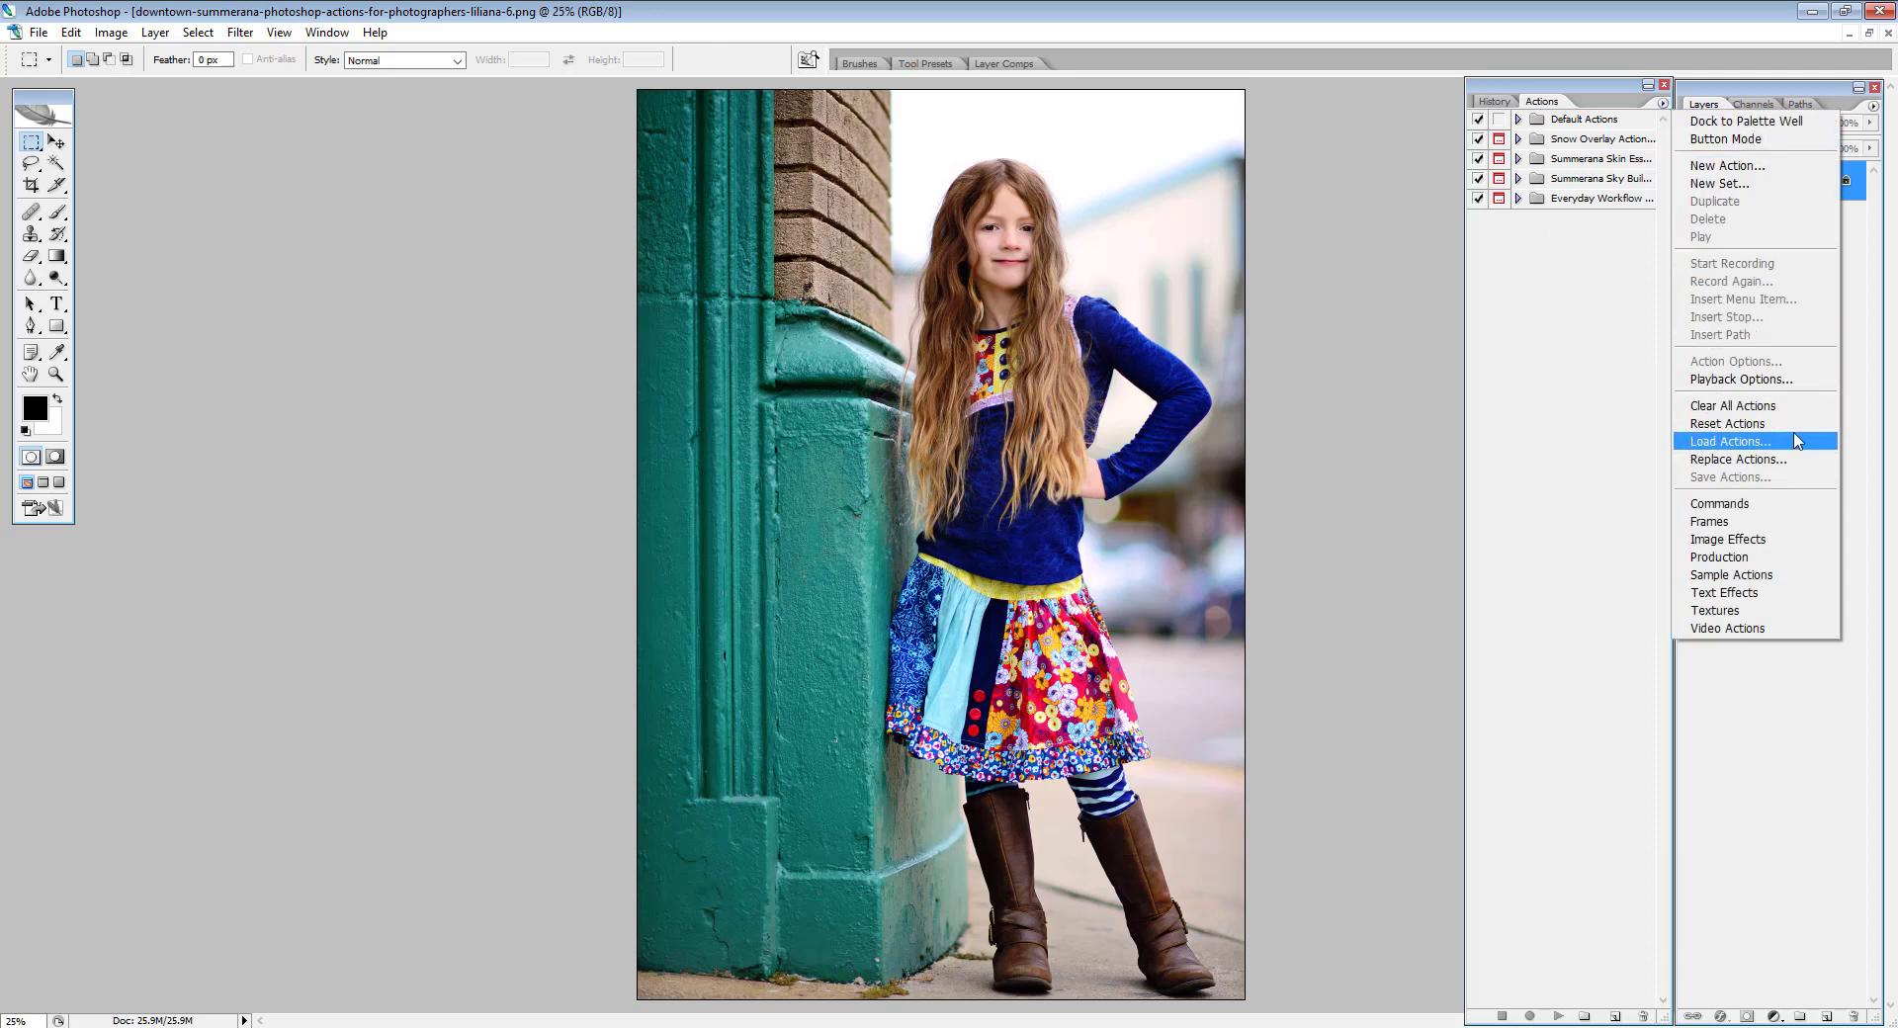
- Run the Natural Light action from the Everyday Workflow action set on the girl's portrait
{"action": "left_click", "coordinate": [1518, 199]}
{"action": "left_click", "coordinate": [1518, 200]}
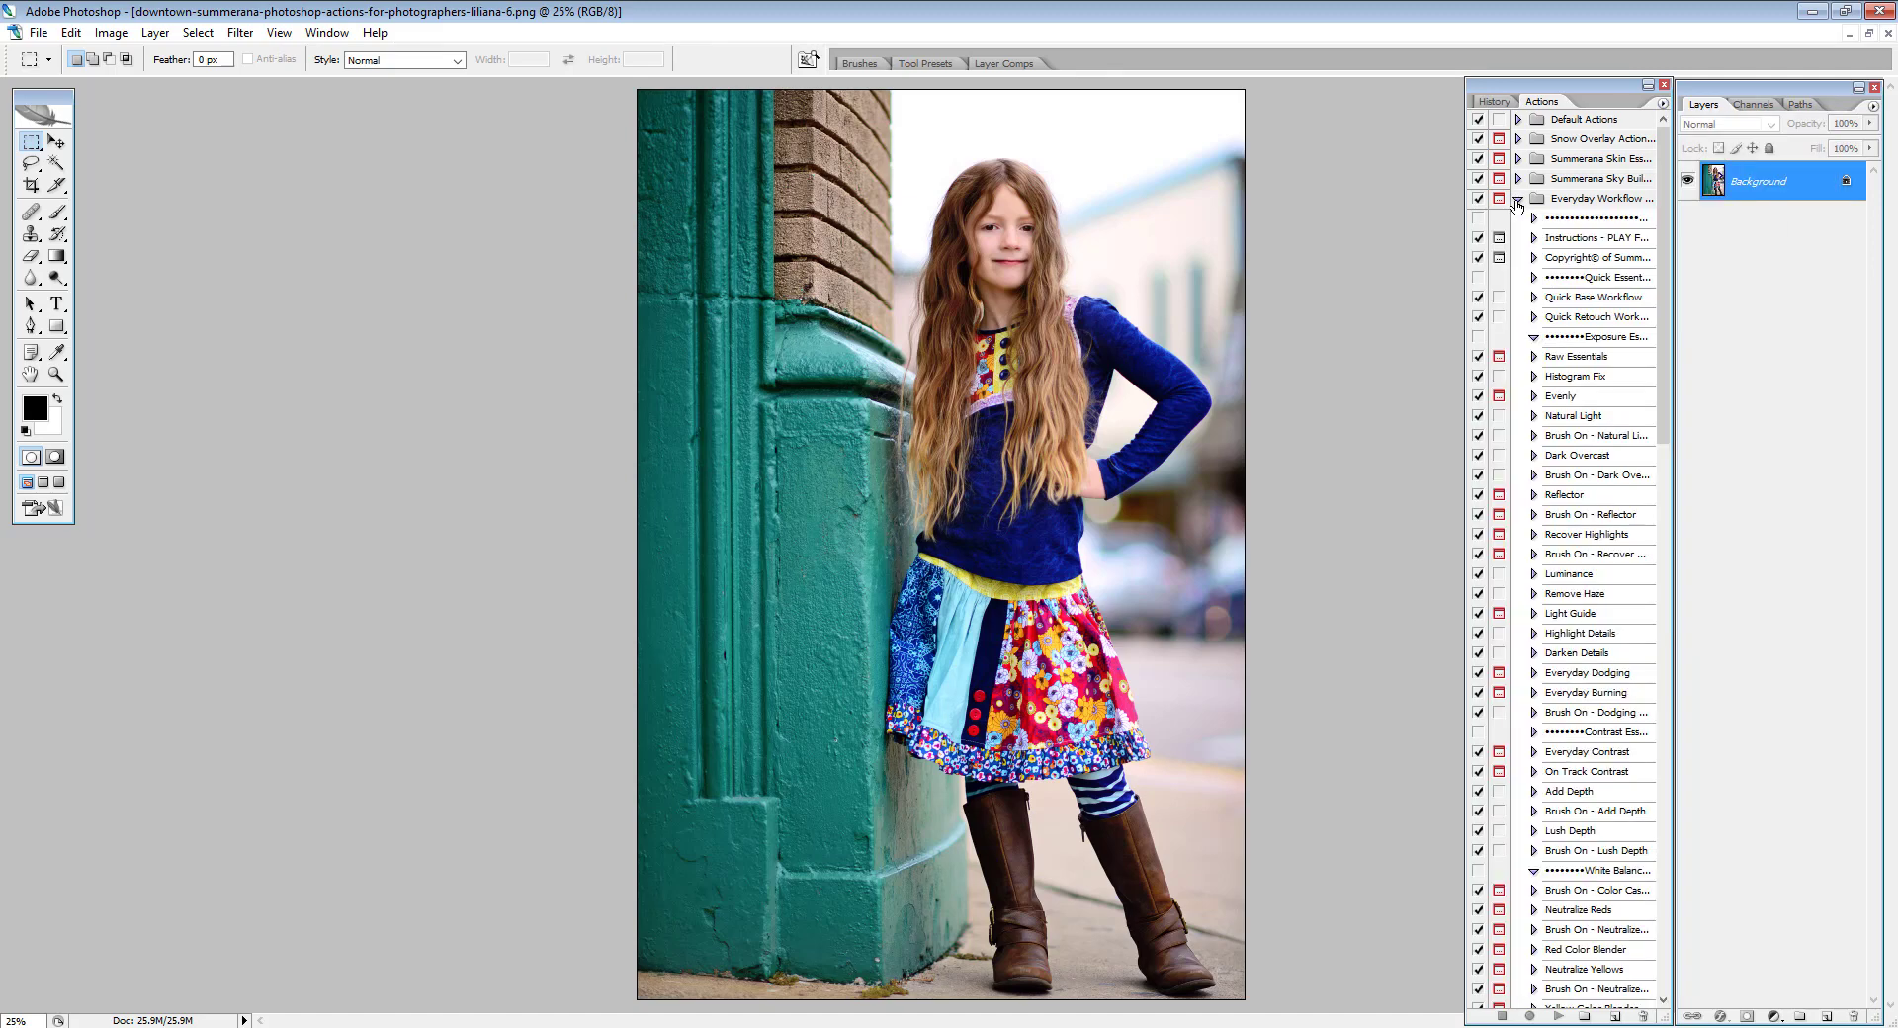
{"action": "left_click", "coordinate": [1572, 377]}
{"action": "left_click", "coordinate": [1583, 417]}
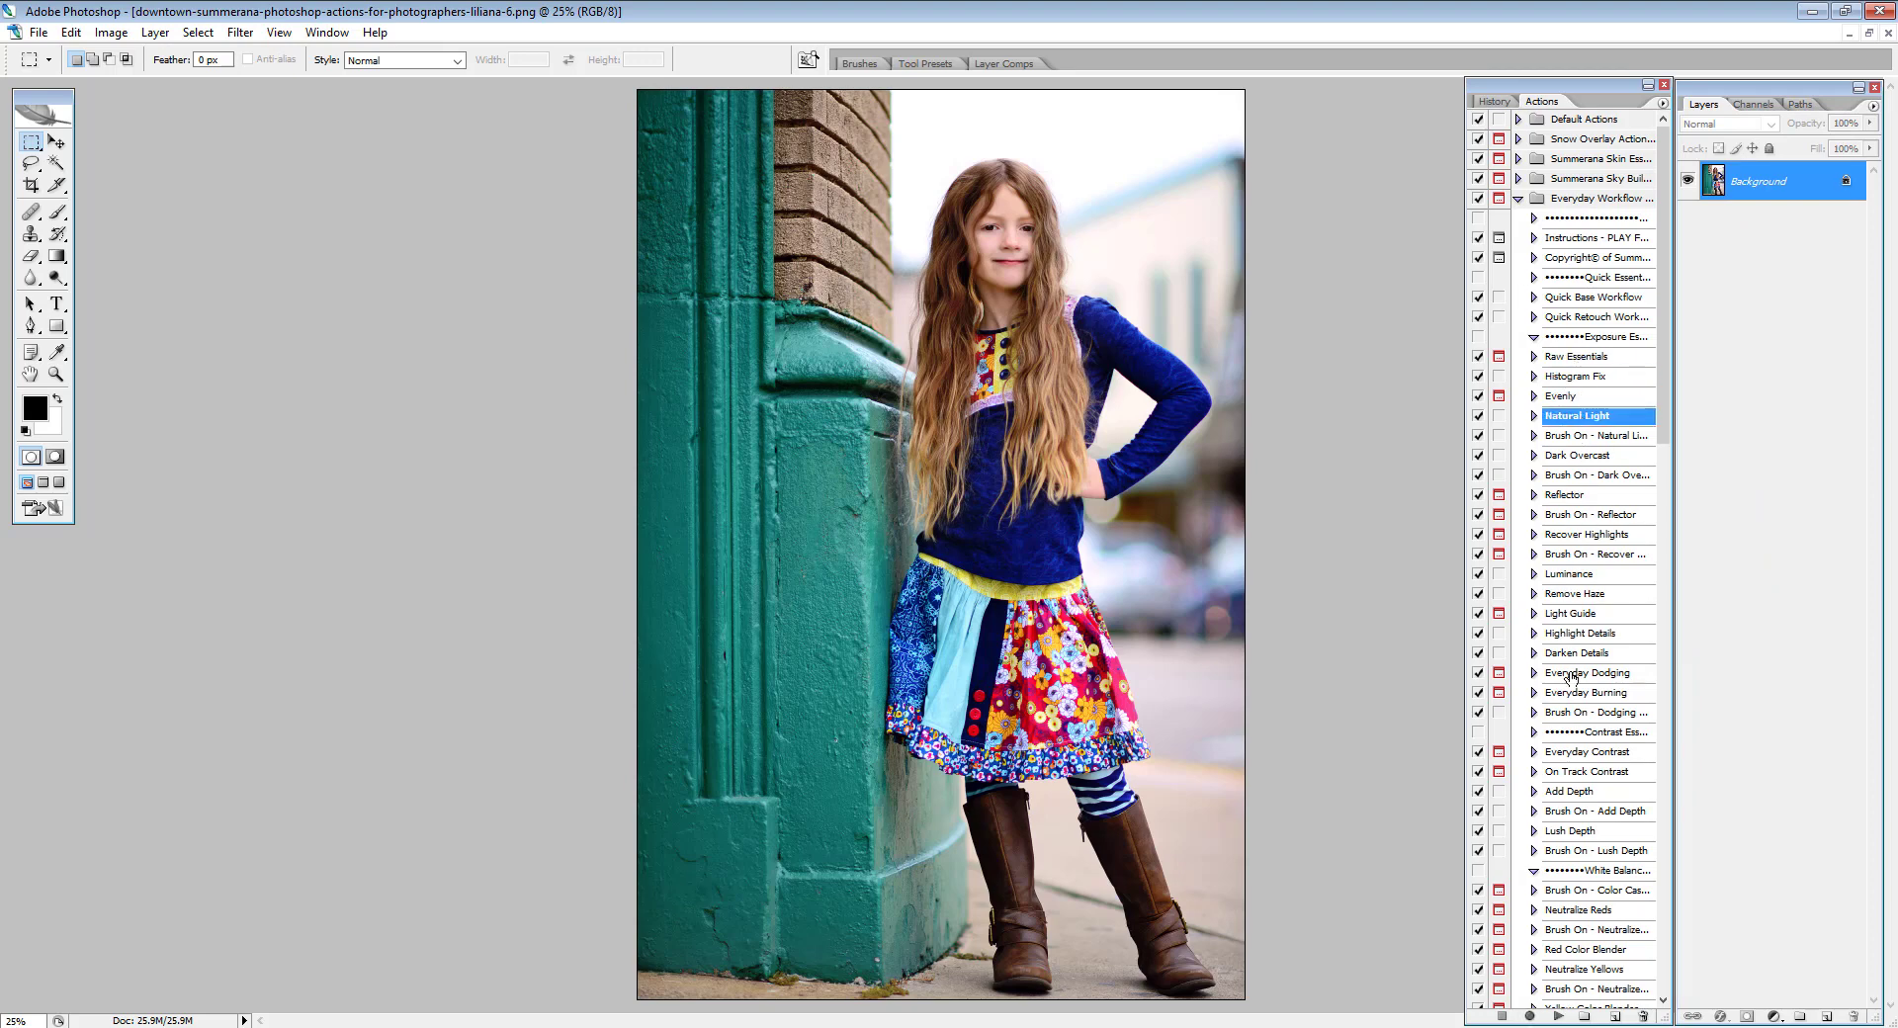
{"action": "left_click", "coordinate": [1558, 1017]}
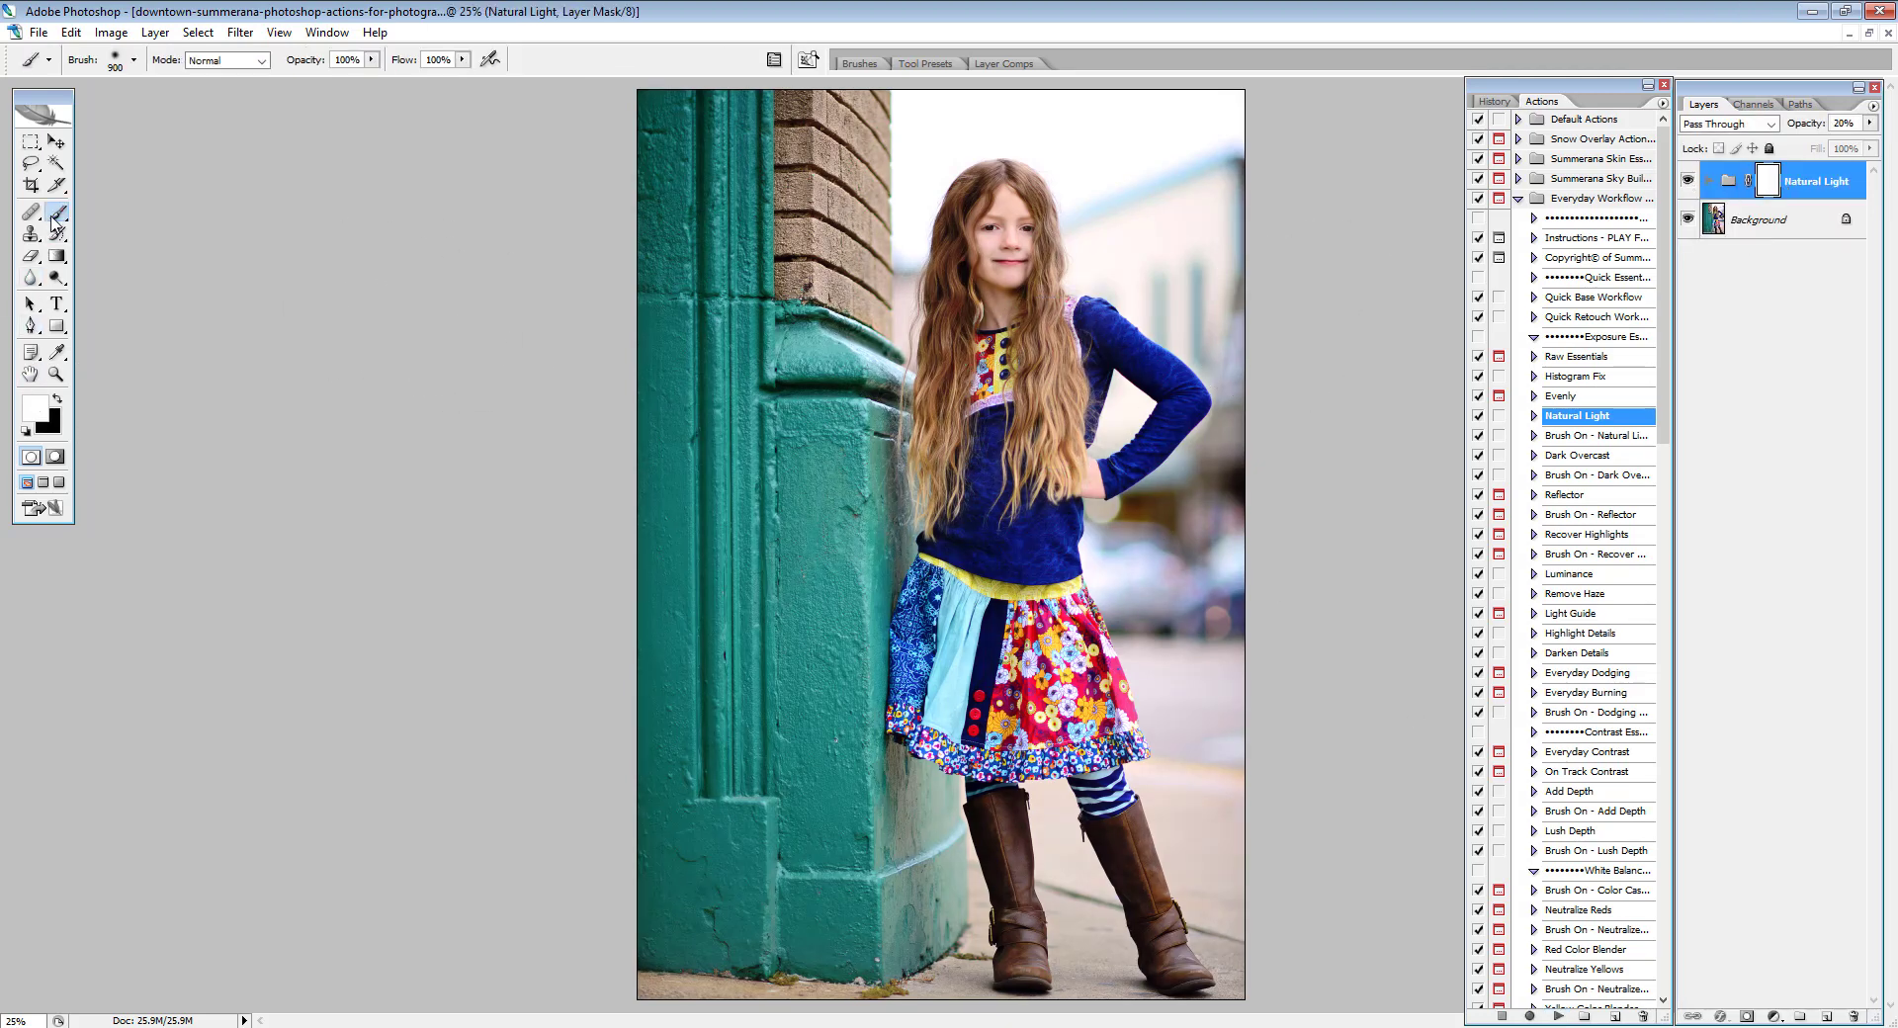
- Paint black over the girl on the Natural Light layer mask with a 600 px brush
{"action": "left_click", "coordinate": [36, 408]}
{"action": "left_click_drag", "start_coordinate": [927, 503], "coordinate": [813, 694]}
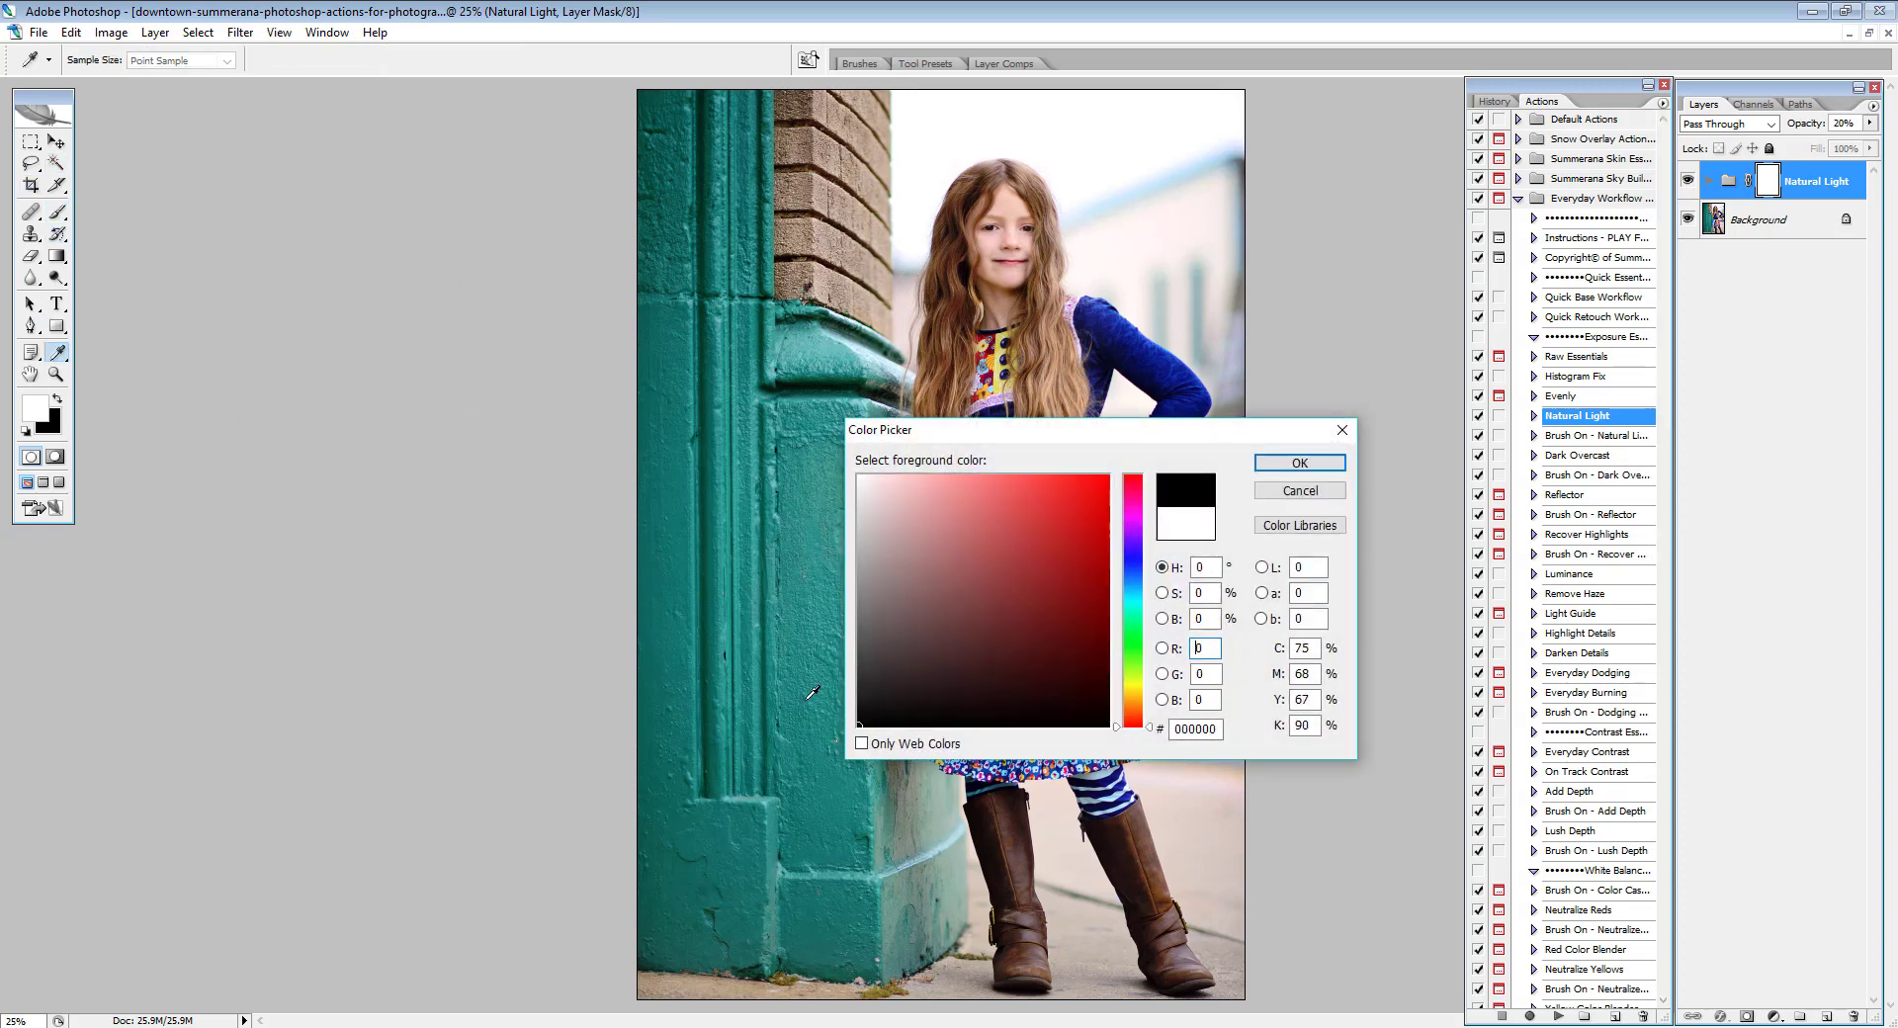
{"action": "left_click", "coordinate": [1300, 462]}
{"action": "key", "text": "bracketleft"}
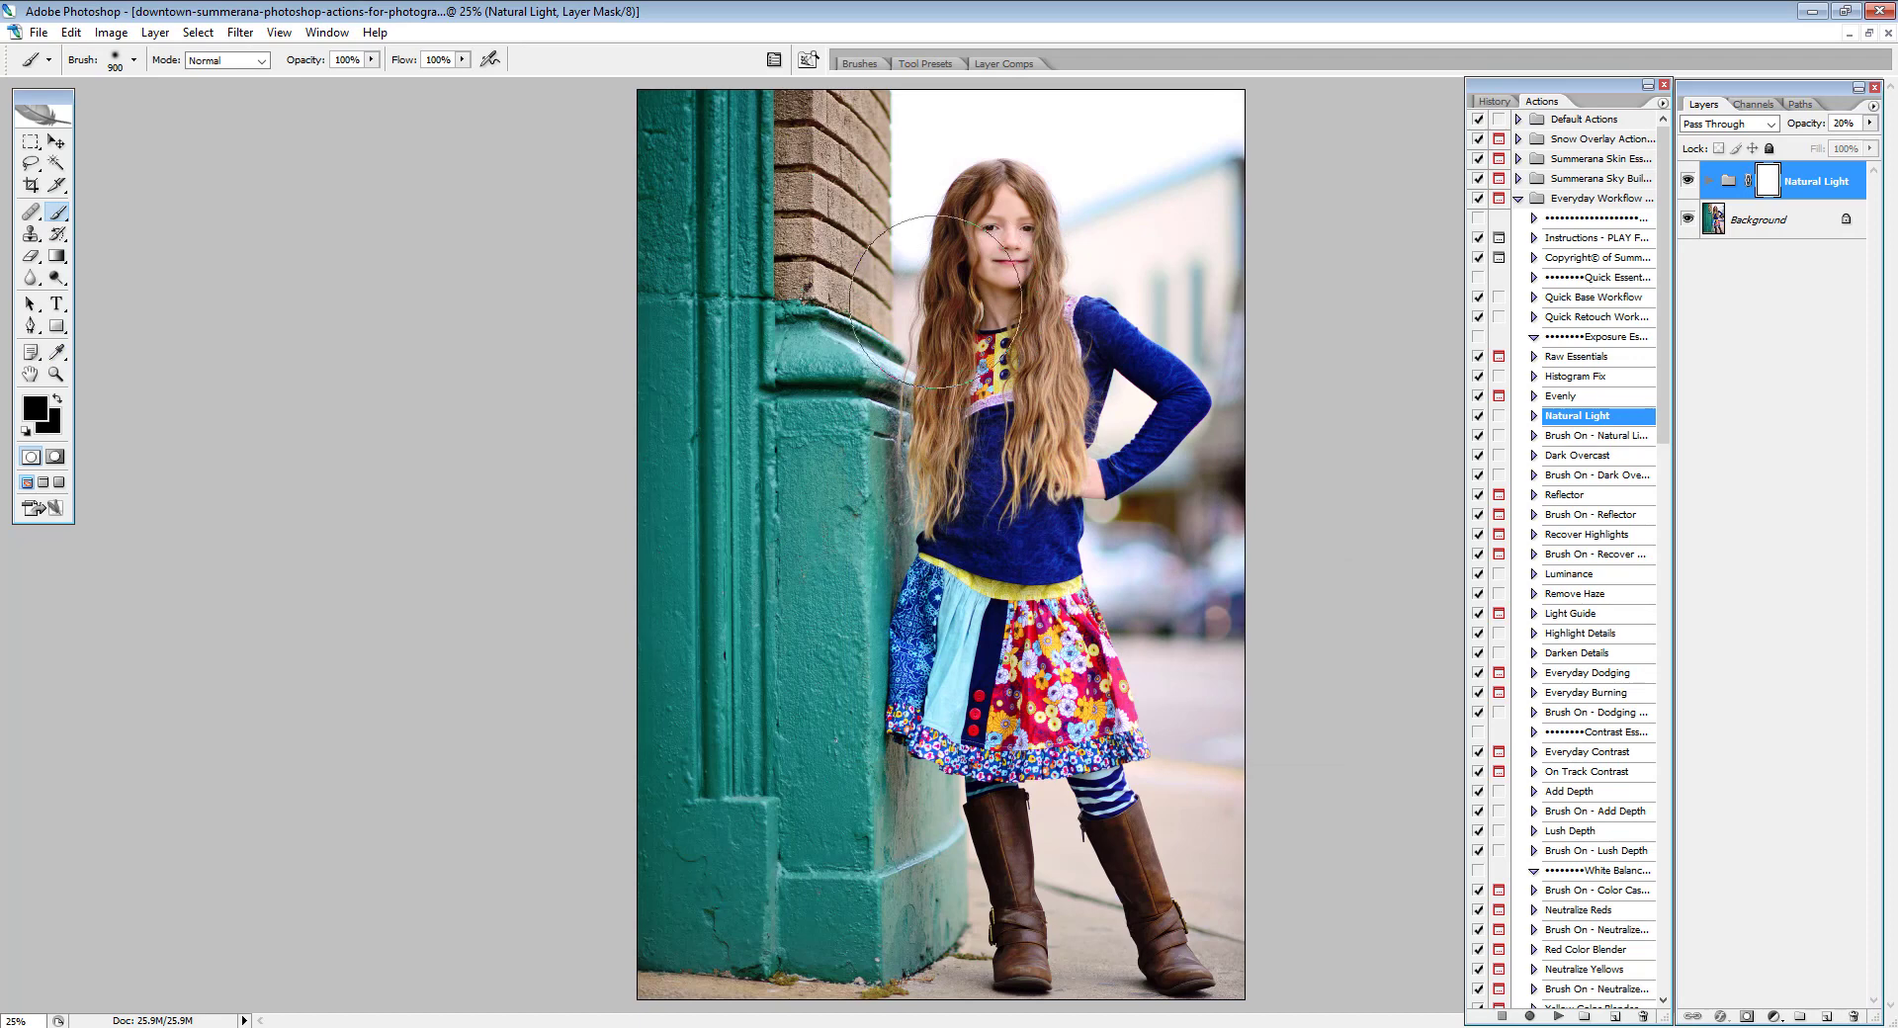
{"action": "key", "text": "bracketleft"}
{"action": "key", "text": "bracketleft"}
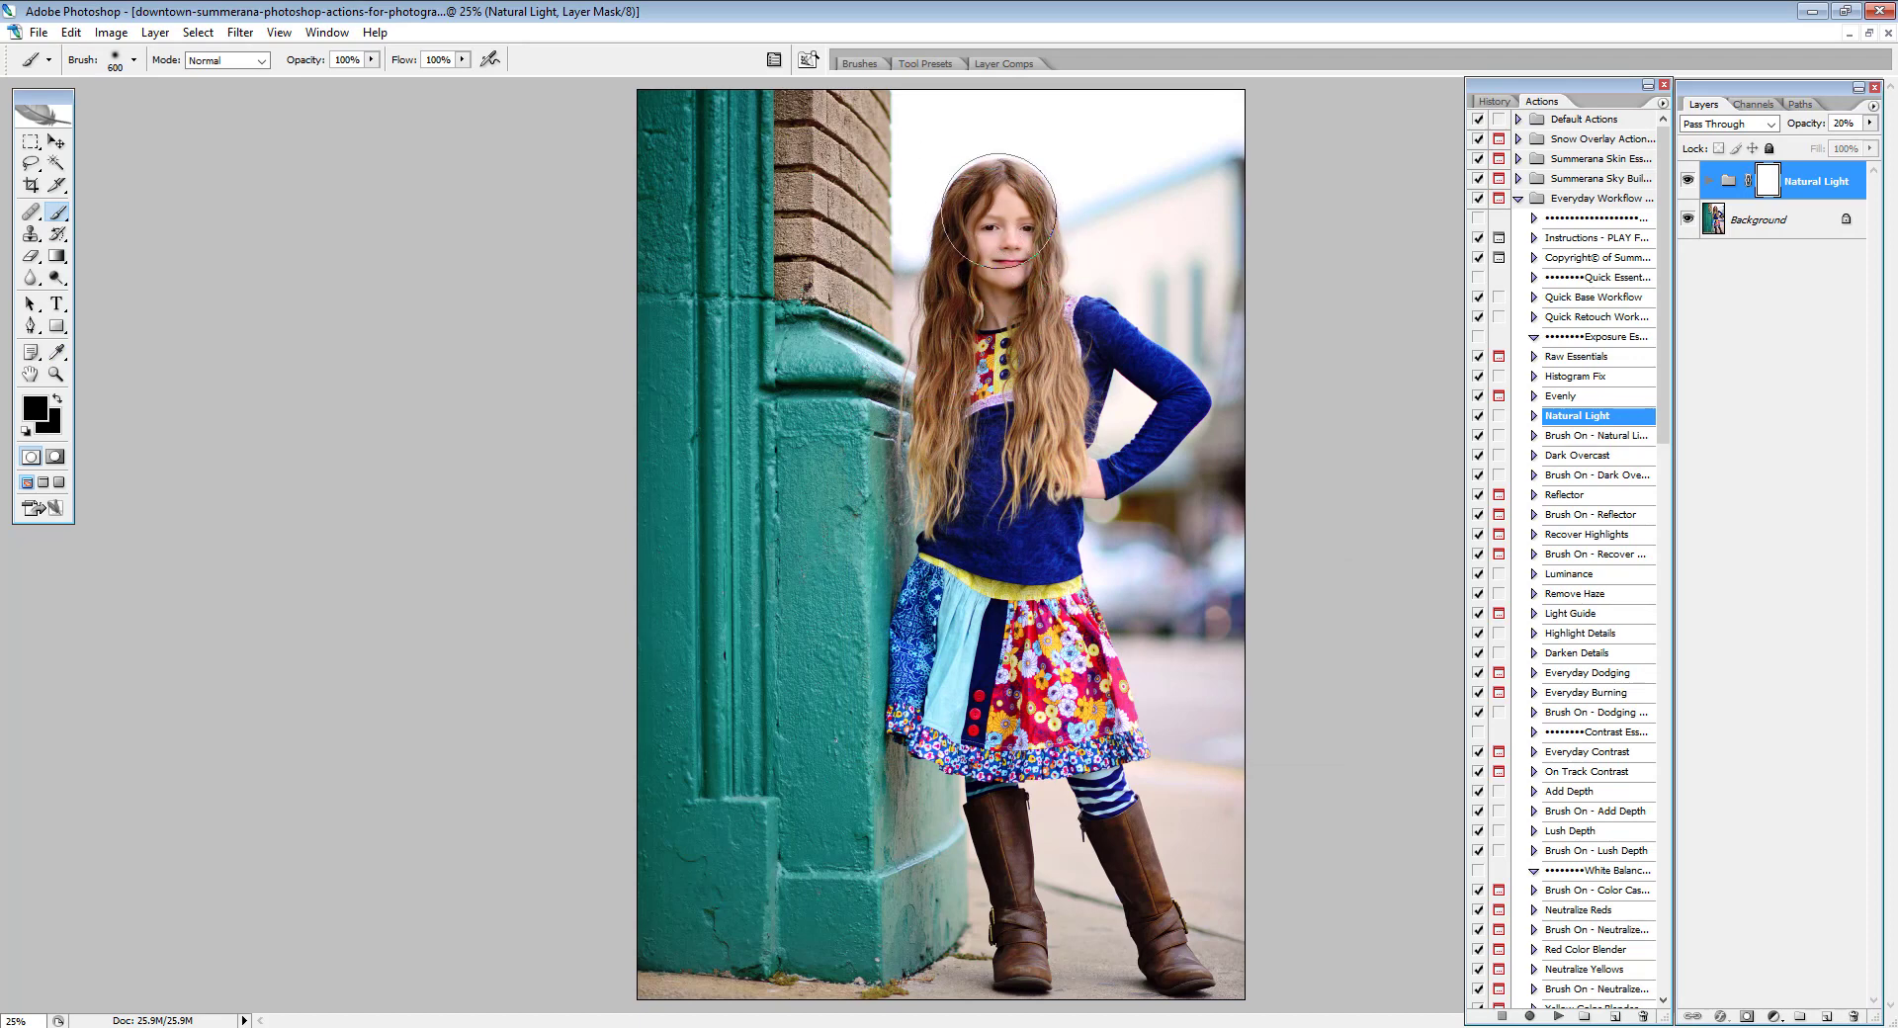
{"action": "mouse_move", "coordinate": [1083, 348]}
{"action": "left_mouse_down"}
{"action": "mouse_move", "coordinate": [1000, 540]}
{"action": "mouse_move", "coordinate": [967, 692]}
{"action": "mouse_move", "coordinate": [977, 855]}
{"action": "mouse_move", "coordinate": [1104, 757]}
{"action": "left_mouse_up"}
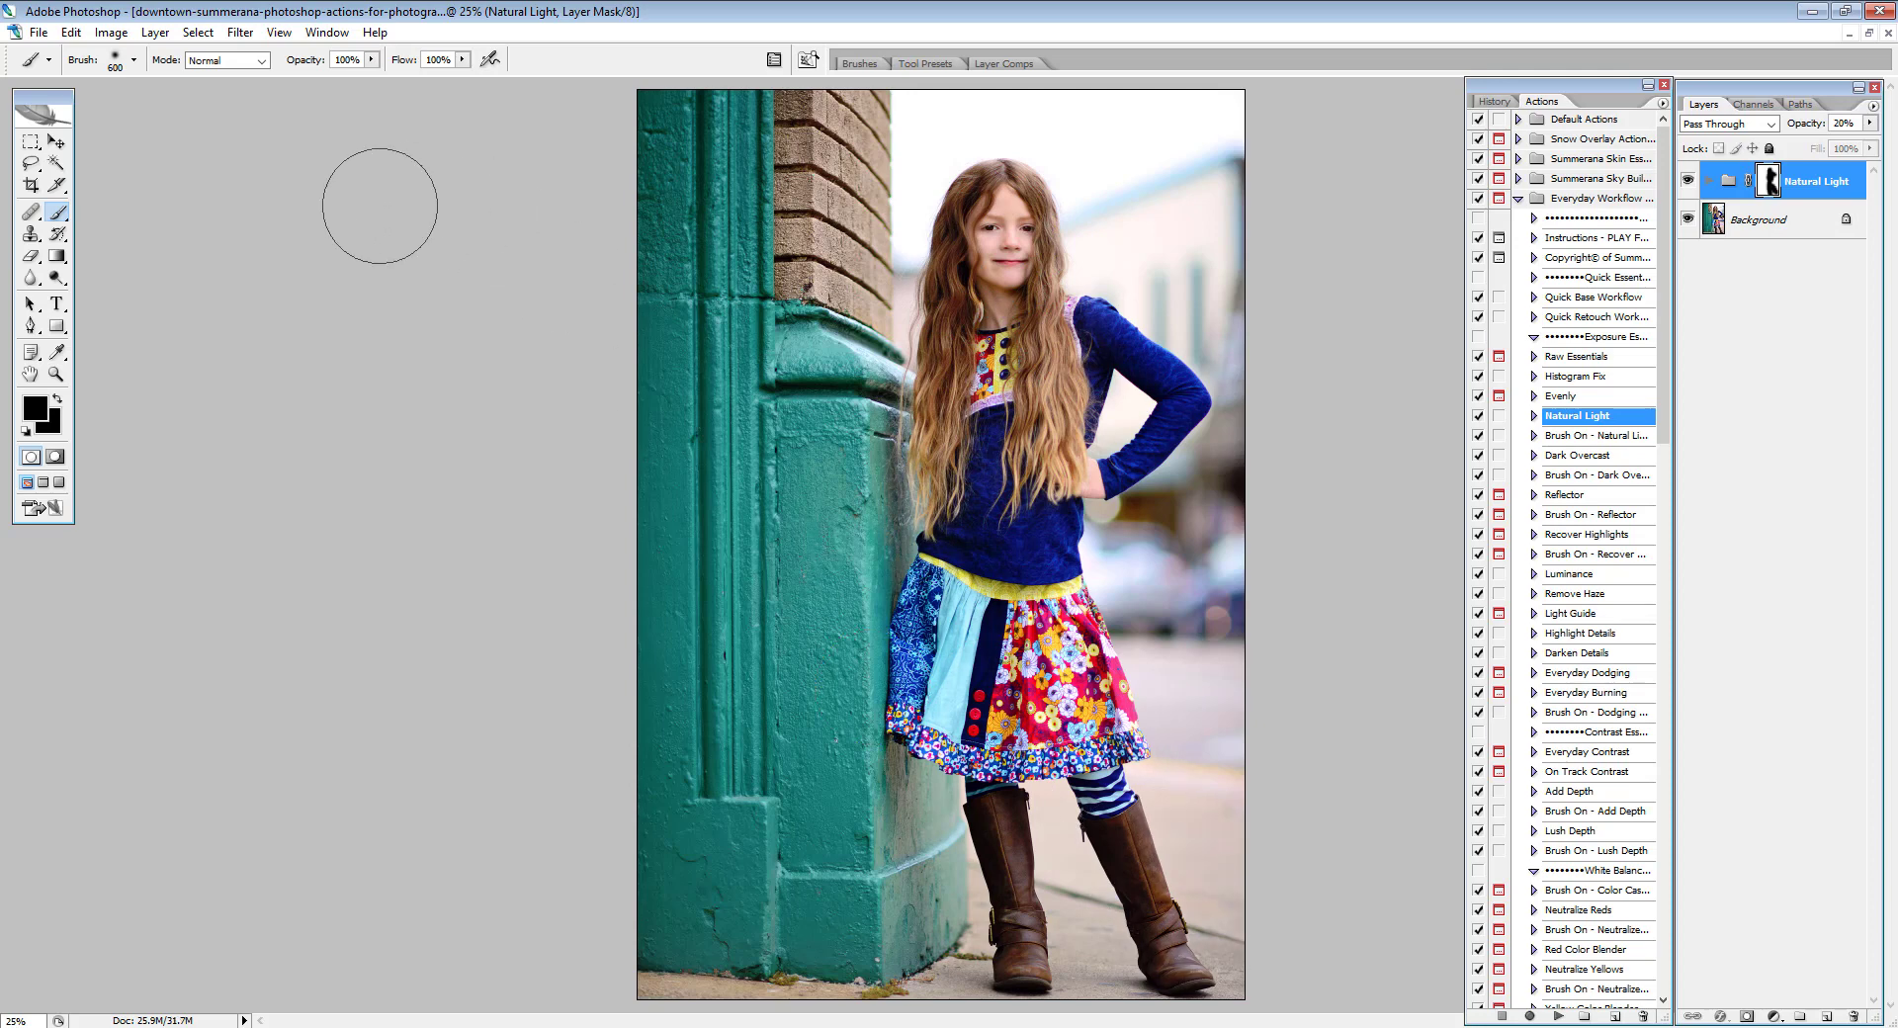
- Examine the brush's opacity slider and brush preset options without changing them
{"action": "left_click", "coordinate": [372, 59]}
{"action": "left_click_drag", "start_coordinate": [337, 95], "coordinate": [405, 104]}
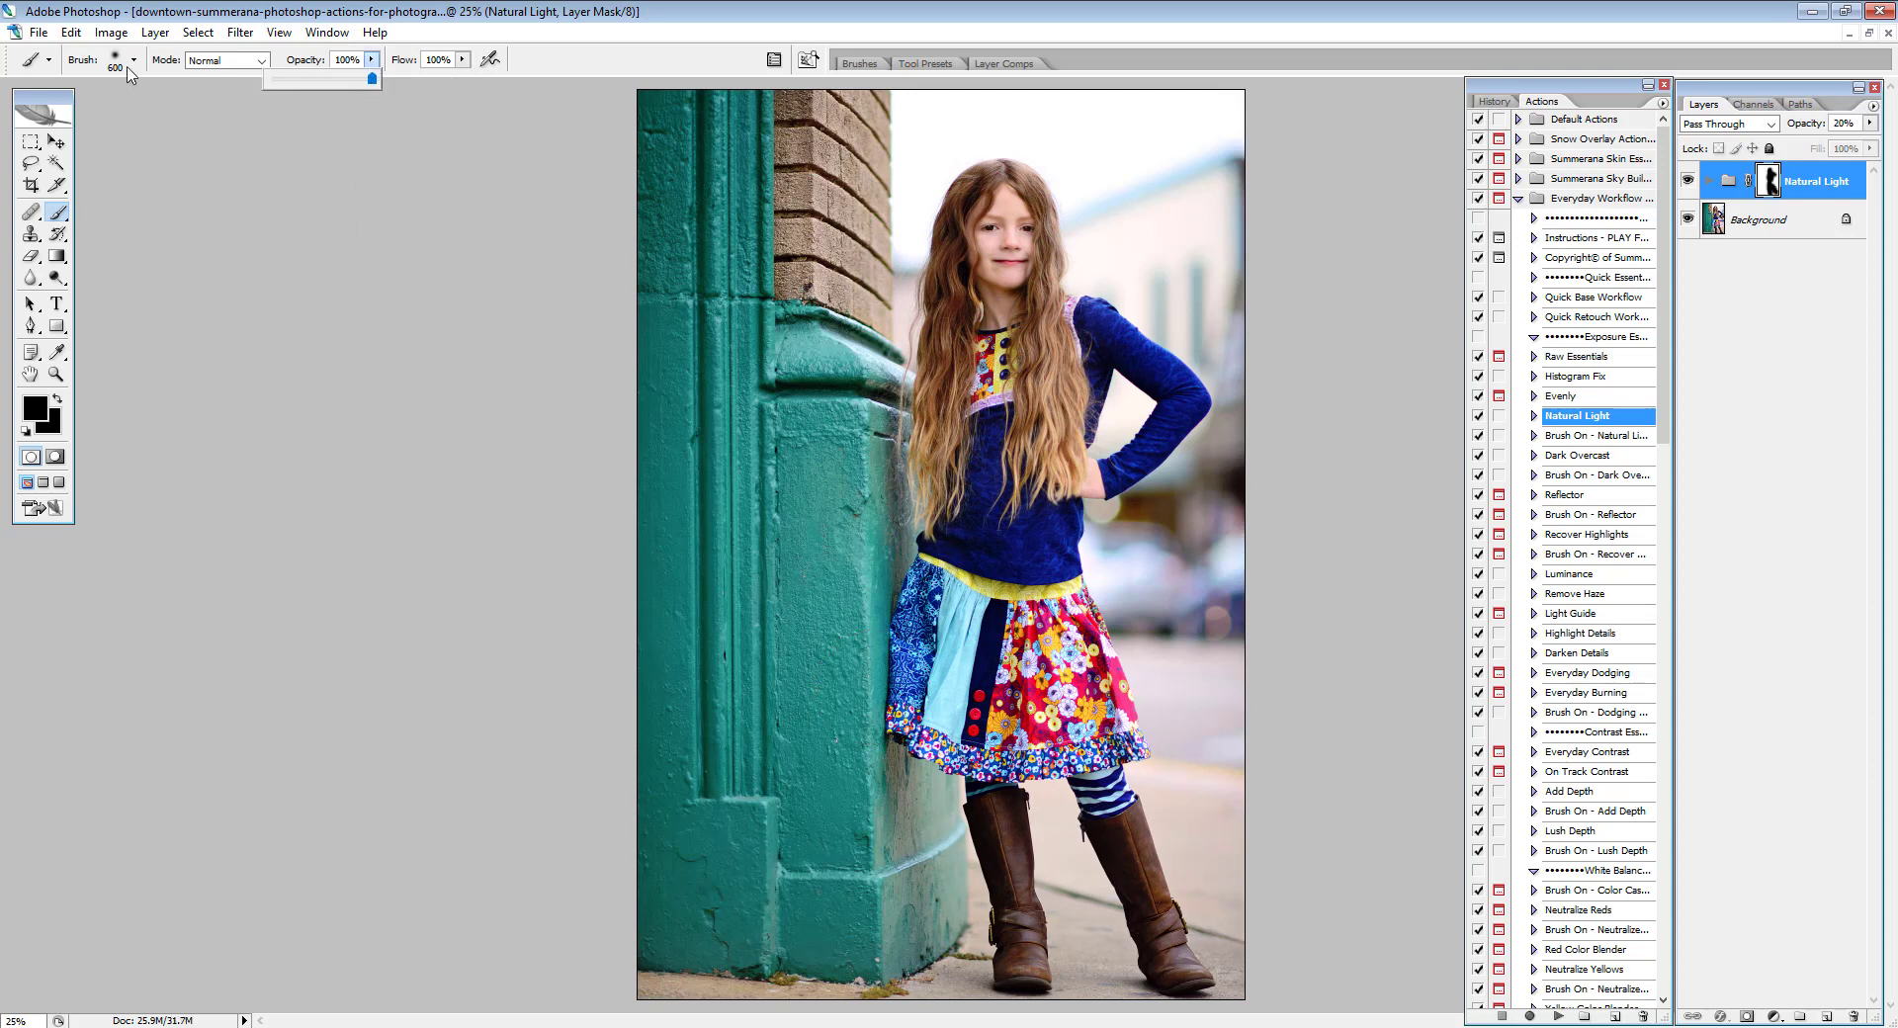
{"action": "left_click", "coordinate": [135, 62]}
{"action": "mouse_move", "coordinate": [30, 178]}
{"action": "left_mouse_down"}
{"action": "mouse_move", "coordinate": [107, 178]}
{"action": "mouse_move", "coordinate": [30, 178]}
{"action": "left_mouse_up"}
{"action": "left_click", "coordinate": [543, 48]}
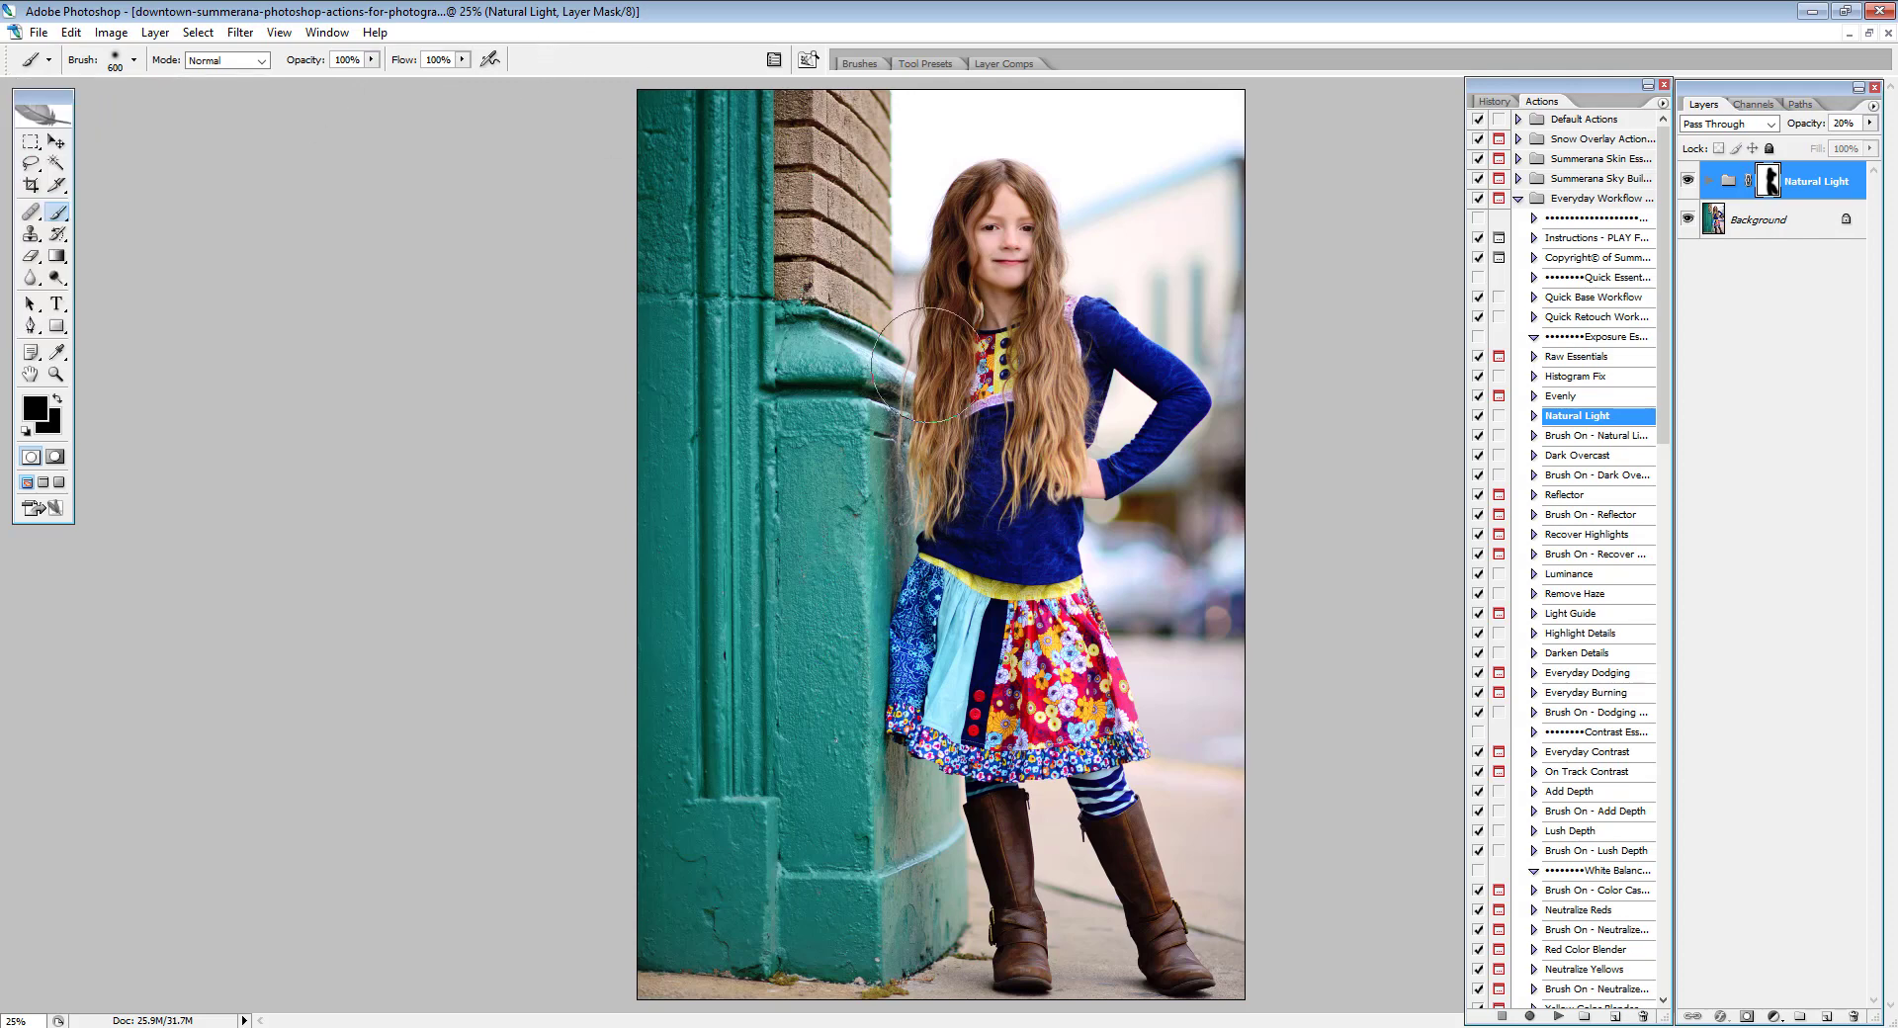
- Toggle the Natural Light group's visibility off and on to compare the portrait
{"action": "left_click", "coordinate": [1689, 181]}
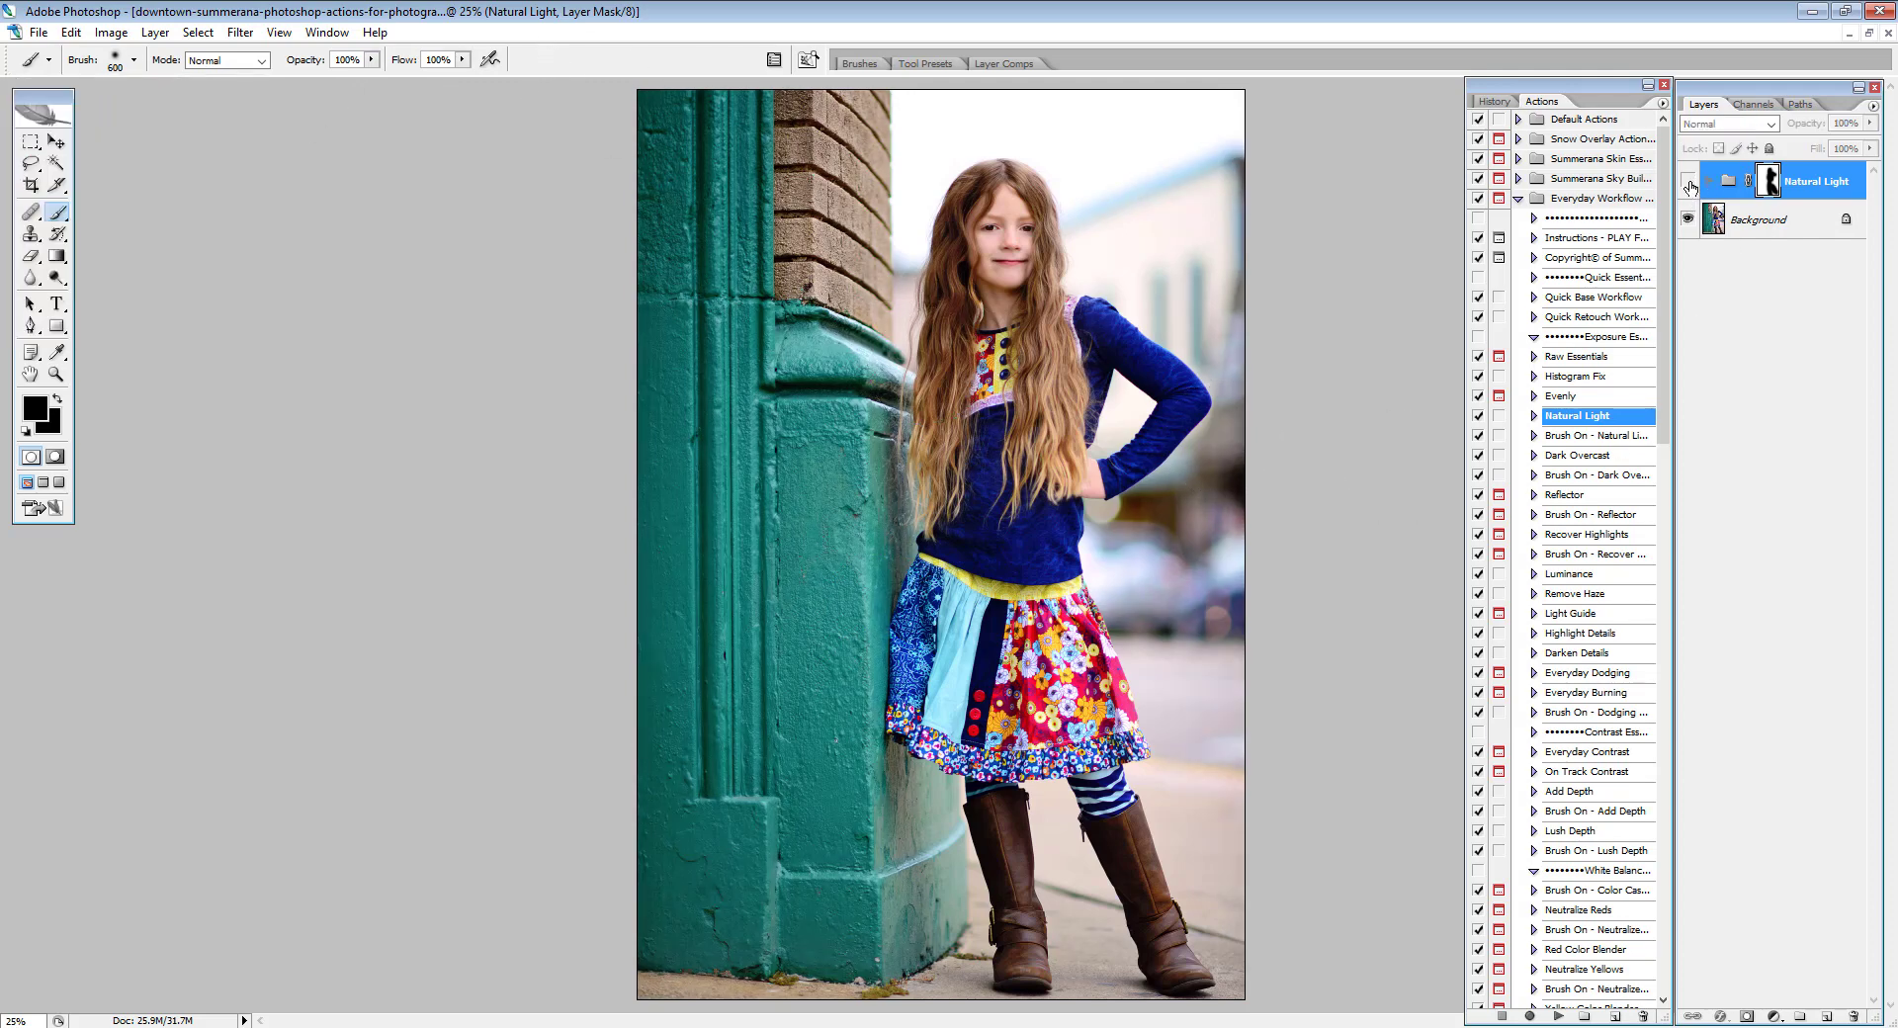
{"action": "left_click", "coordinate": [1689, 181]}
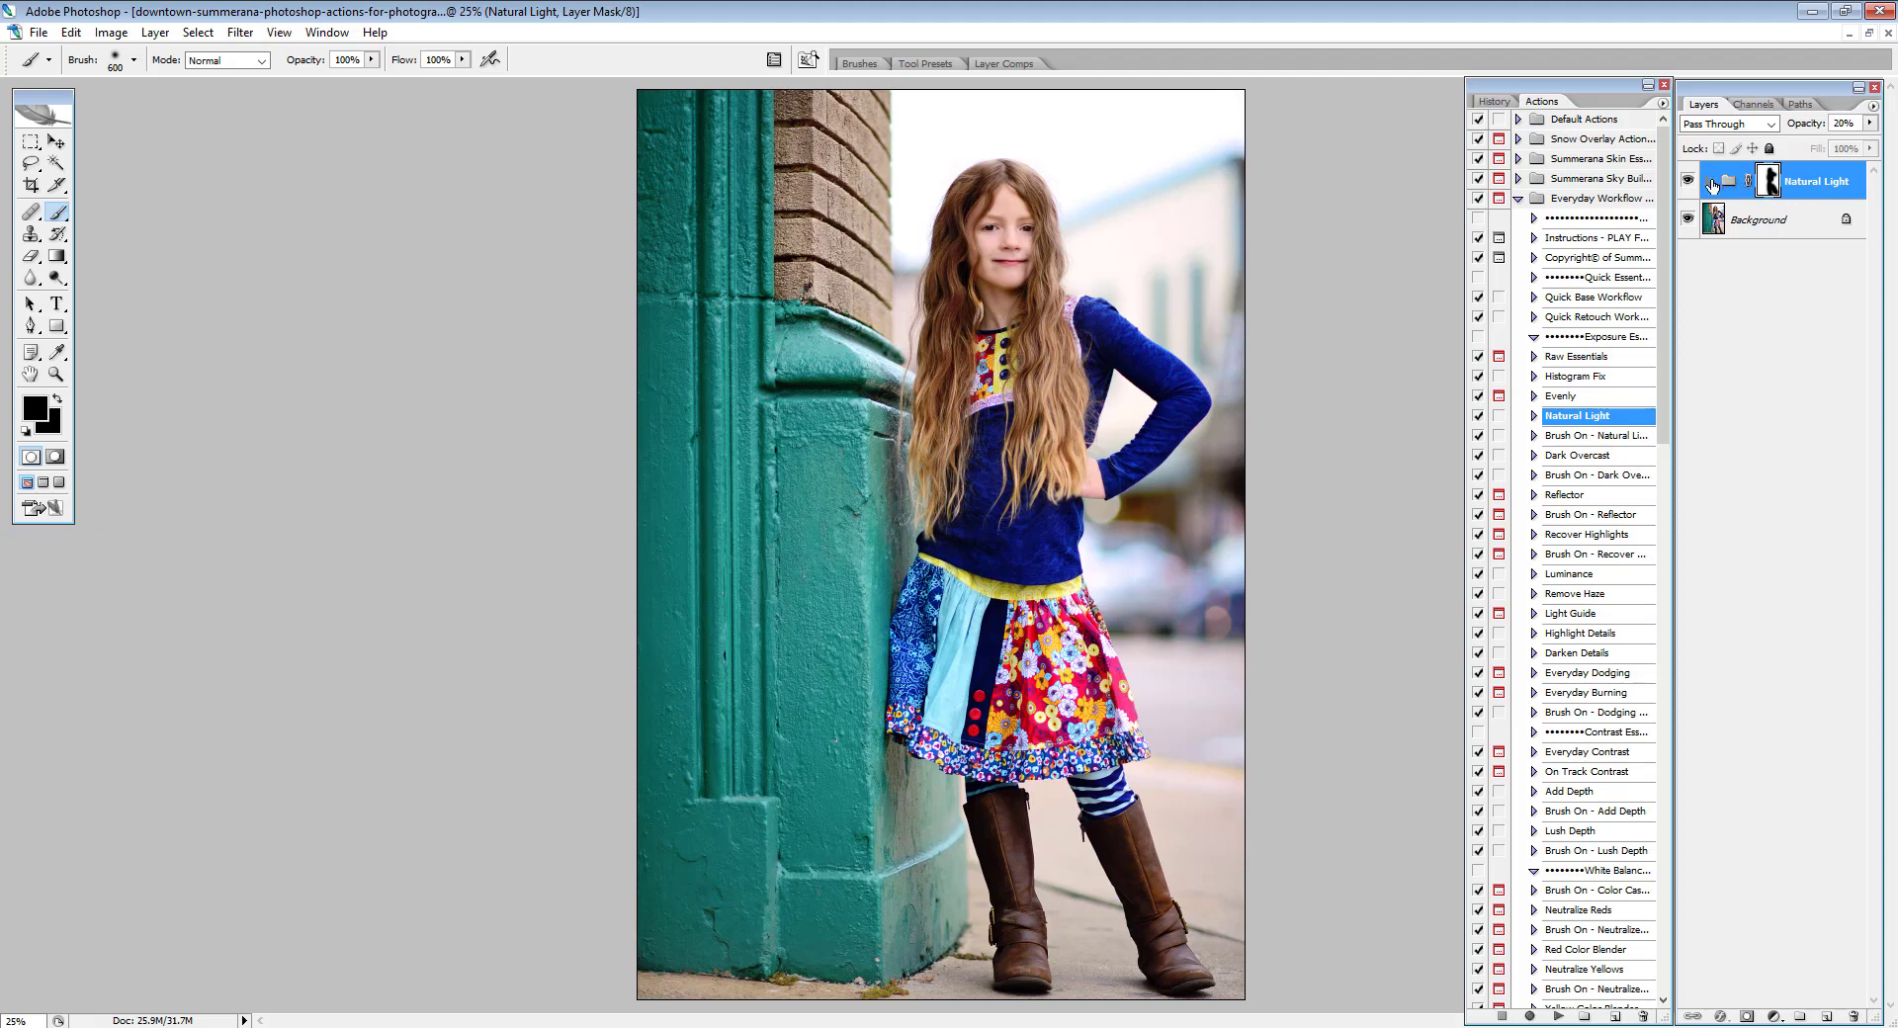
- Set the Natural Light group's opacity to 25% and inspect the Brighten adjustment layers inside it
{"action": "left_click", "coordinate": [1710, 181]}
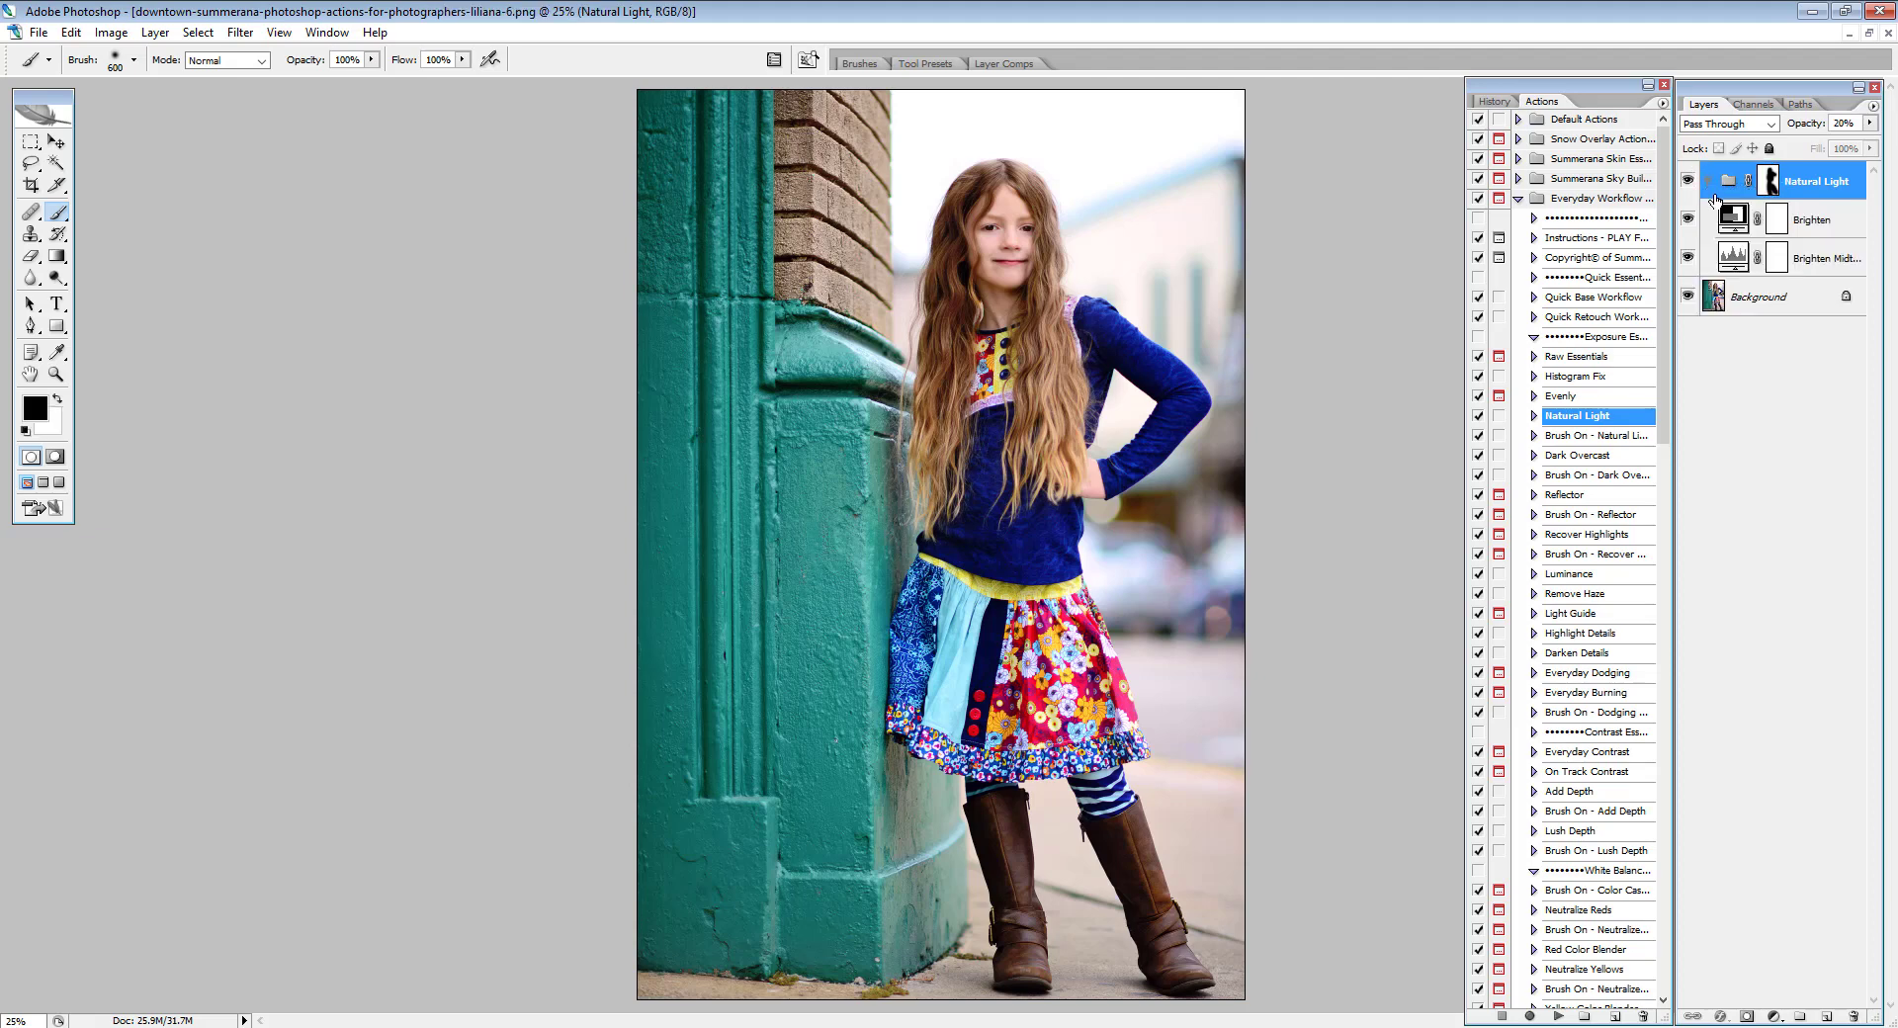
{"action": "left_click_drag", "start_coordinate": [1869, 123], "coordinate": [1799, 146]}
{"action": "left_click", "coordinate": [1819, 267]}
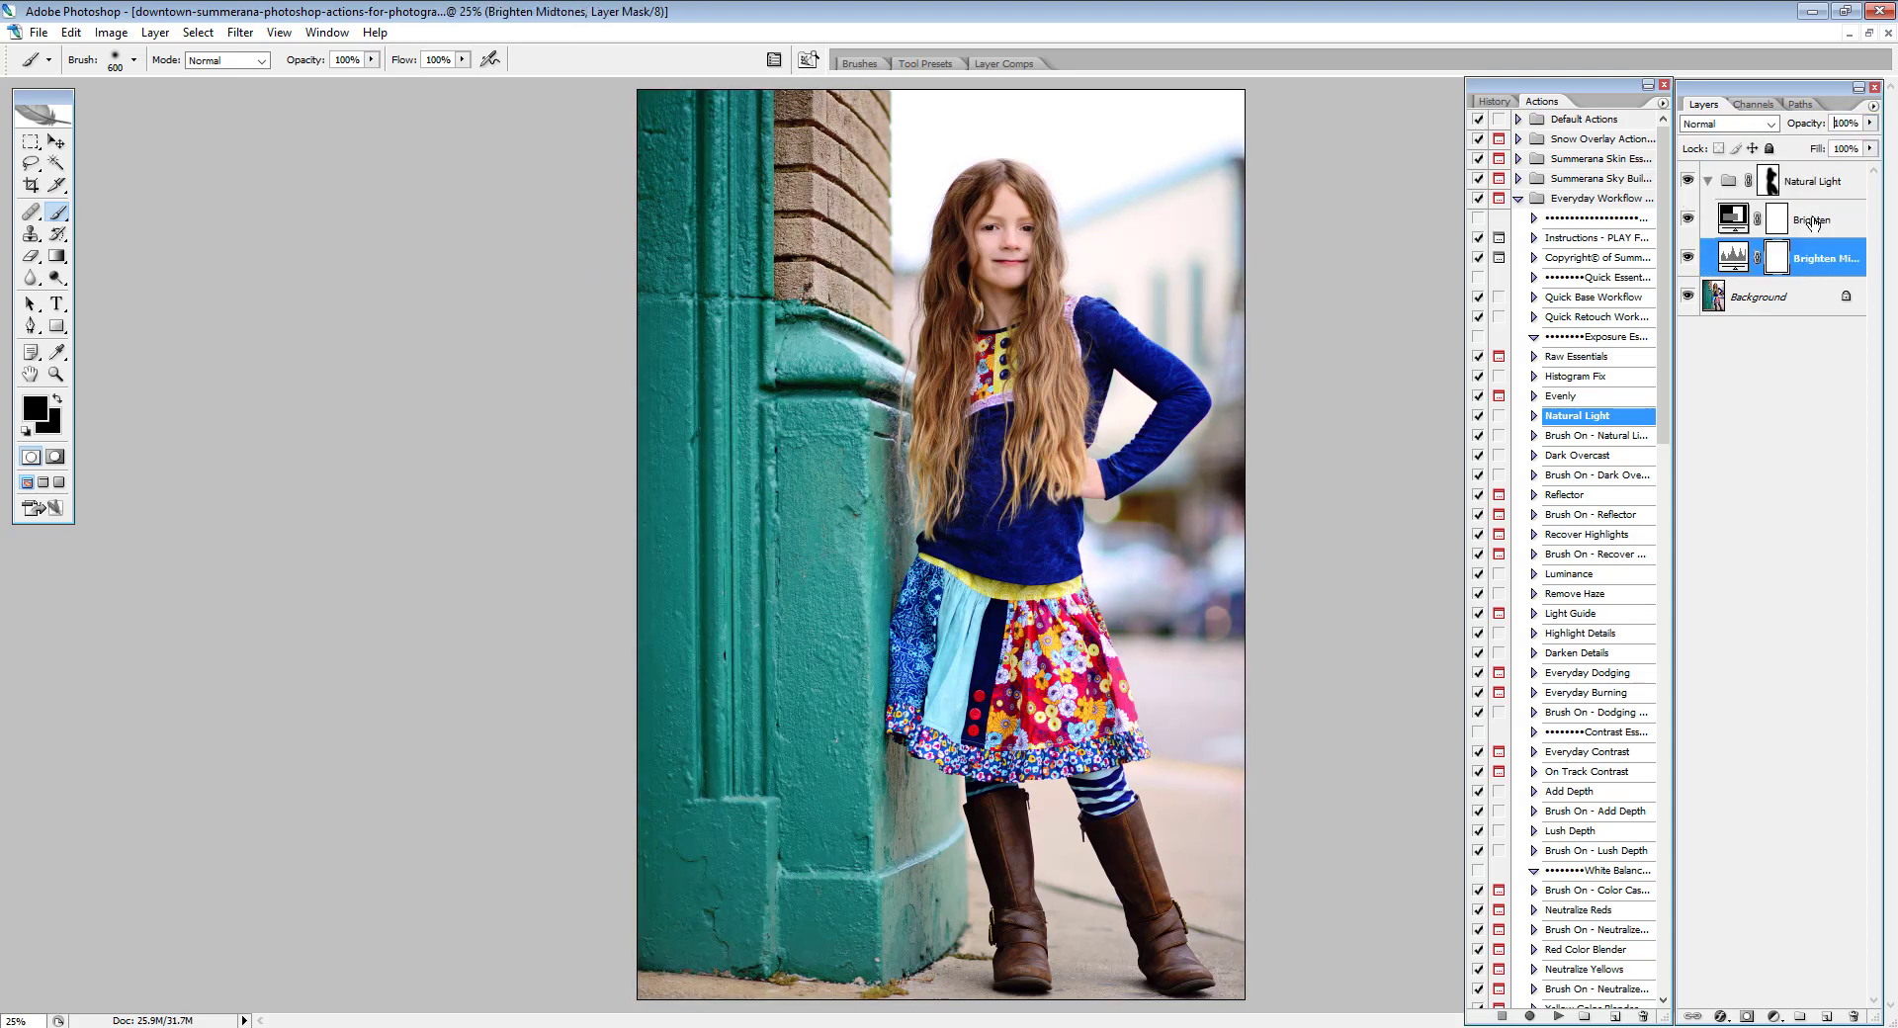
{"action": "left_click", "coordinate": [1815, 222]}
{"action": "left_click", "coordinate": [1819, 262]}
{"action": "left_click", "coordinate": [1727, 188]}
{"action": "left_click", "coordinate": [1709, 181]}
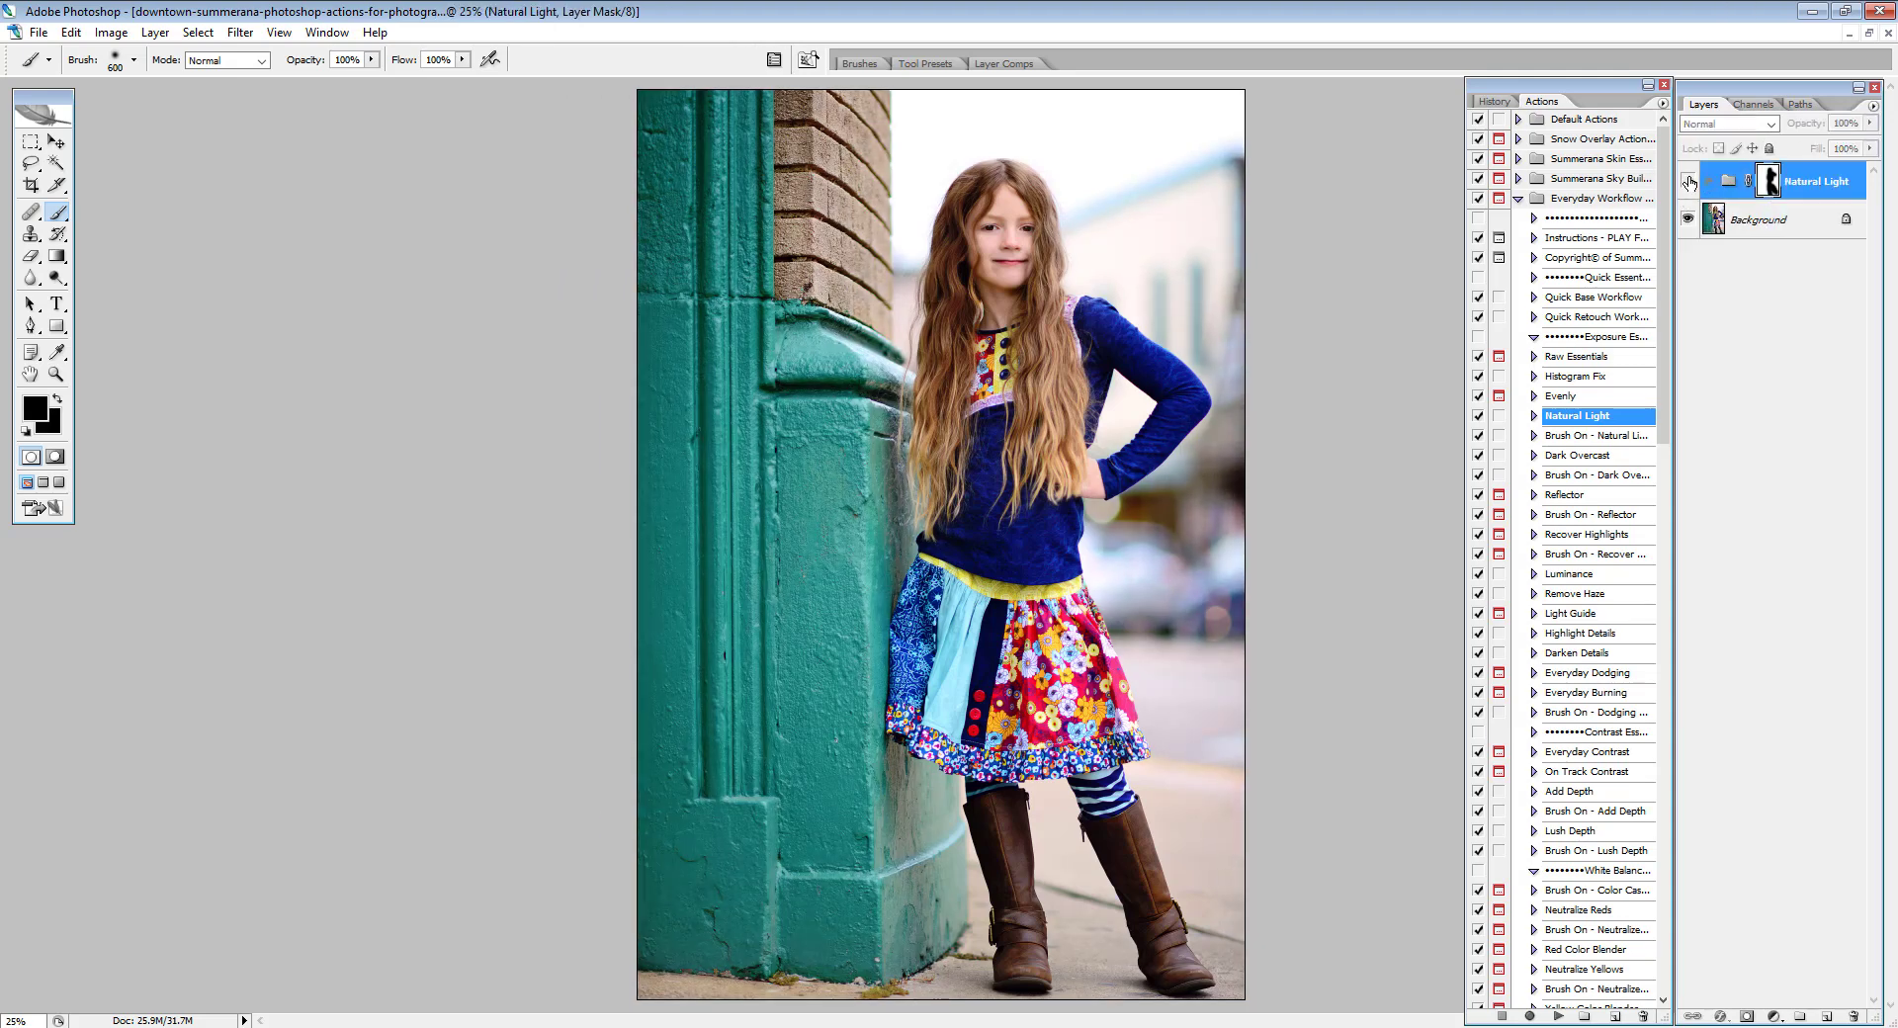
- Toggle the Natural Light group's visibility to compare the portrait, and delete the group's layer mask
{"action": "left_click", "coordinate": [1688, 180]}
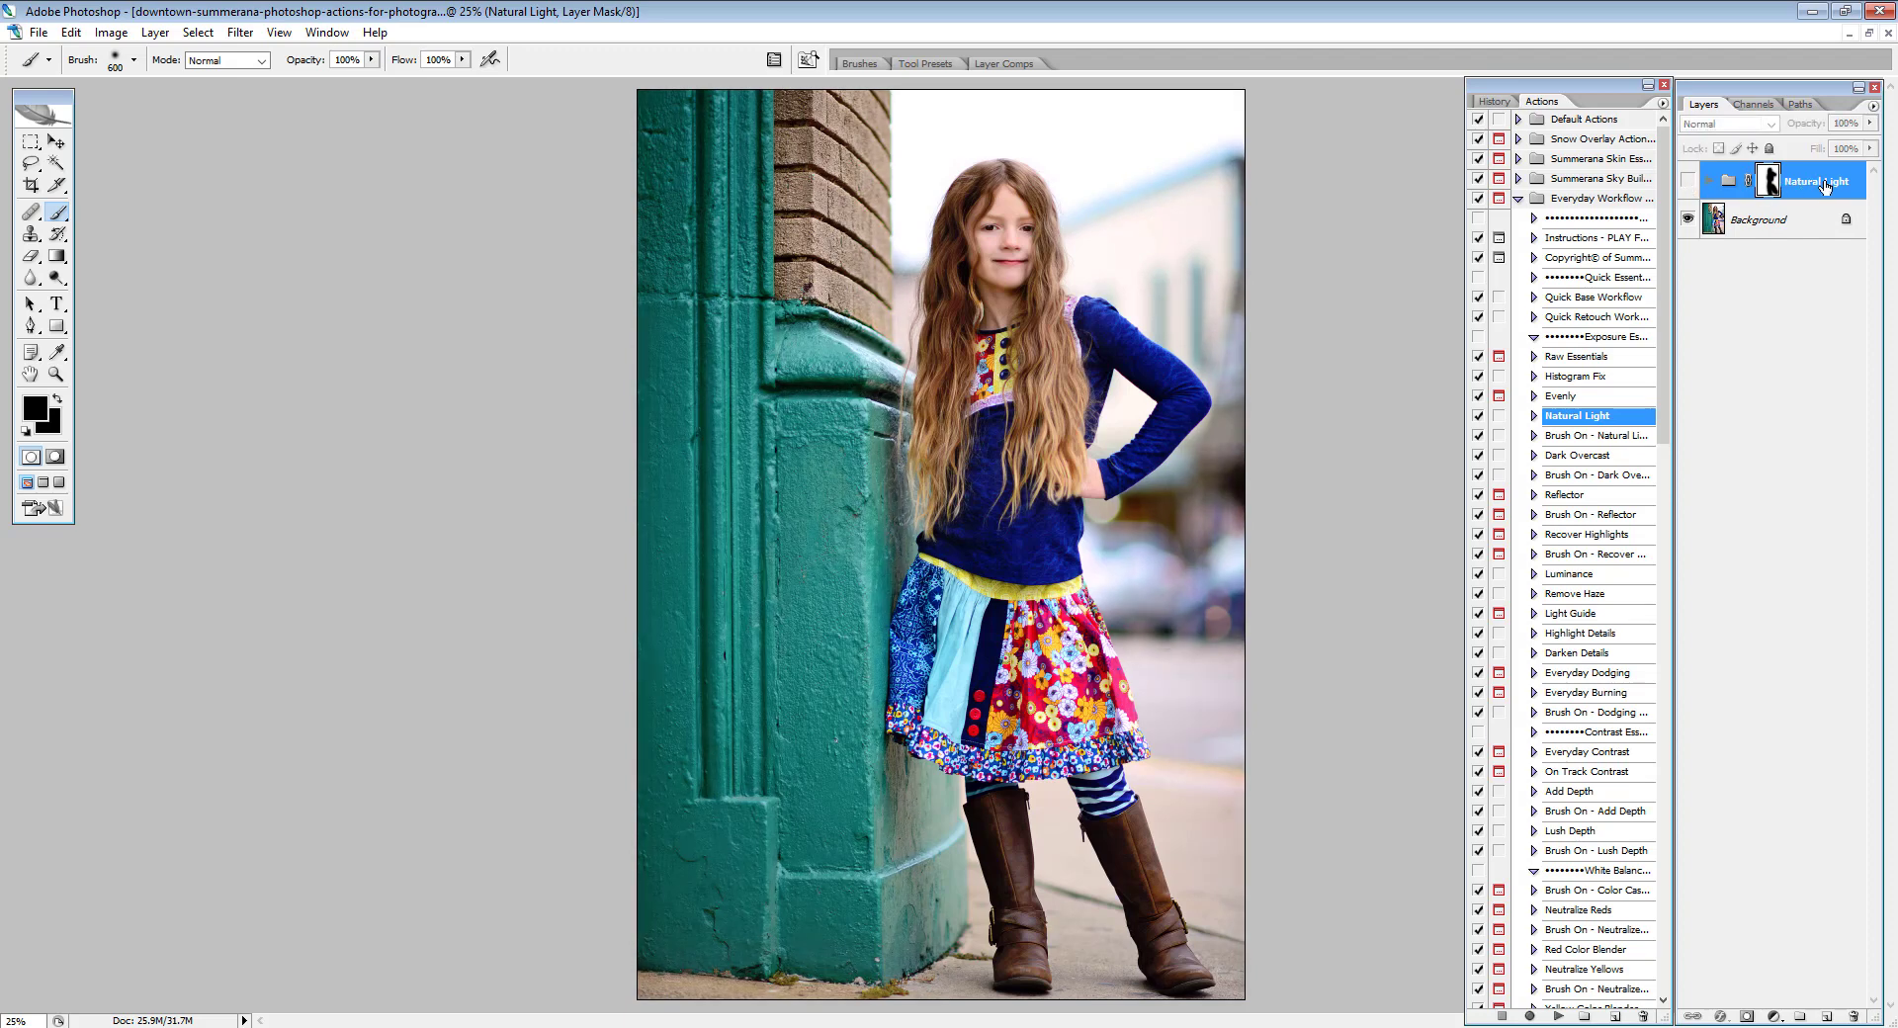
{"action": "left_click_drag", "start_coordinate": [1824, 186], "coordinate": [1851, 1016]}
{"action": "left_click", "coordinate": [1690, 180]}
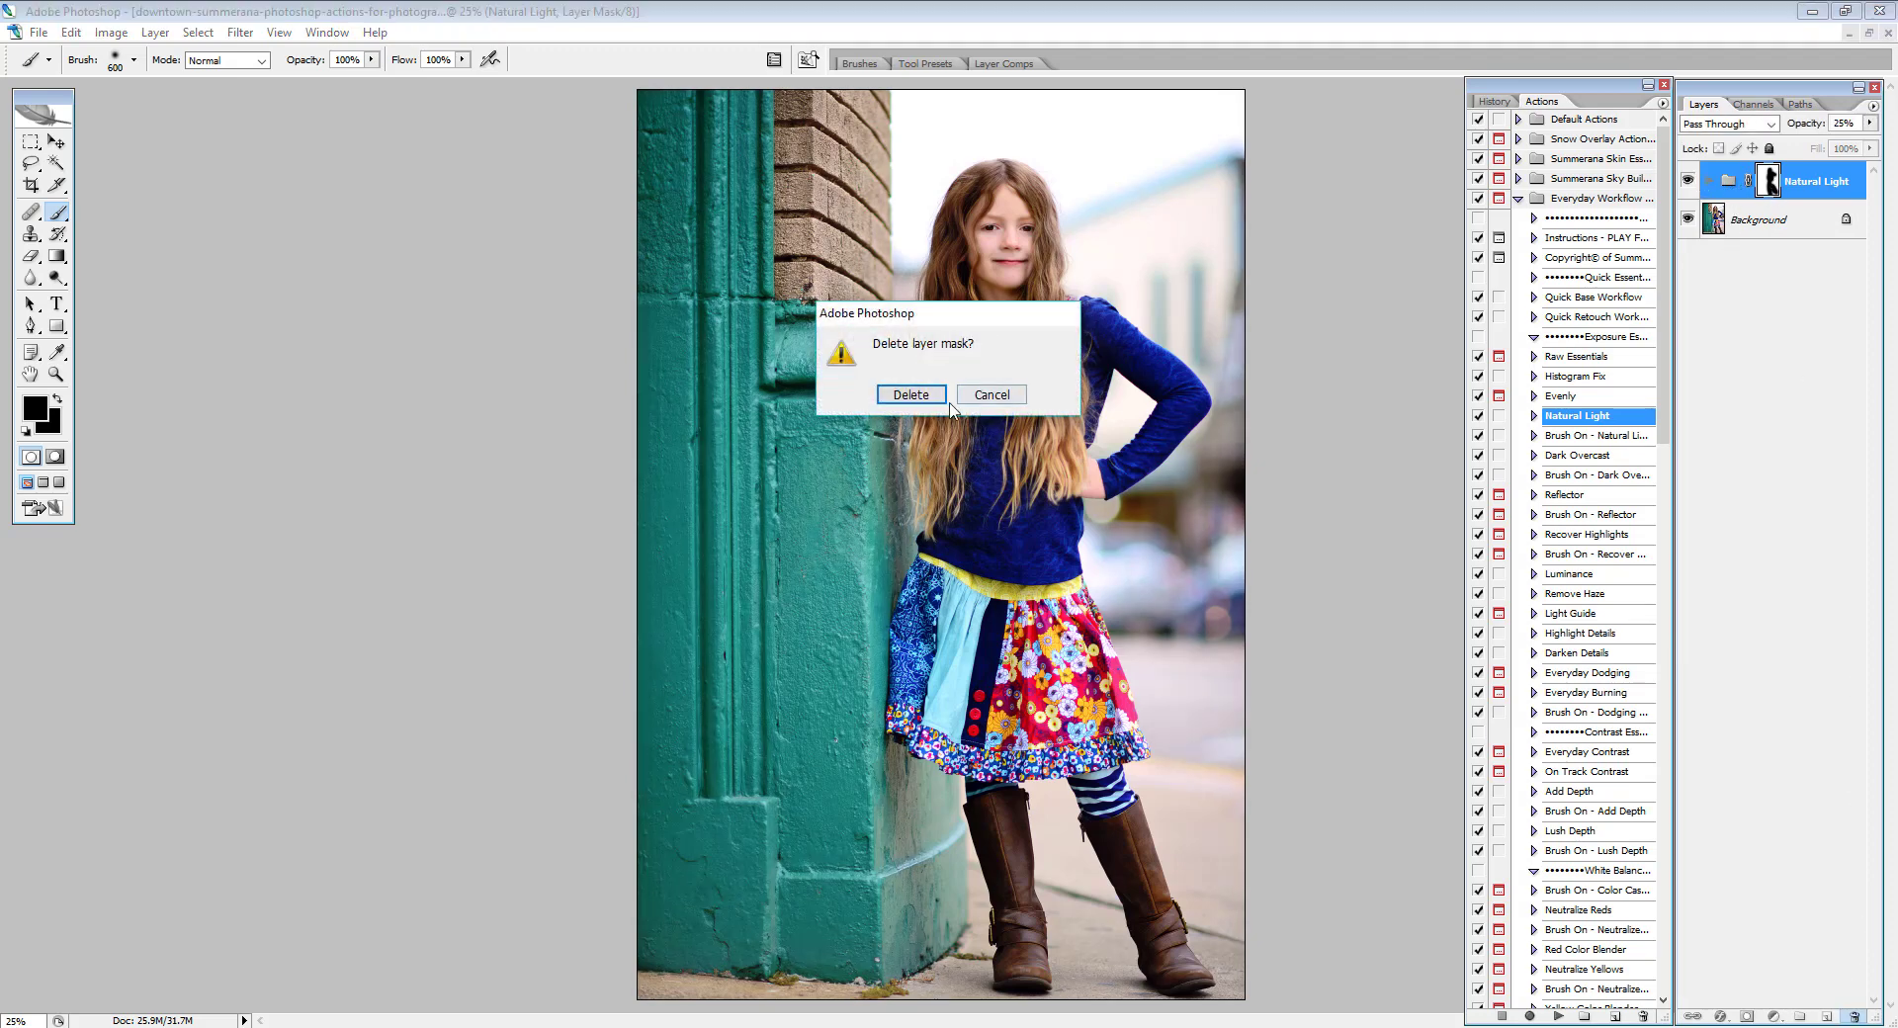
{"action": "left_click", "coordinate": [910, 395]}
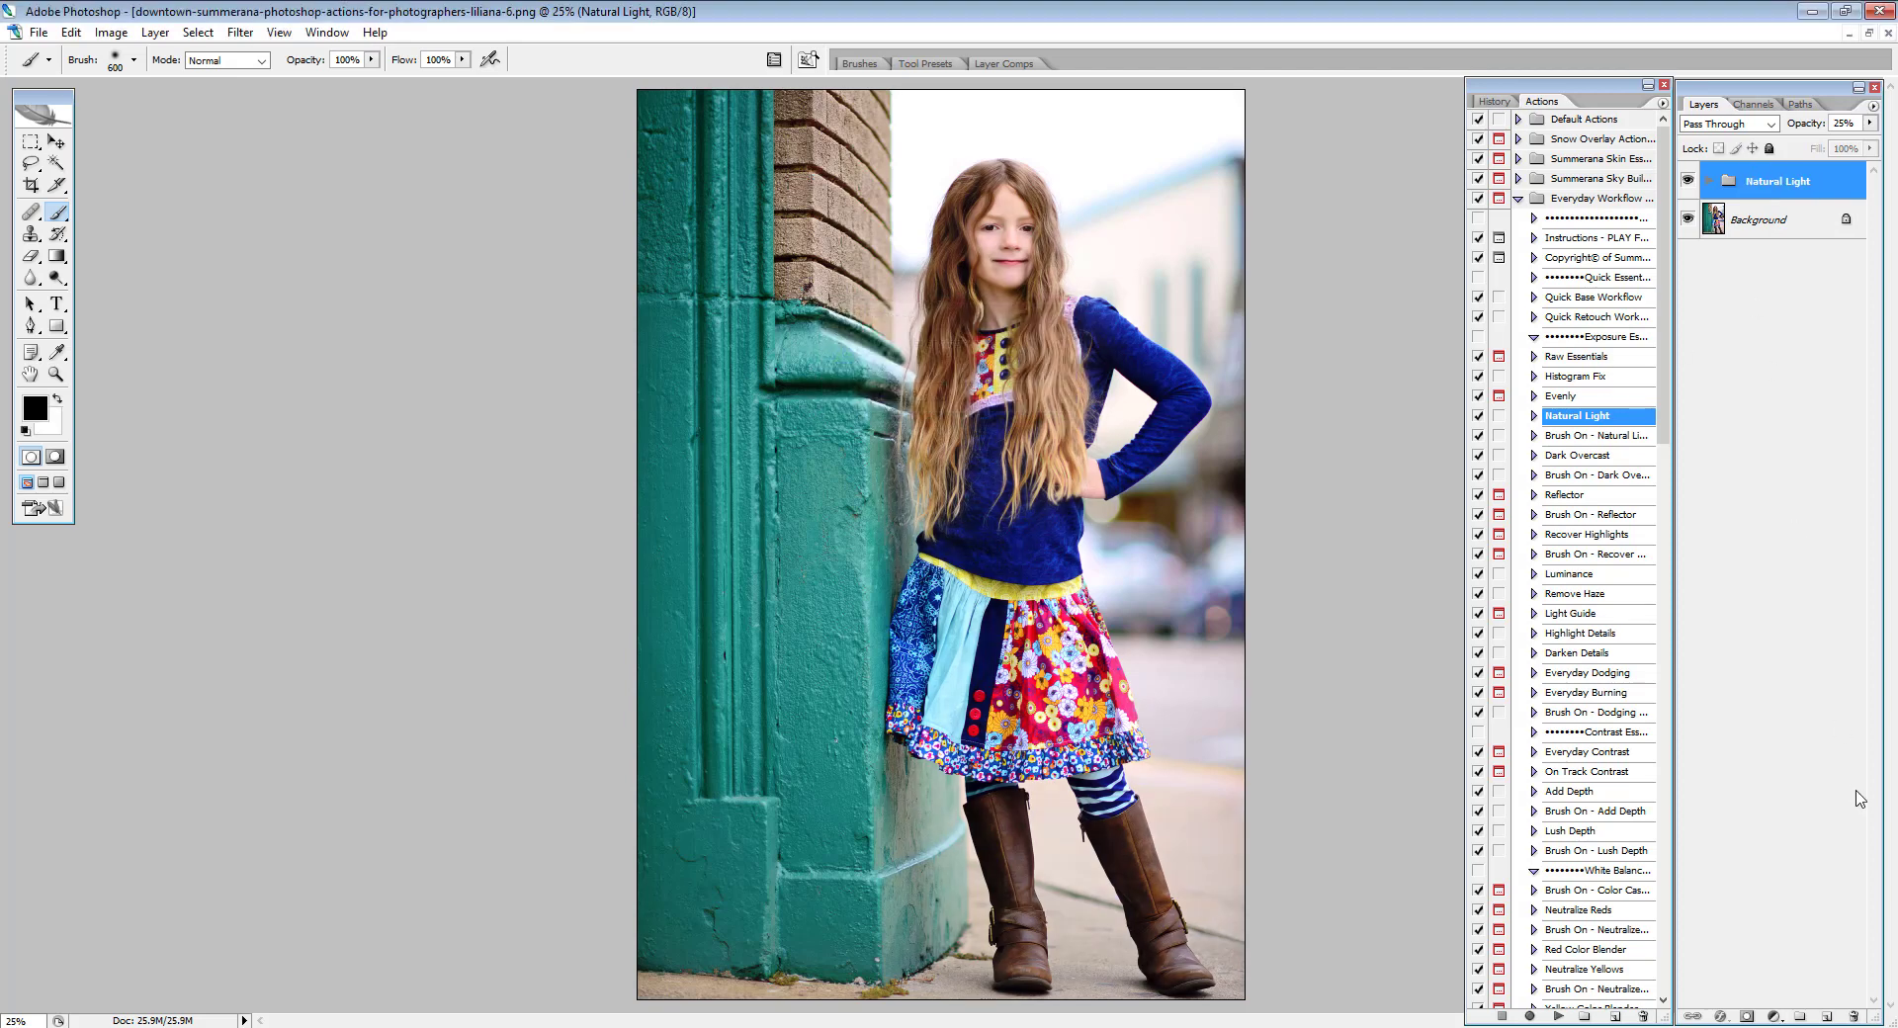
- Run the Make a New Reveal All layer mask action on the Natural Light group, and toggle the group's visibility off and on
{"action": "scroll", "coordinate": [1582, 945], "scroll_direction": "down", "scroll_amount": 15}
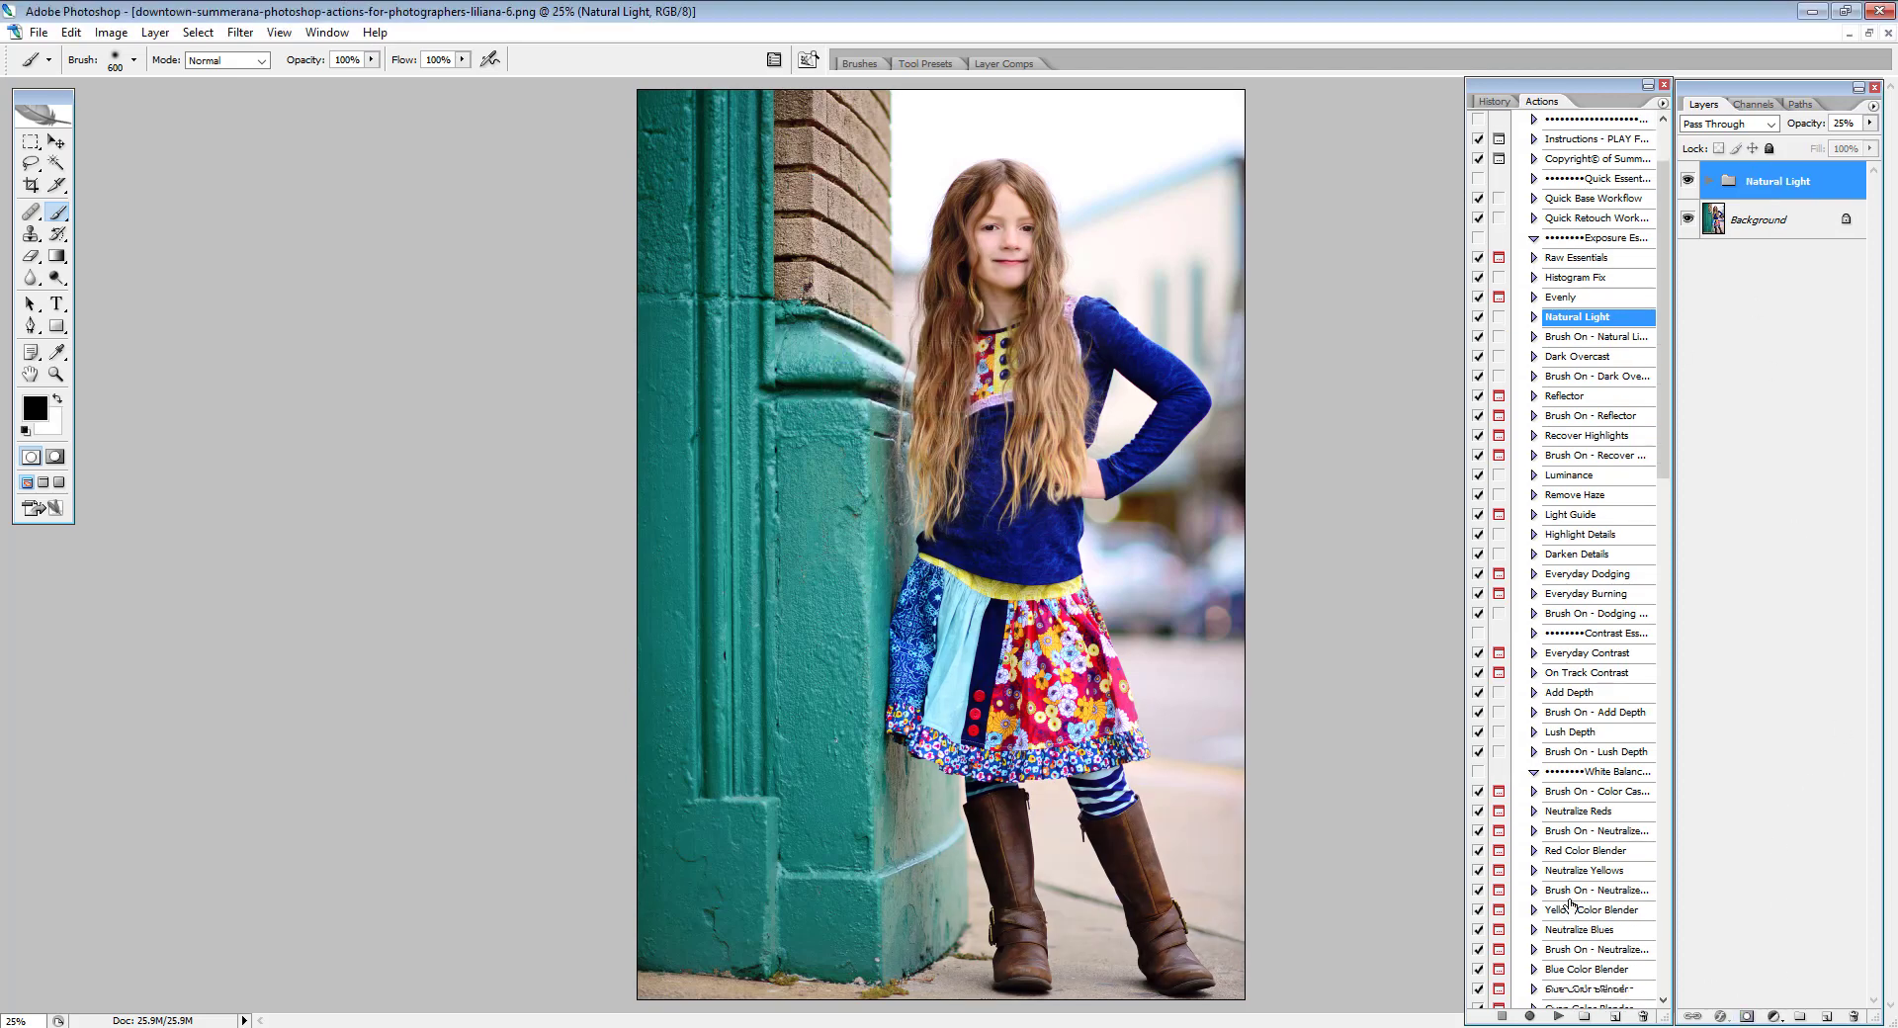
{"action": "scroll", "coordinate": [1582, 944], "scroll_direction": "down", "scroll_amount": 8}
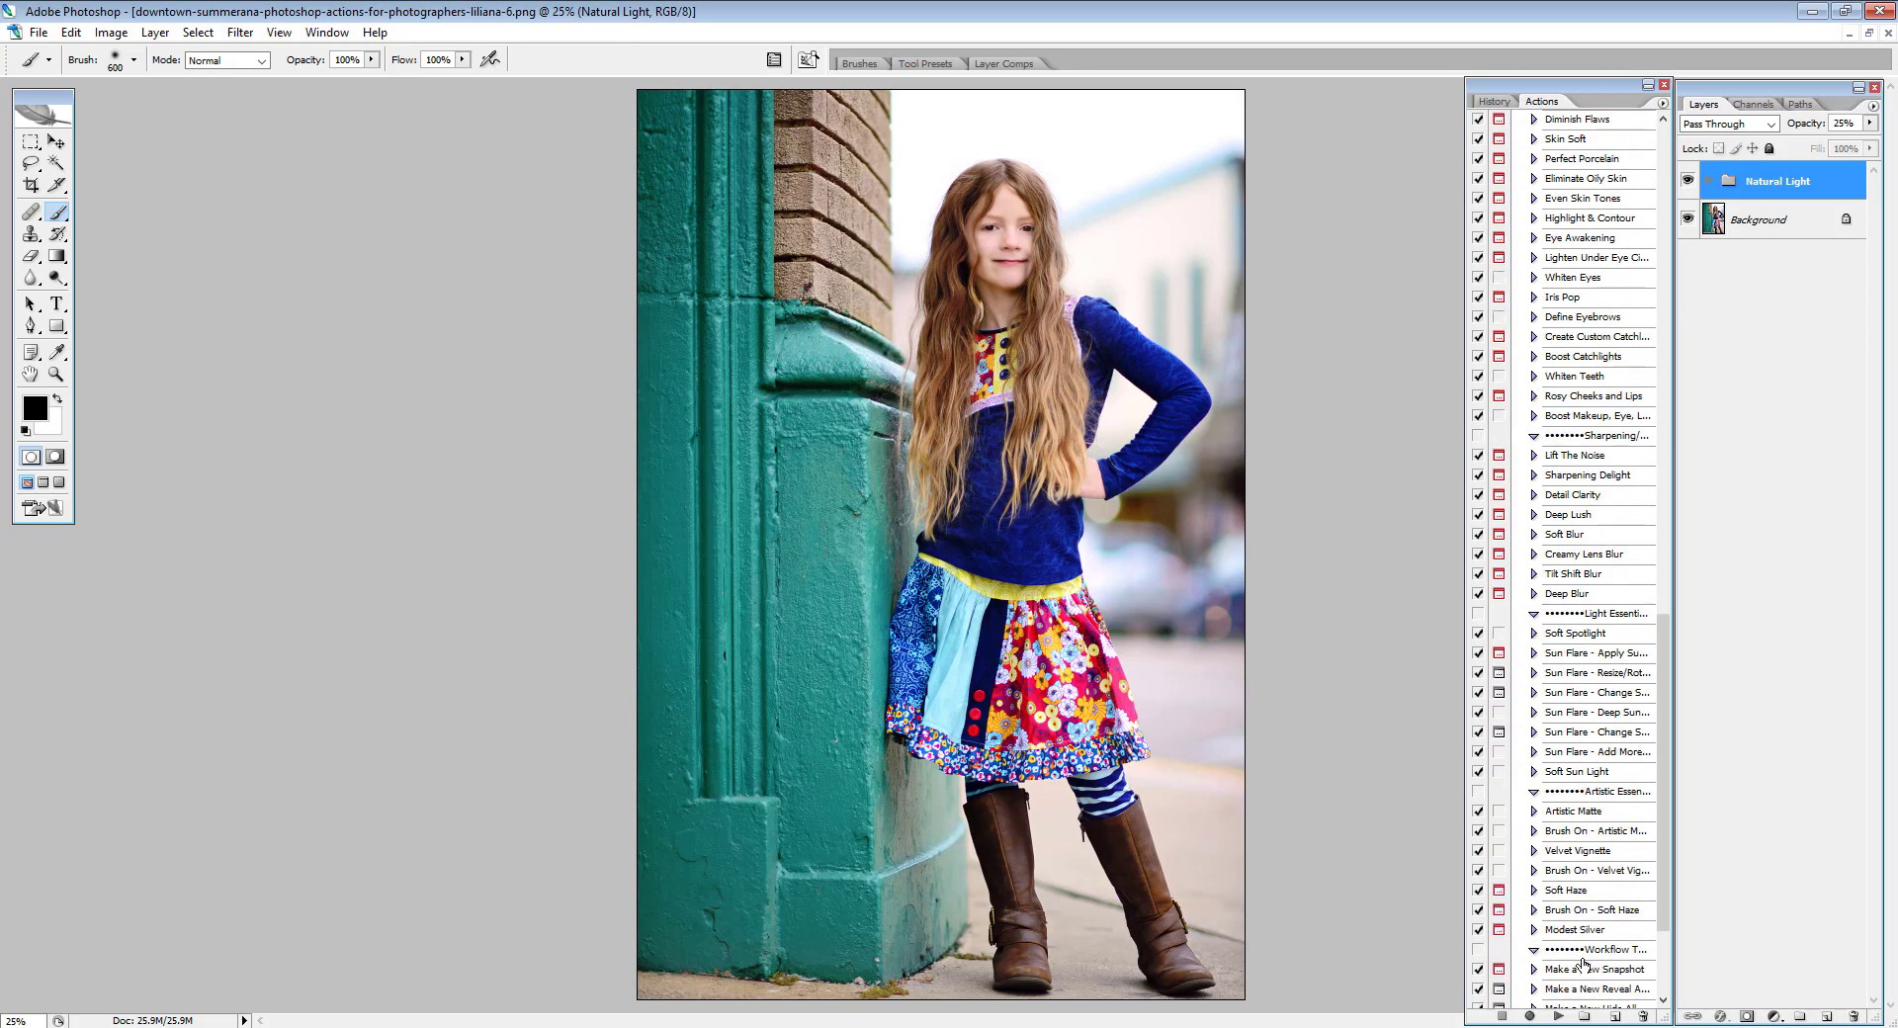
{"action": "left_click", "coordinate": [1542, 823]}
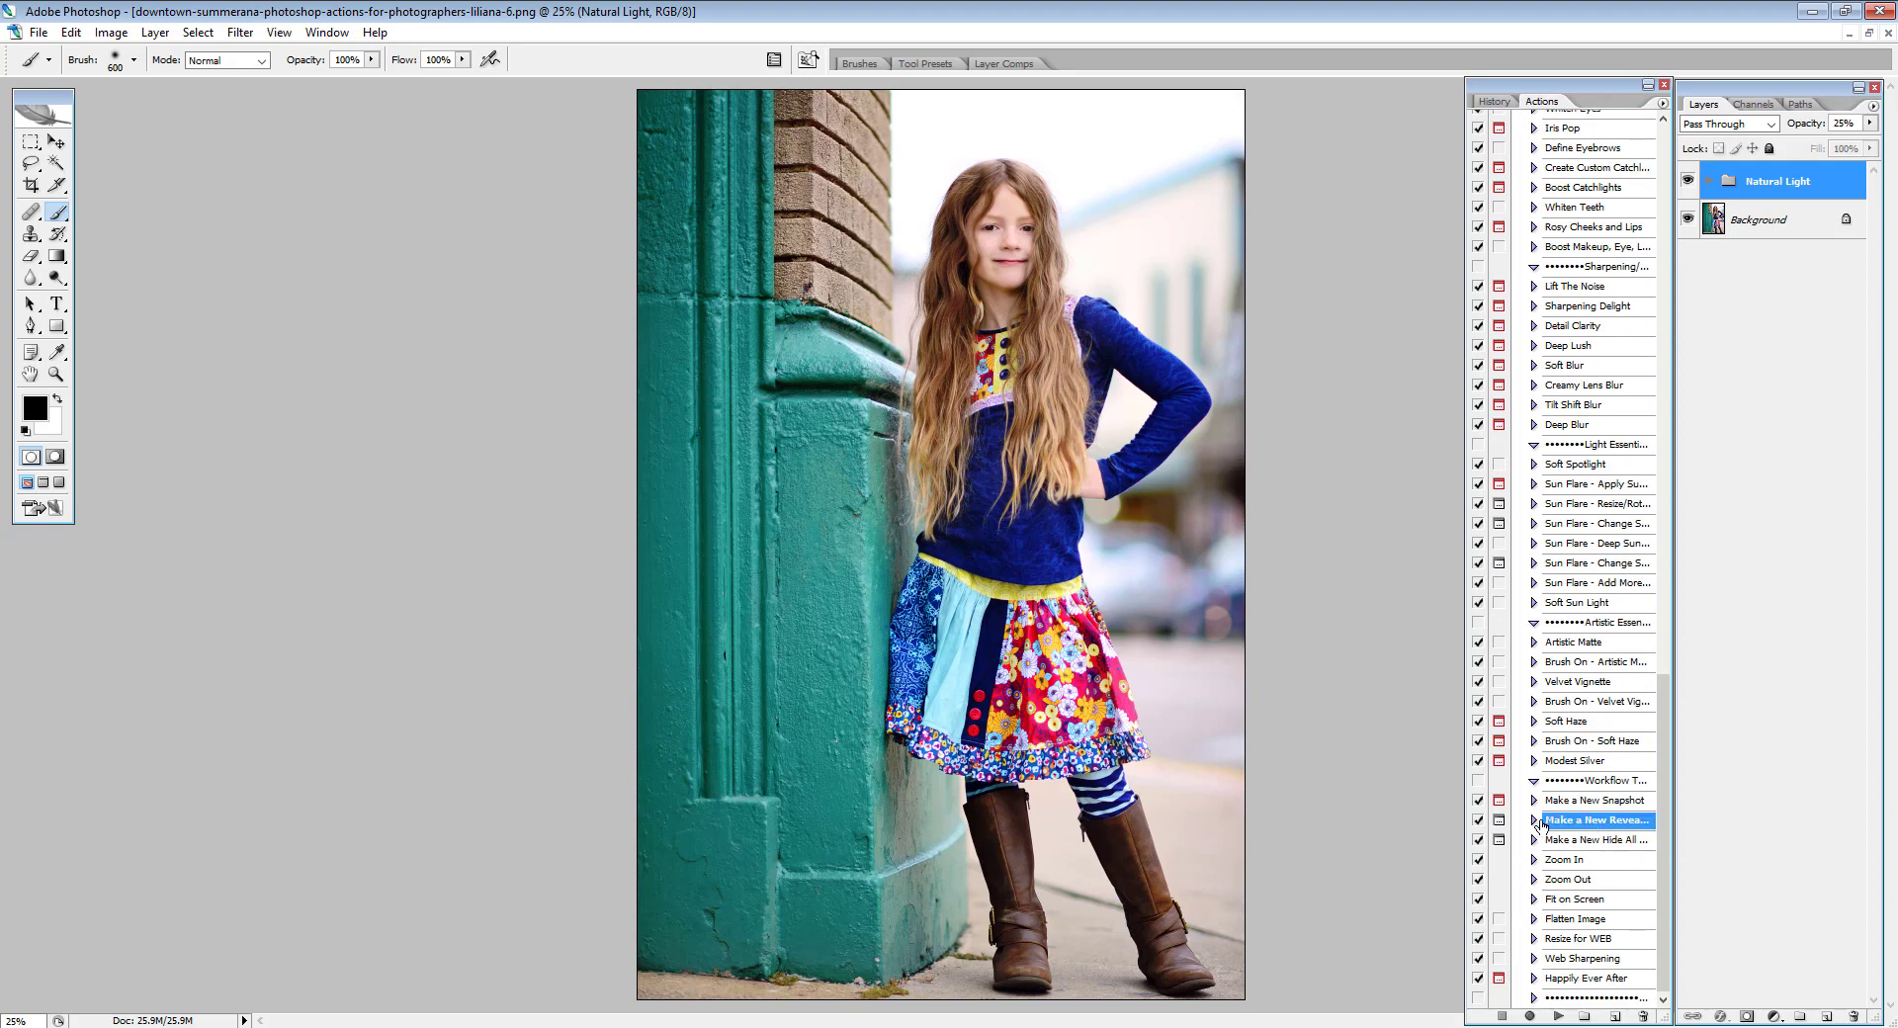
{"action": "left_click", "coordinate": [1558, 1016]}
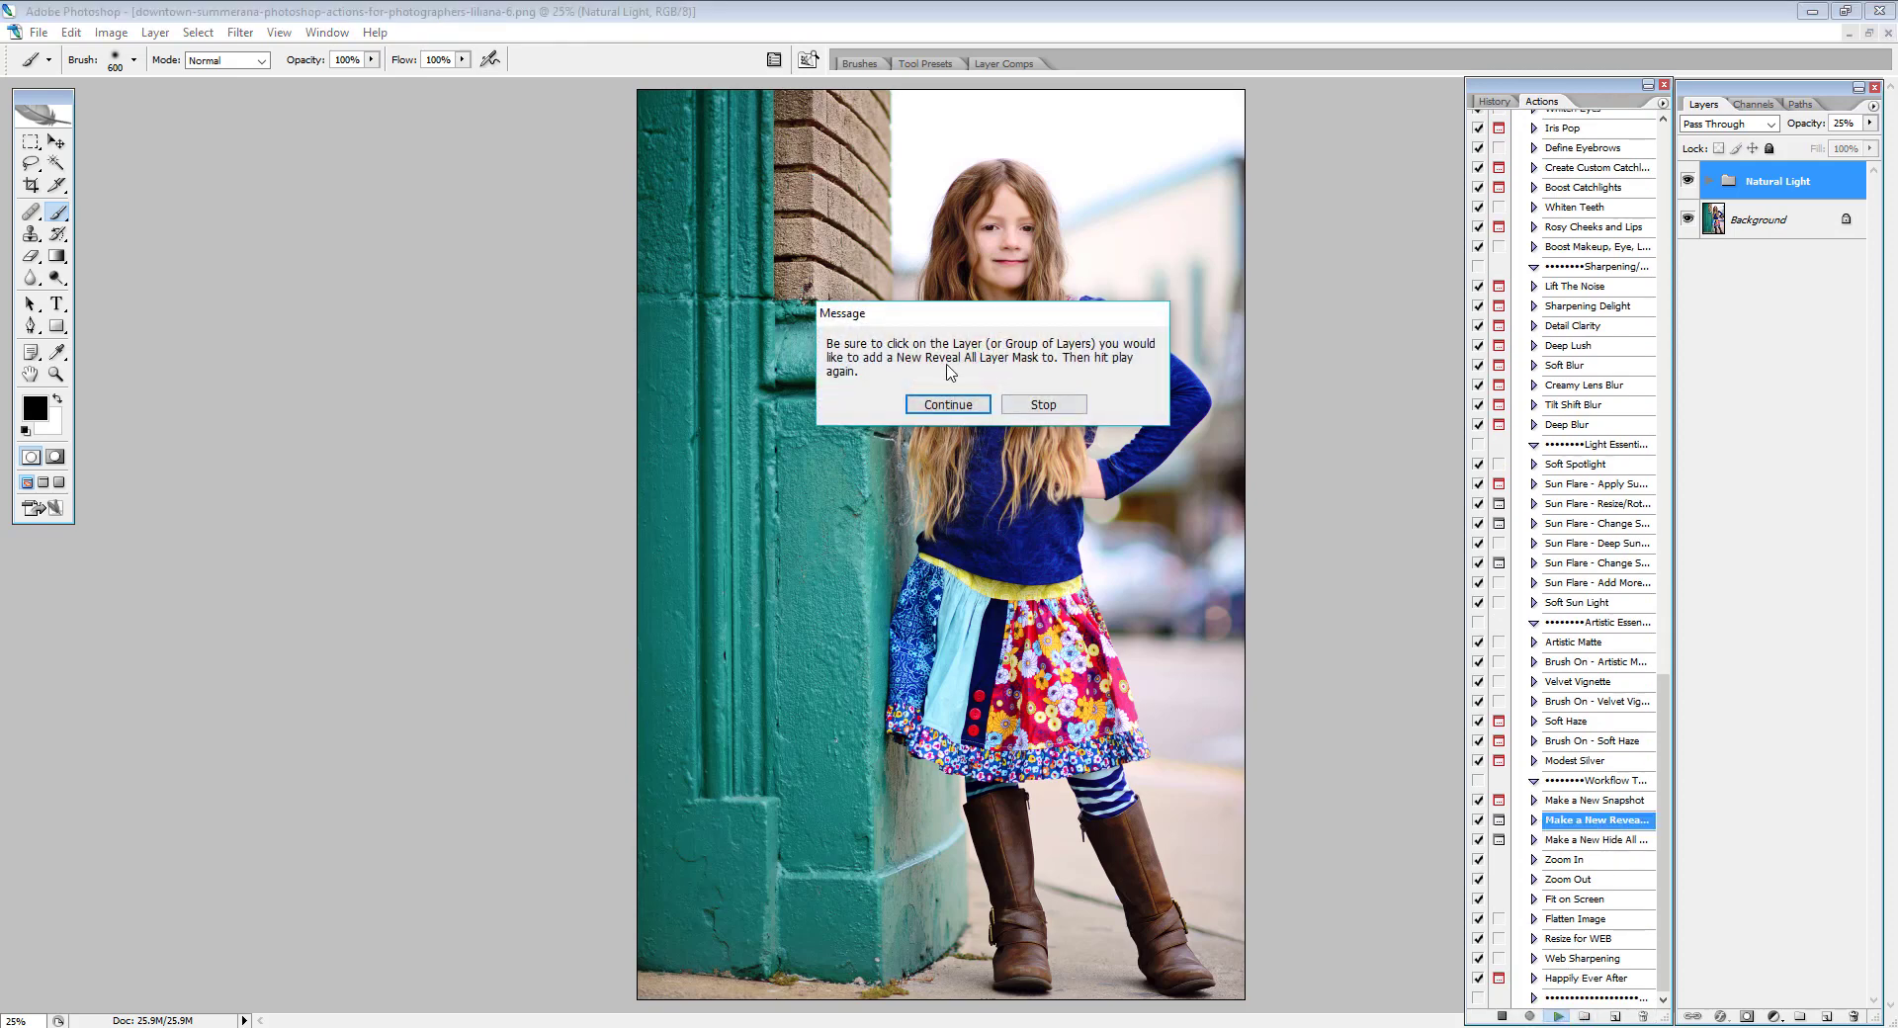
{"action": "left_click", "coordinate": [952, 405]}
{"action": "left_click", "coordinate": [963, 413]}
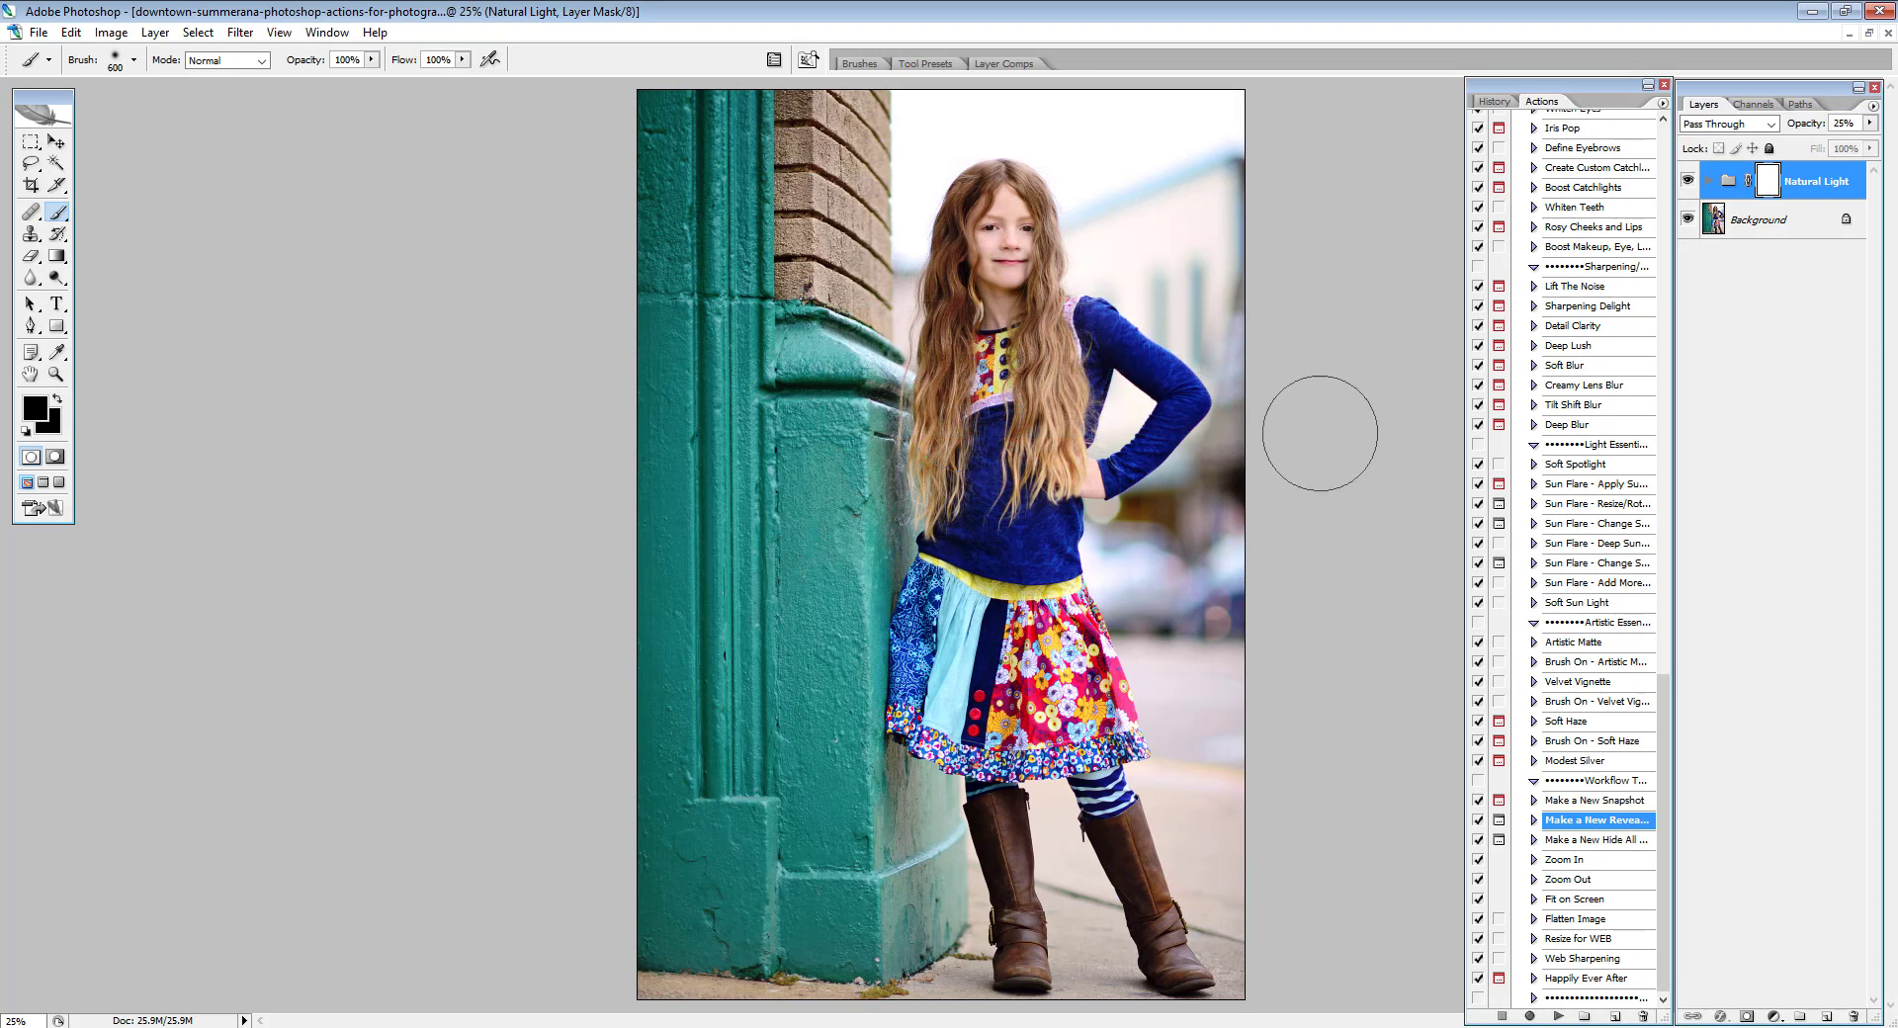
{"action": "left_click", "coordinate": [1687, 181]}
{"action": "left_click", "coordinate": [1687, 181]}
- Switch to the Photoshop CC 2017 window with the forest portrait and collapse the Colorosity Lights action set
{"action": "left_click", "coordinate": [1812, 12]}
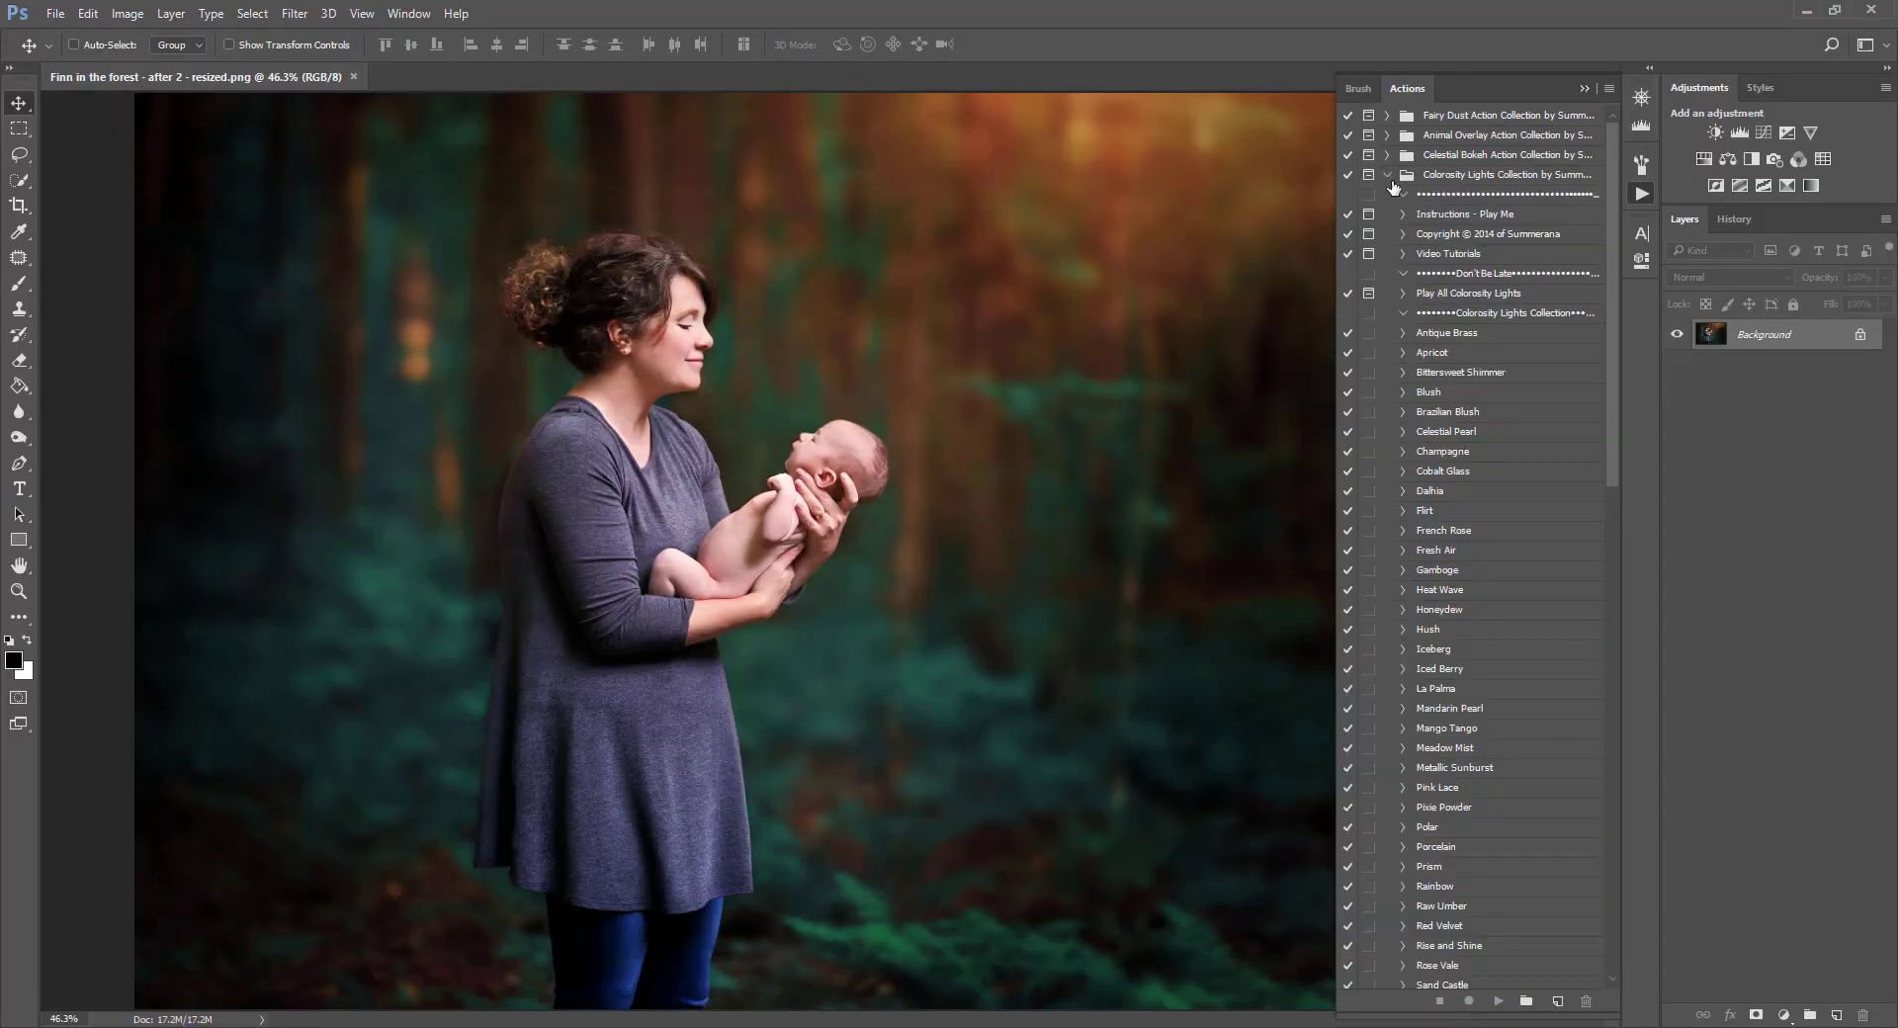
{"action": "left_click", "coordinate": [1389, 176]}
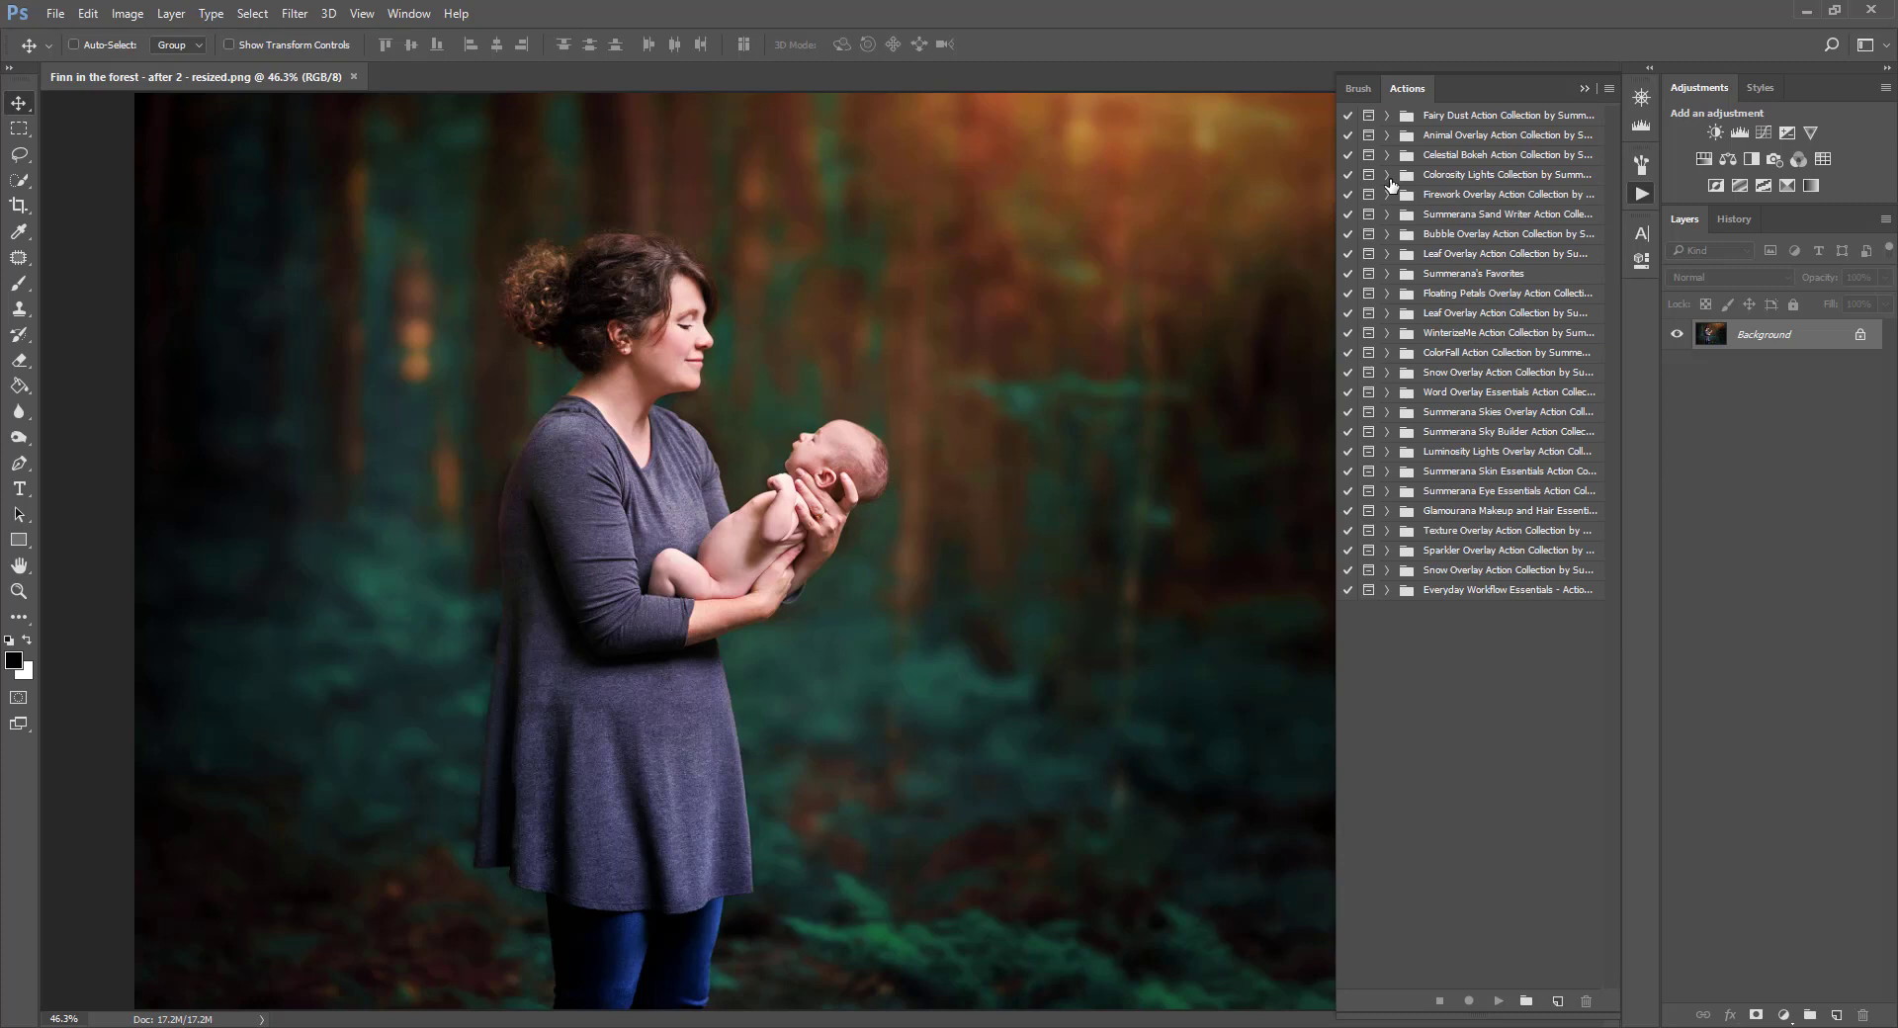